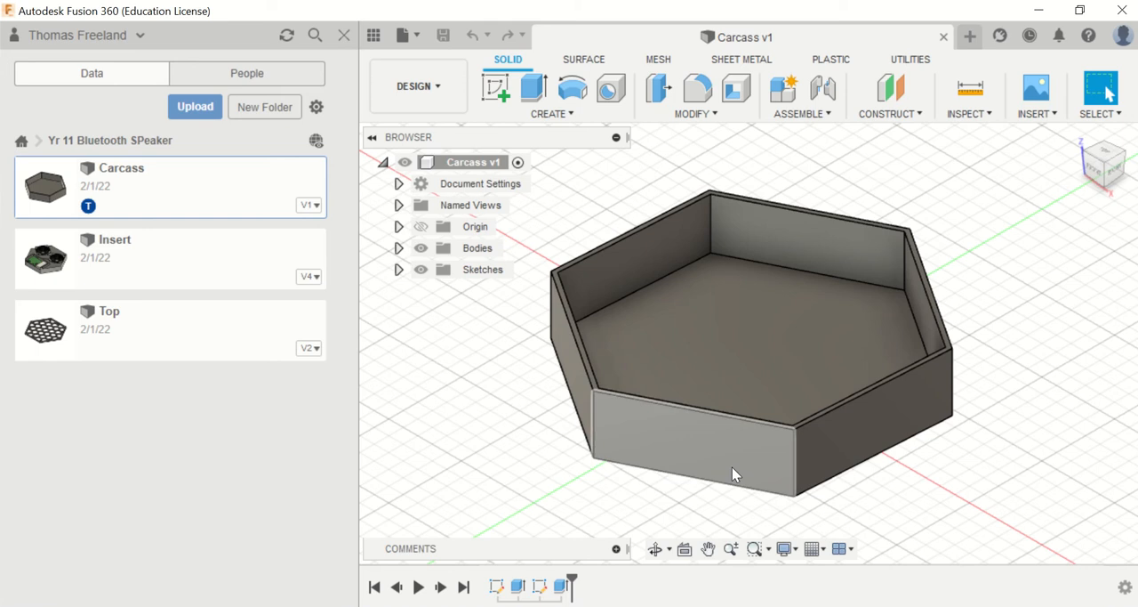
Step: Open the Insert design from the Yr 11 Bluetooth SPeaker project and collapse its component tree
{"action": "left_click", "coordinate": [136, 256]}
{"action": "double_click", "coordinate": [136, 256]}
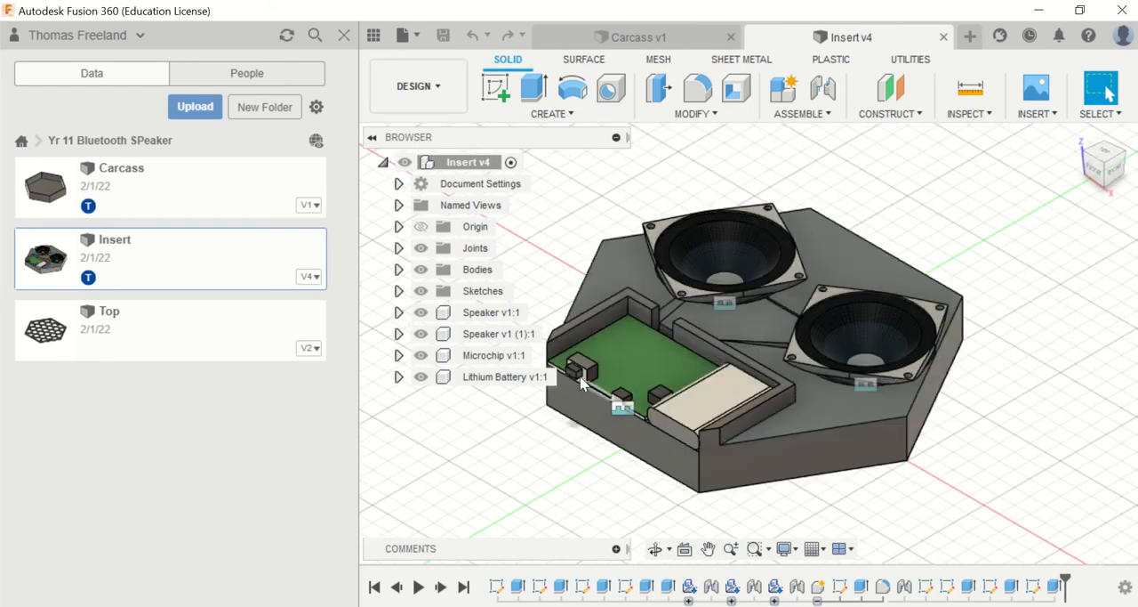
{"action": "left_click", "coordinate": [382, 162]}
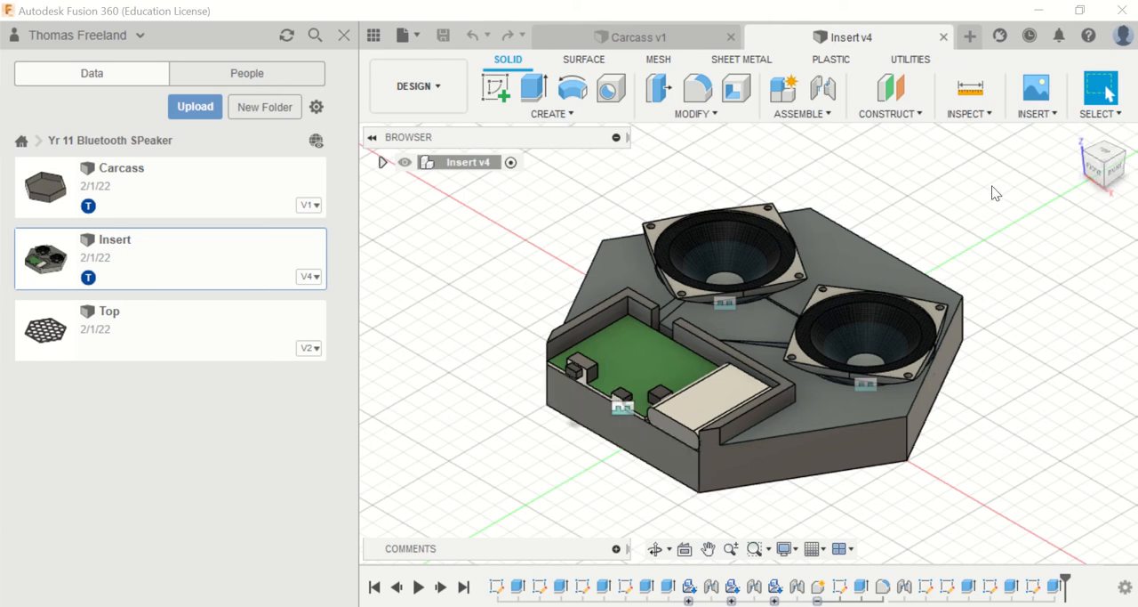
Step: Measure the distance from the insert's bottom front edge up to the lower corner of the microchip's port
{"action": "left_click", "coordinate": [1094, 169]}
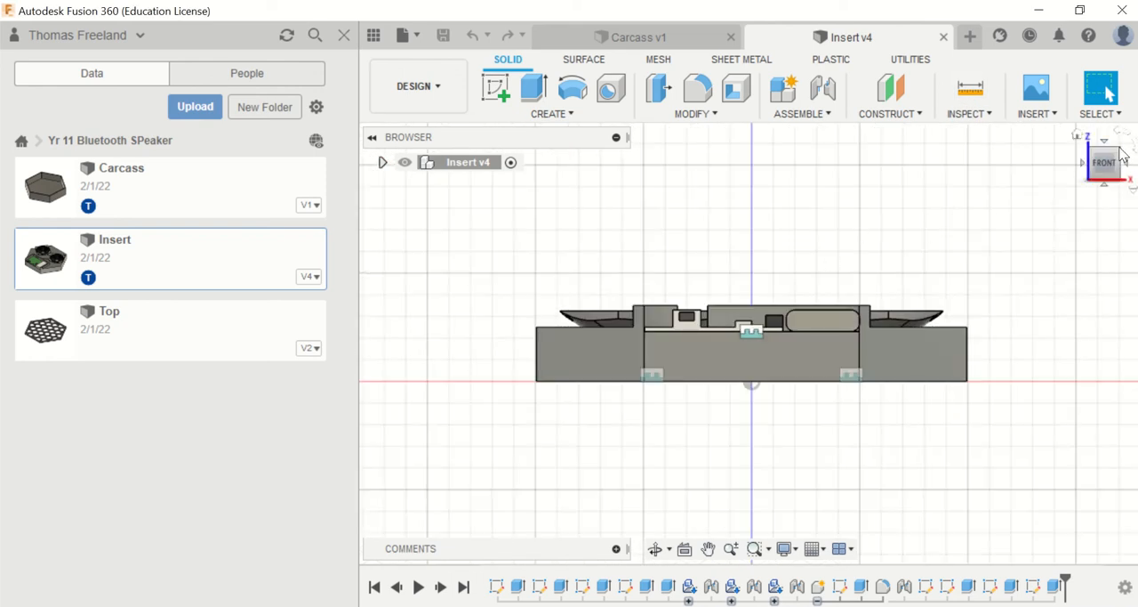
{"action": "left_click_drag", "start_coordinate": [1110, 156], "coordinate": [1100, 176]}
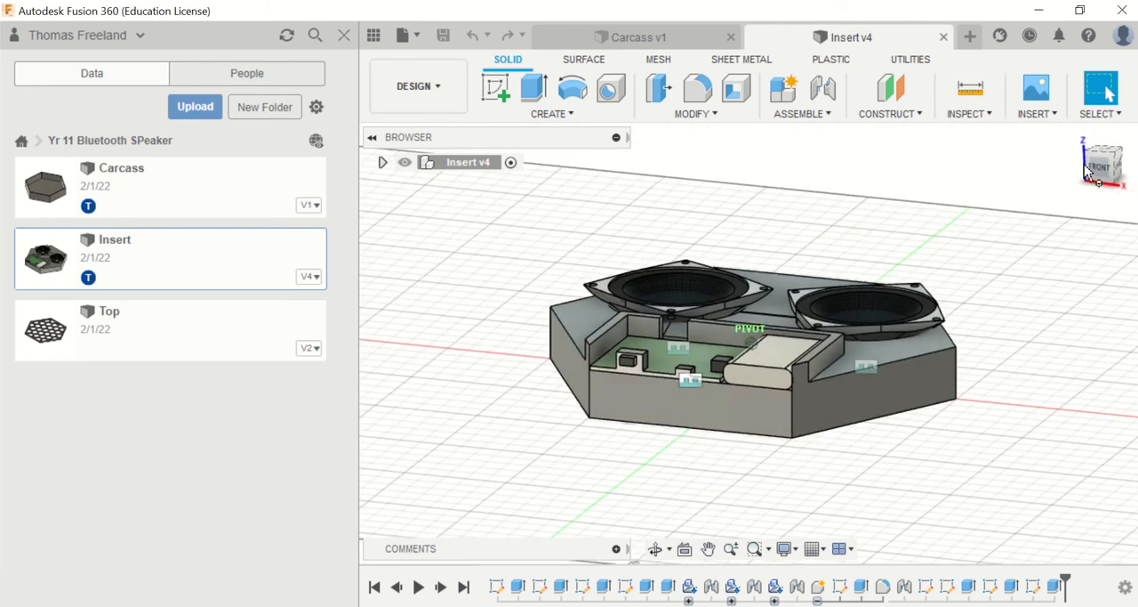
{"action": "left_click", "coordinate": [967, 90]}
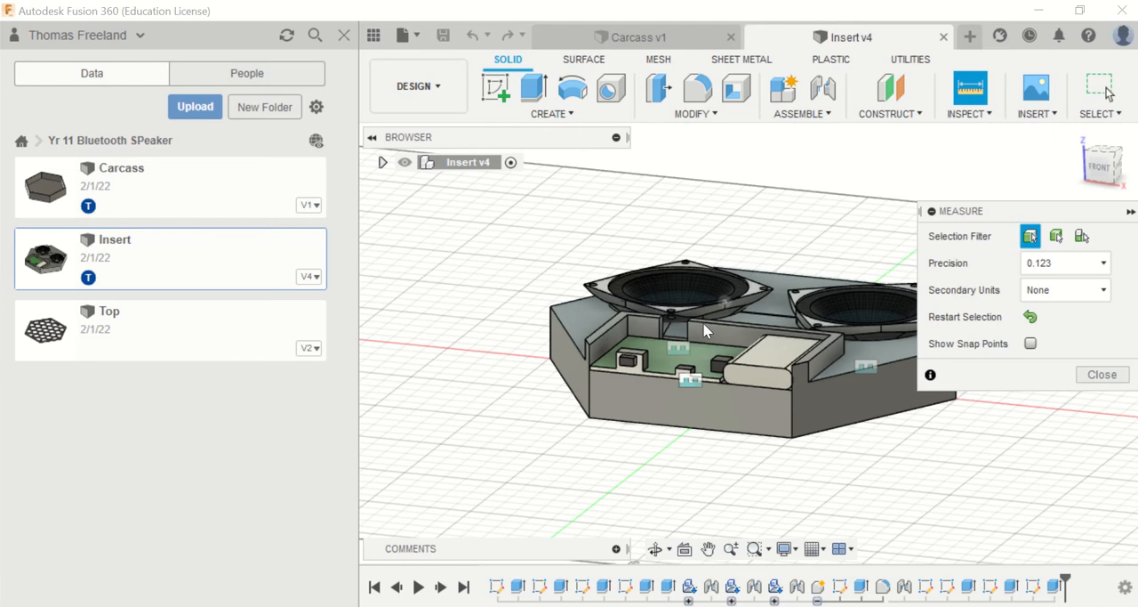
{"action": "left_click", "coordinate": [632, 423]}
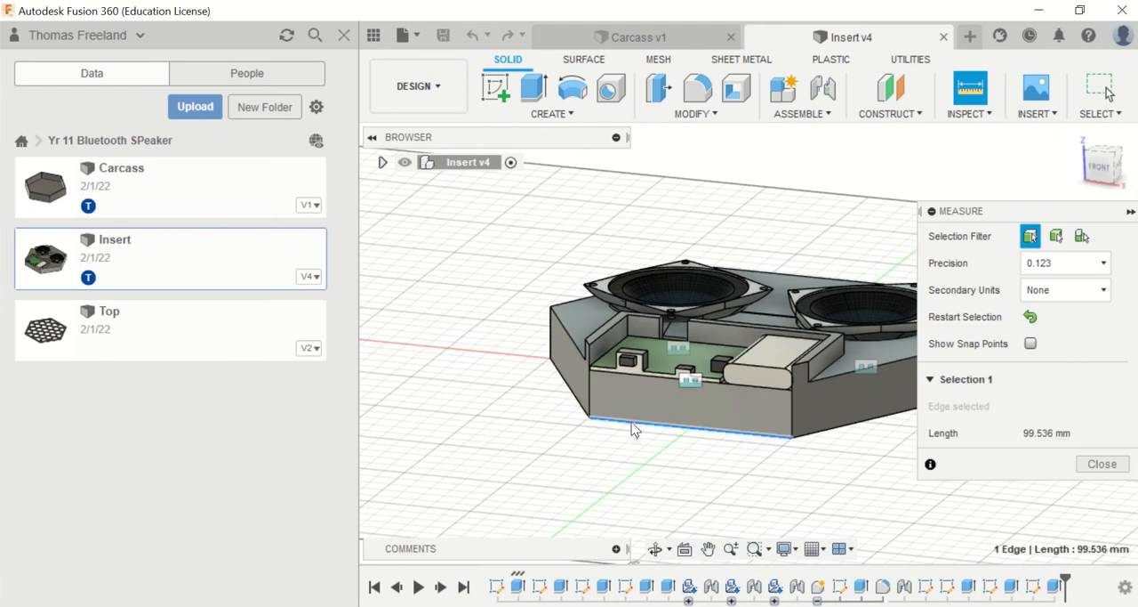
{"action": "left_click", "coordinate": [638, 374]}
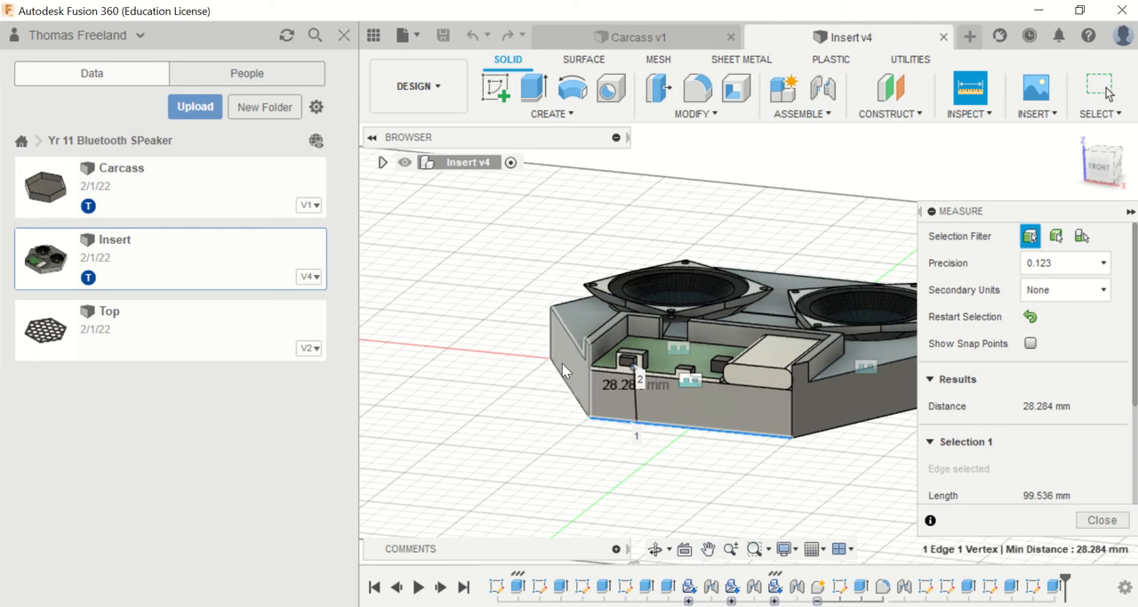
Step: Switch to the Carcass design and measure the inner wall height between the floor edge and the top edge
{"action": "left_click", "coordinate": [628, 36]}
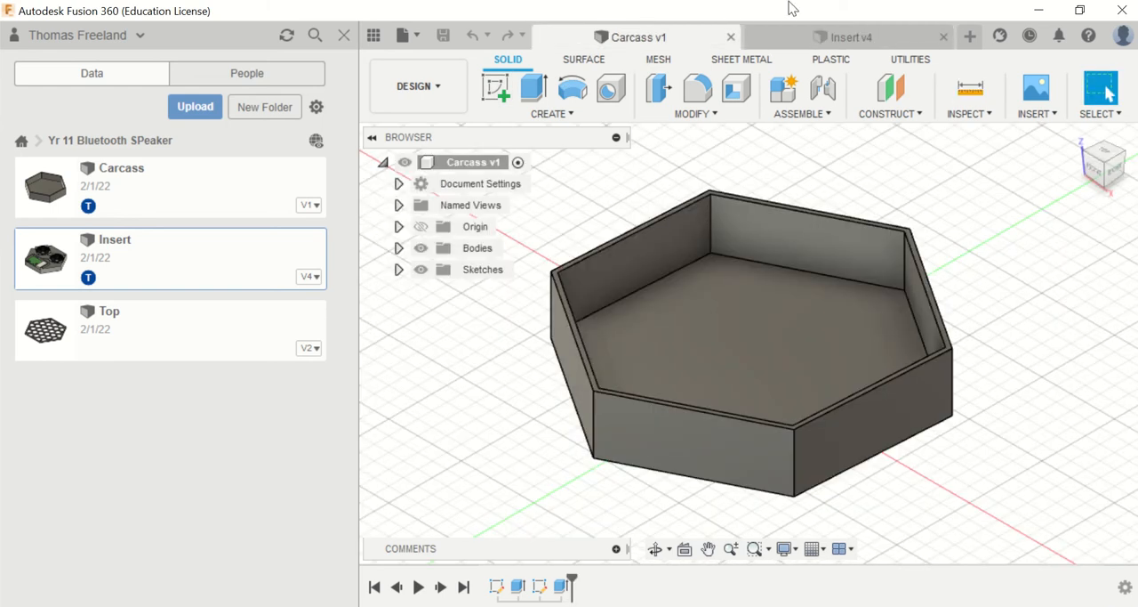
{"action": "left_click", "coordinate": [968, 89]}
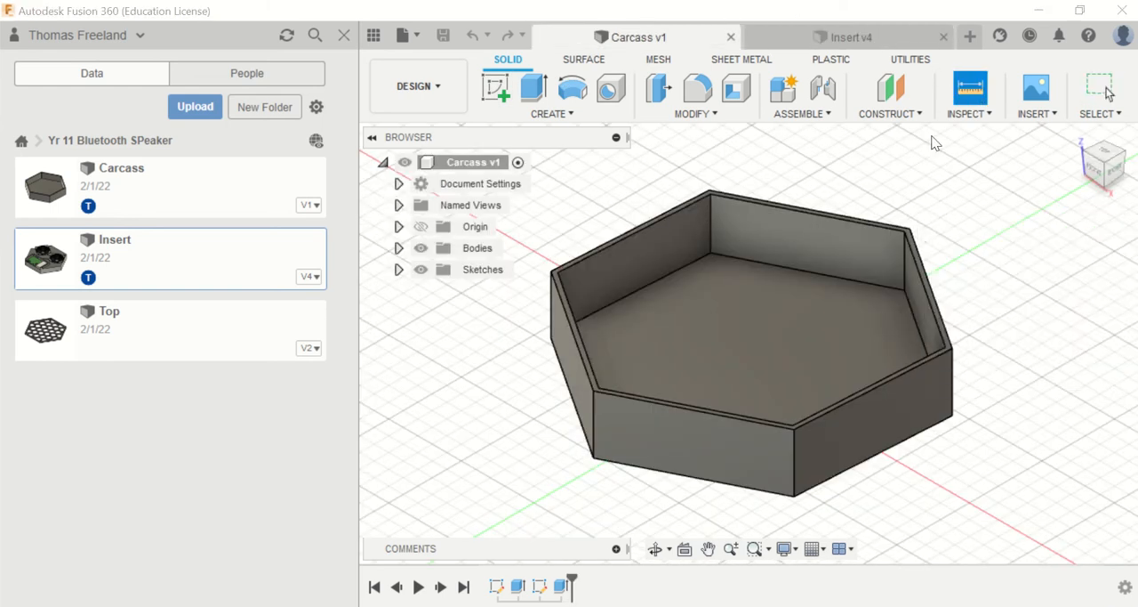
{"action": "left_click", "coordinate": [809, 272]}
{"action": "left_click", "coordinate": [823, 224]}
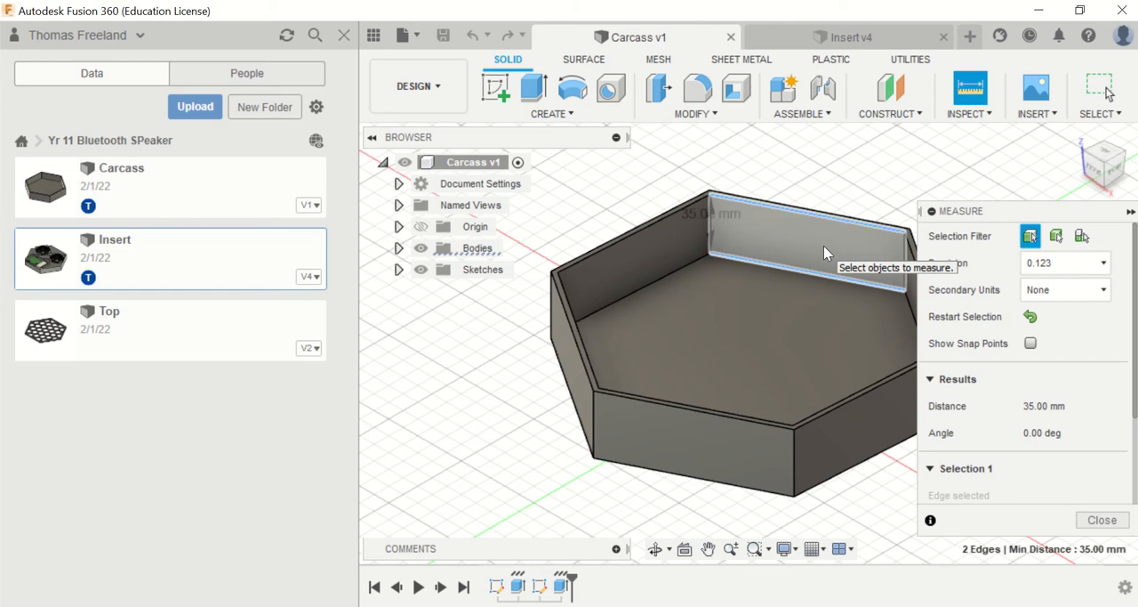
Step: Measure the carcass's outer height between the top and bottom edges of the front face
{"action": "left_click", "coordinate": [965, 92]}
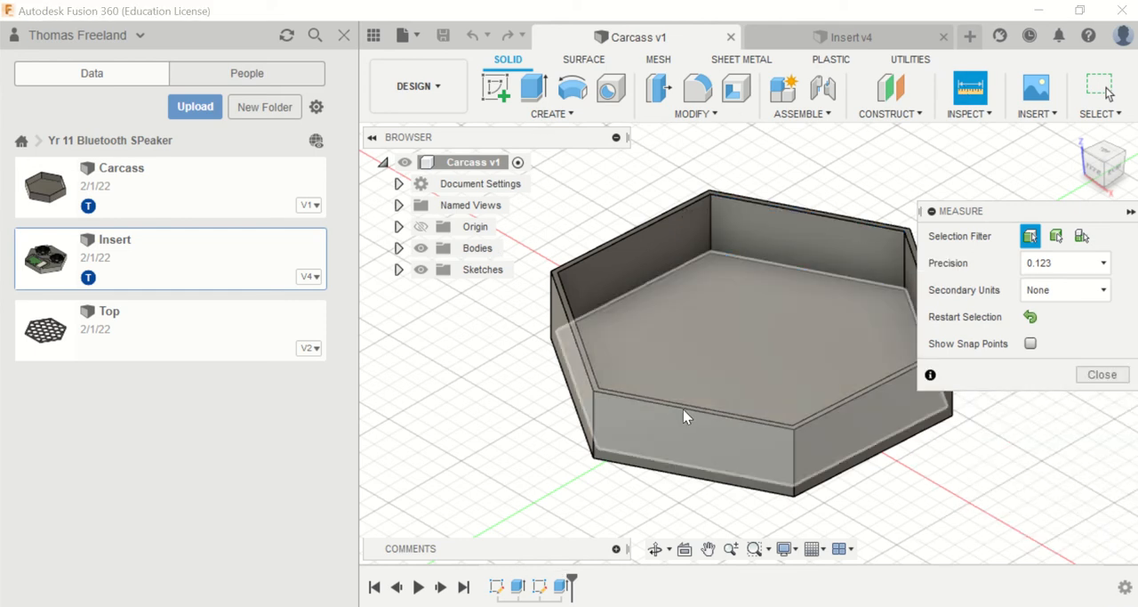
{"action": "left_click", "coordinate": [680, 407]}
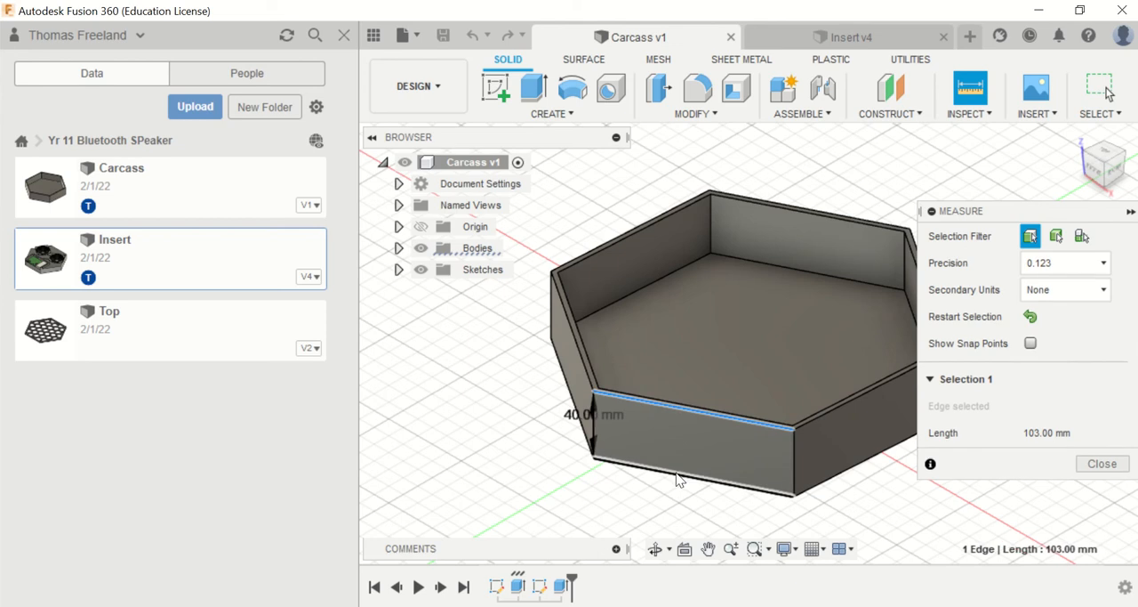
{"action": "left_click", "coordinate": [679, 477]}
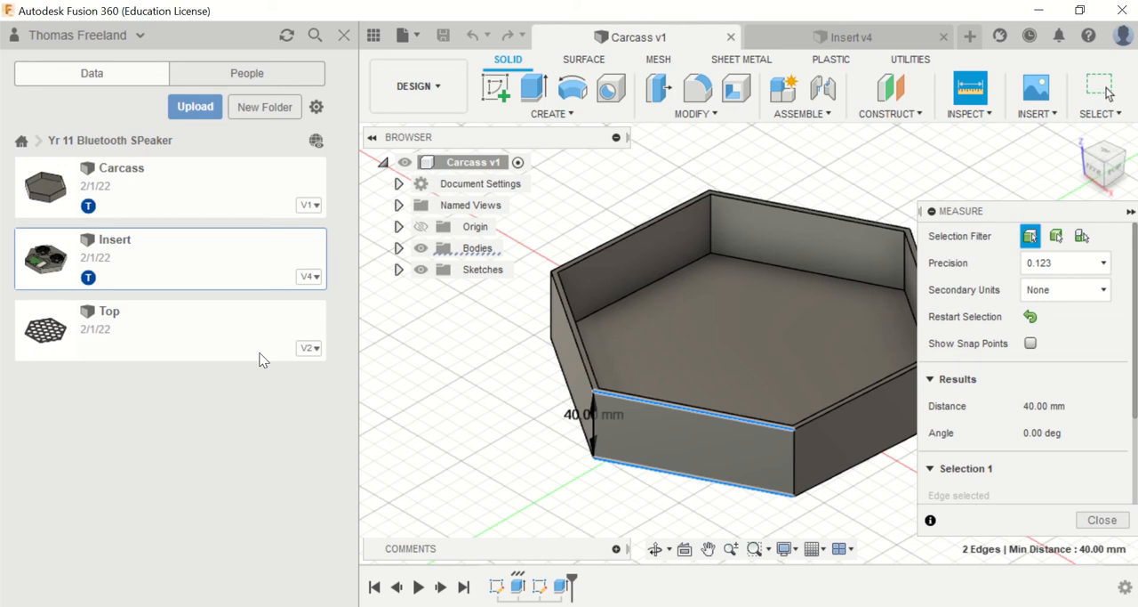
Step: Return to the Insert design and measure from its front vertical corner edge to the nearest corner of the microchip's port
{"action": "left_click", "coordinate": [861, 40]}
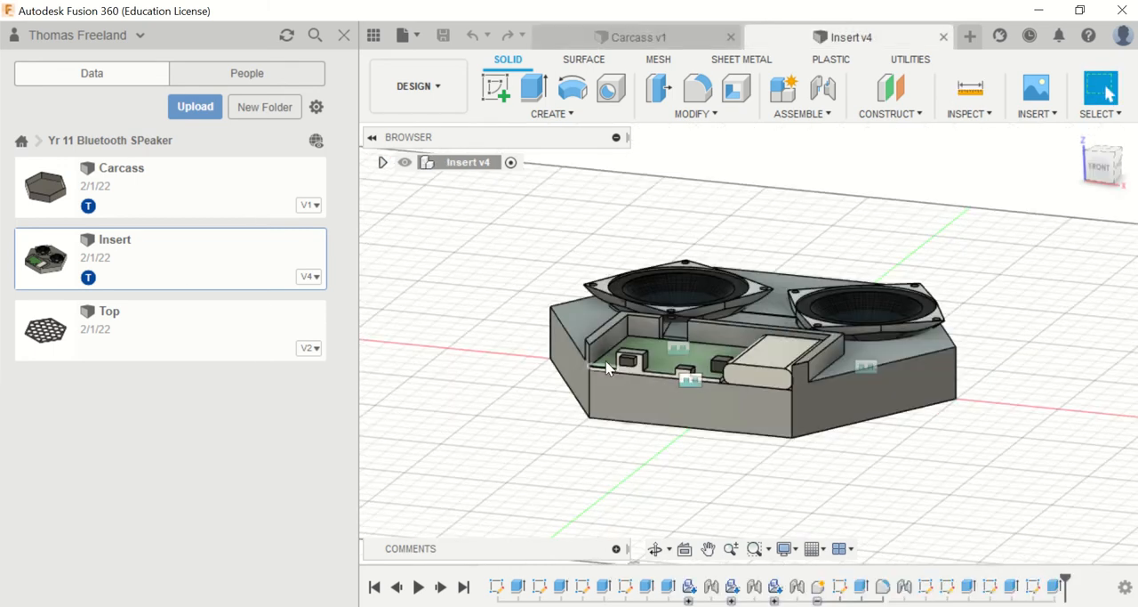
{"action": "left_click", "coordinate": [971, 87]}
{"action": "scroll", "coordinate": [547, 443], "scroll_direction": "up", "scroll_amount": 5}
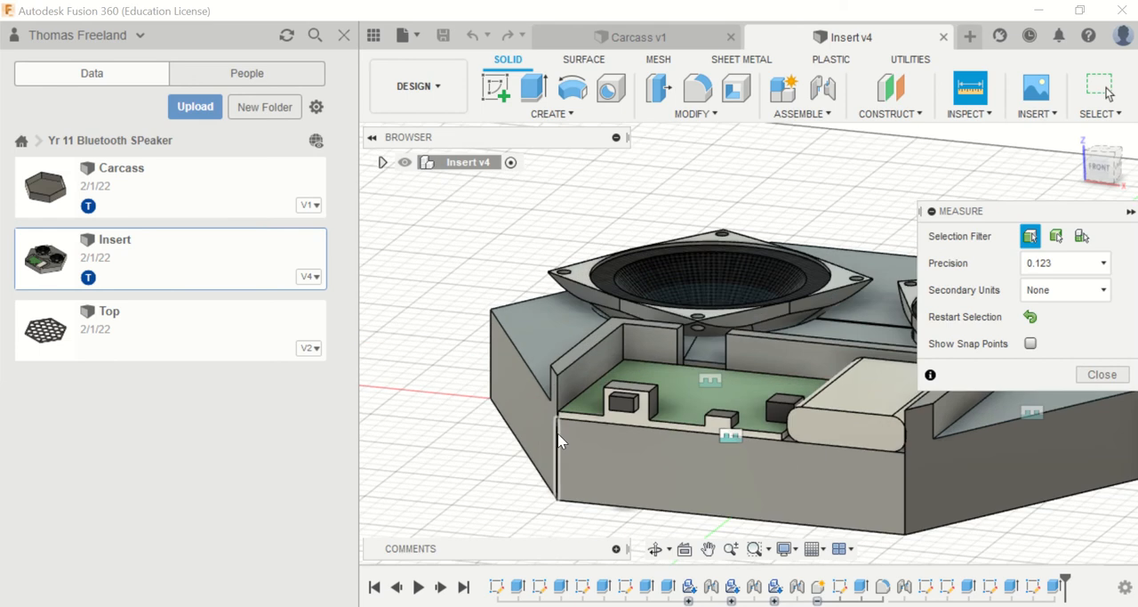
{"action": "left_click", "coordinate": [559, 444]}
{"action": "left_click", "coordinate": [613, 423]}
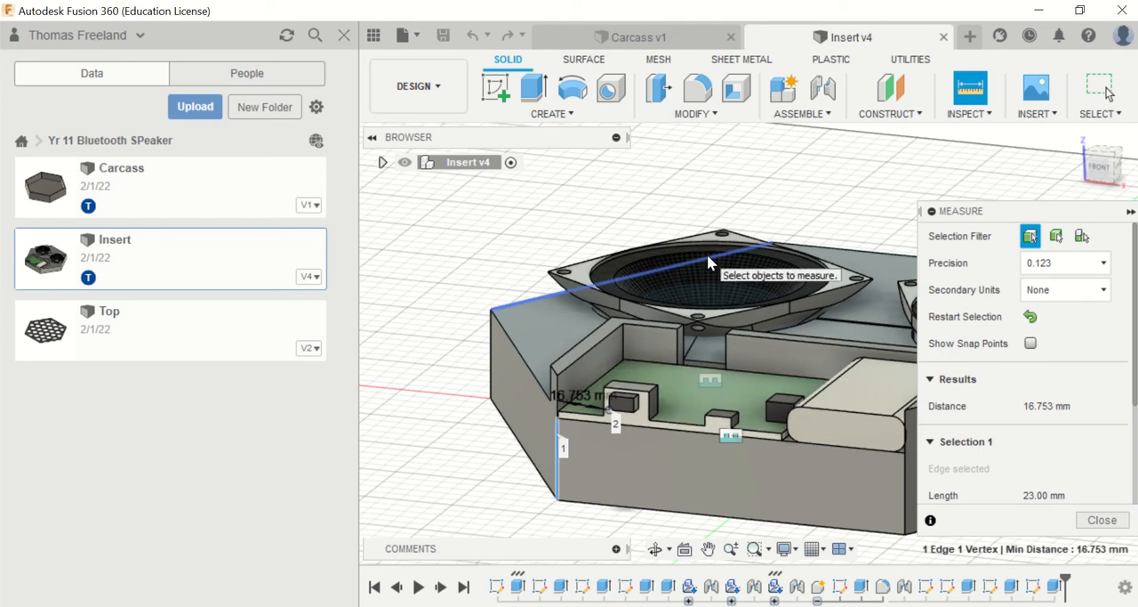
Step: Switch to the Carcass design and create a sketch on the inner face of the back wall, seen from an isometric angle
{"action": "left_click", "coordinate": [632, 36]}
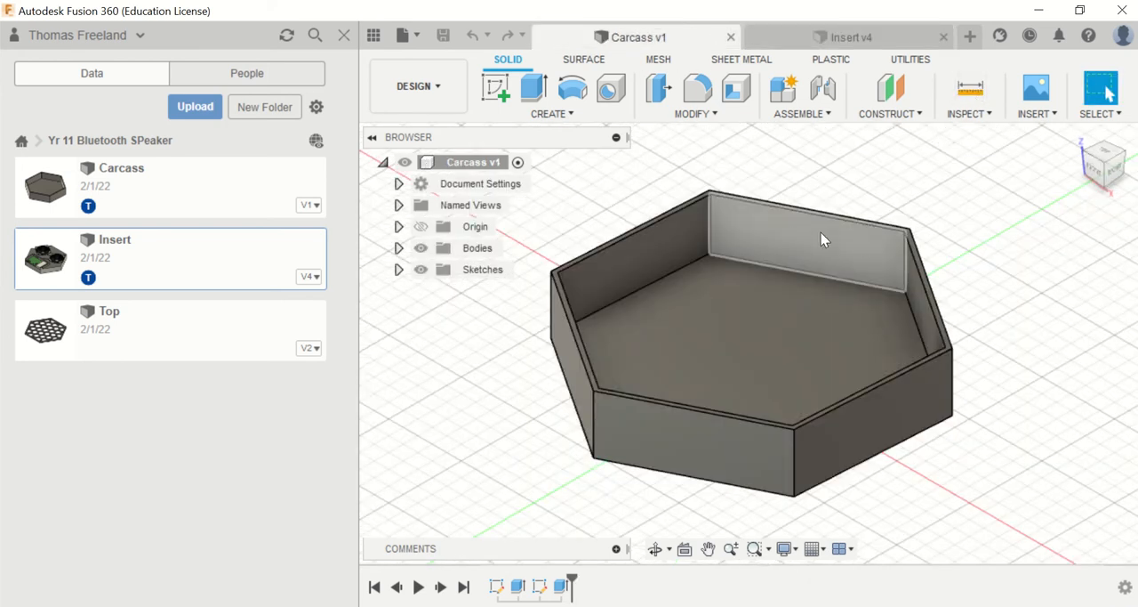
{"action": "left_click", "coordinate": [495, 86]}
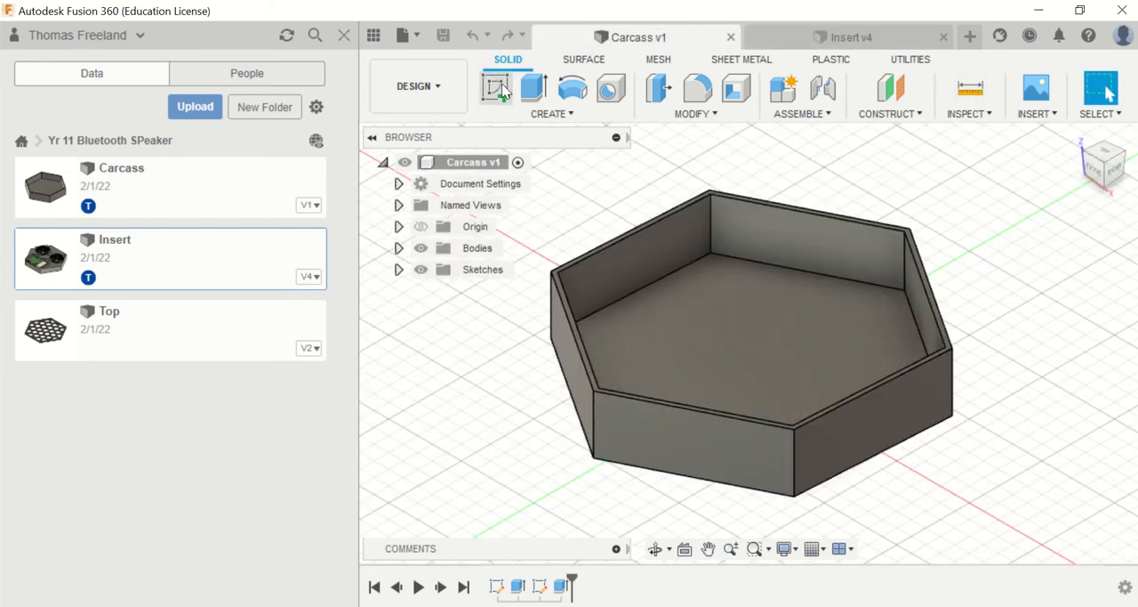
{"action": "left_click", "coordinate": [824, 252]}
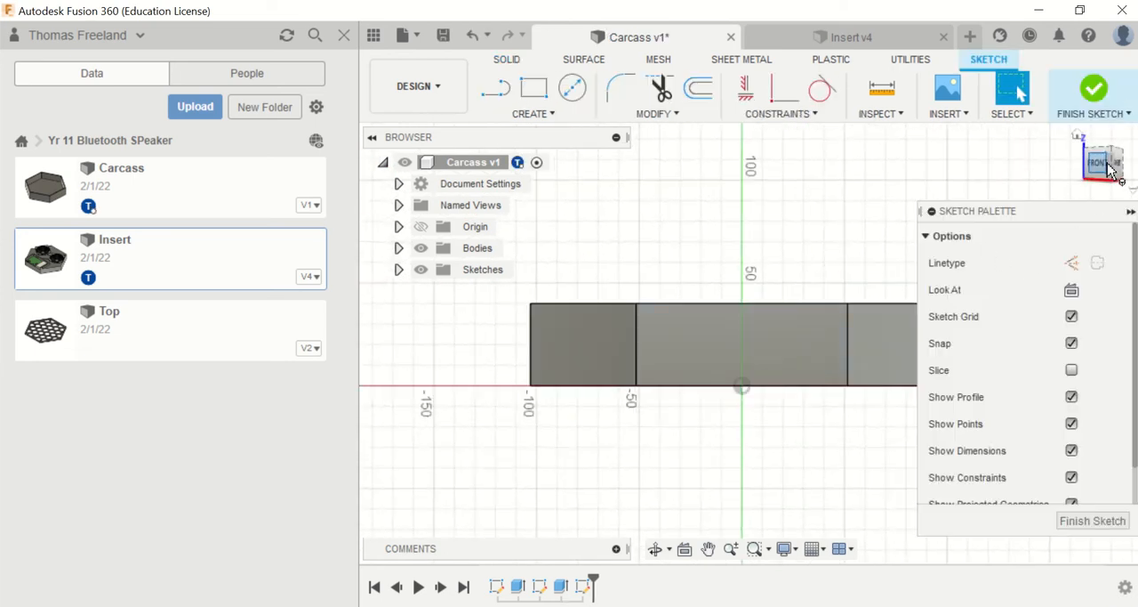
{"action": "left_click", "coordinate": [1110, 171]}
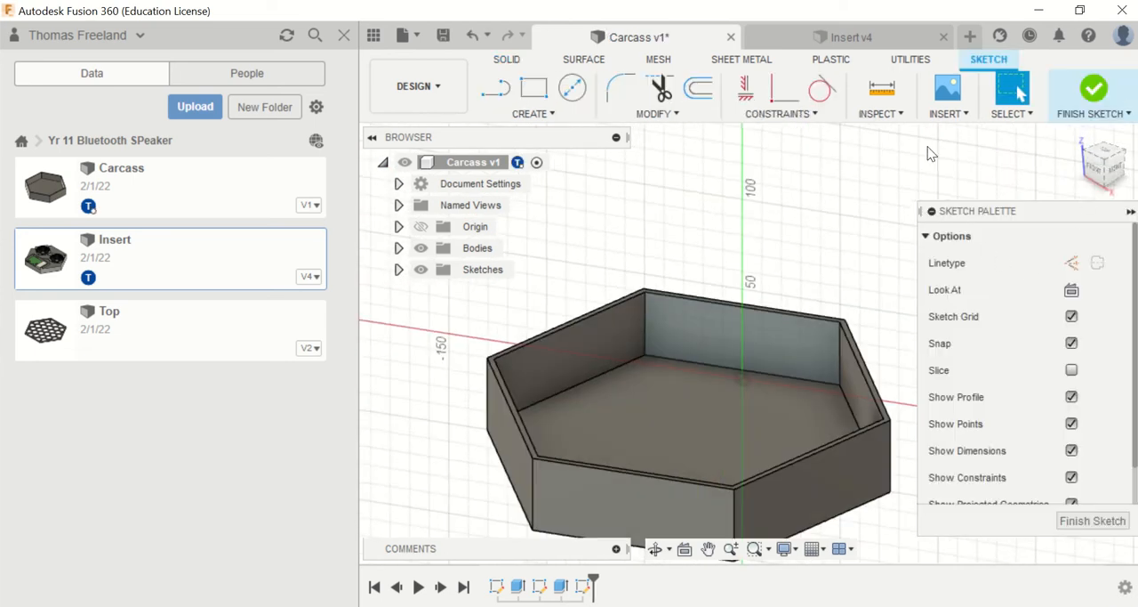
Step: Draw a vertical 28.3 mm construction line up from the lower right corner of the carcass's inner back wall
{"action": "left_click", "coordinate": [496, 87]}
{"action": "left_click", "coordinate": [1071, 262]}
{"action": "left_click", "coordinate": [843, 325]}
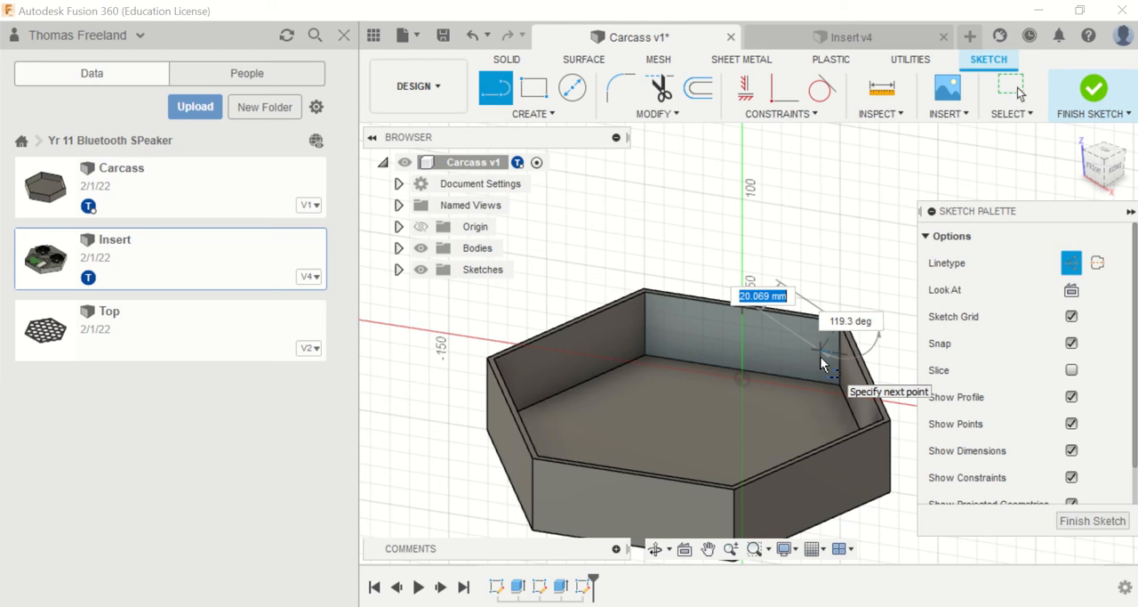
{"action": "key", "text": "Escape"}
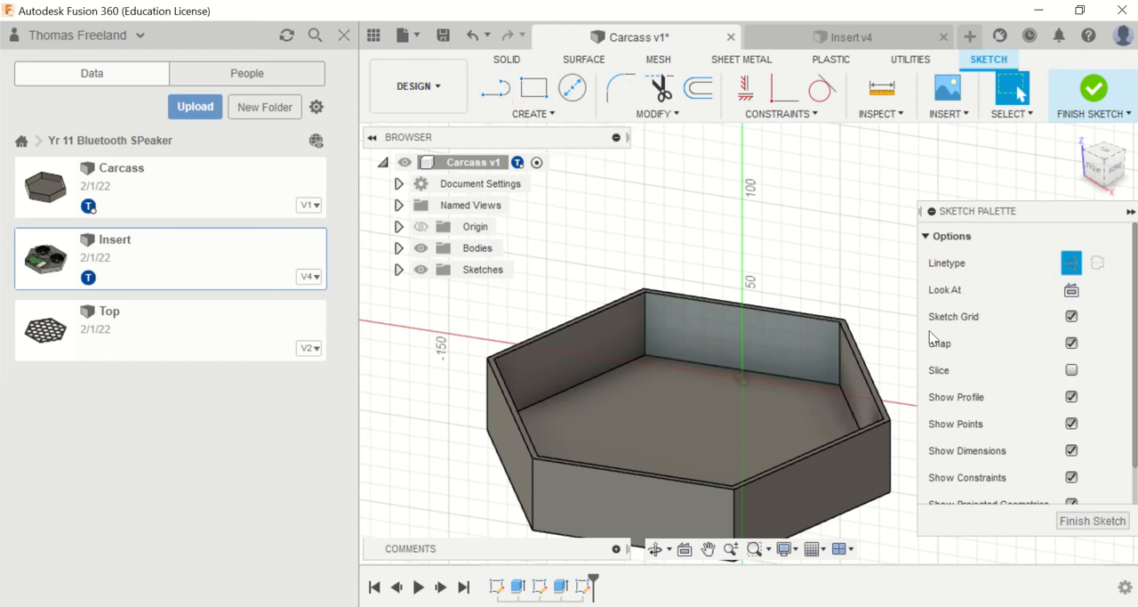
{"action": "key", "text": "l"}
{"action": "left_click", "coordinate": [836, 388]}
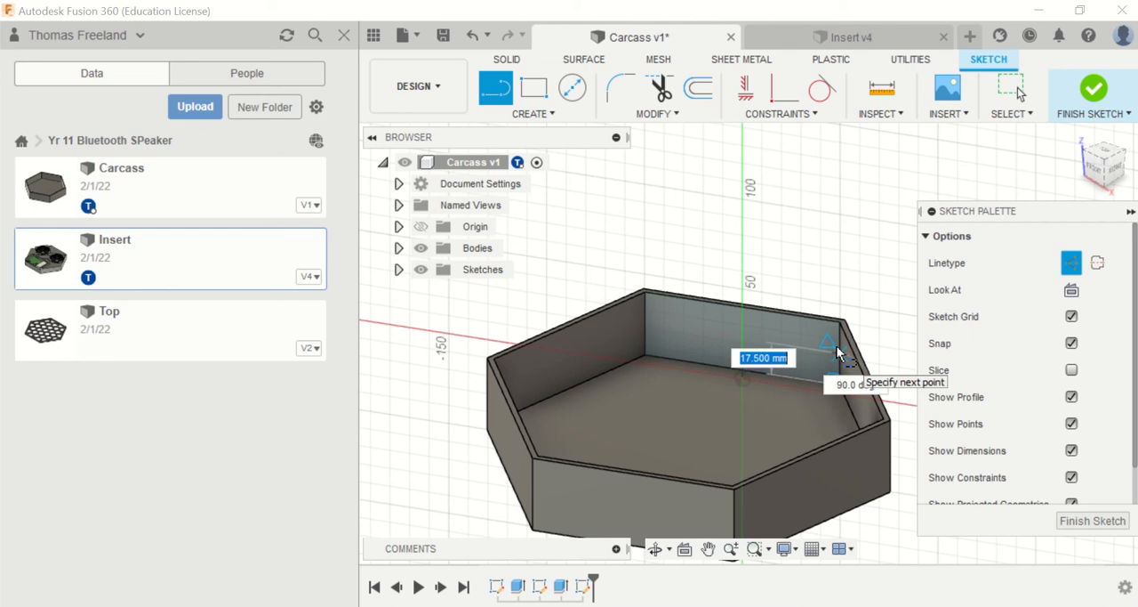
{"action": "type", "text": "28."}
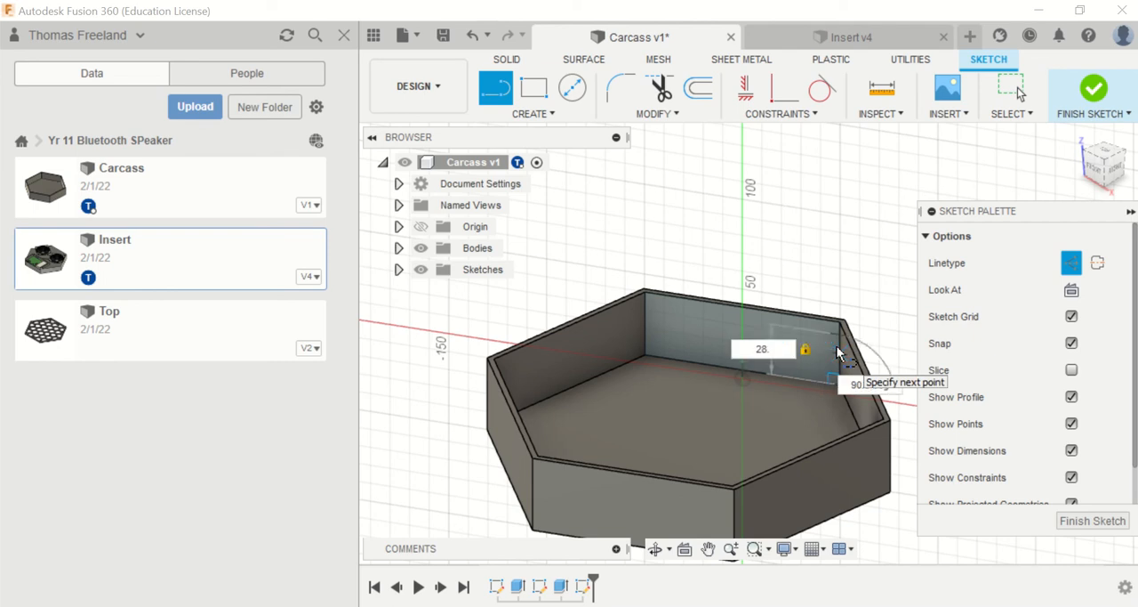
{"action": "type", "text": "3"}
{"action": "key", "text": "Return"}
{"action": "key", "text": "Escape"}
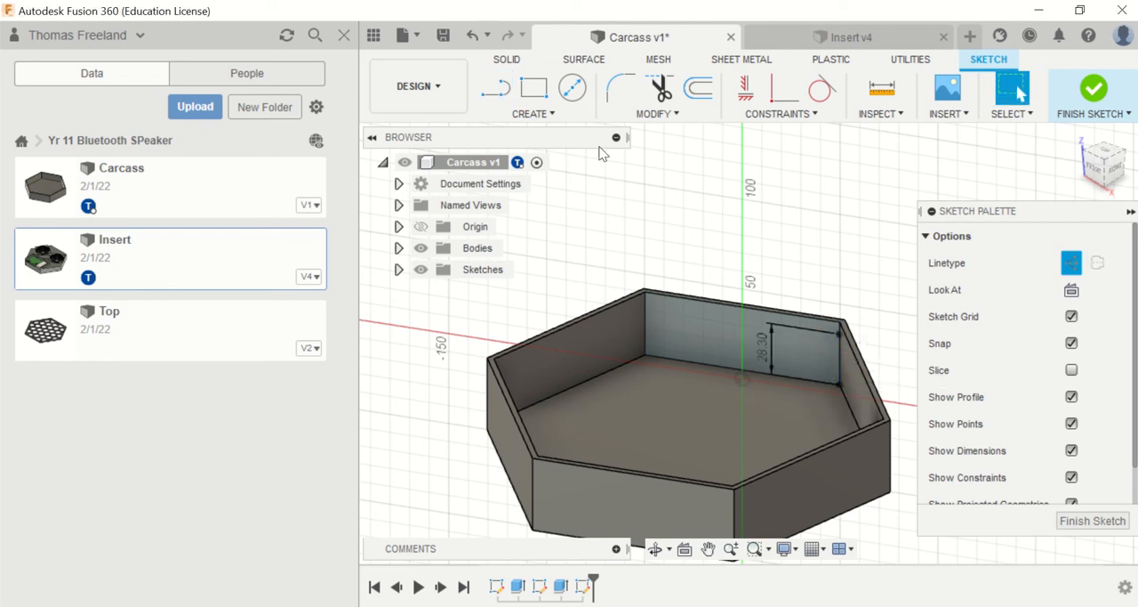
Step: In the Insert design, remeasure the distance from the microchip port's corner to the vertical edge at the front of the pocket
{"action": "left_click", "coordinate": [494, 88]}
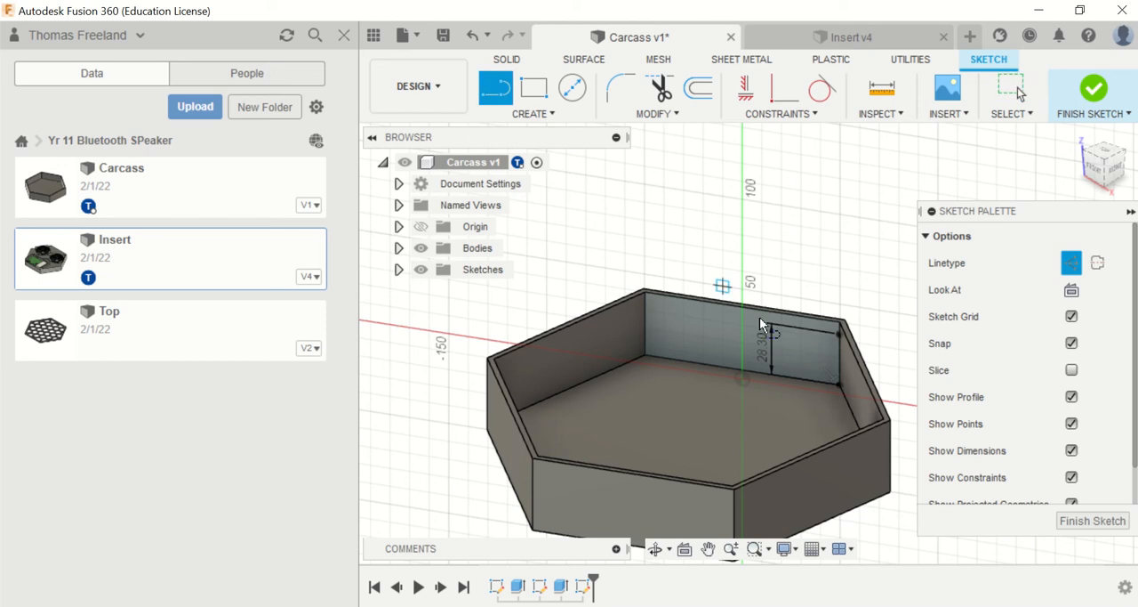
{"action": "left_click", "coordinate": [842, 335]}
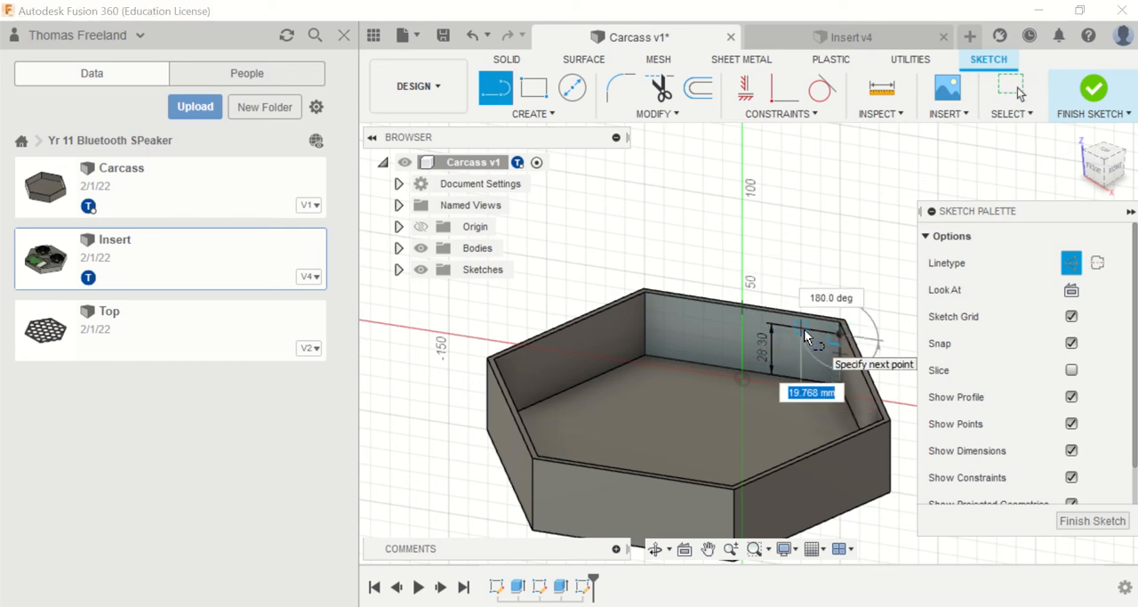
{"action": "left_click", "coordinate": [840, 36]}
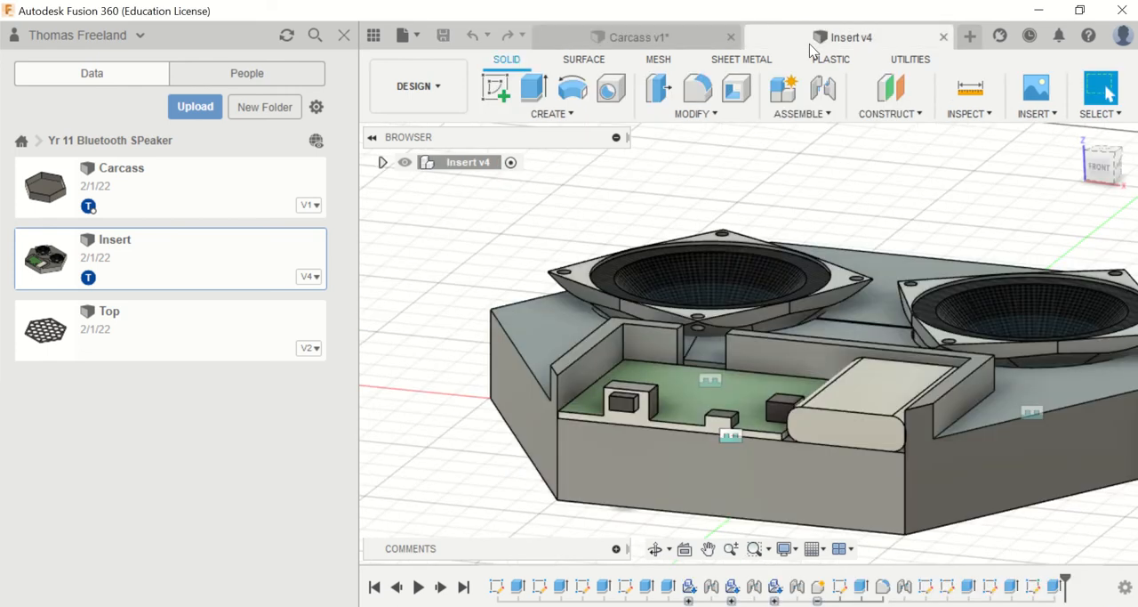
{"action": "left_click", "coordinate": [970, 88]}
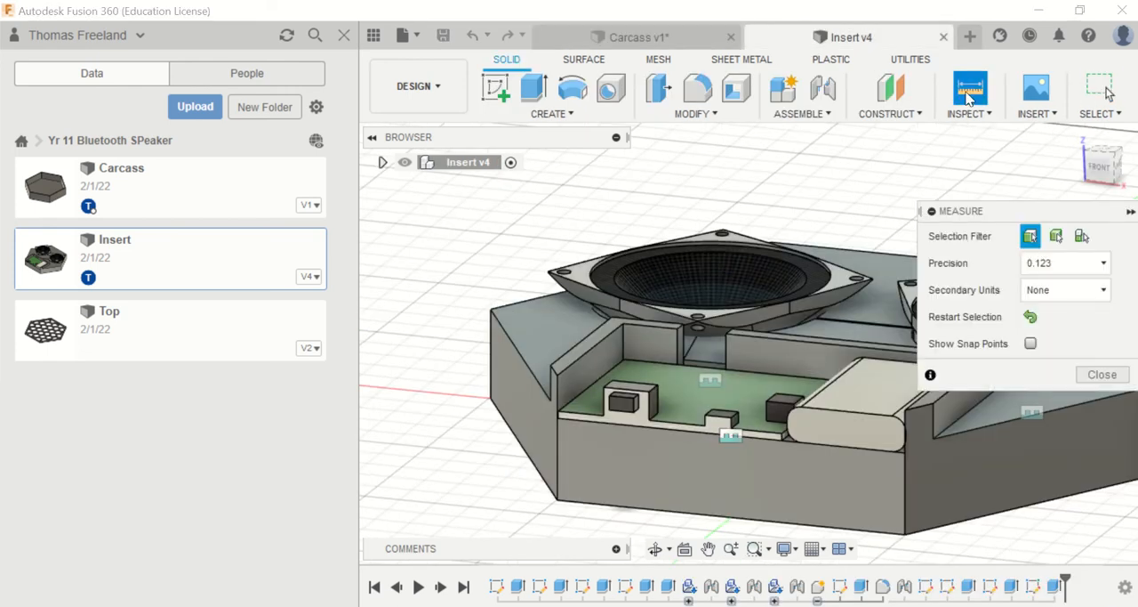
{"action": "left_click", "coordinate": [610, 403]}
{"action": "scroll", "coordinate": [556, 401], "scroll_direction": "up", "scroll_amount": 4}
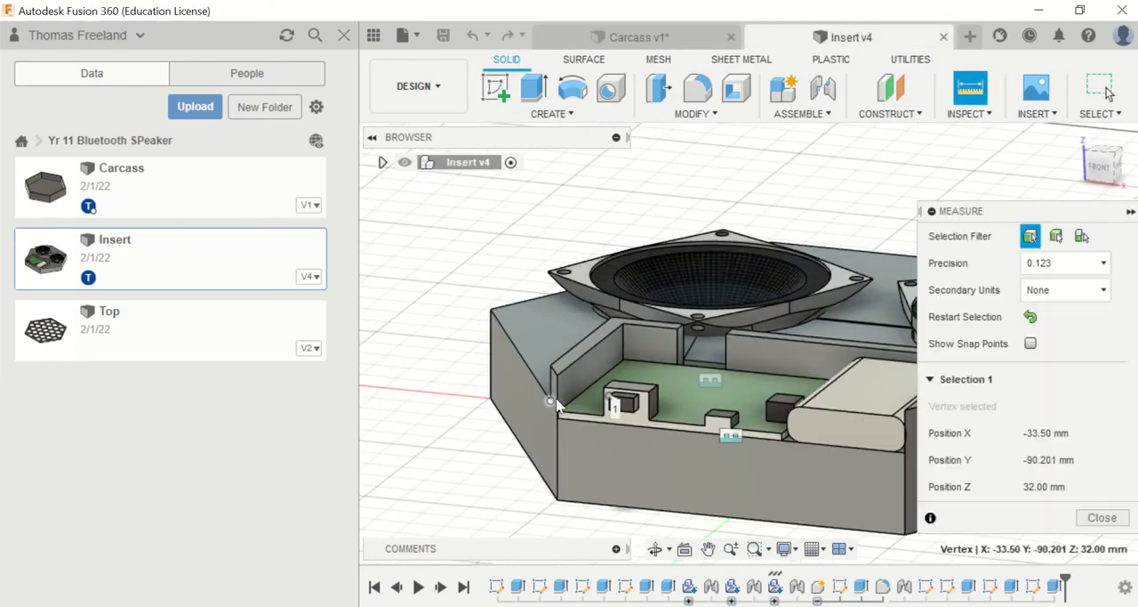
{"action": "left_click", "coordinate": [555, 409]}
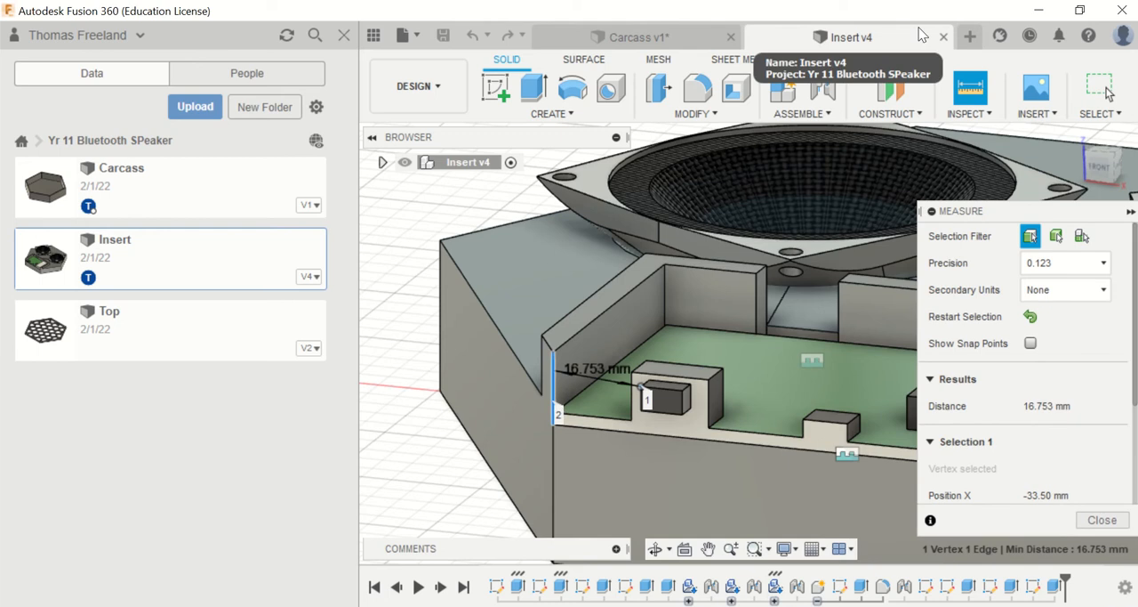
Step: In the Carcass design, draw a horizontal 16.7 mm construction line inward from the upper end of the 28.3 mm line
{"action": "left_click", "coordinate": [634, 36]}
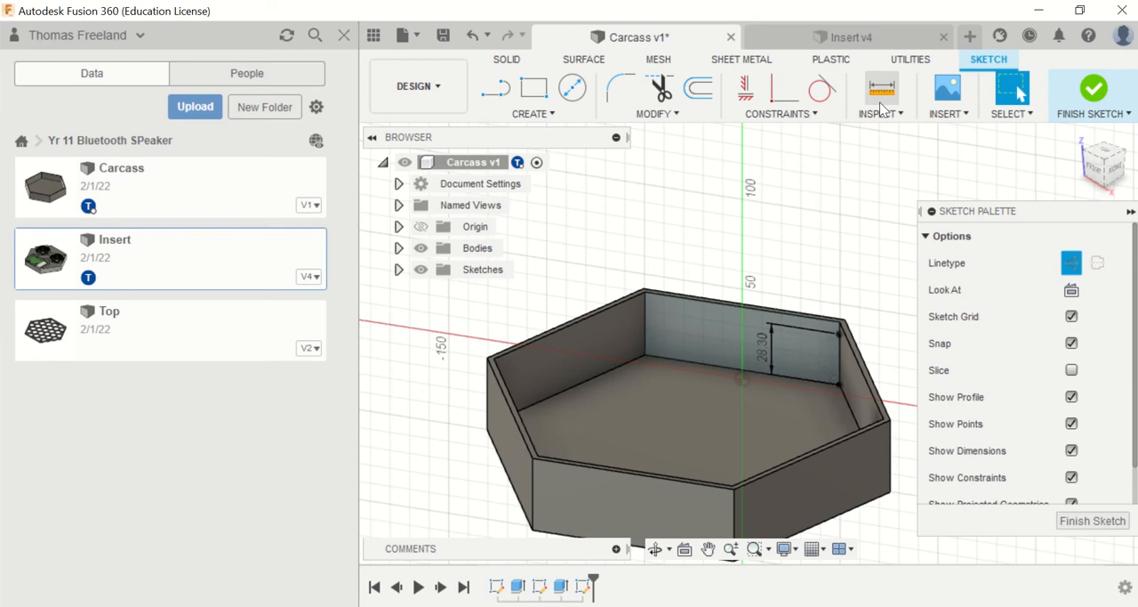
{"action": "left_click", "coordinate": [497, 100]}
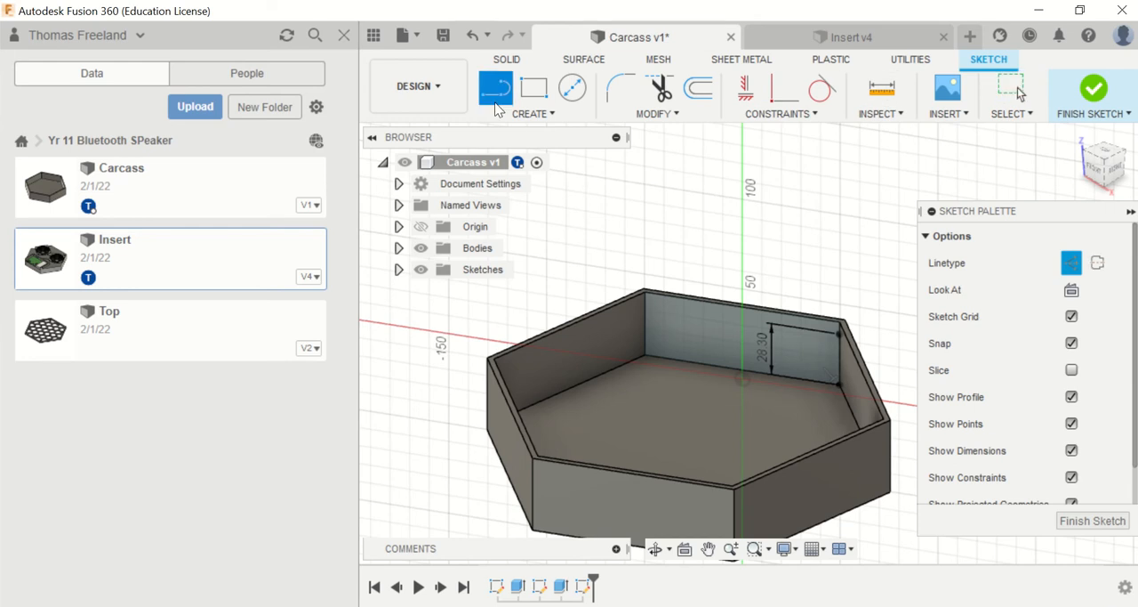
{"action": "left_click", "coordinate": [837, 333]}
{"action": "type", "text": "1"}
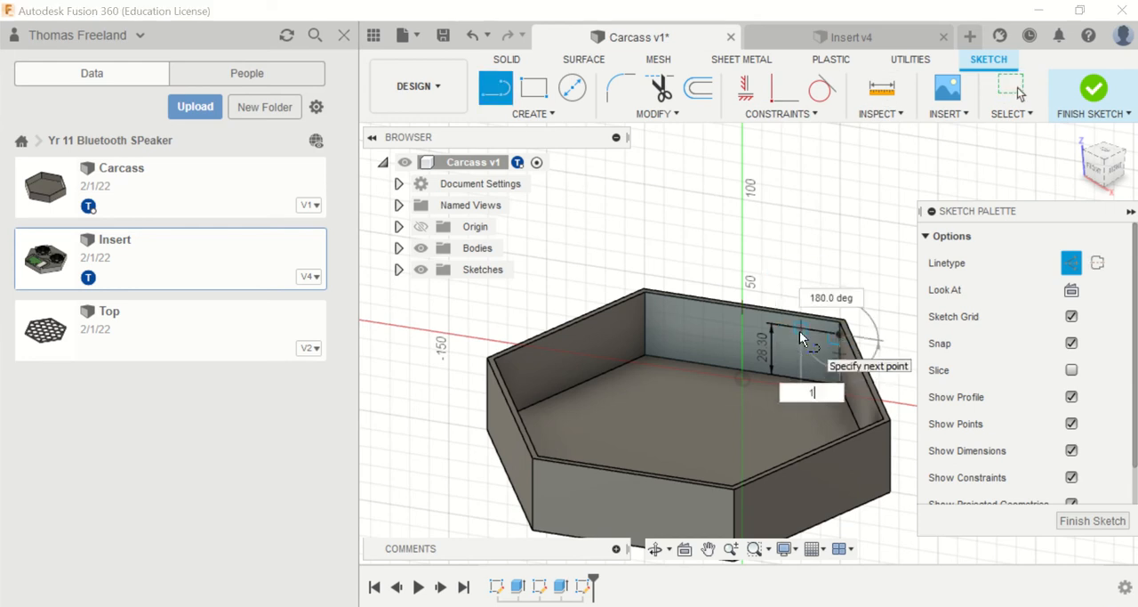
{"action": "type", "text": "6.7"}
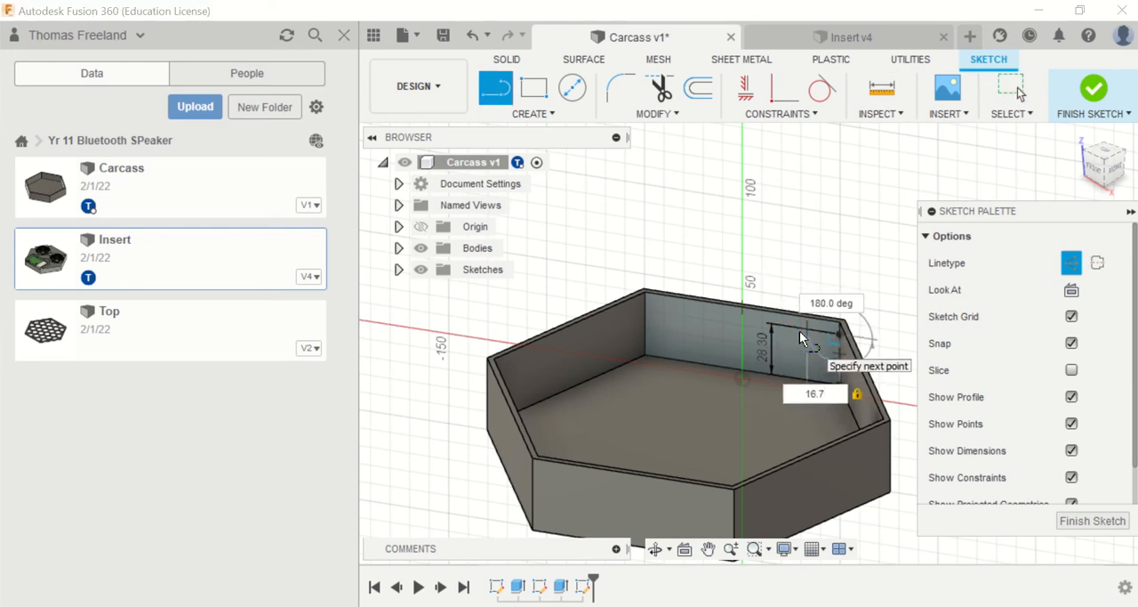
{"action": "key", "text": "Return"}
{"action": "key", "text": "Escape"}
Step: Switch to the Insert design and measure the width and height of the microchip port's front face
{"action": "left_click", "coordinate": [840, 36]}
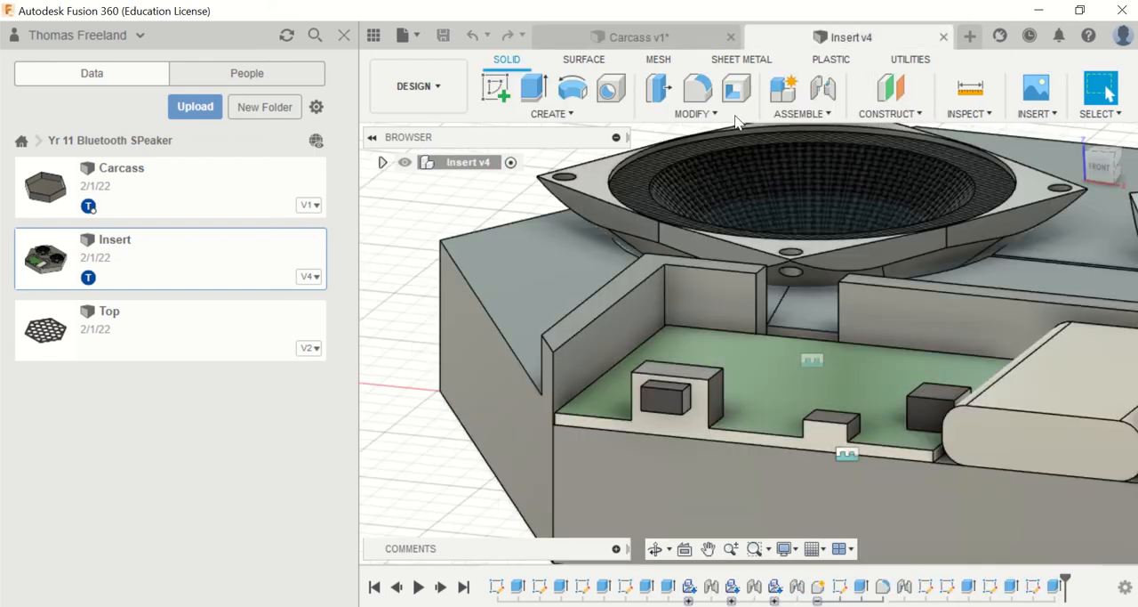
{"action": "left_click", "coordinate": [970, 89]}
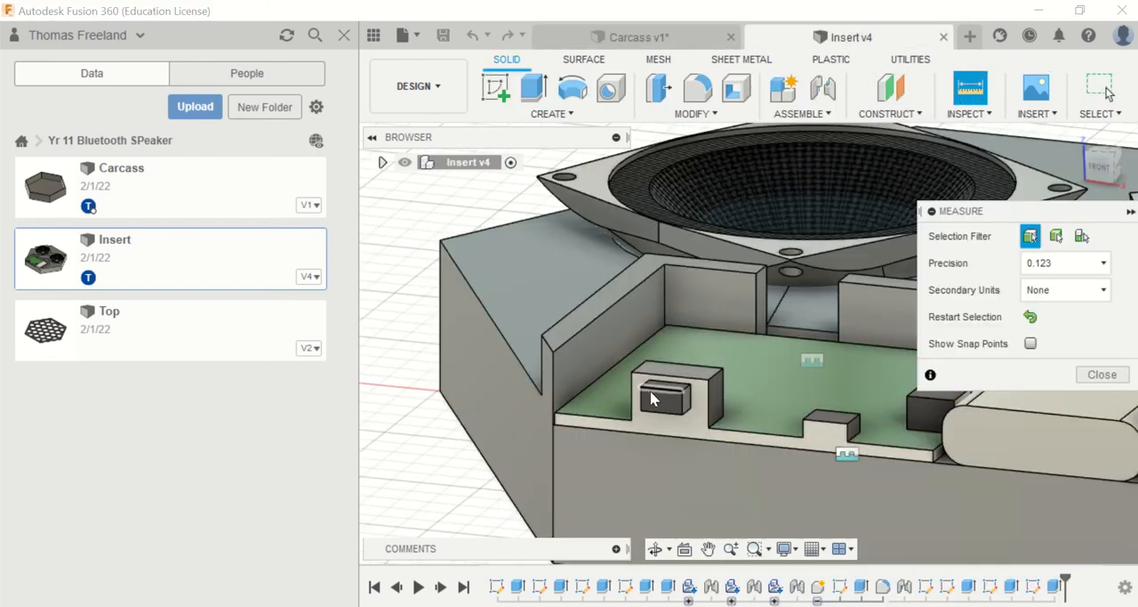
{"action": "left_click", "coordinate": [642, 389]}
{"action": "left_click", "coordinate": [685, 394]}
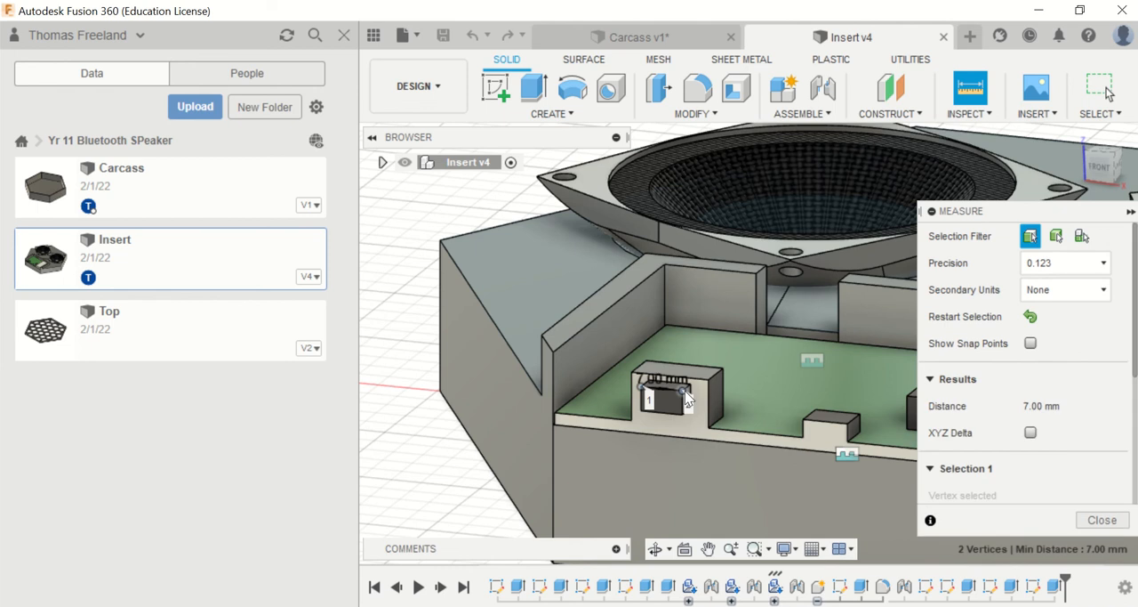
{"action": "left_click", "coordinate": [970, 88]}
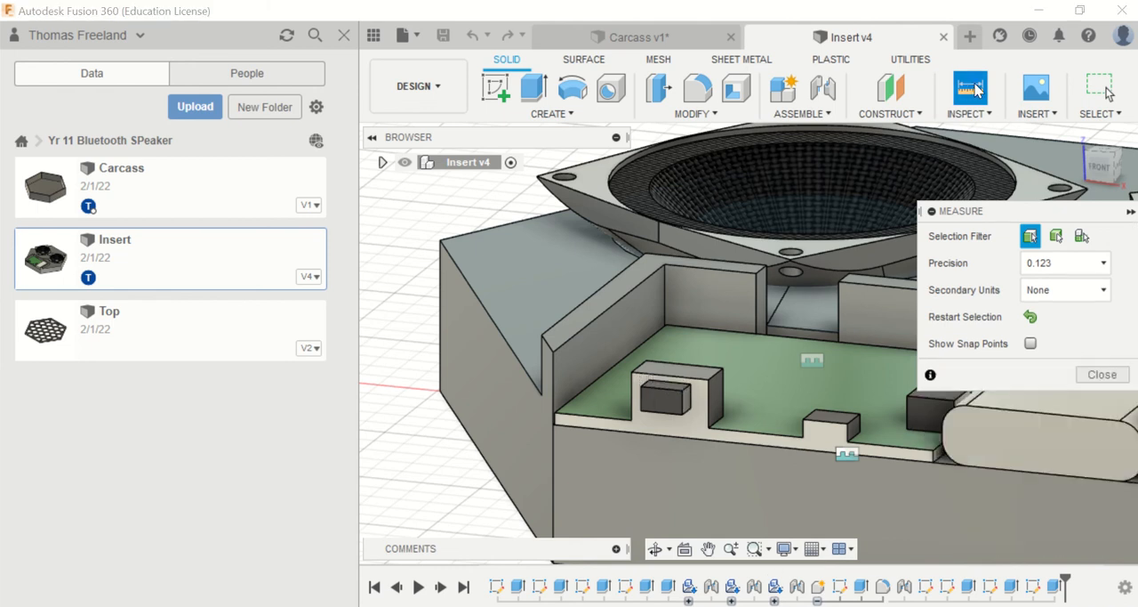
{"action": "left_click", "coordinate": [642, 387]}
{"action": "left_click", "coordinate": [642, 410]}
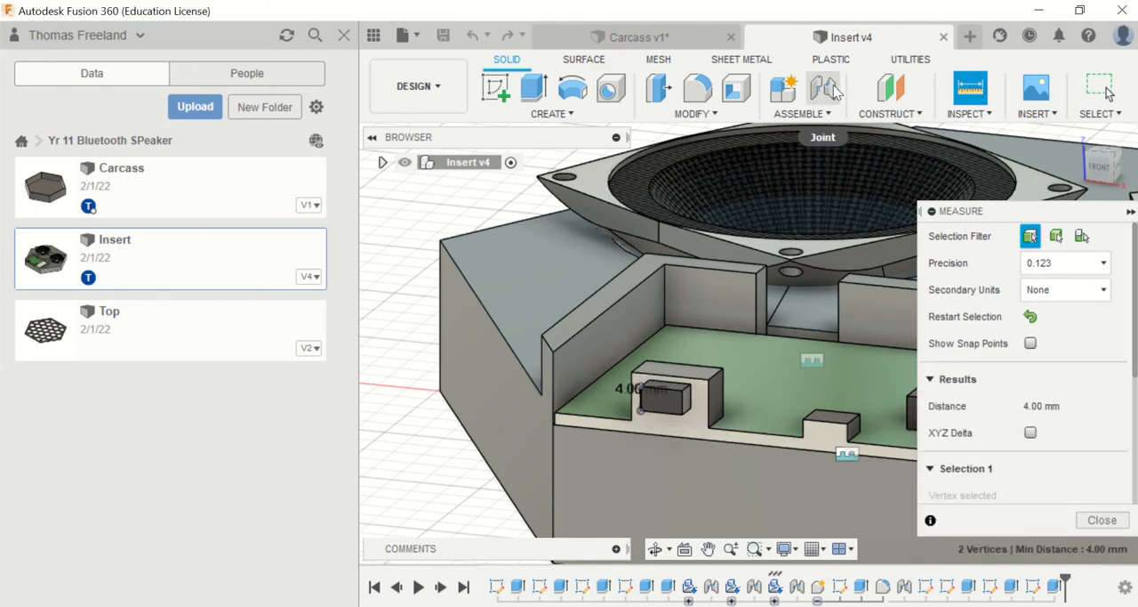
Step: In the Carcass sketch, draw a solid-line rectangle 8 mm wide and 5 mm high from the inner end of the horizontal construction line
{"action": "left_click", "coordinate": [636, 37]}
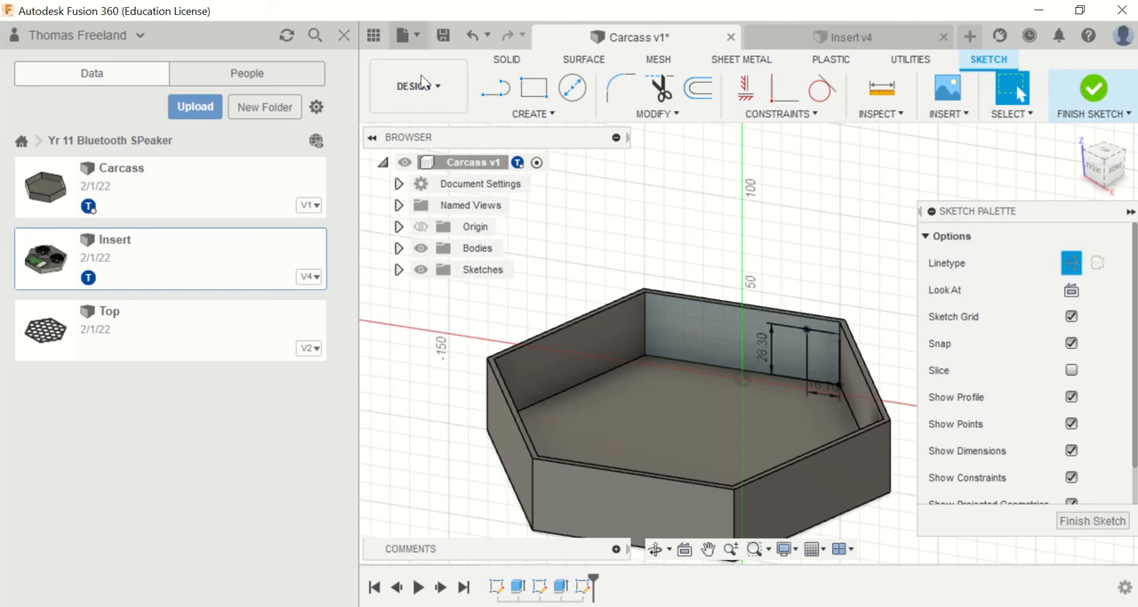
{"action": "left_click", "coordinate": [534, 87]}
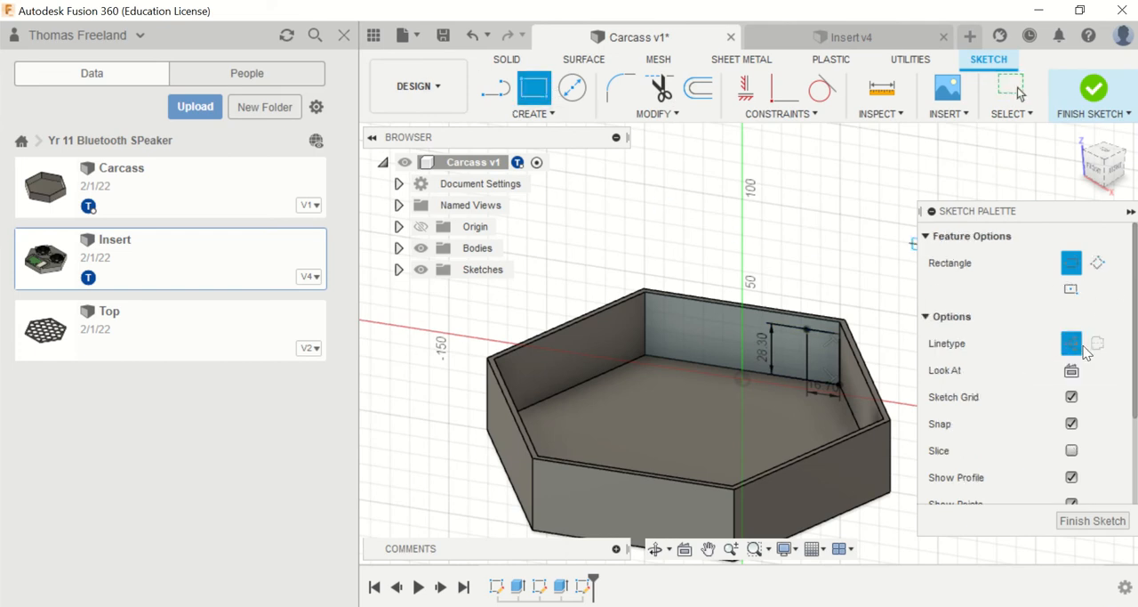
{"action": "left_click", "coordinate": [807, 329]}
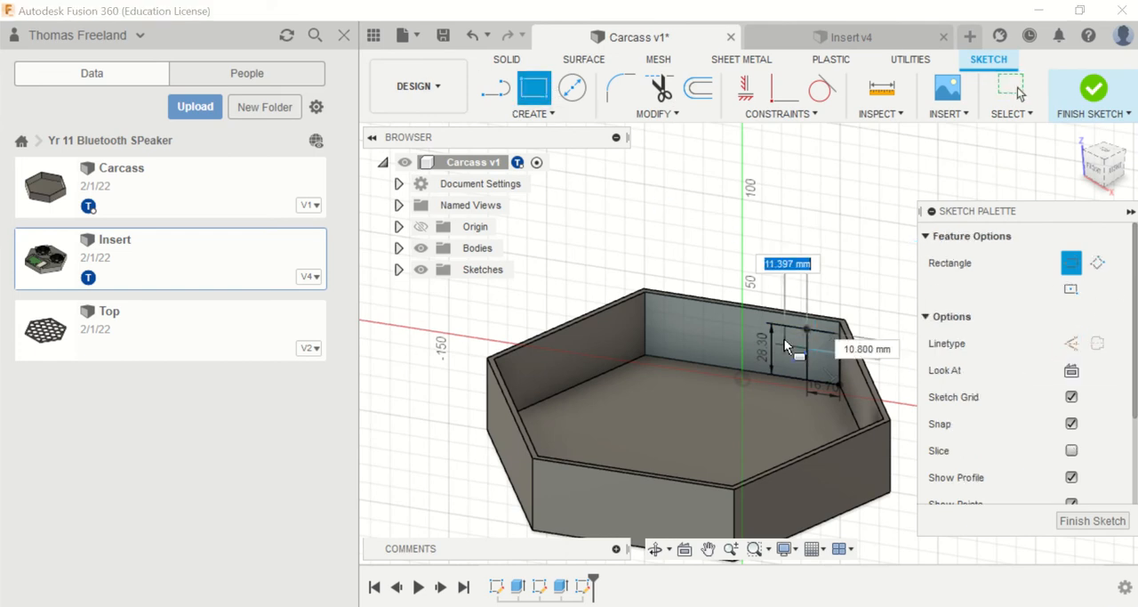
{"action": "key", "text": "Tab"}
{"action": "type", "text": "7"}
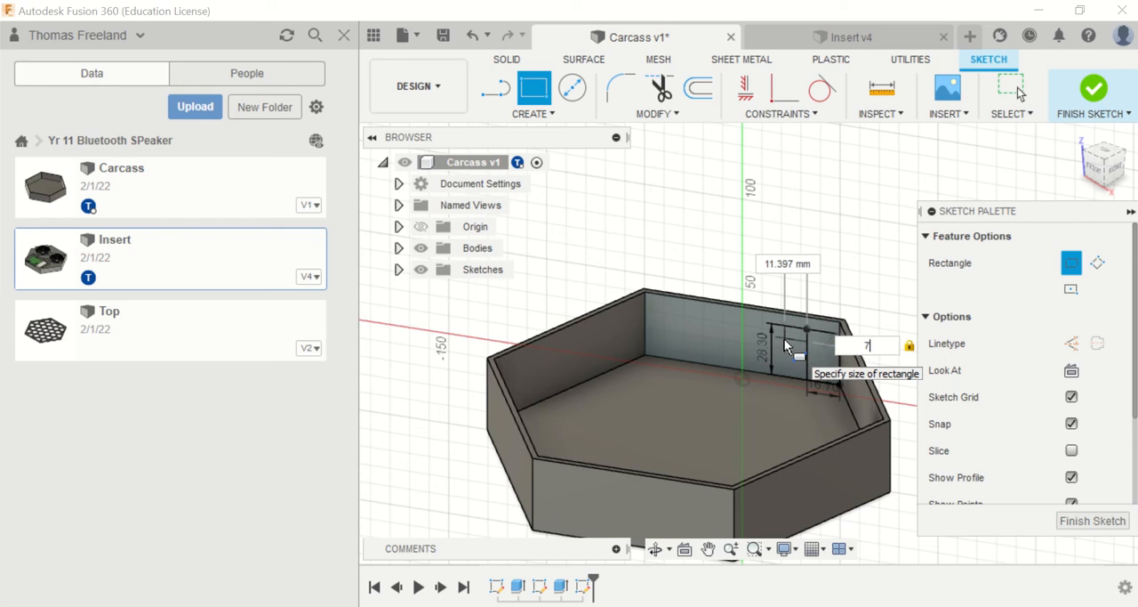
{"action": "key", "text": "BackSpace"}
{"action": "type", "text": "5"}
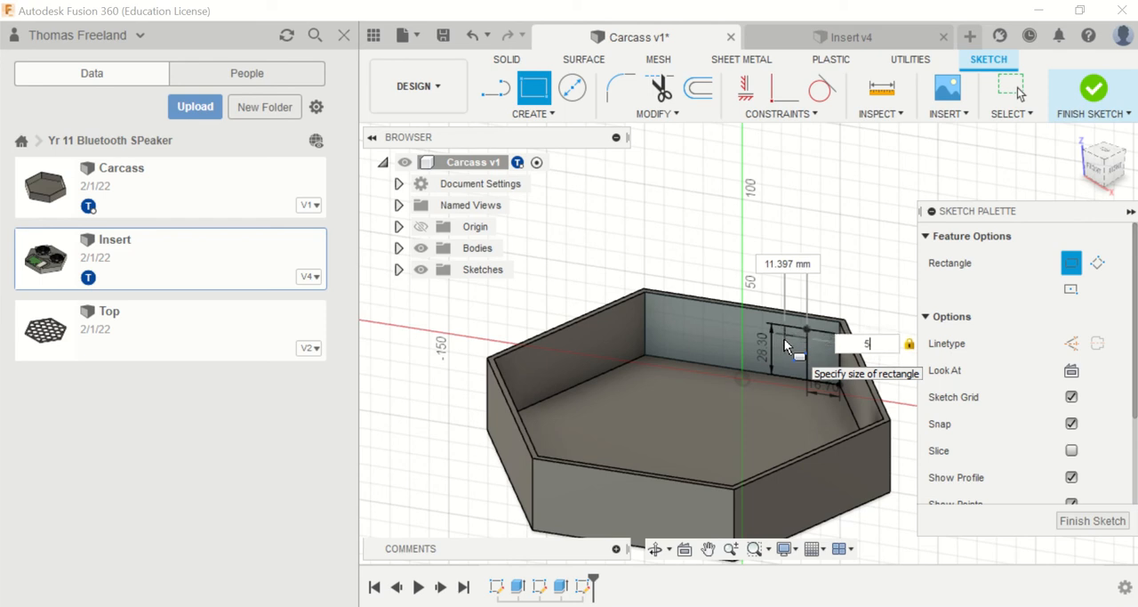
{"action": "key", "text": "Tab"}
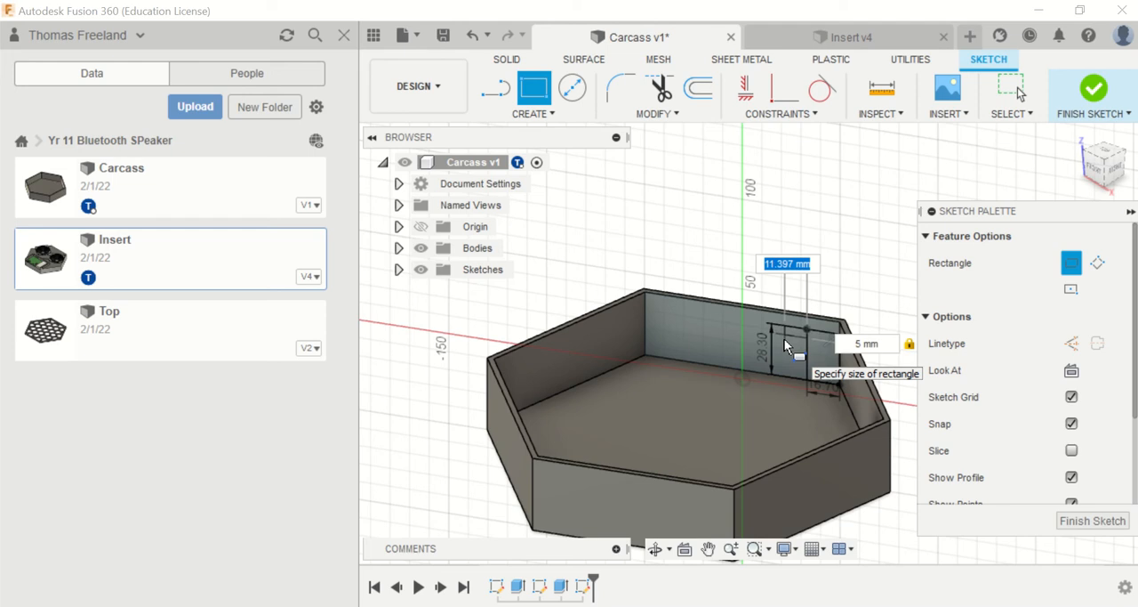
{"action": "key", "text": "BackSpace"}
{"action": "type", "text": "8"}
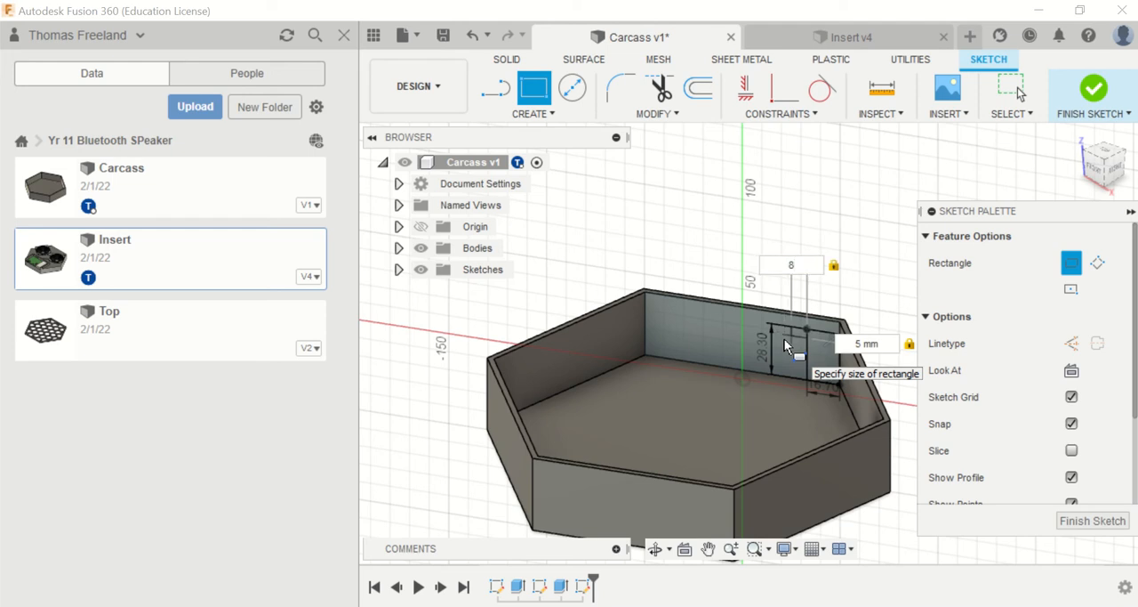
{"action": "key", "text": "Return"}
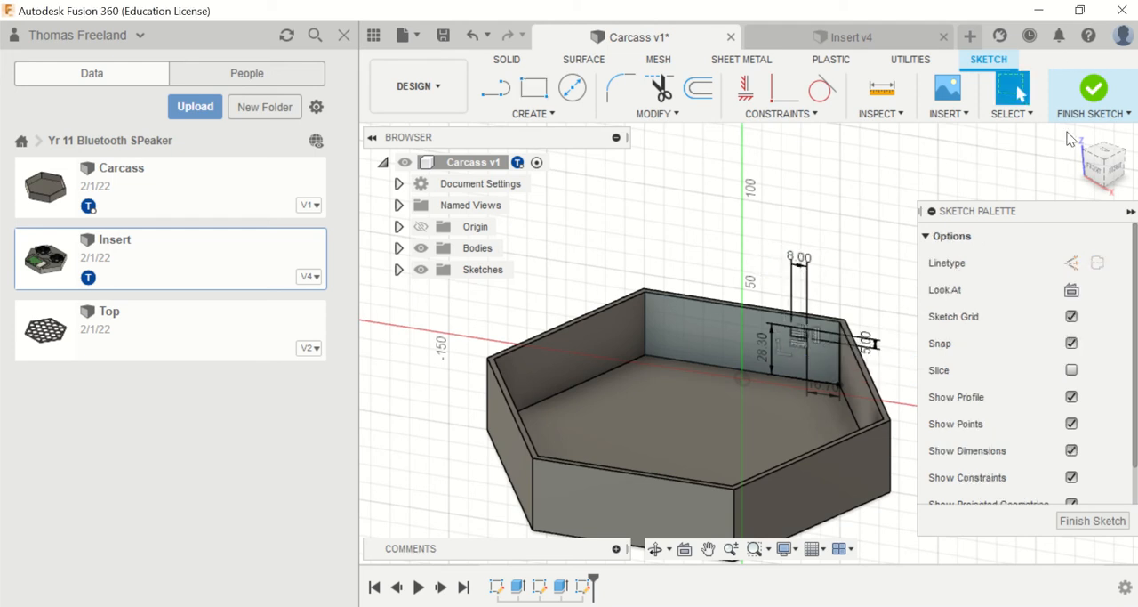
Step: Finish the sketch and extrude the port rectangle by -10 mm to cut an opening through the back wall
{"action": "left_click", "coordinate": [1095, 89]}
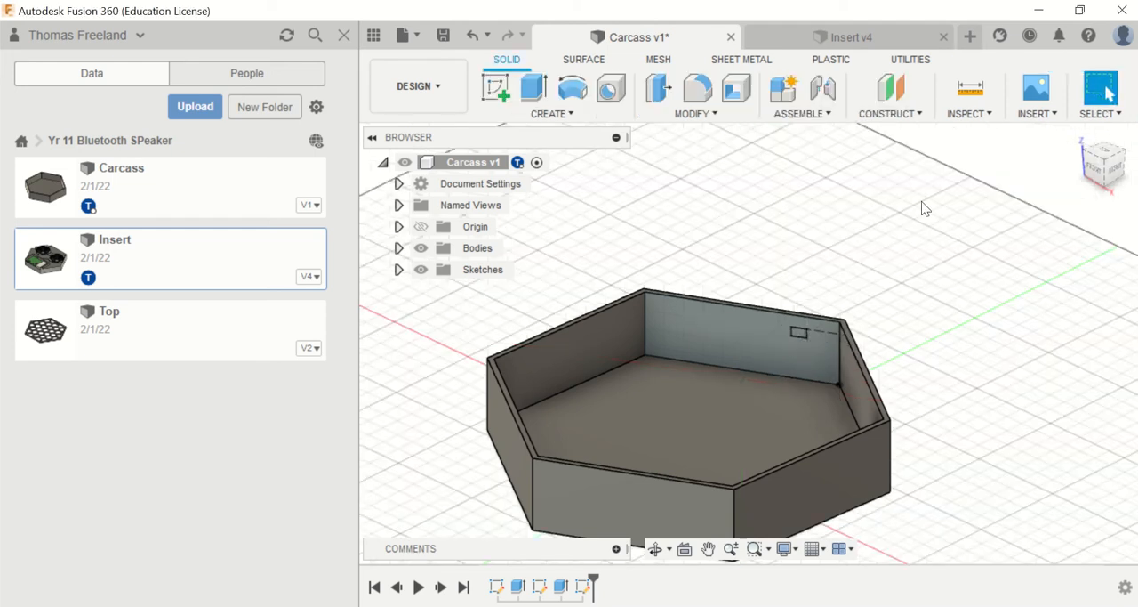
{"action": "scroll", "coordinate": [797, 335], "scroll_direction": "up", "scroll_amount": 5}
{"action": "left_click", "coordinate": [801, 321]}
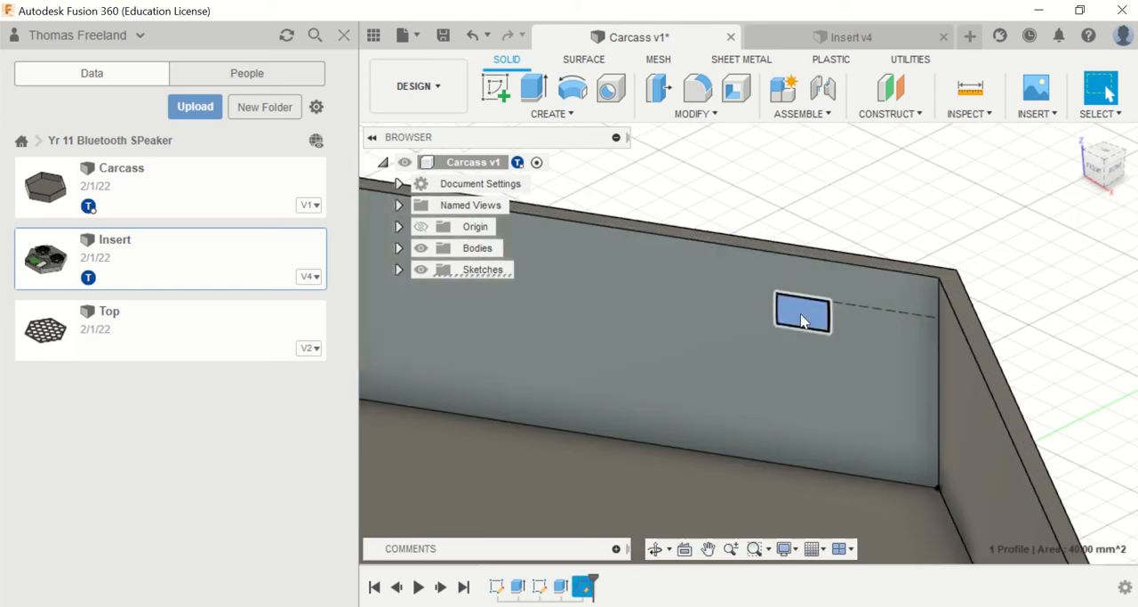
{"action": "key", "text": "e"}
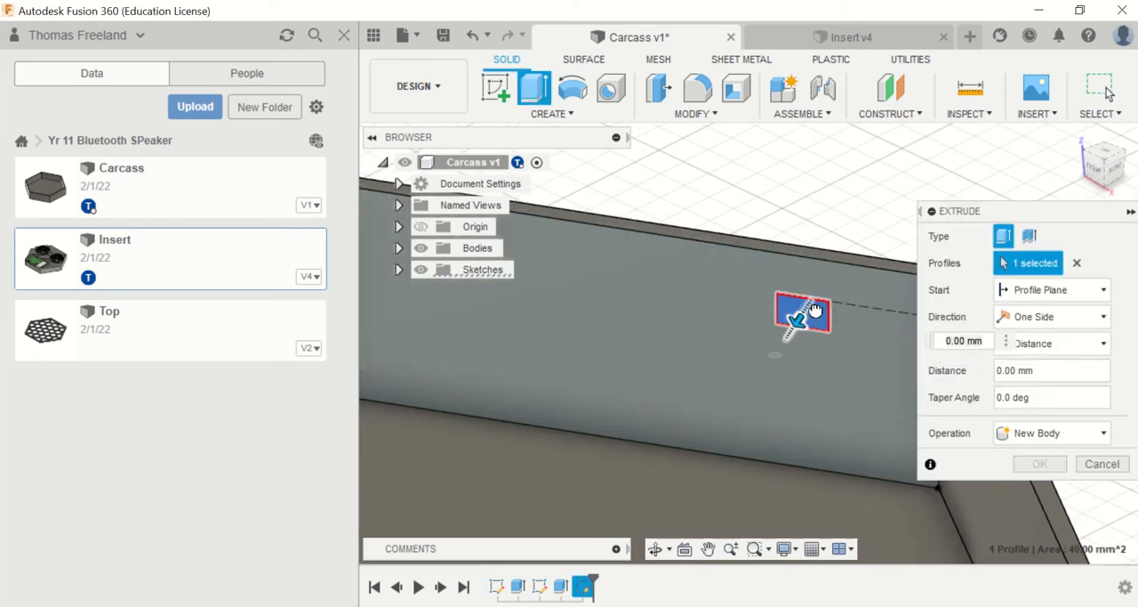
{"action": "type", "text": "-10"}
{"action": "key", "text": "Return"}
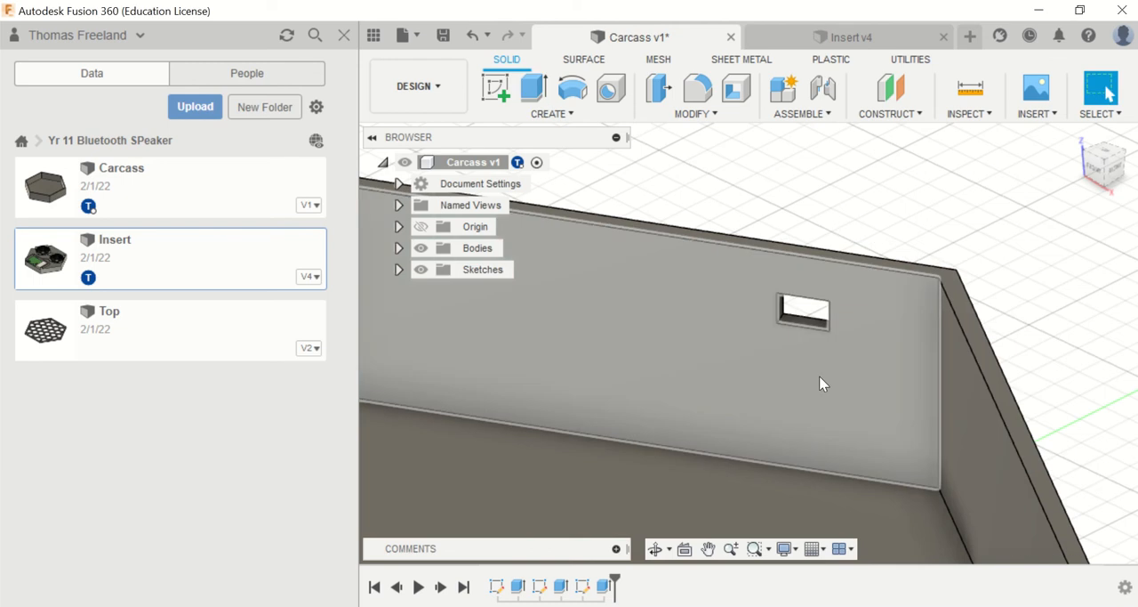
Step: In the Insert design, measure the height from the body's bottom front edge to the base corner of the small block on the circuit board
{"action": "left_click", "coordinate": [800, 38]}
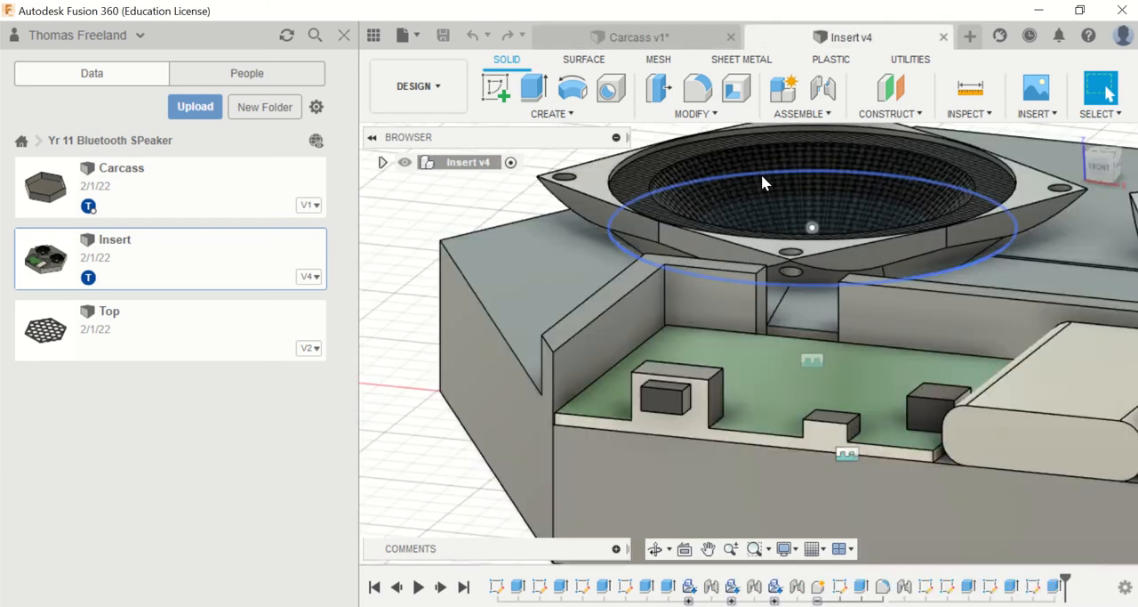
{"action": "left_click", "coordinate": [983, 100]}
{"action": "scroll", "coordinate": [849, 463], "scroll_direction": "down", "scroll_amount": 2}
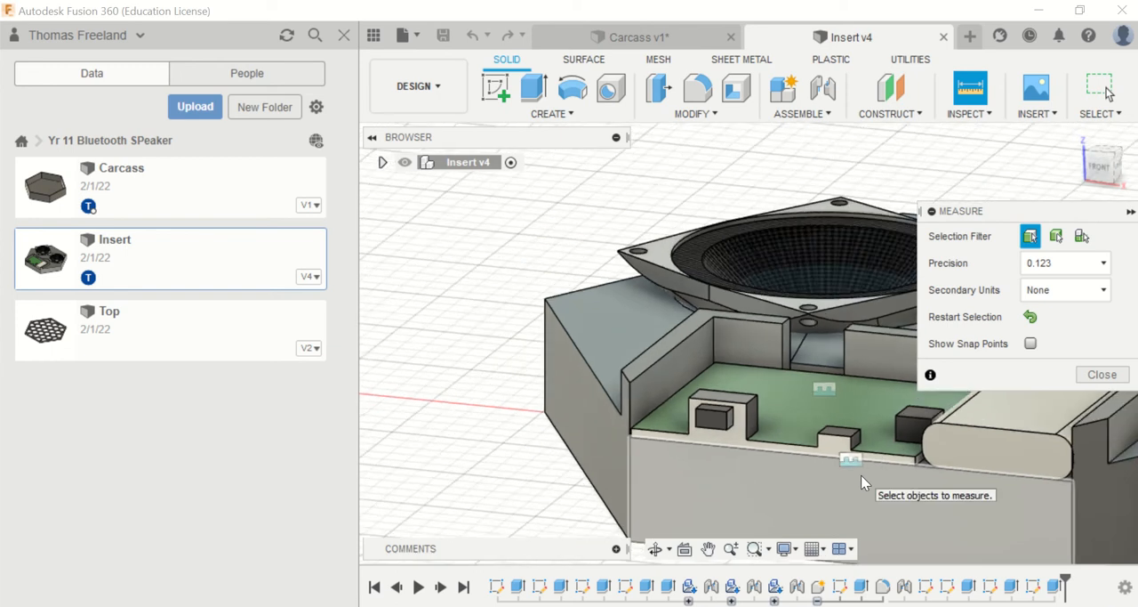
{"action": "scroll", "coordinate": [860, 482], "scroll_direction": "down", "scroll_amount": 3}
{"action": "scroll", "coordinate": [856, 536], "scroll_direction": "up", "scroll_amount": 5}
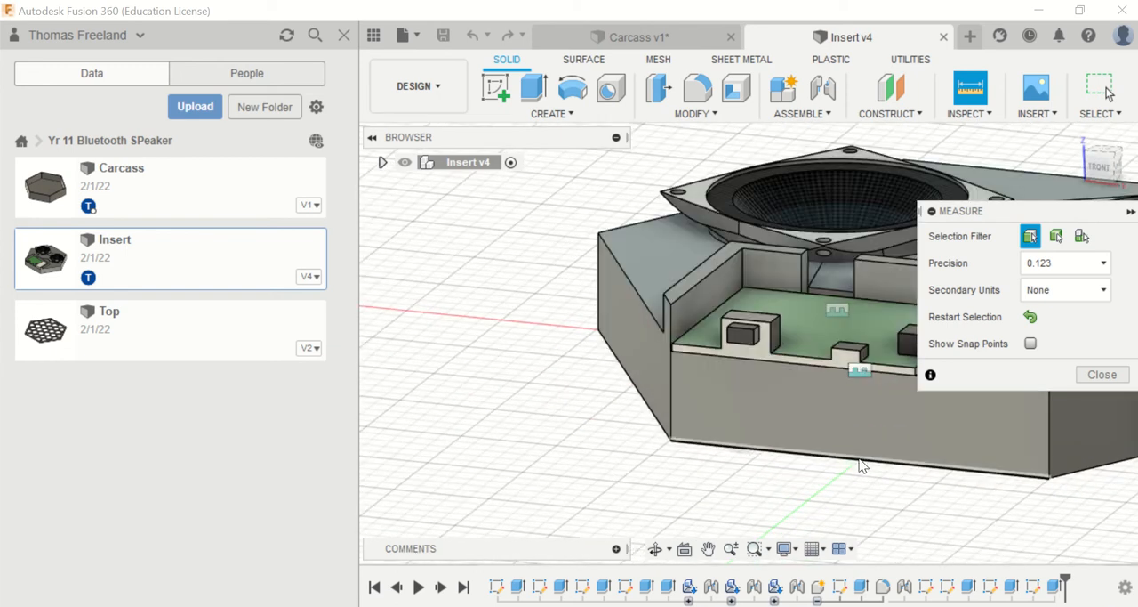
{"action": "left_click", "coordinate": [860, 458]}
{"action": "left_click", "coordinate": [859, 366]}
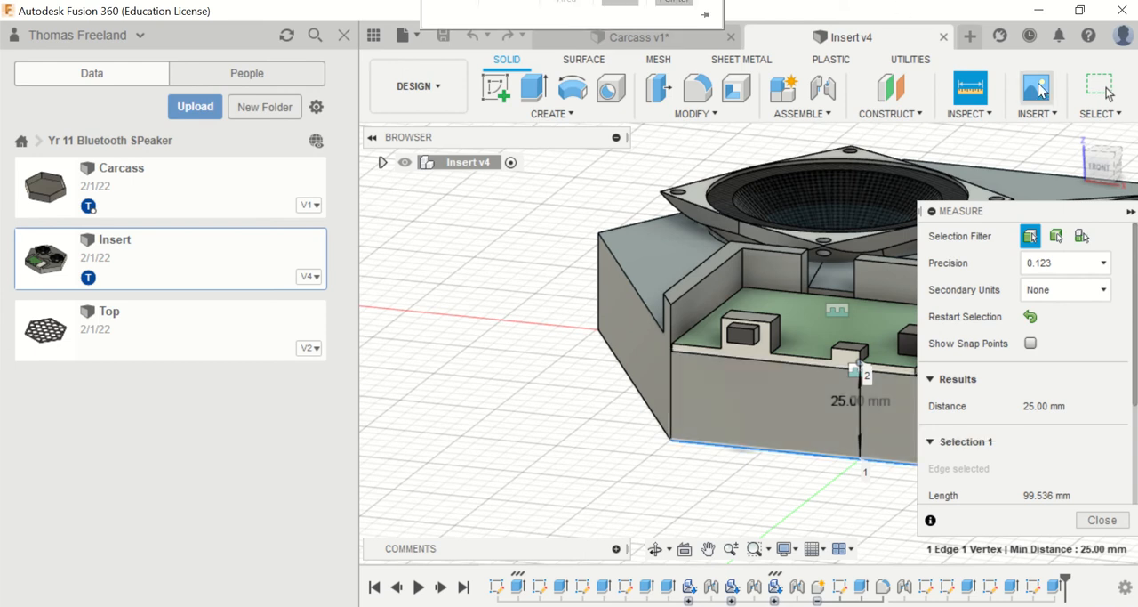
Step: Measure the distance from the pocket's front vertical edge to the nearest upper corner of the small block
{"action": "left_click", "coordinate": [971, 97]}
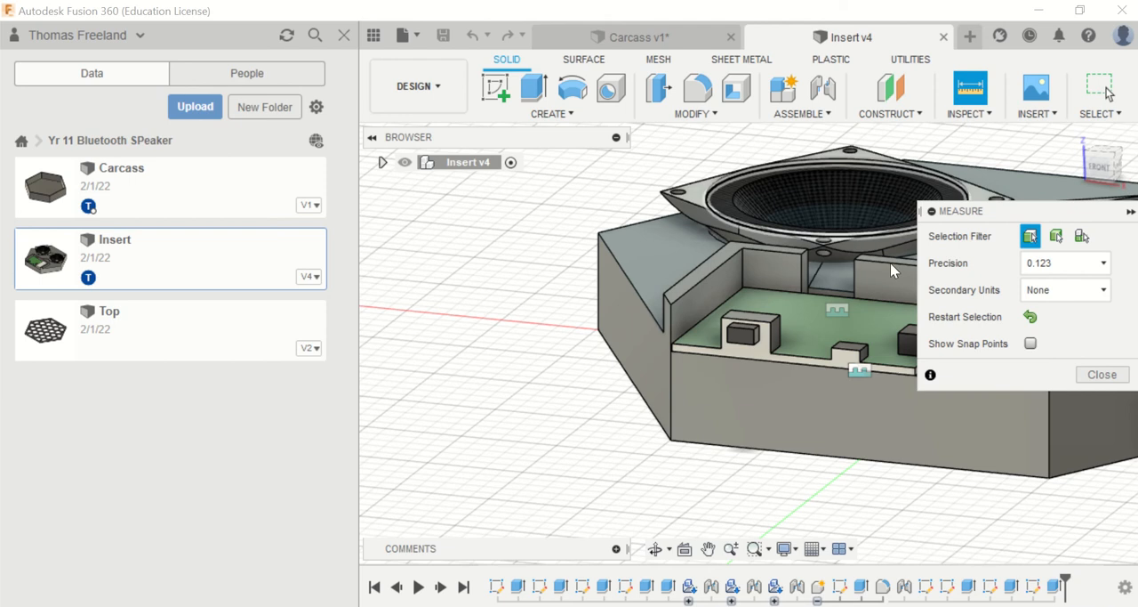
{"action": "left_click", "coordinate": [675, 343]}
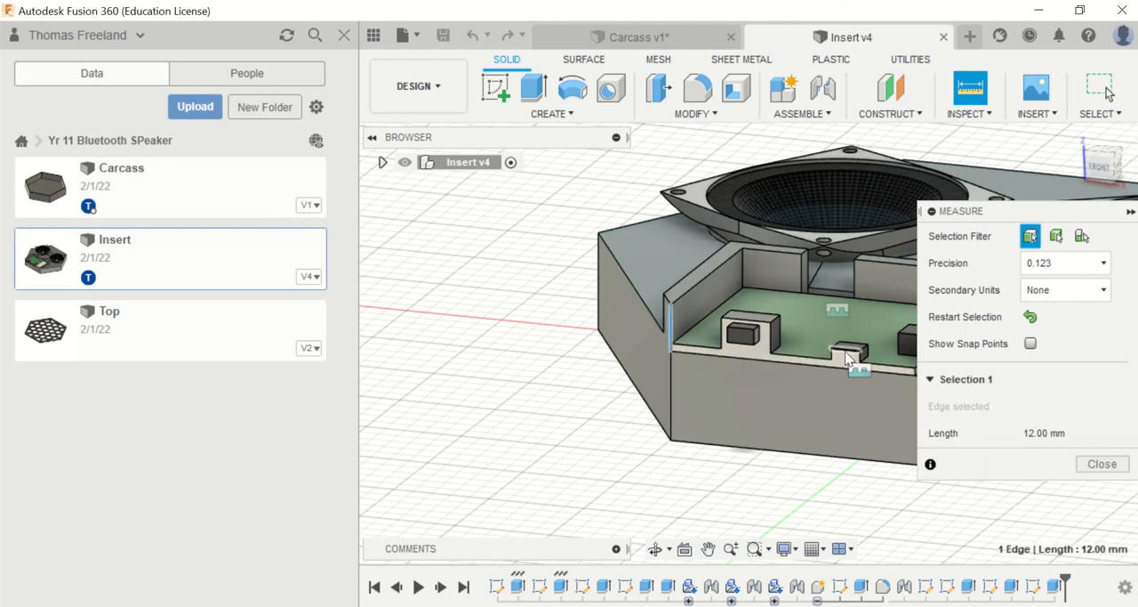
{"action": "left_click", "coordinate": [834, 349]}
{"action": "scroll", "coordinate": [832, 348], "scroll_direction": "up", "scroll_amount": 3}
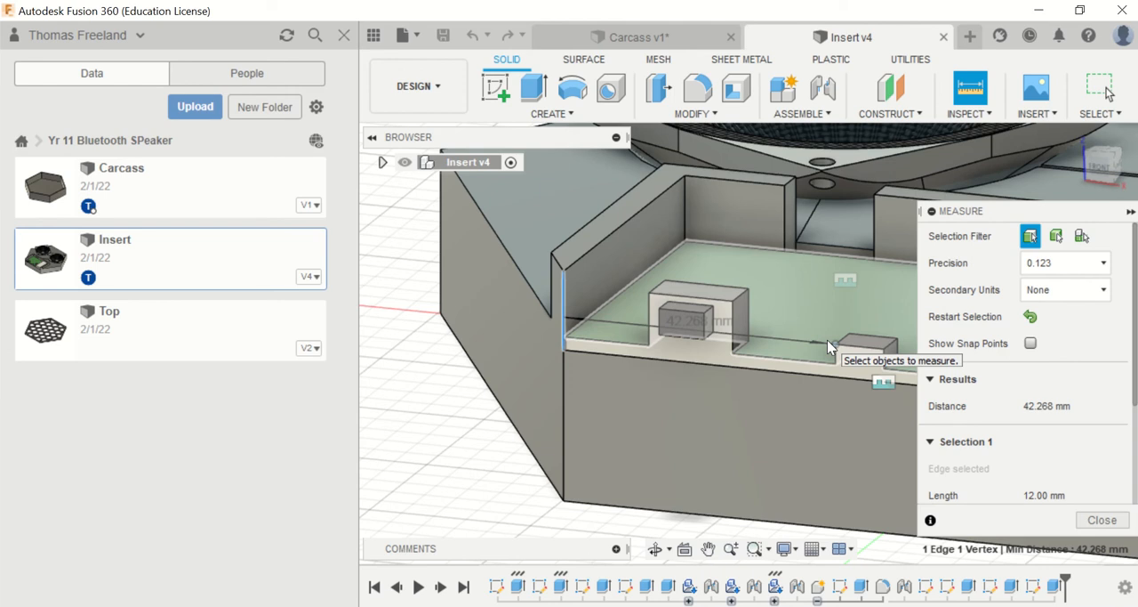
Step: Measure the width and height of the small block's front face
{"action": "left_click", "coordinate": [970, 89]}
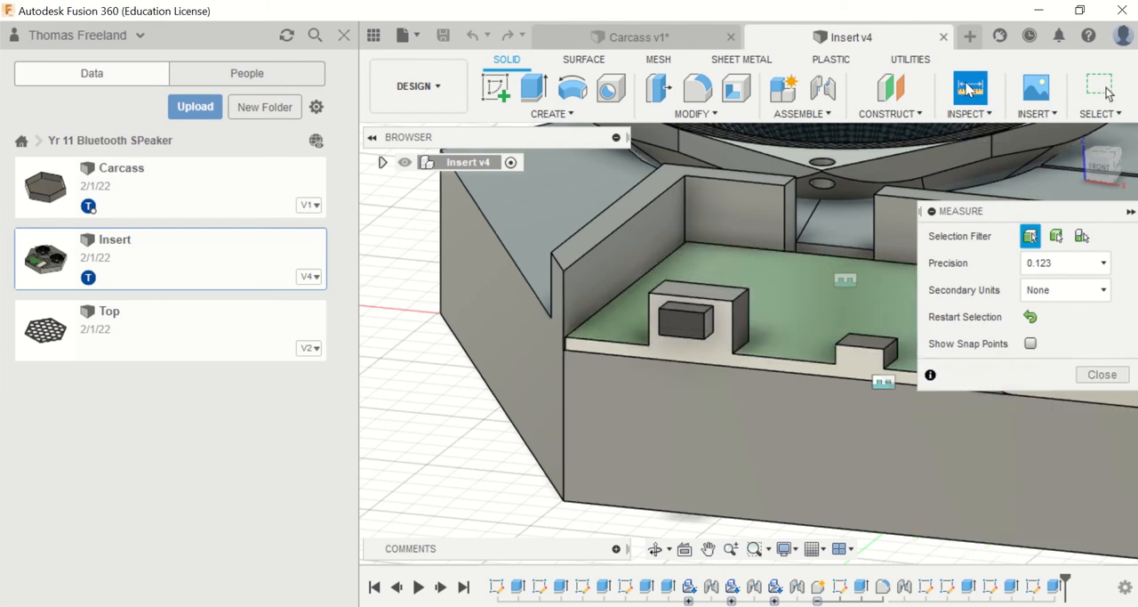
{"action": "left_click", "coordinate": [836, 344]}
{"action": "left_click", "coordinate": [884, 349]}
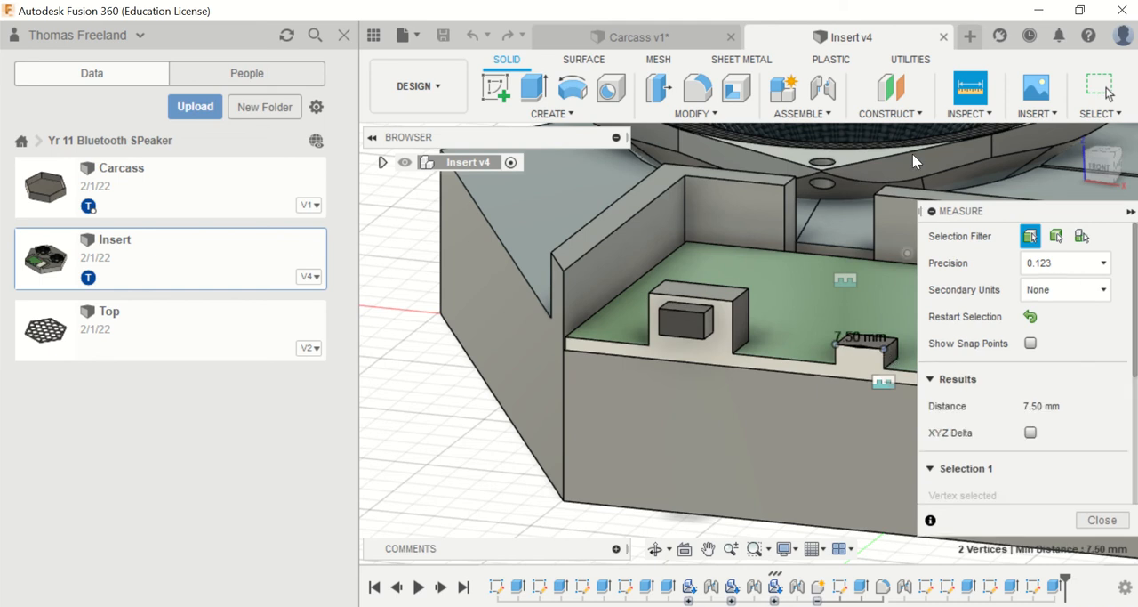
{"action": "left_click", "coordinate": [970, 89]}
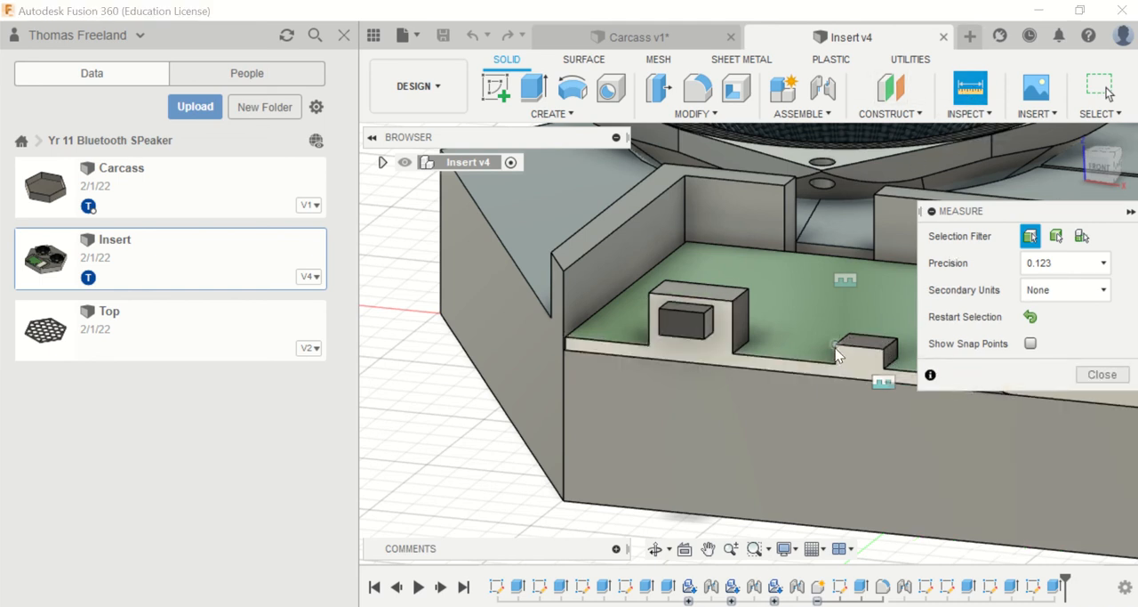
{"action": "left_click", "coordinate": [836, 347]}
{"action": "left_click", "coordinate": [836, 364]}
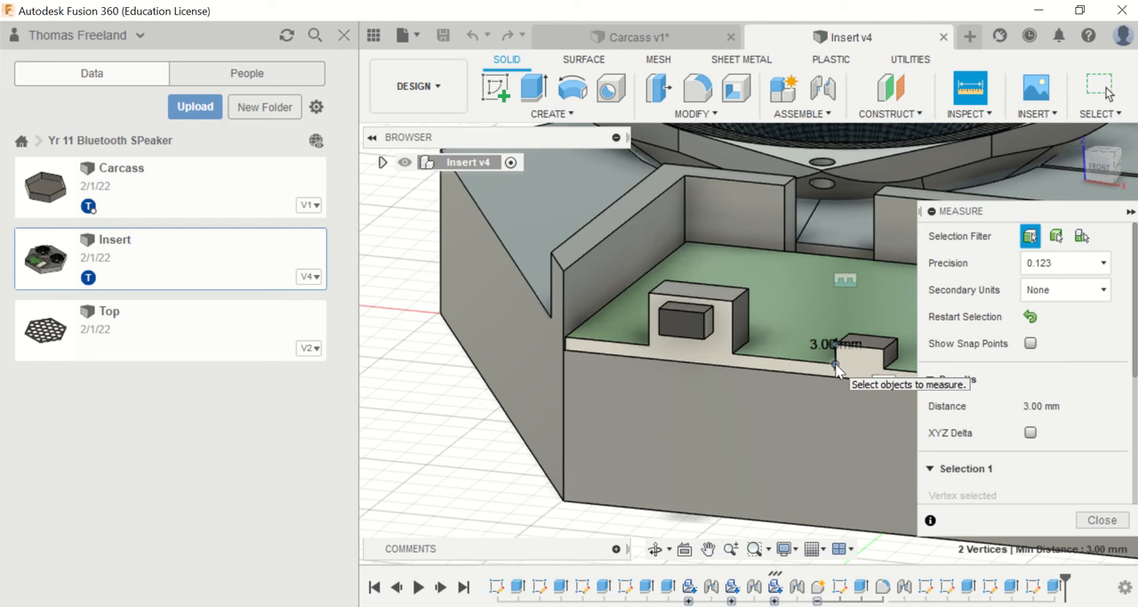
Step: In the Carcass design, start a sketch on the inner face of the wall that has the existing port opening
{"action": "left_click", "coordinate": [654, 38]}
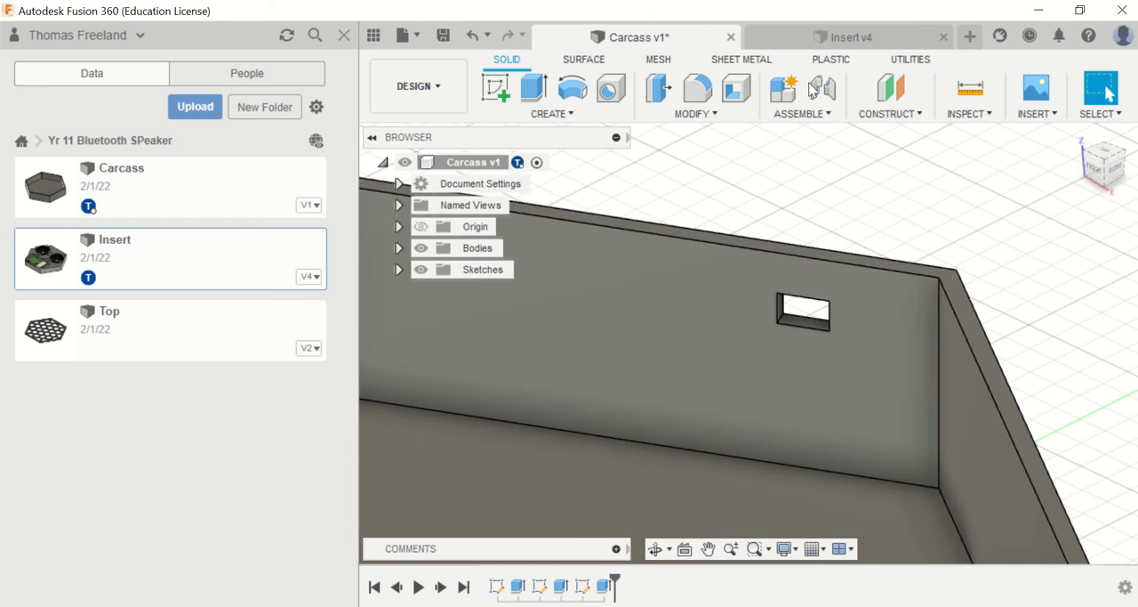
{"action": "left_click", "coordinate": [975, 92]}
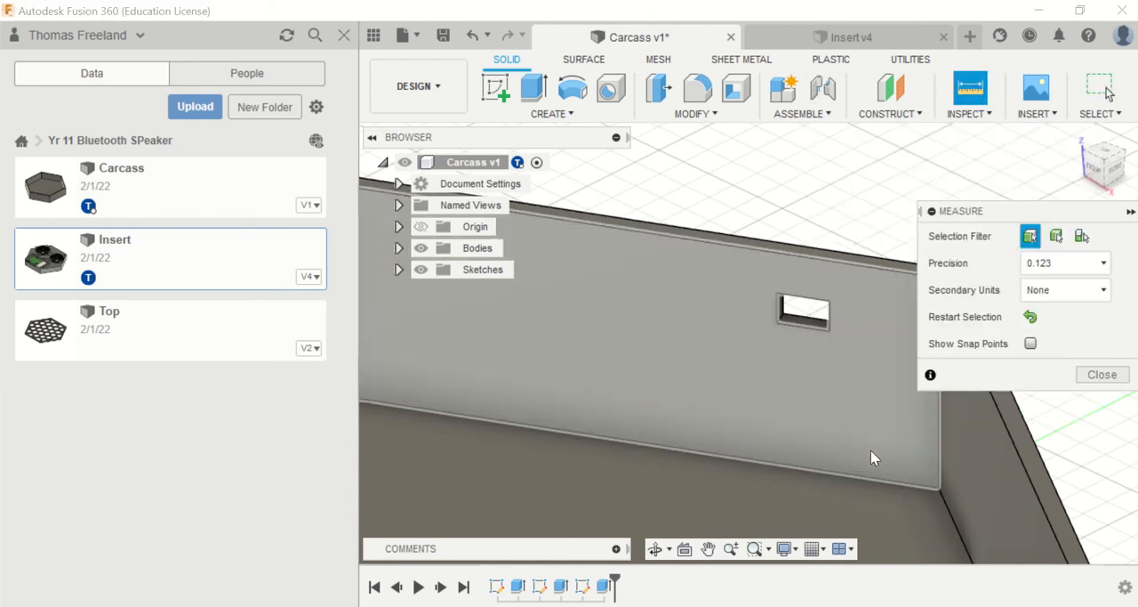
{"action": "scroll", "coordinate": [873, 445], "scroll_direction": "down", "scroll_amount": 3}
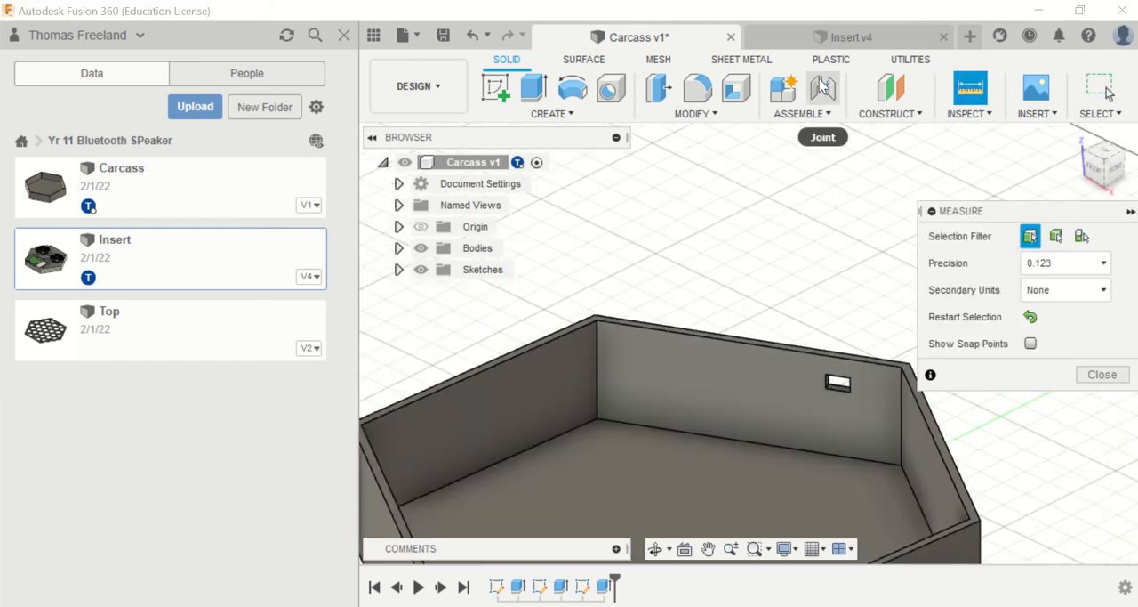
{"action": "left_click", "coordinate": [495, 87]}
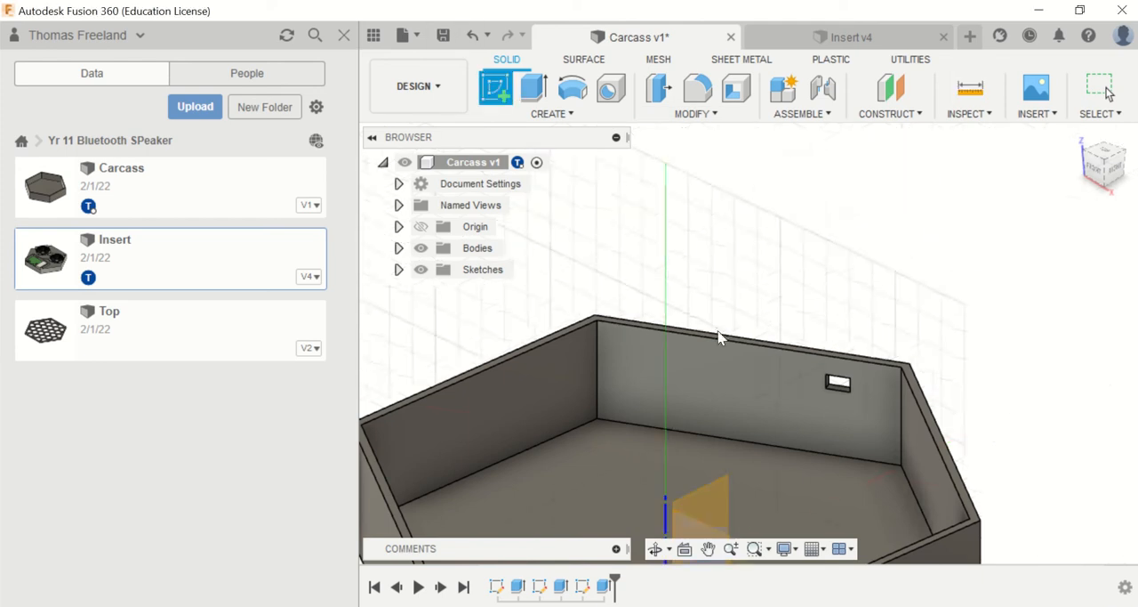
{"action": "left_click", "coordinate": [720, 366]}
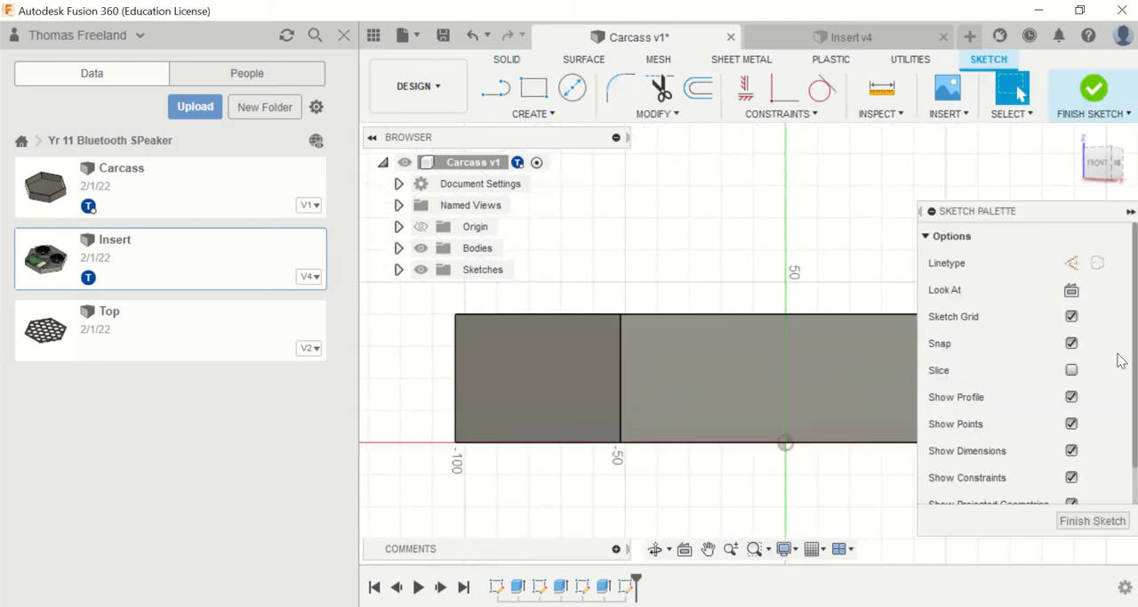
Step: Close the data panel to widen the workspace and set the sketch linetype to construction
{"action": "left_click_drag", "start_coordinate": [1111, 160], "coordinate": [968, 234]}
{"action": "left_click", "coordinate": [932, 212]}
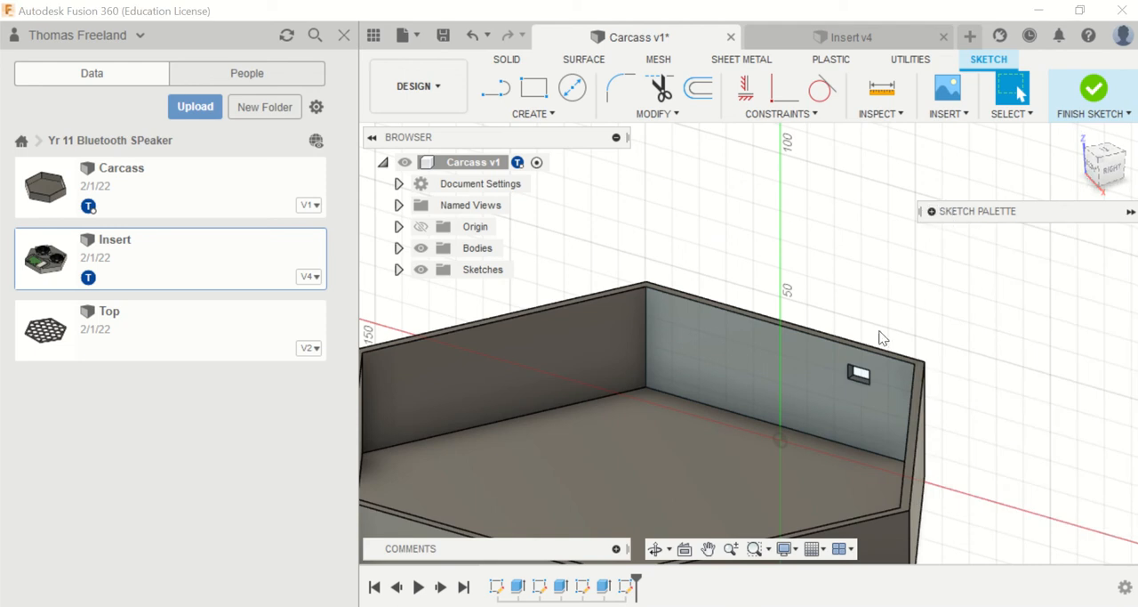
{"action": "left_click_drag", "start_coordinate": [998, 216], "coordinate": [224, 183]}
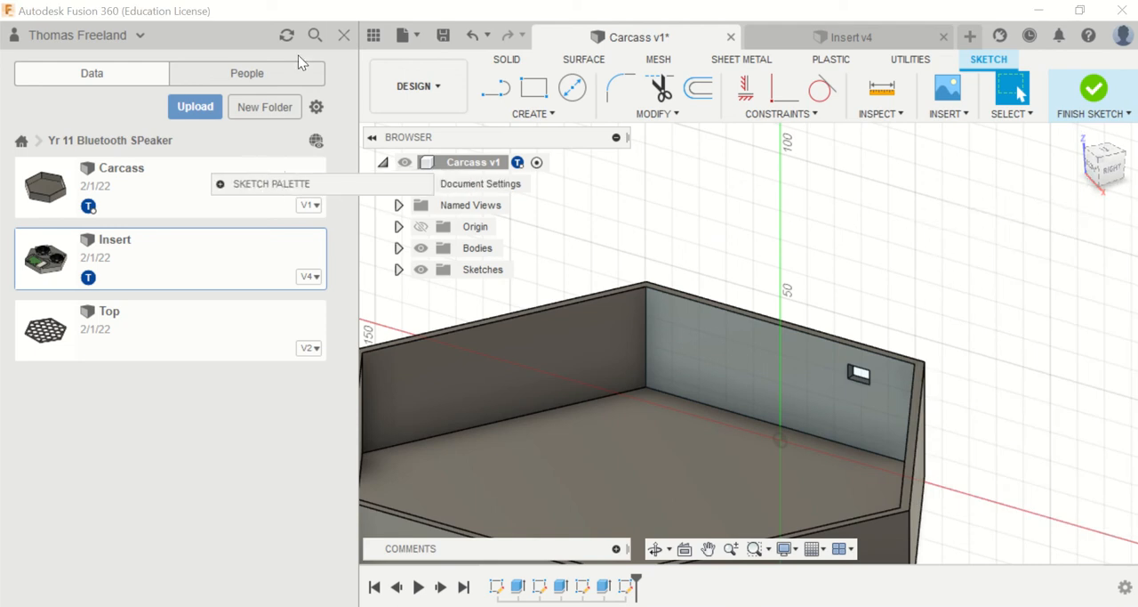
{"action": "left_click", "coordinate": [338, 42]}
{"action": "left_click", "coordinate": [220, 183]}
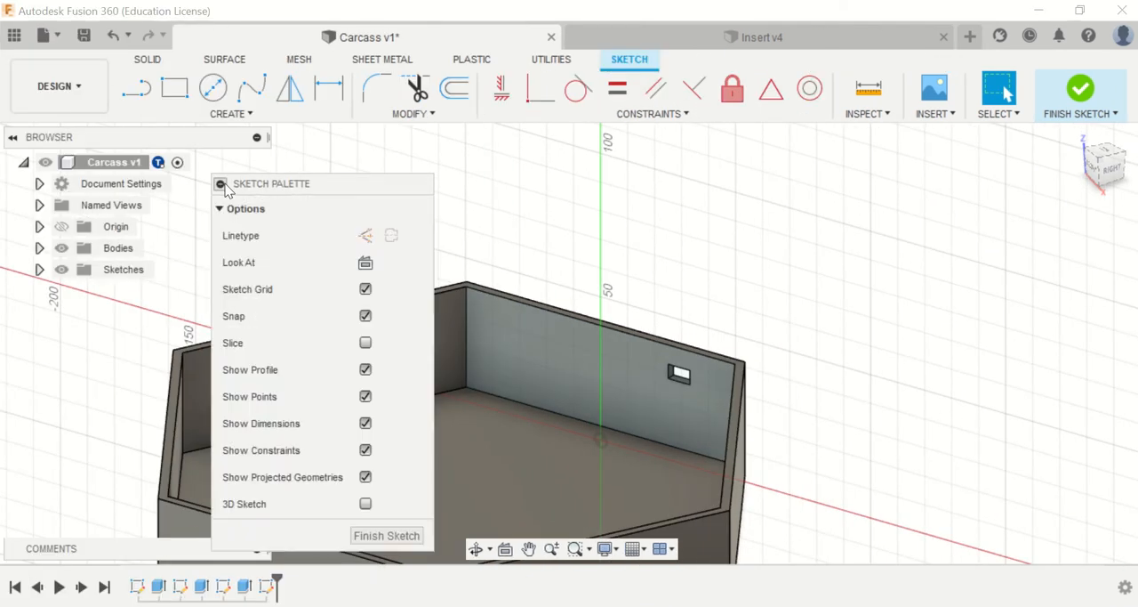
{"action": "left_click_drag", "start_coordinate": [327, 193], "coordinate": [1049, 201]}
{"action": "left_click", "coordinate": [1087, 252]}
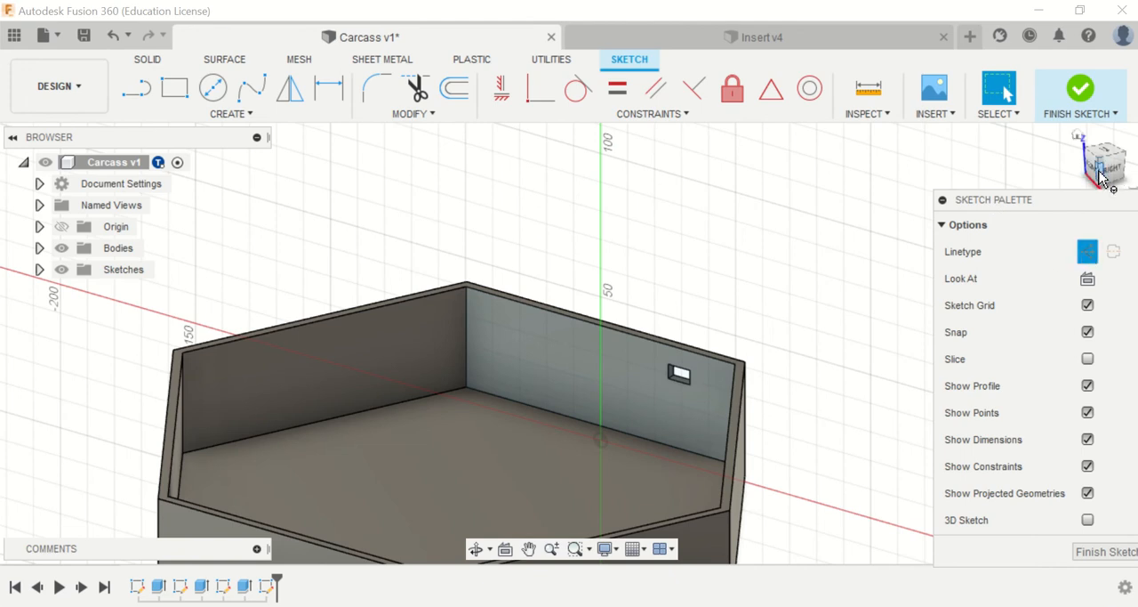
{"action": "left_click_drag", "start_coordinate": [1106, 165], "coordinate": [1113, 173]}
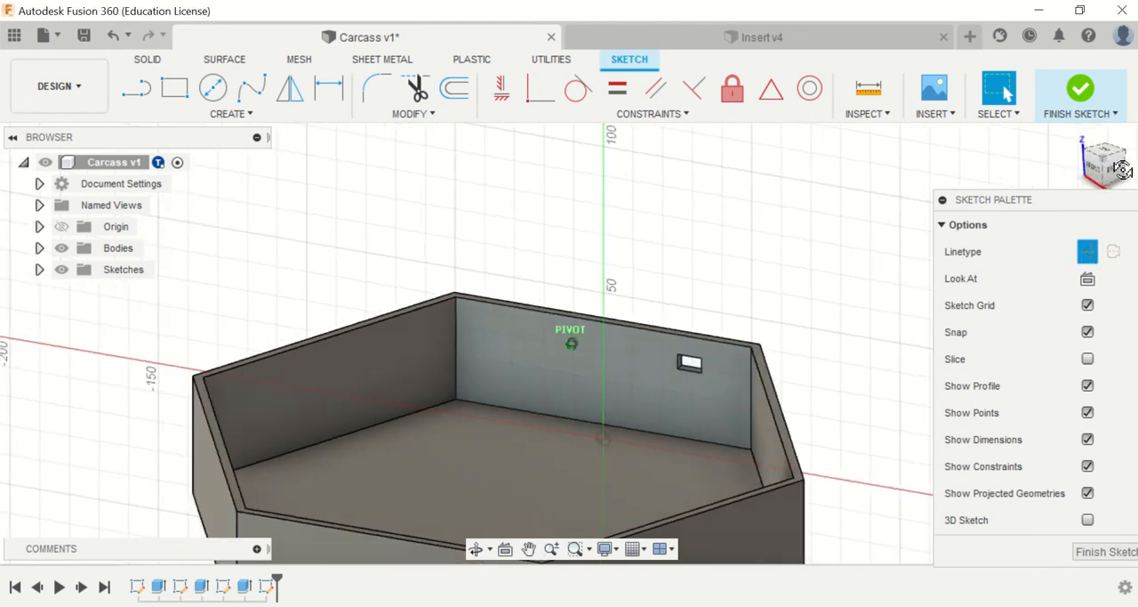
Step: Draw a 42.2 mm construction line along the wall's bottom edge from the lower corner nearest the existing opening
{"action": "left_click", "coordinate": [135, 89]}
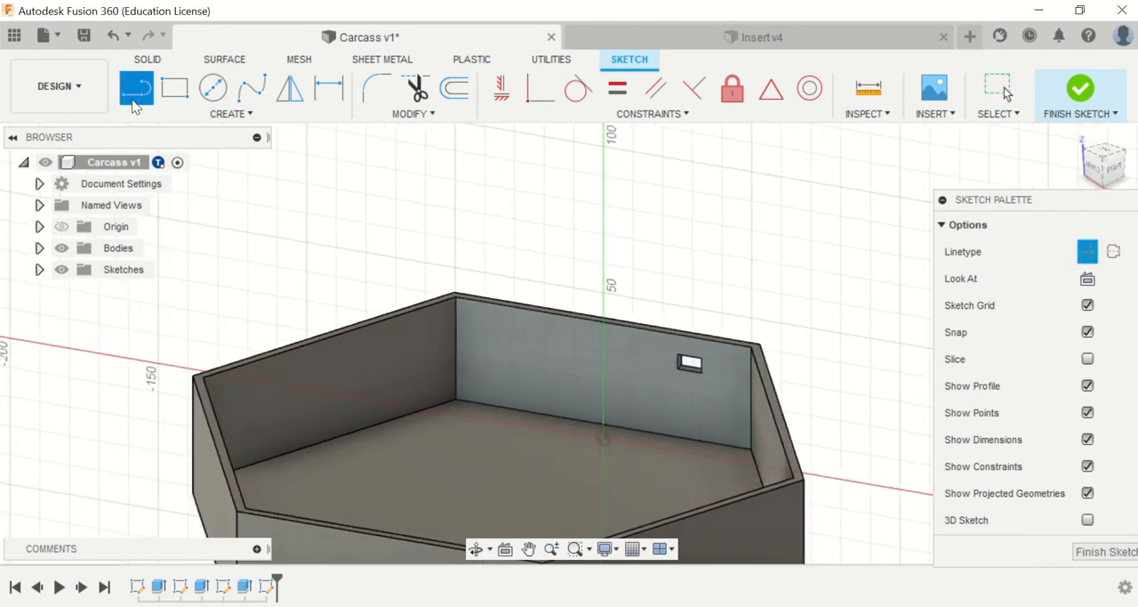
{"action": "left_click", "coordinate": [743, 445]}
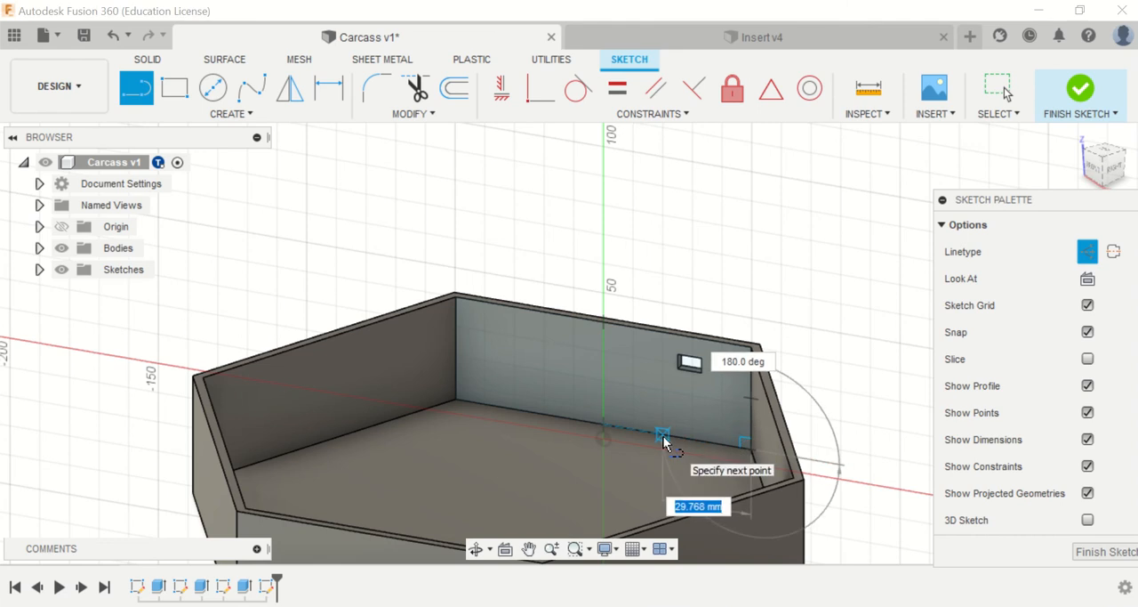
{"action": "type", "text": "42"}
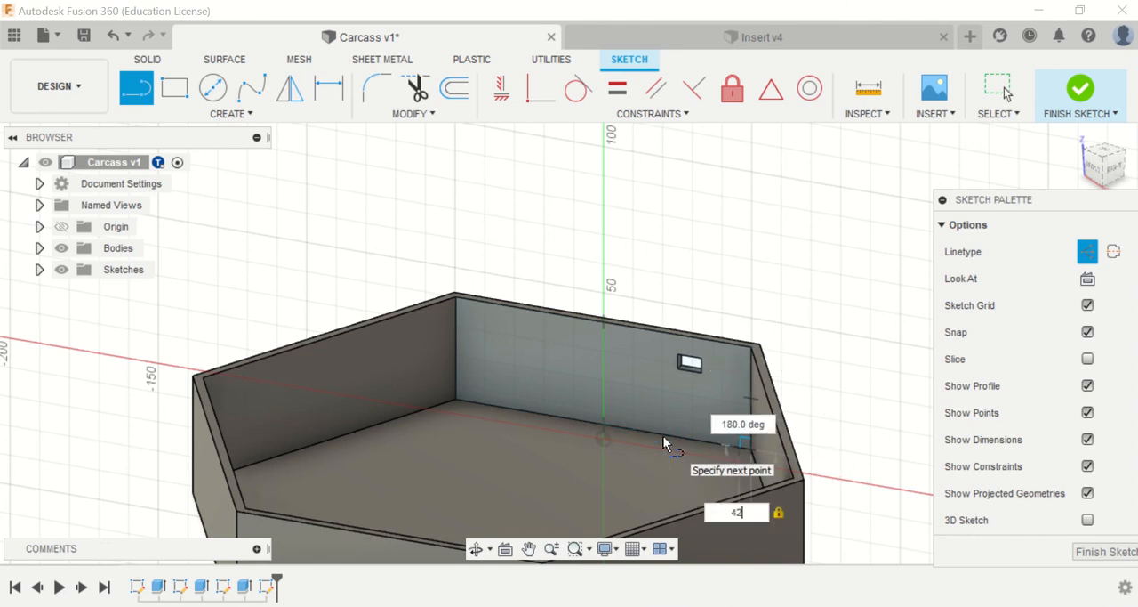
{"action": "type", "text": ".2"}
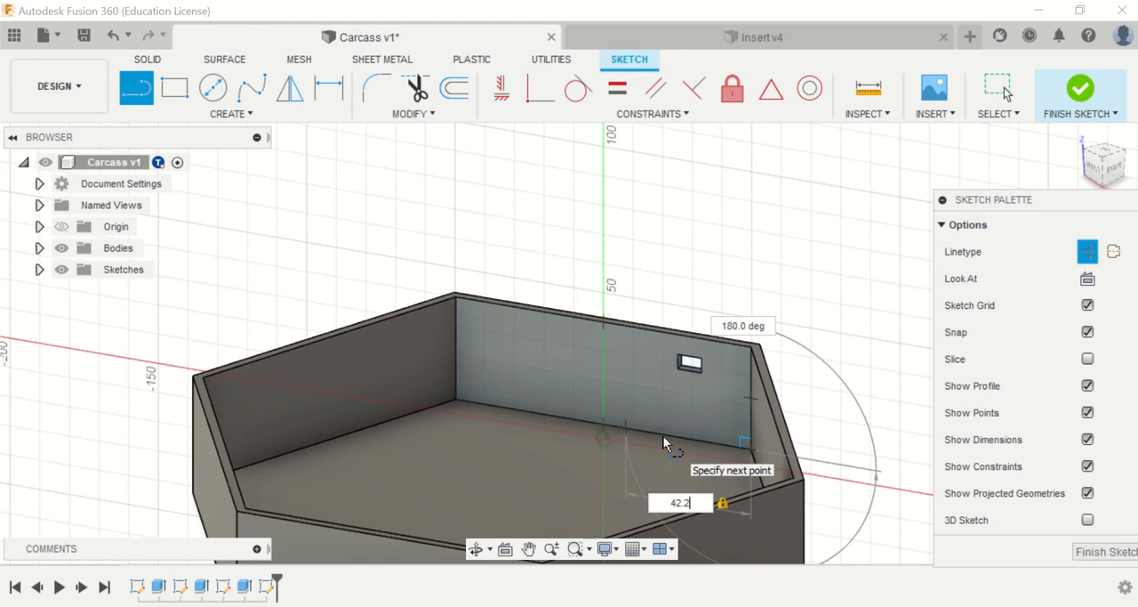
{"action": "key", "text": "Return"}
{"action": "key", "text": "Escape"}
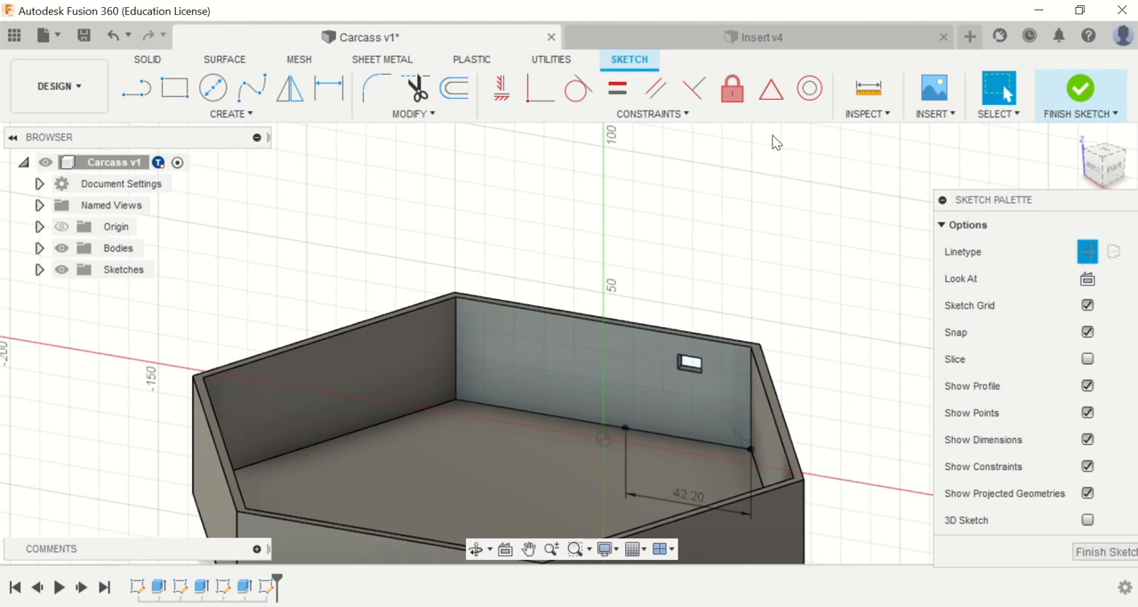
Step: Draw a 25 mm construction line straight up the wall from the free end of the 42.2 mm line
{"action": "left_click", "coordinate": [135, 88]}
{"action": "left_click", "coordinate": [626, 429]}
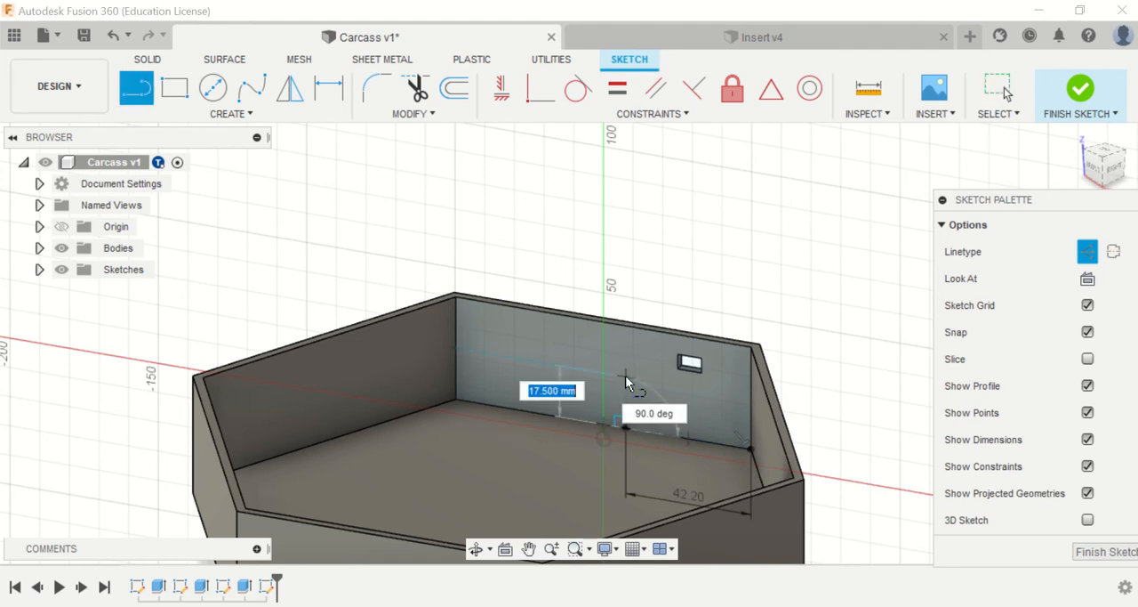
{"action": "type", "text": "25"}
{"action": "key", "text": "Return"}
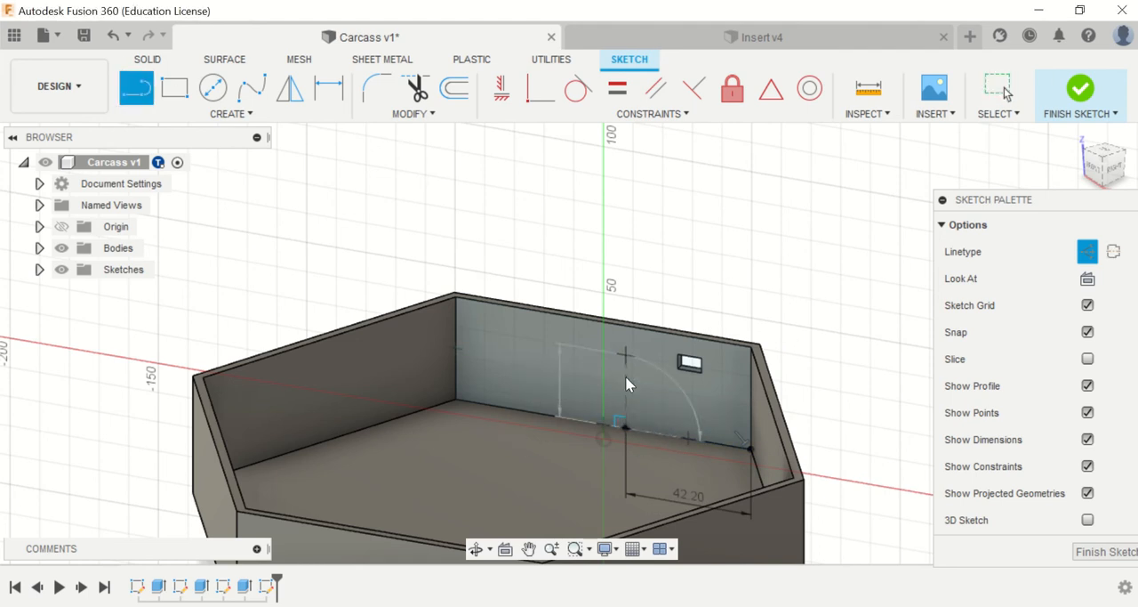
{"action": "key", "text": "Escape"}
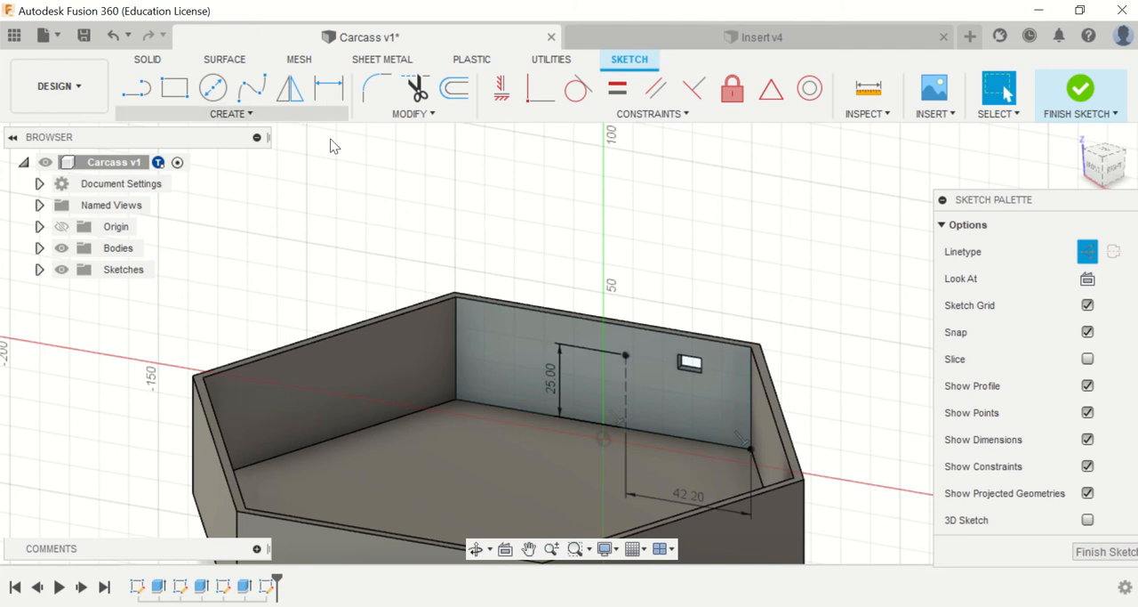
Step: Draw a rectangle 8.5 mm wide and 5 mm high from the vertical line's upper end and convert its edges to normal lines
{"action": "scroll", "coordinate": [724, 396], "scroll_direction": "up", "scroll_amount": 6}
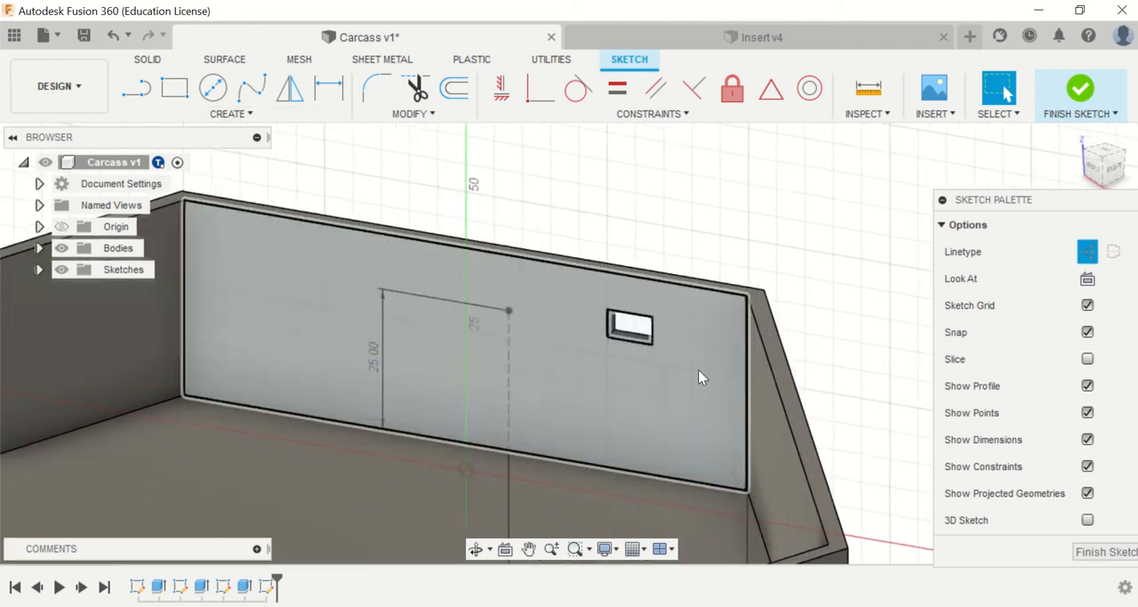
{"action": "scroll", "coordinate": [566, 413], "scroll_direction": "down", "scroll_amount": 3}
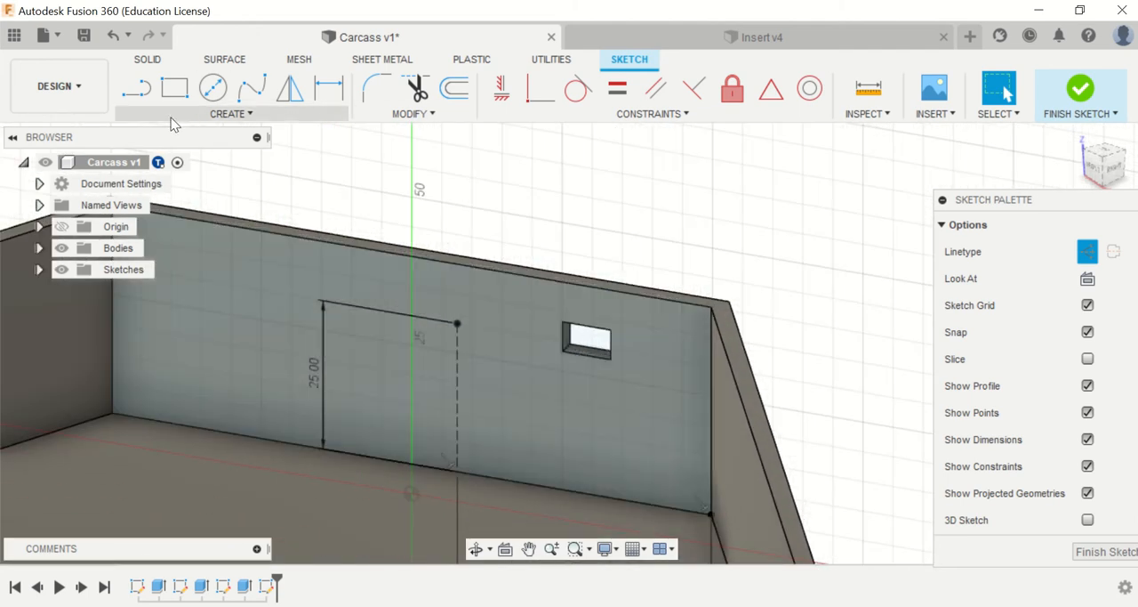
{"action": "left_click", "coordinate": [174, 87]}
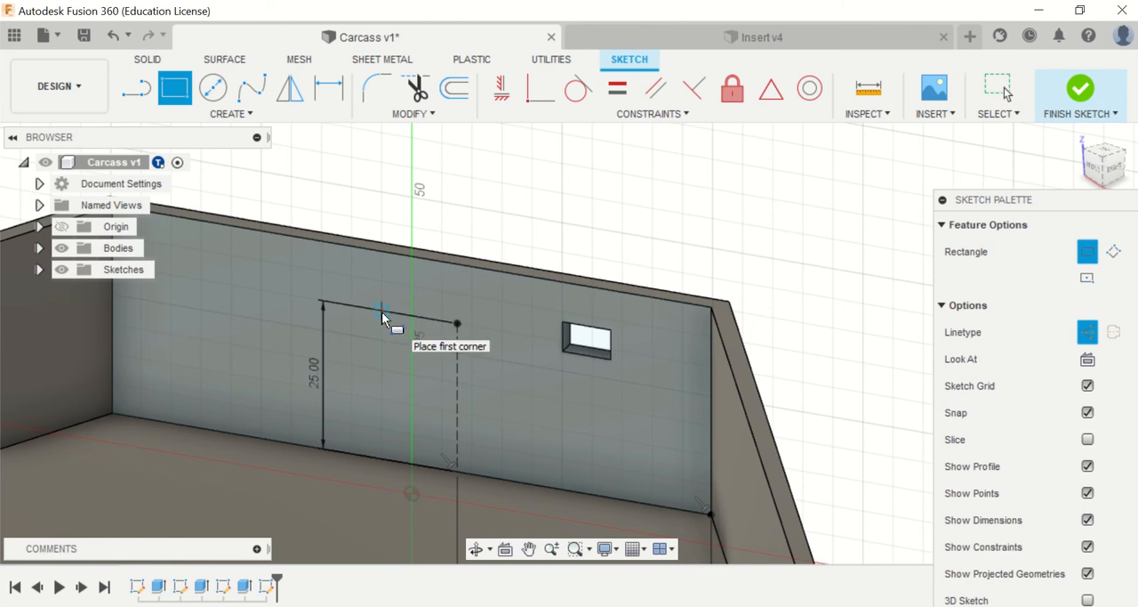
{"action": "left_click", "coordinate": [460, 326]}
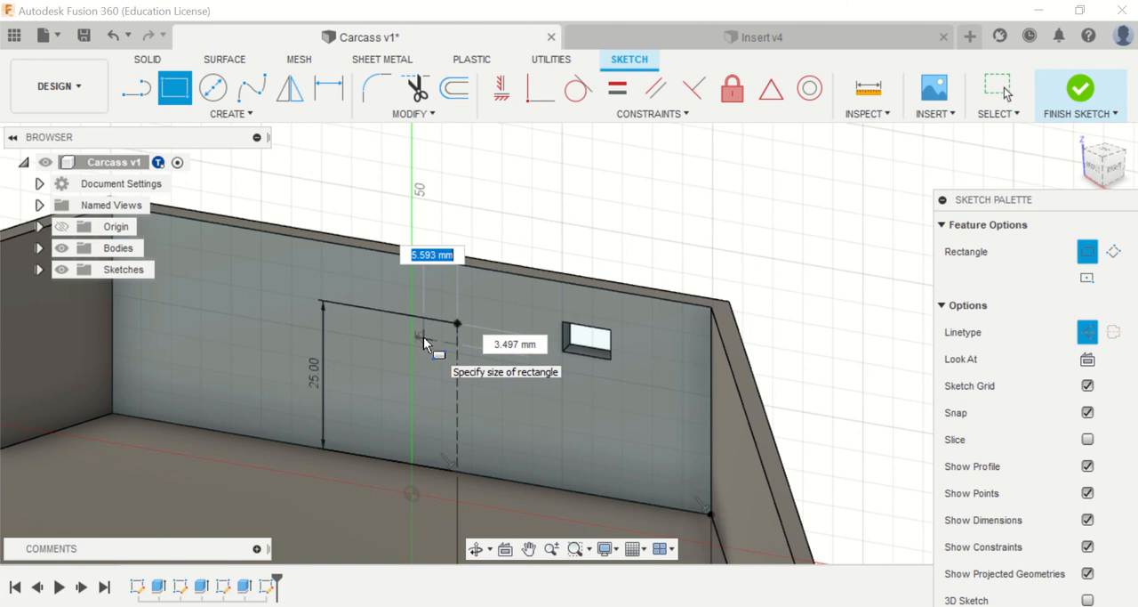
{"action": "type", "text": "8"}
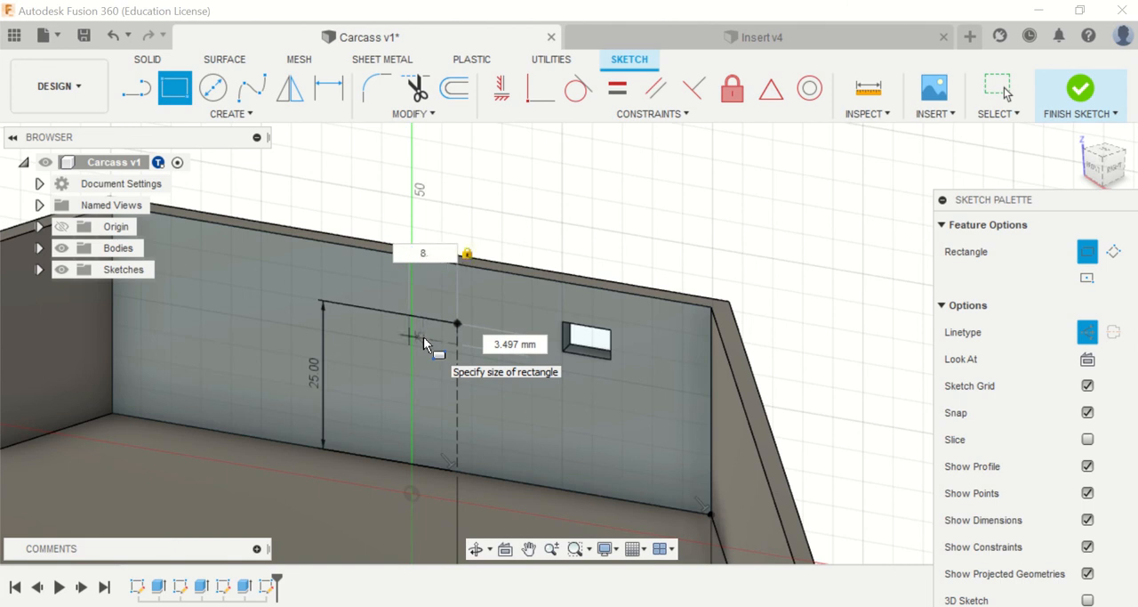
{"action": "type", "text": ".5"}
{"action": "key", "text": "Tab"}
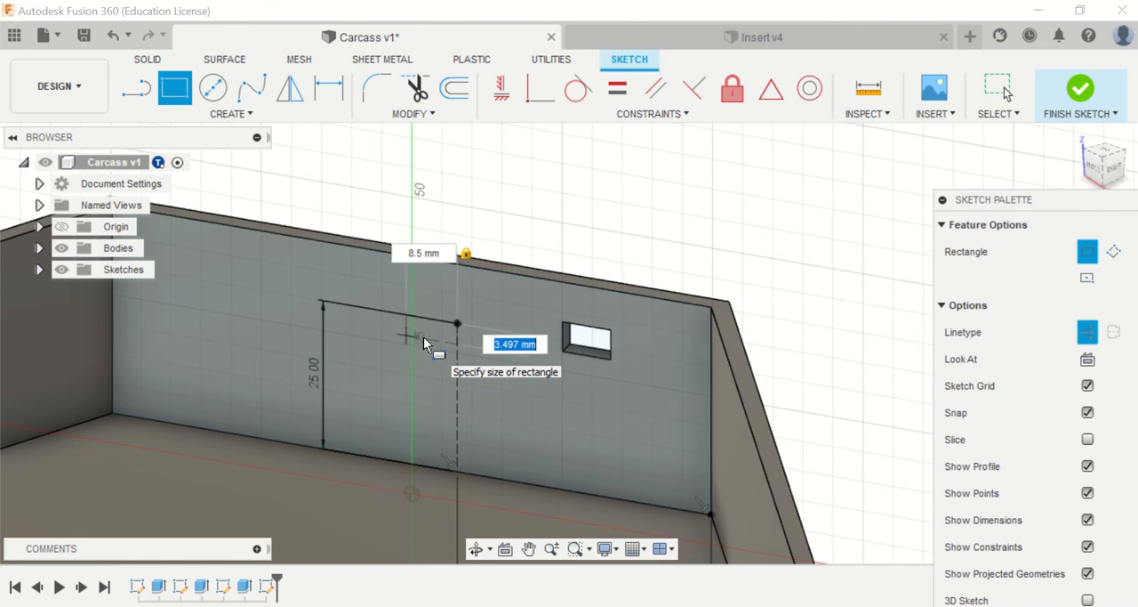
{"action": "type", "text": "5"}
{"action": "key", "text": "Return"}
{"action": "key", "text": "Escape"}
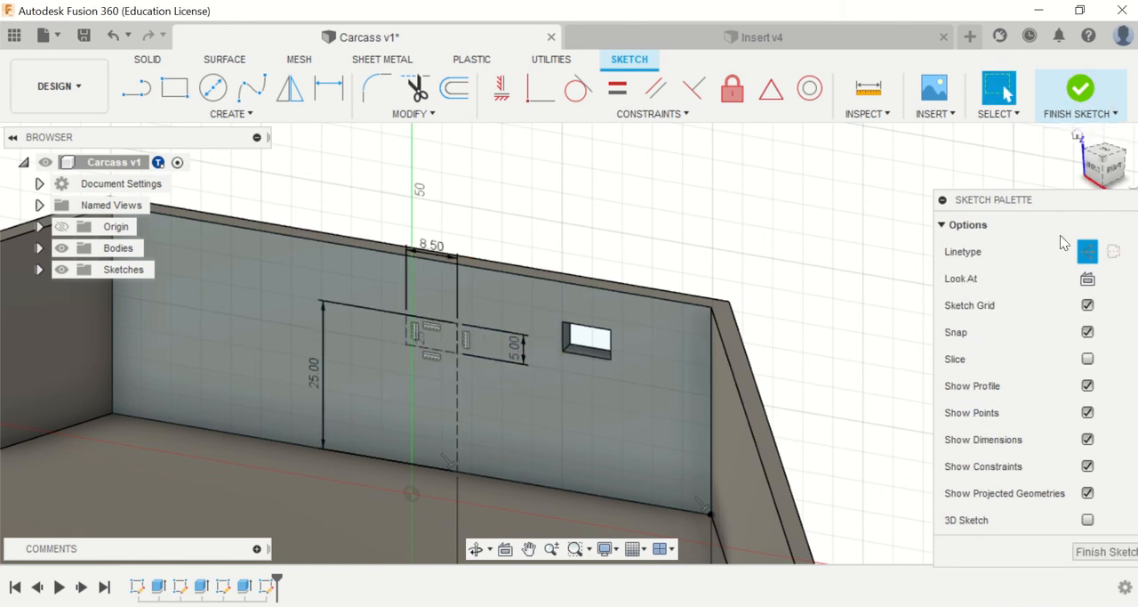
{"action": "left_click", "coordinate": [1088, 251]}
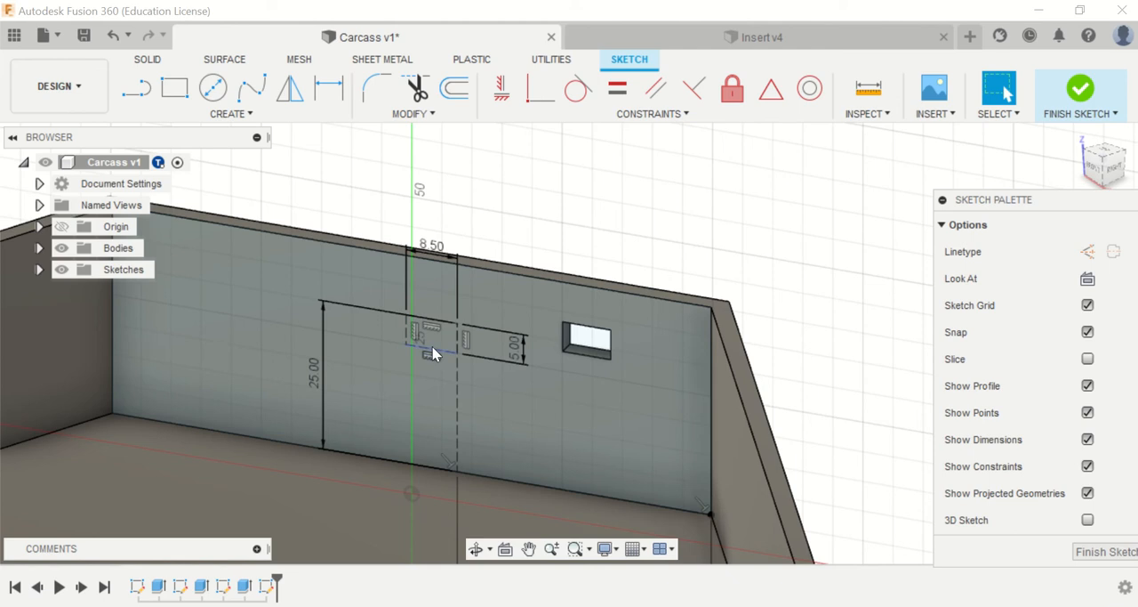
{"action": "left_click", "coordinate": [409, 337]}
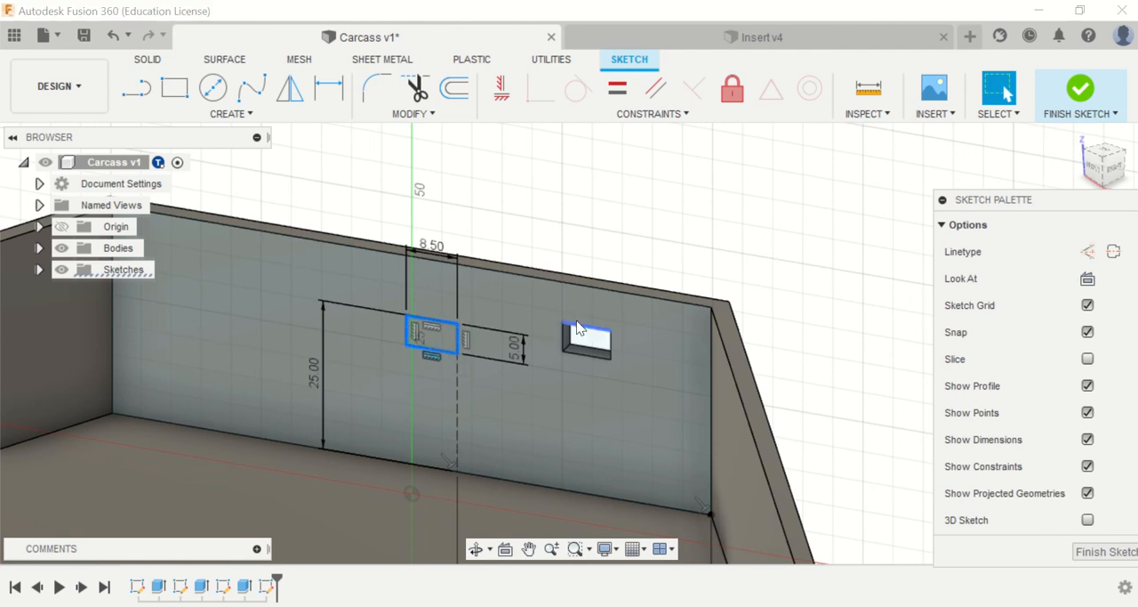
Step: Extrude the 8.5 by 5 mm rectangle through the wall to cut the second port opening
{"action": "key", "text": "e"}
{"action": "left_click", "coordinate": [437, 348]}
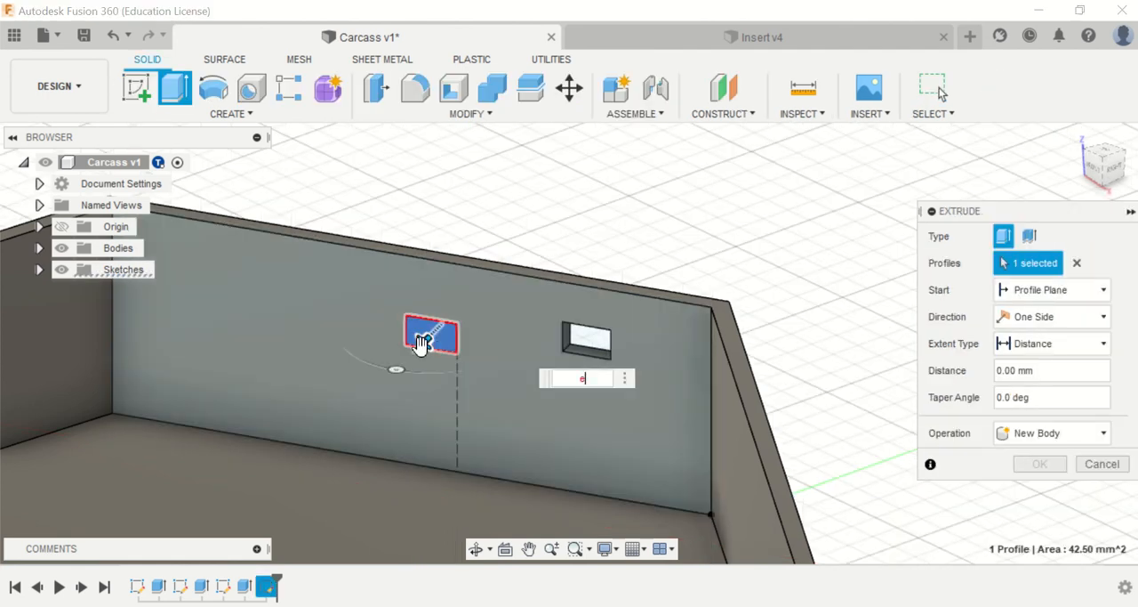
{"action": "left_click_drag", "start_coordinate": [422, 342], "coordinate": [476, 295]}
{"action": "key", "text": "Return"}
{"action": "scroll", "coordinate": [442, 353], "scroll_direction": "down", "scroll_amount": 5}
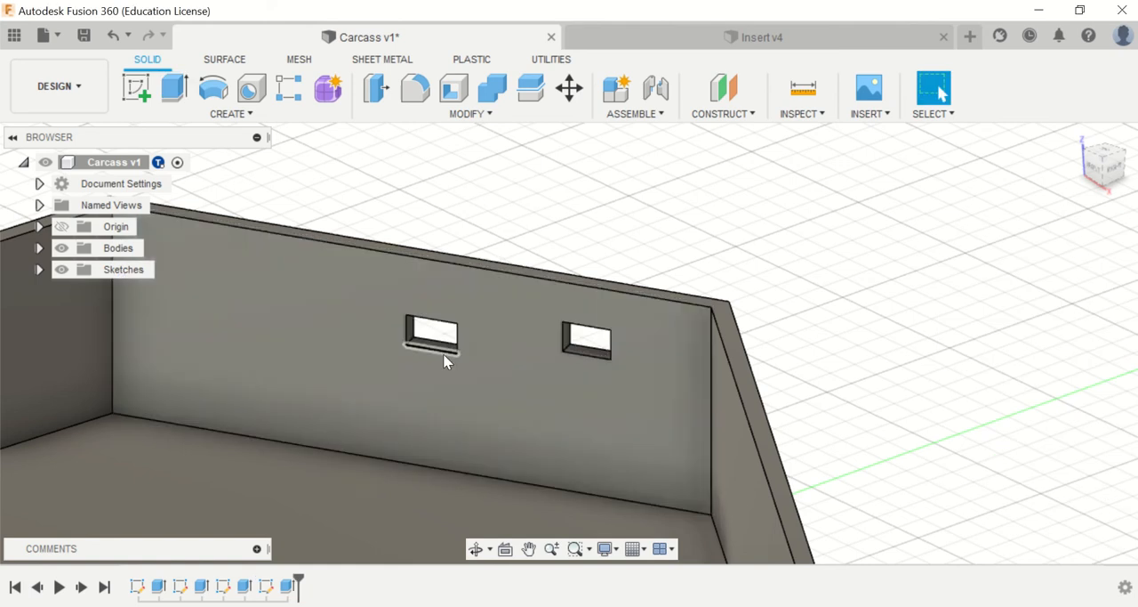
Step: Save the Carcass design as a new version with the description "User Saved"
{"action": "left_click", "coordinate": [84, 35]}
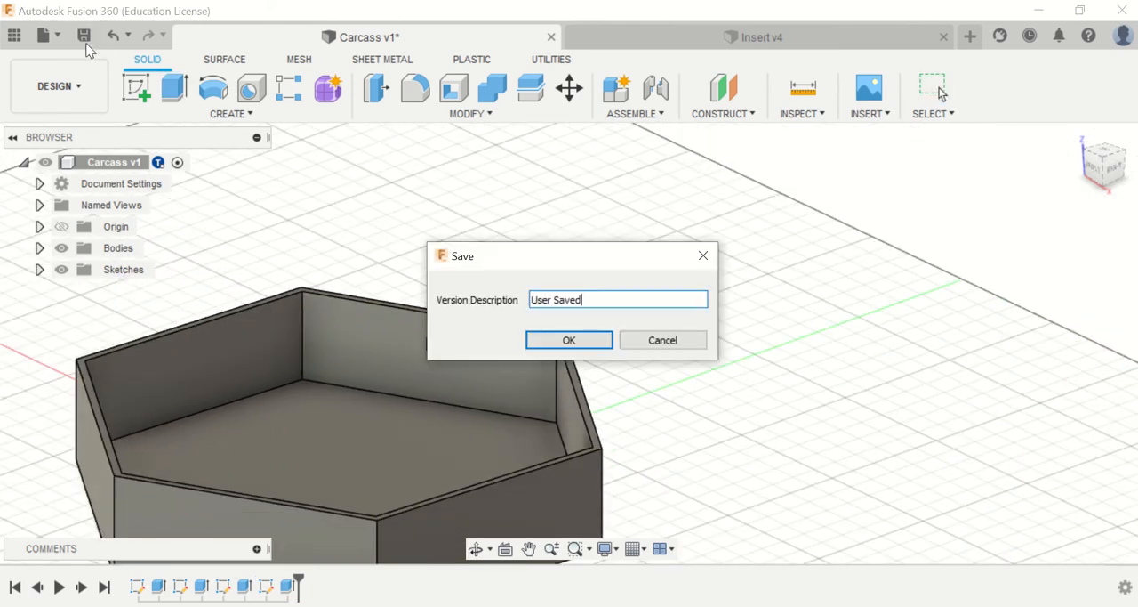
{"action": "left_click", "coordinate": [548, 343]}
{"action": "scroll", "coordinate": [549, 344], "scroll_direction": "down", "scroll_amount": 3}
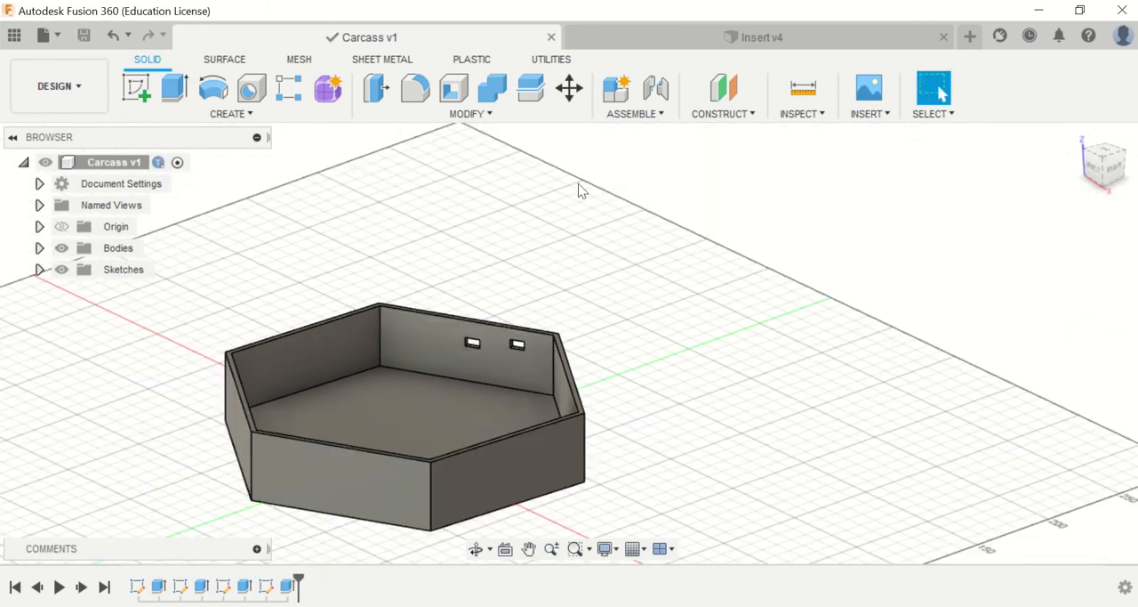
Step: Show the project's data panel and create a new empty design
{"action": "left_click", "coordinate": [14, 35]}
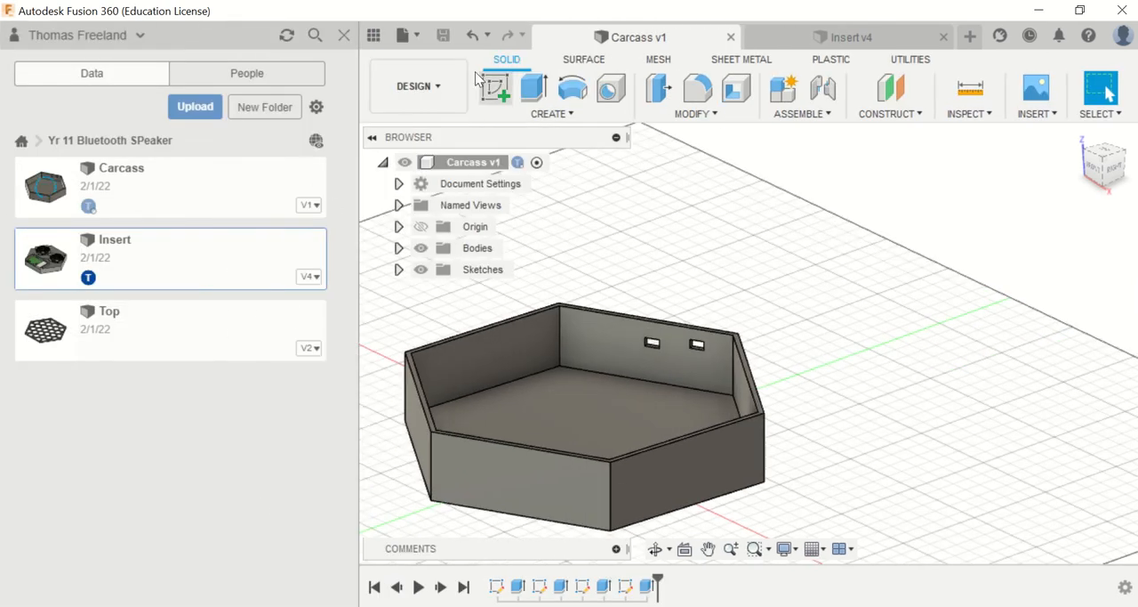
{"action": "left_click", "coordinate": [405, 35]}
{"action": "left_click", "coordinate": [416, 62]}
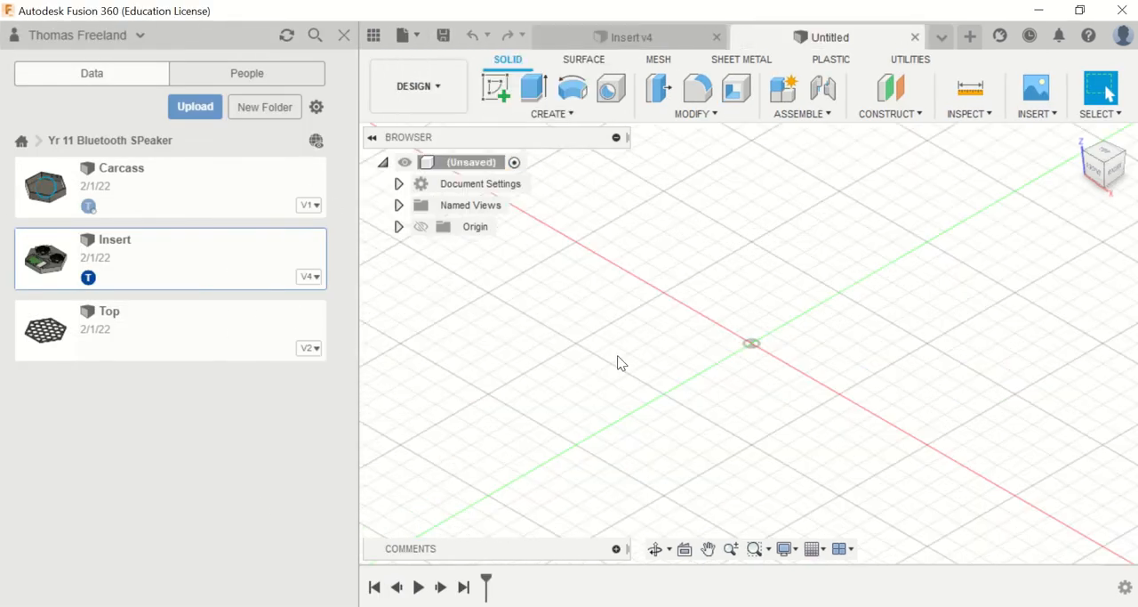
Step: Save the new empty design as Completed Speaker in the Yr 11 Bluetooth SPeaker project
{"action": "left_click", "coordinate": [443, 35]}
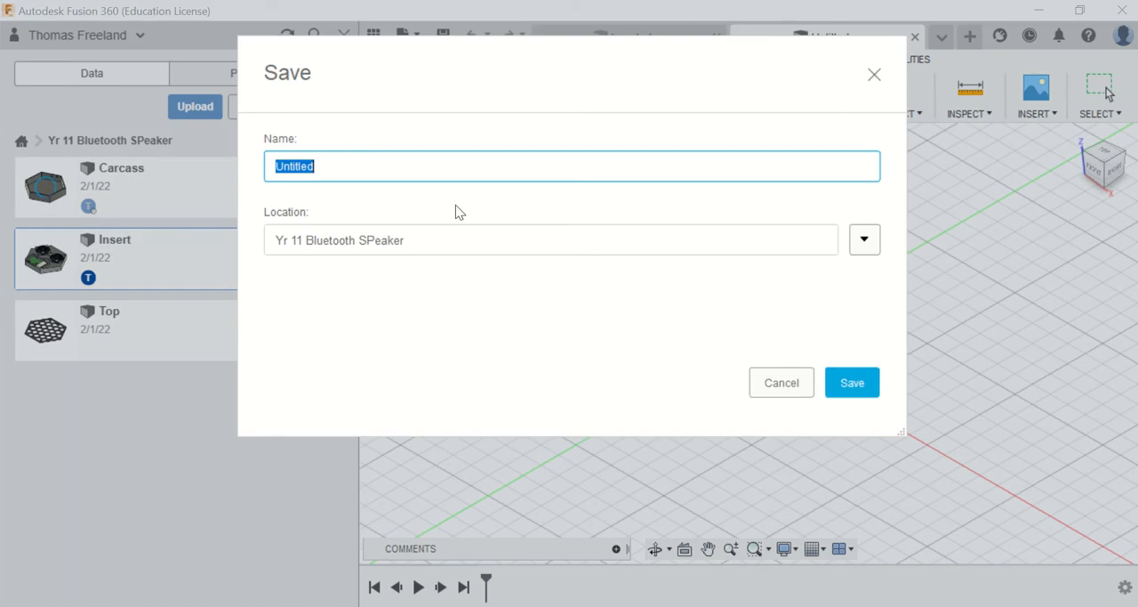
{"action": "type", "text": "Completed Speaker"}
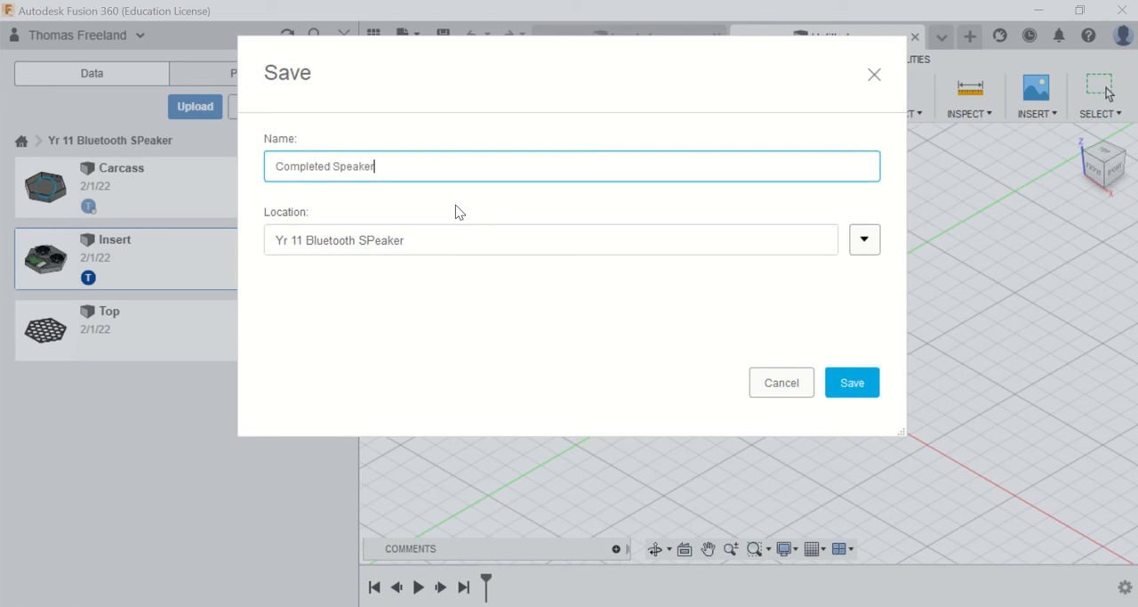
{"action": "key", "text": "Return"}
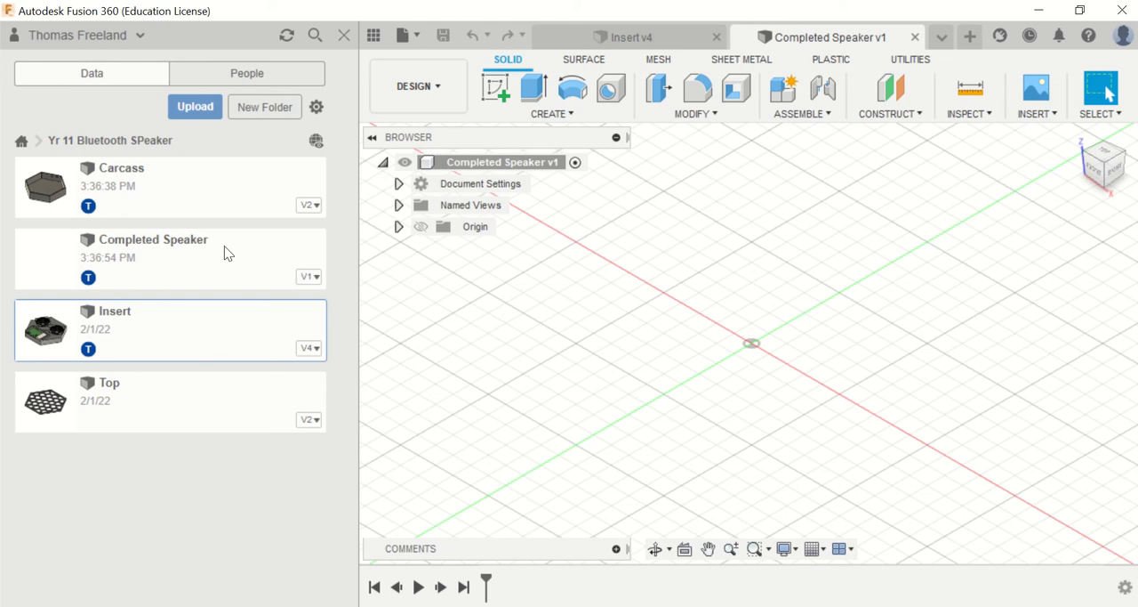
Step: Insert the Carcass design into the current design and rotate it -200 degrees about the Z axis
{"action": "left_click", "coordinate": [206, 188]}
{"action": "right_click", "coordinate": [206, 187]}
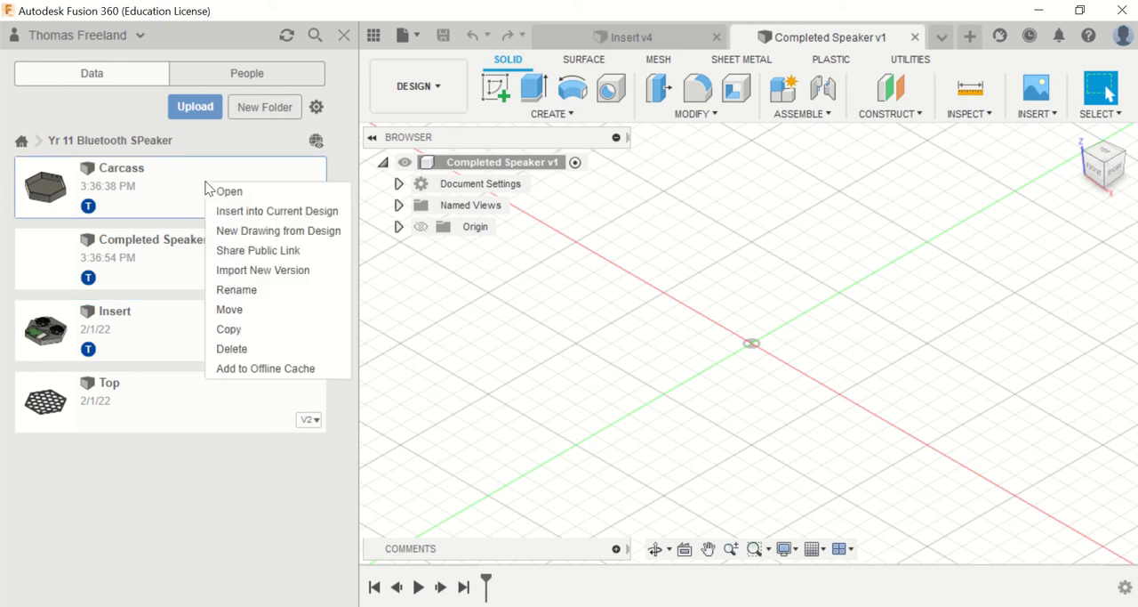
{"action": "left_click", "coordinate": [251, 217]}
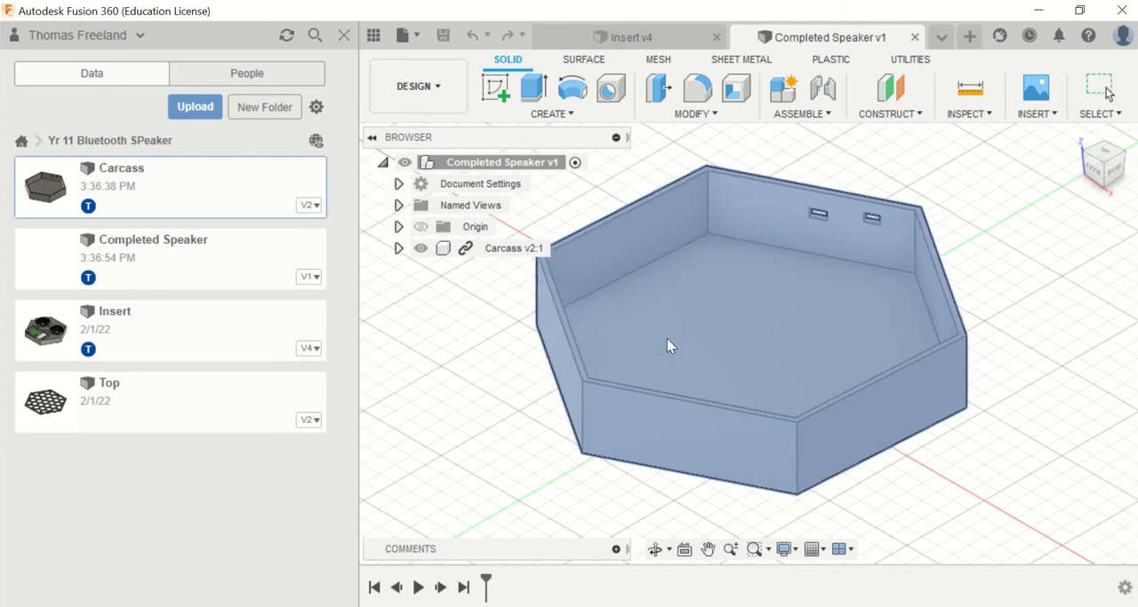
{"action": "left_click_drag", "start_coordinate": [816, 319], "coordinate": [623, 430]}
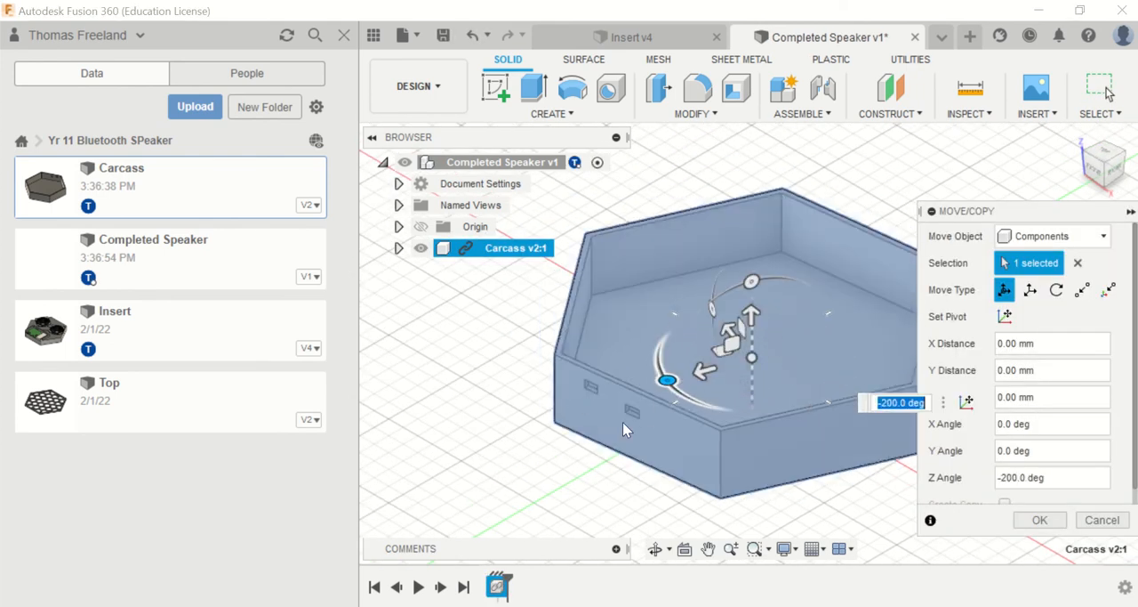
{"action": "key", "text": "Return"}
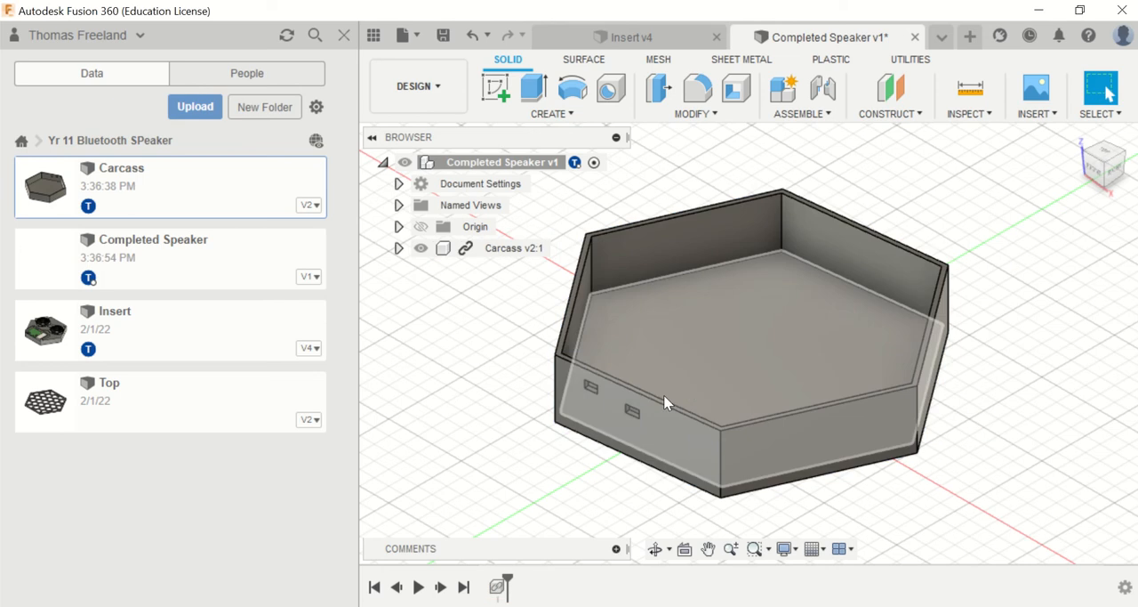
{"action": "right_click", "coordinate": [100, 327]}
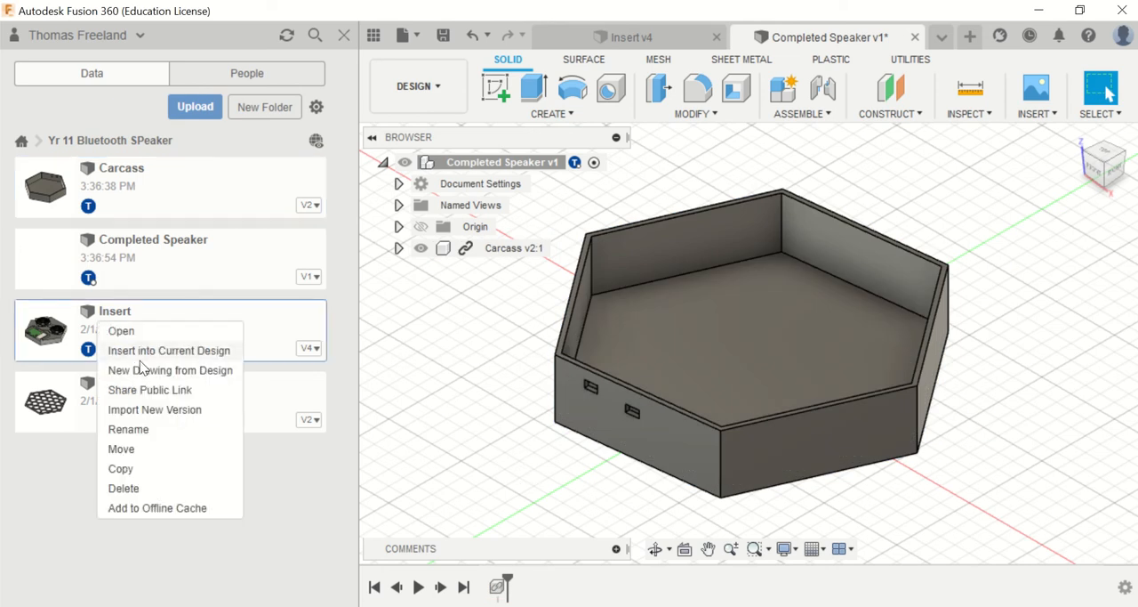
{"action": "left_click", "coordinate": [143, 422]}
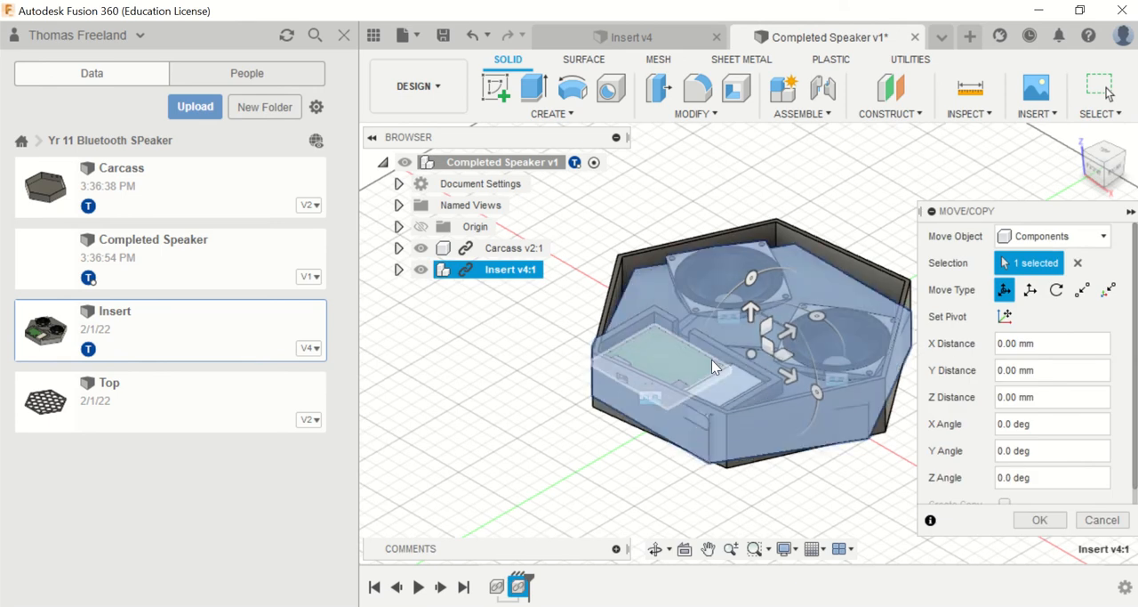
{"action": "key", "text": "Return"}
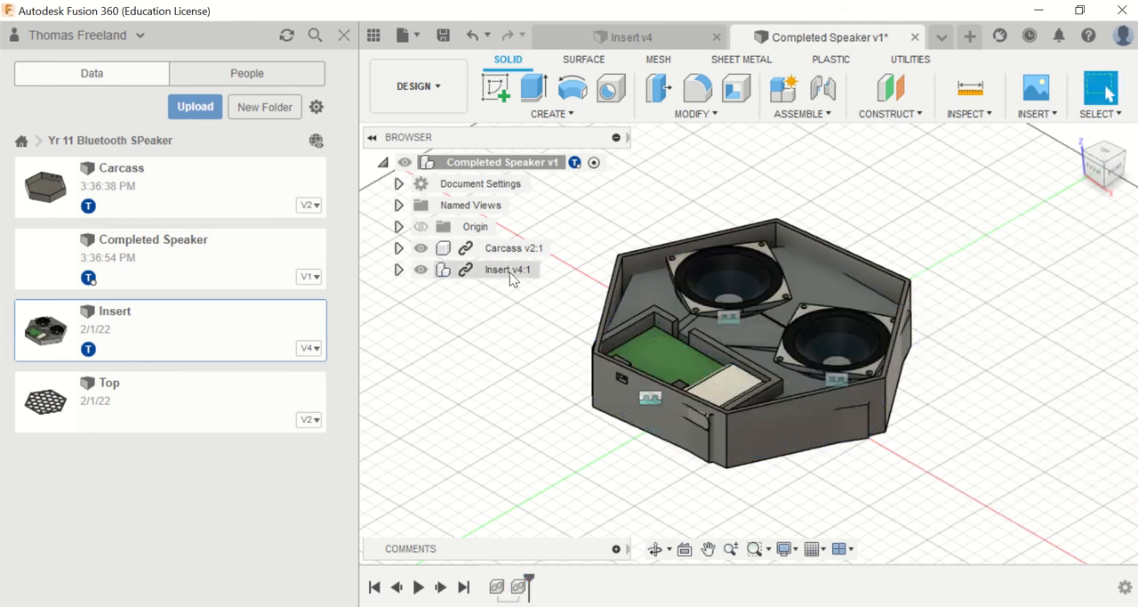
{"action": "left_click", "coordinate": [512, 269]}
{"action": "right_click", "coordinate": [514, 269]}
{"action": "left_click", "coordinate": [577, 427]}
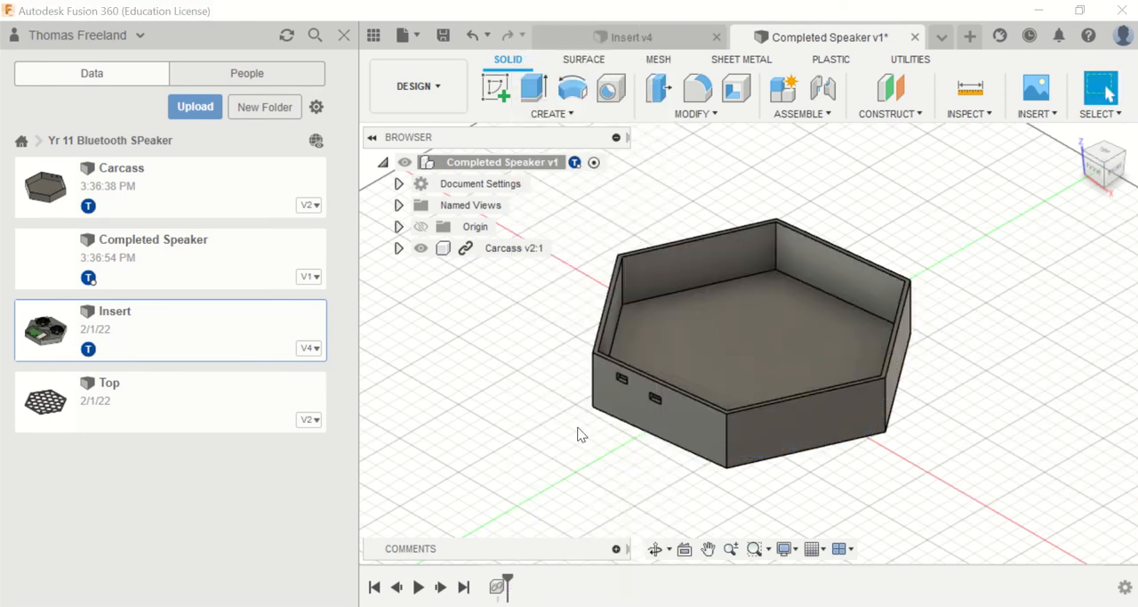
Step: Ground the Carcass component so it is fixed in place
{"action": "right_click", "coordinate": [512, 249]}
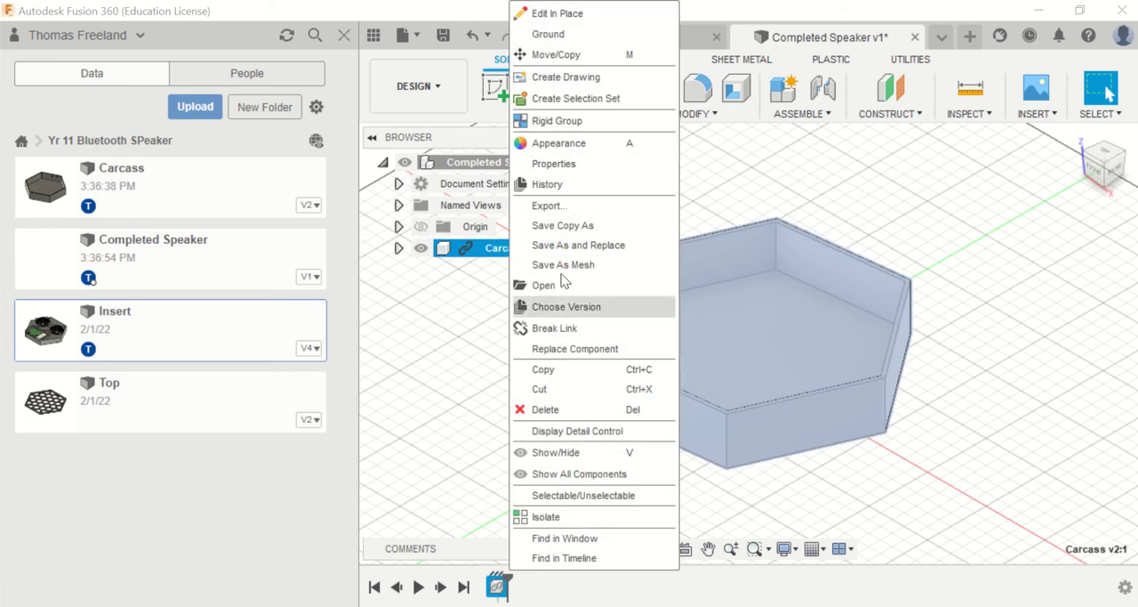
{"action": "left_click", "coordinate": [547, 33]}
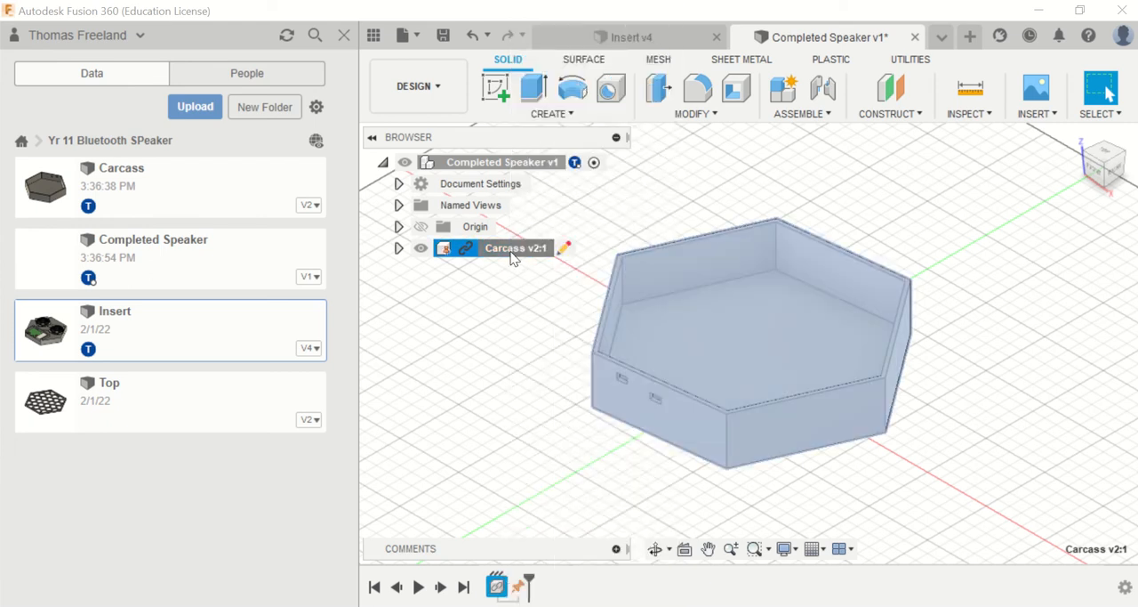
{"action": "right_click", "coordinate": [512, 256]}
{"action": "left_click", "coordinate": [582, 35]}
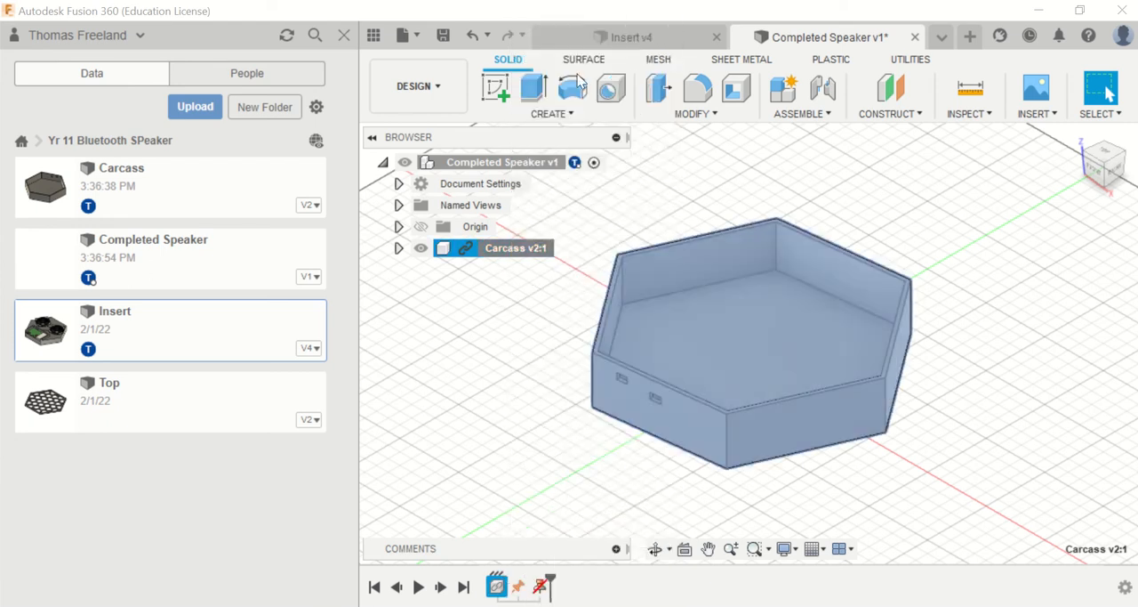
{"action": "right_click", "coordinate": [498, 257]}
{"action": "left_click", "coordinate": [548, 36]}
{"action": "left_click", "coordinate": [502, 360]}
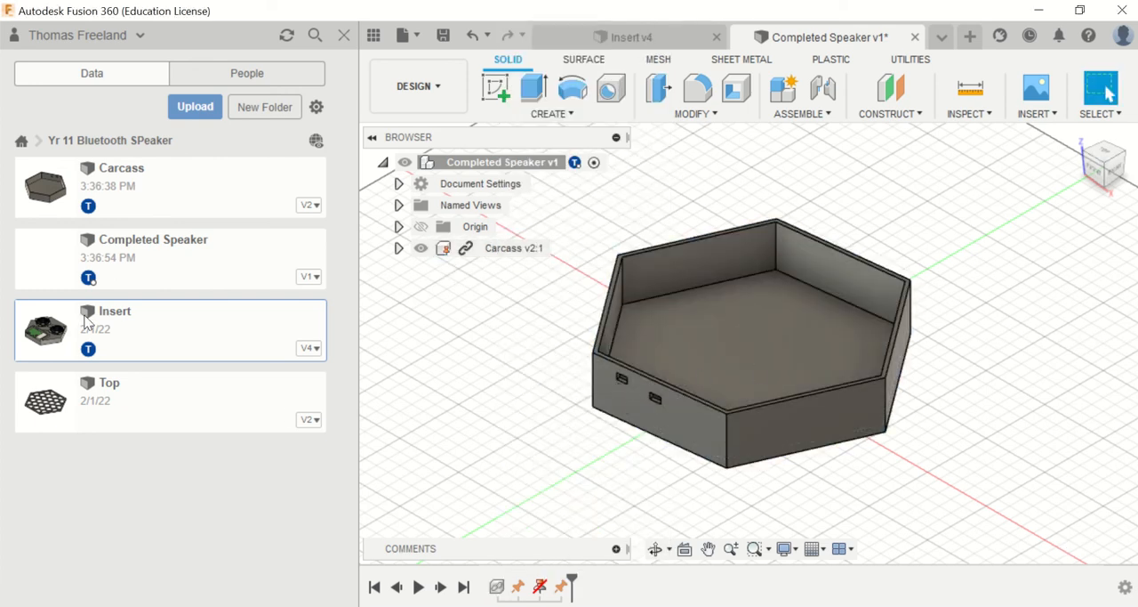
Step: Insert the Insert design and move it clear above the carcass, about -10 mm in X, 61 mm in Y and 71 mm in Z
{"action": "right_click", "coordinate": [138, 336]}
{"action": "left_click", "coordinate": [174, 360]}
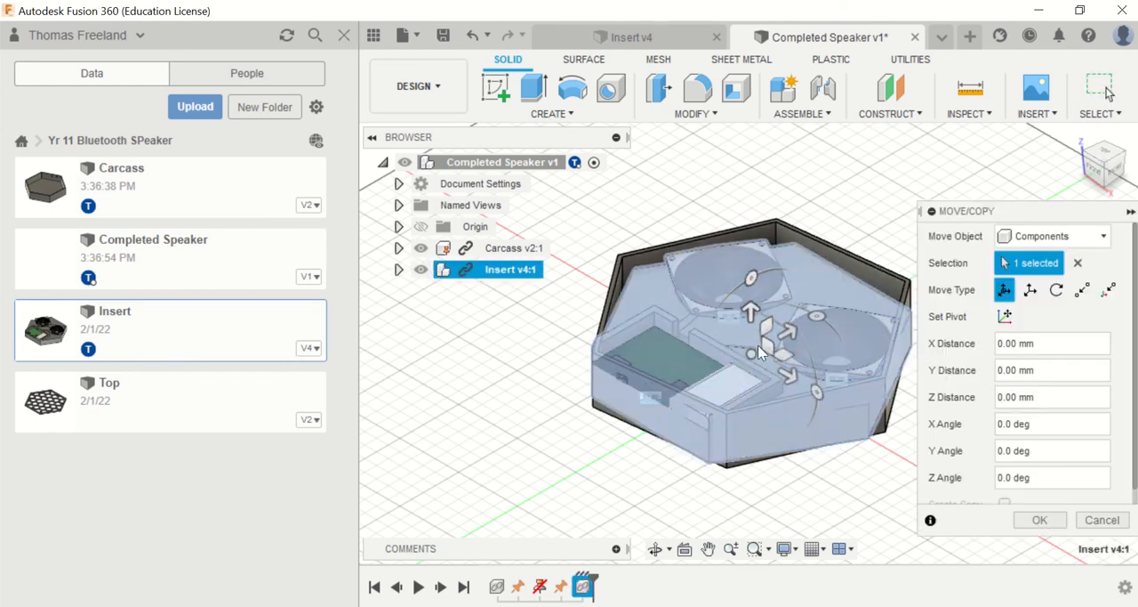
{"action": "left_click_drag", "start_coordinate": [761, 353], "coordinate": [720, 268]}
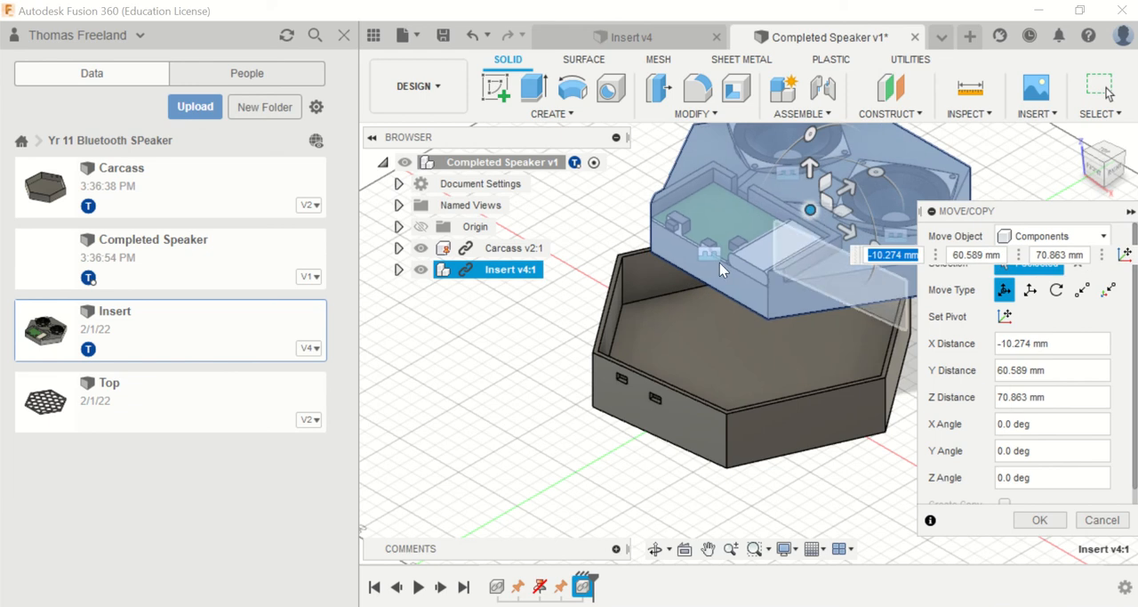
{"action": "key", "text": "Return"}
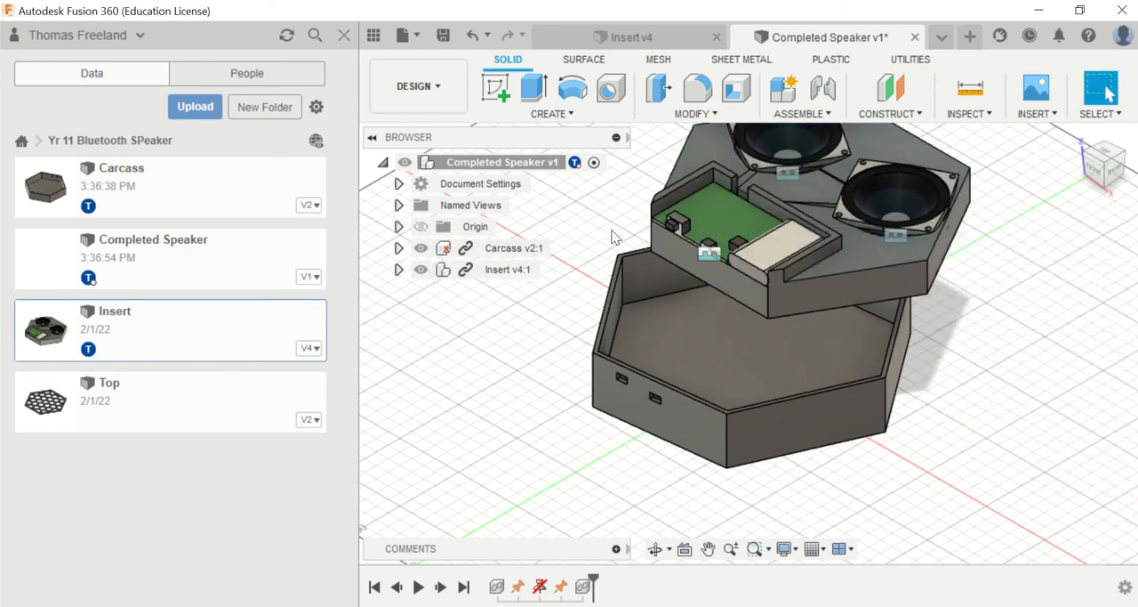
Step: Joint the insert's lower edge below the circuit board to the carcass's inner floor edge beneath the port openings, at a 90 degree angle
{"action": "left_click", "coordinate": [680, 273]}
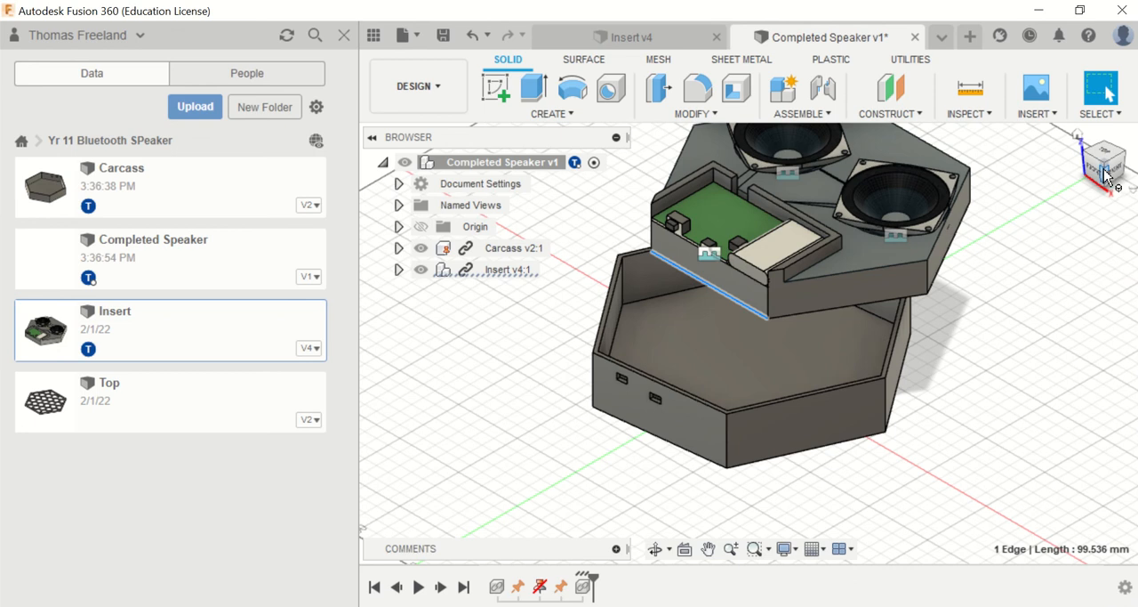
{"action": "left_click_drag", "start_coordinate": [1106, 175], "coordinate": [1016, 183]}
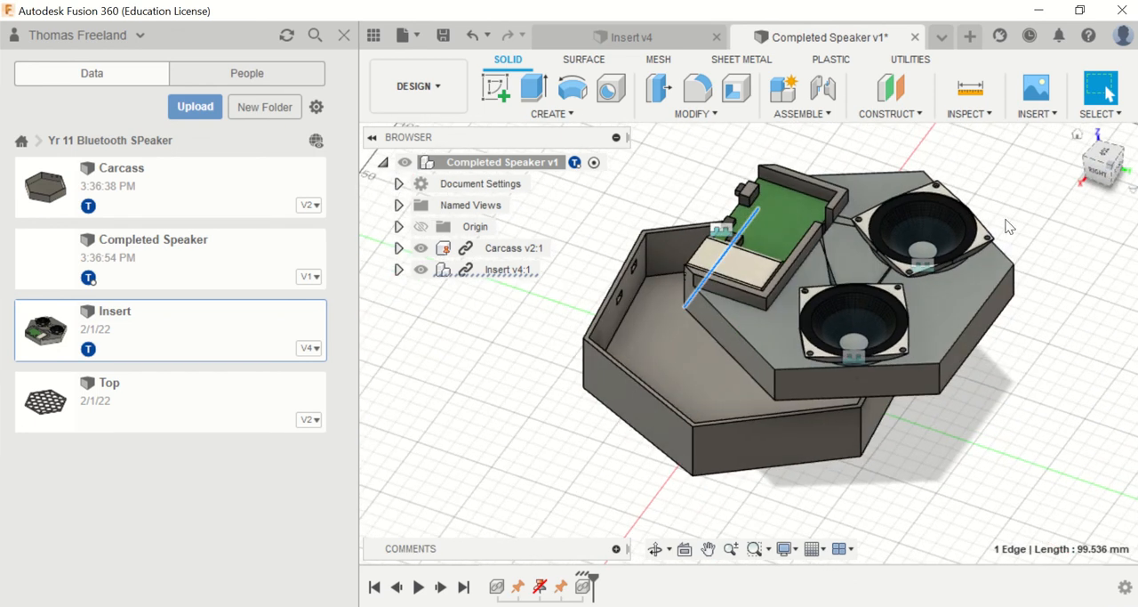
{"action": "left_click", "coordinate": [619, 327], "text": "shift"}
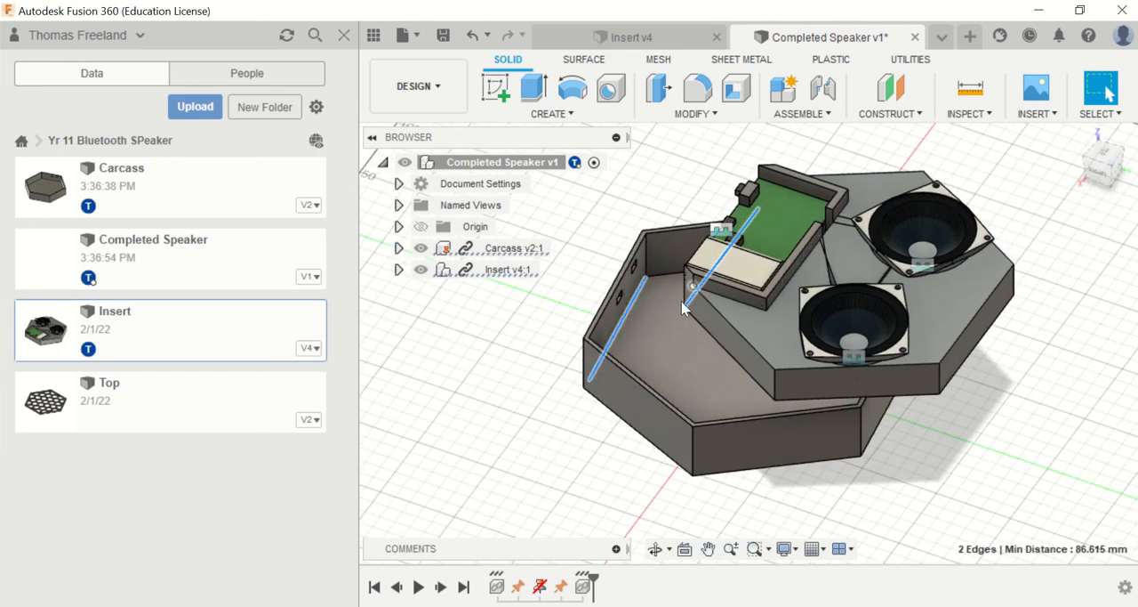
{"action": "left_click", "coordinate": [822, 91]}
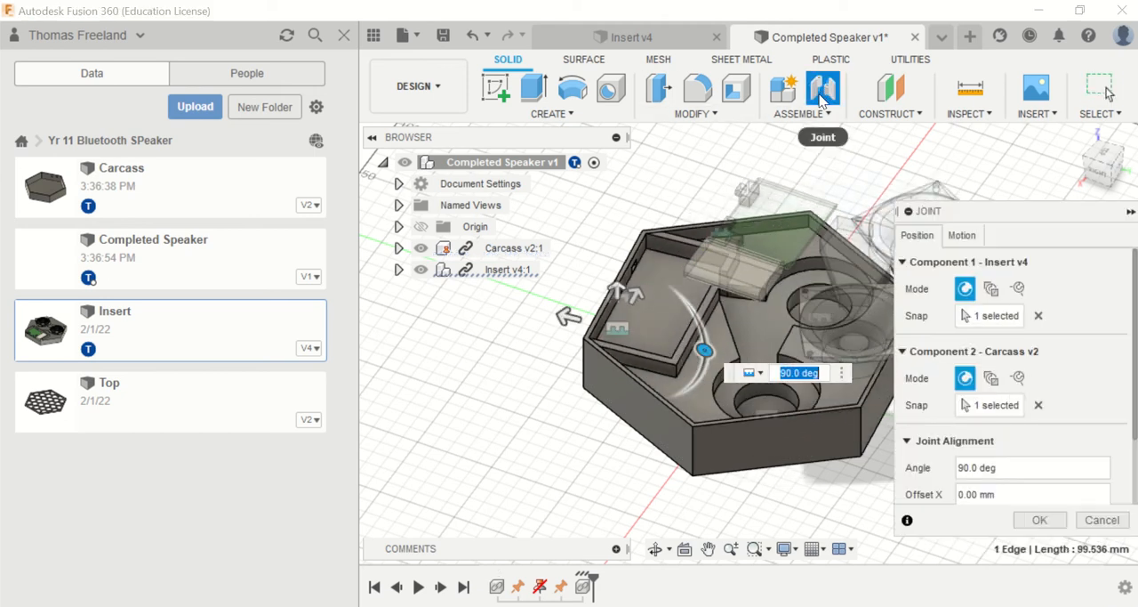
{"action": "key", "text": "Return"}
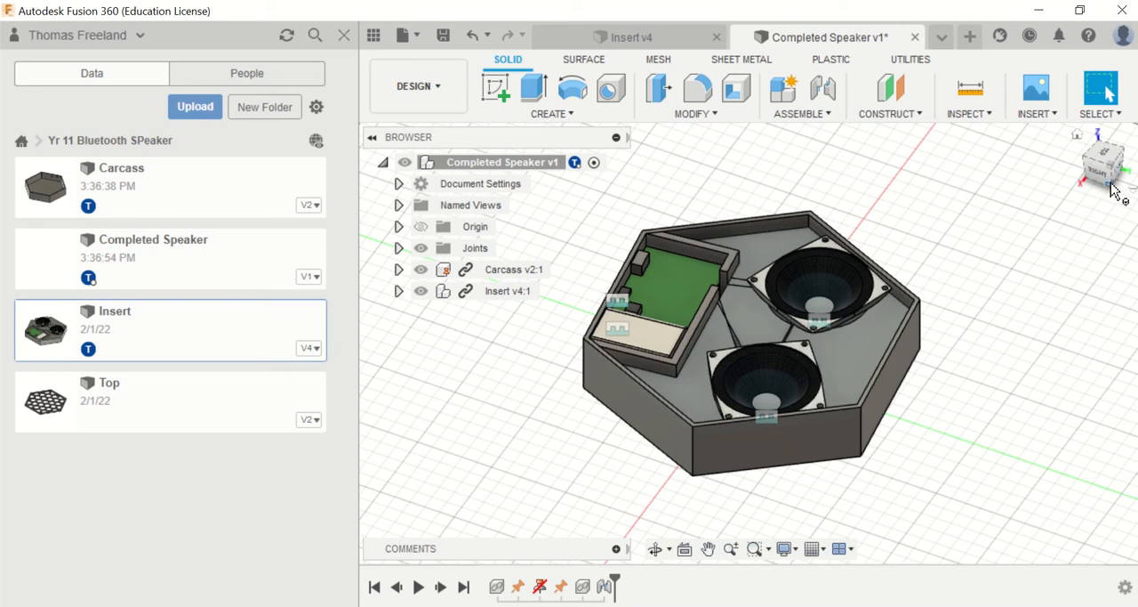
{"action": "left_click_drag", "start_coordinate": [1110, 181], "coordinate": [1127, 158]}
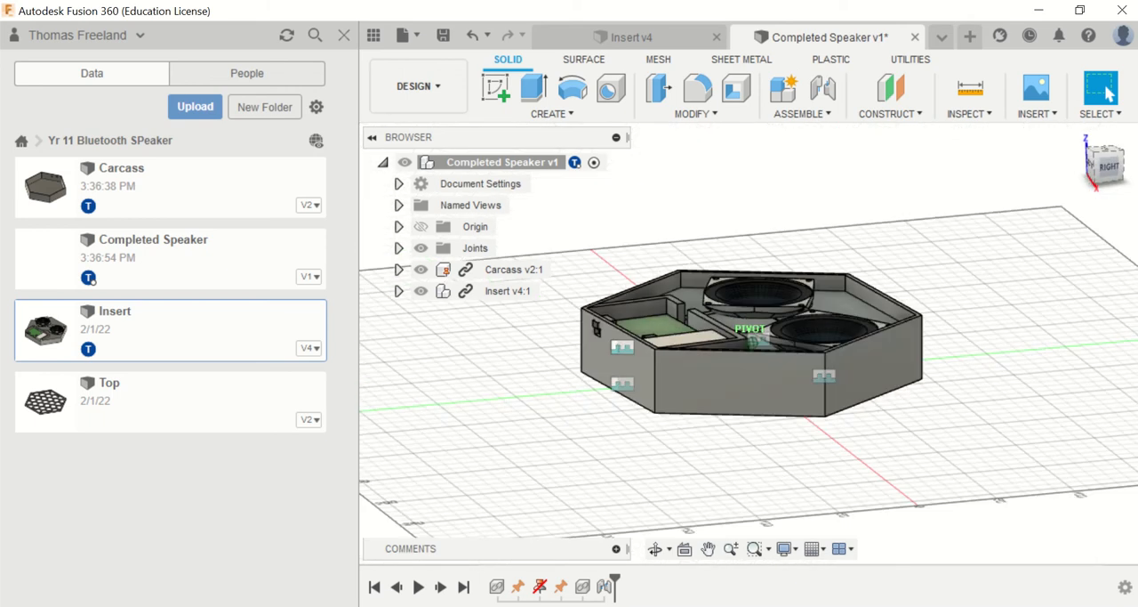
{"action": "middle_click_drag", "start_coordinate": [752, 342], "coordinate": [681, 386], "text": "shift"}
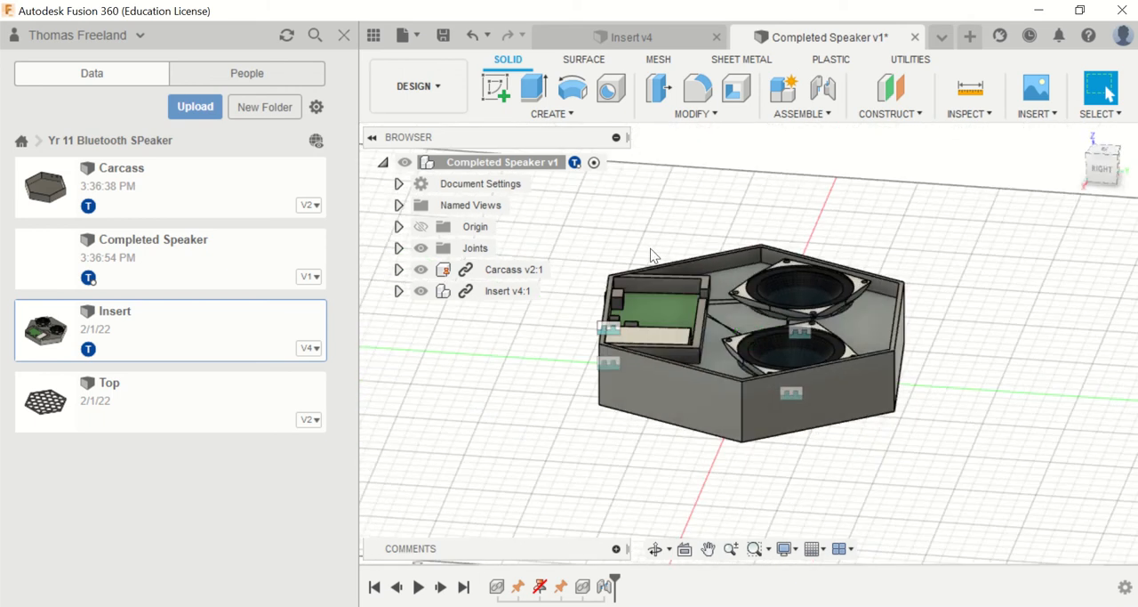
Step: Open the Top design from the project for editing
{"action": "right_click", "coordinate": [152, 408]}
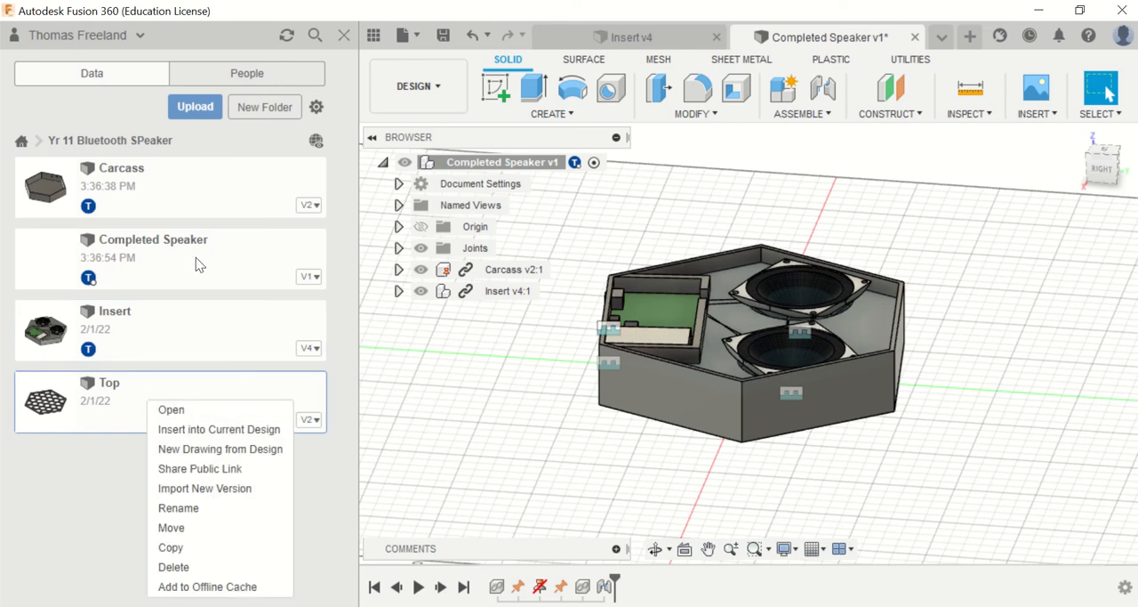
{"action": "left_click", "coordinate": [75, 414]}
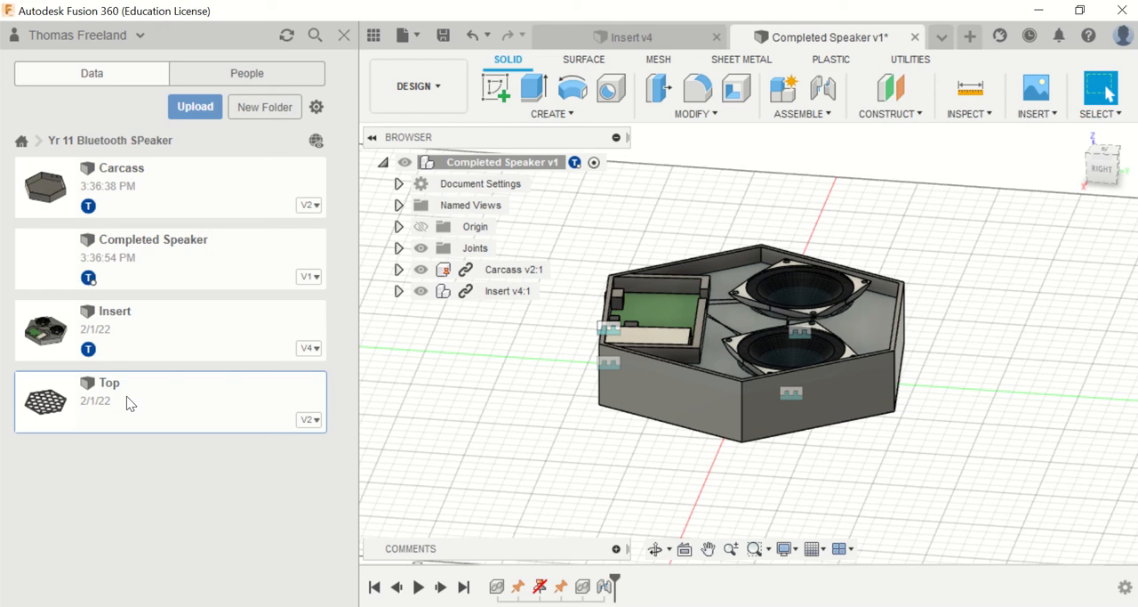
{"action": "double_click", "coordinate": [112, 406]}
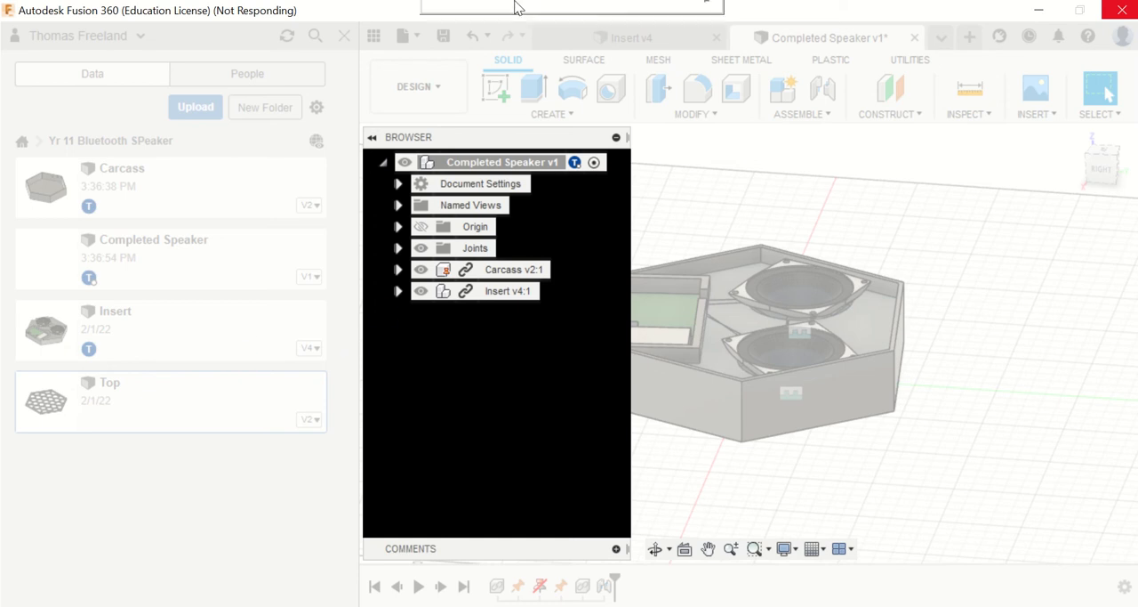
{"action": "mouse_move", "coordinate": [516, 3]}
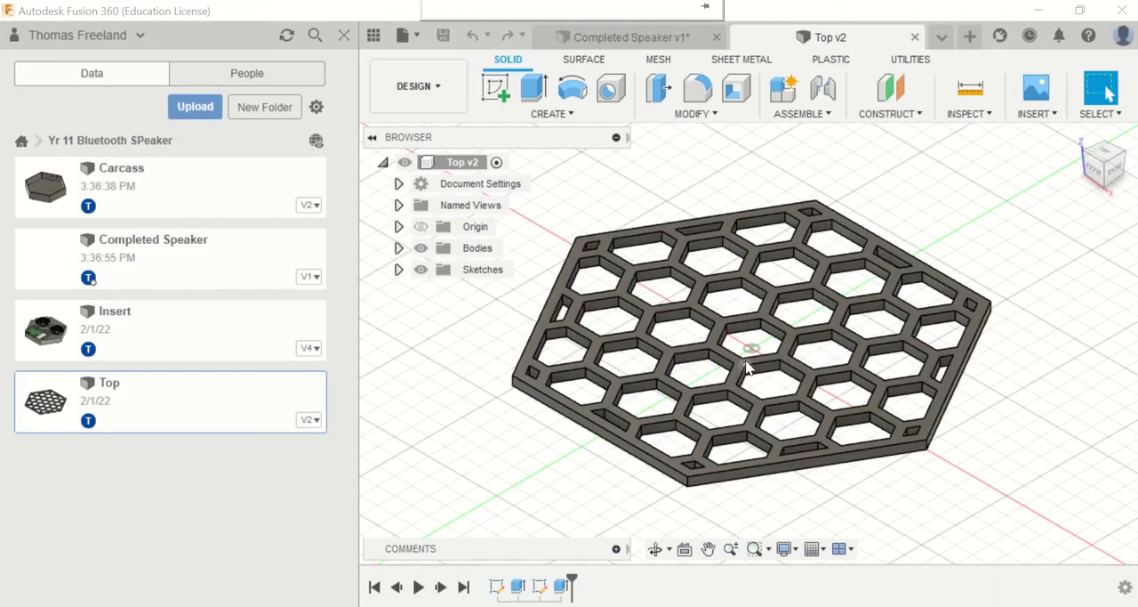
Step: Start a new sketch on the upper face of the honeycomb top
{"action": "left_click", "coordinate": [496, 88]}
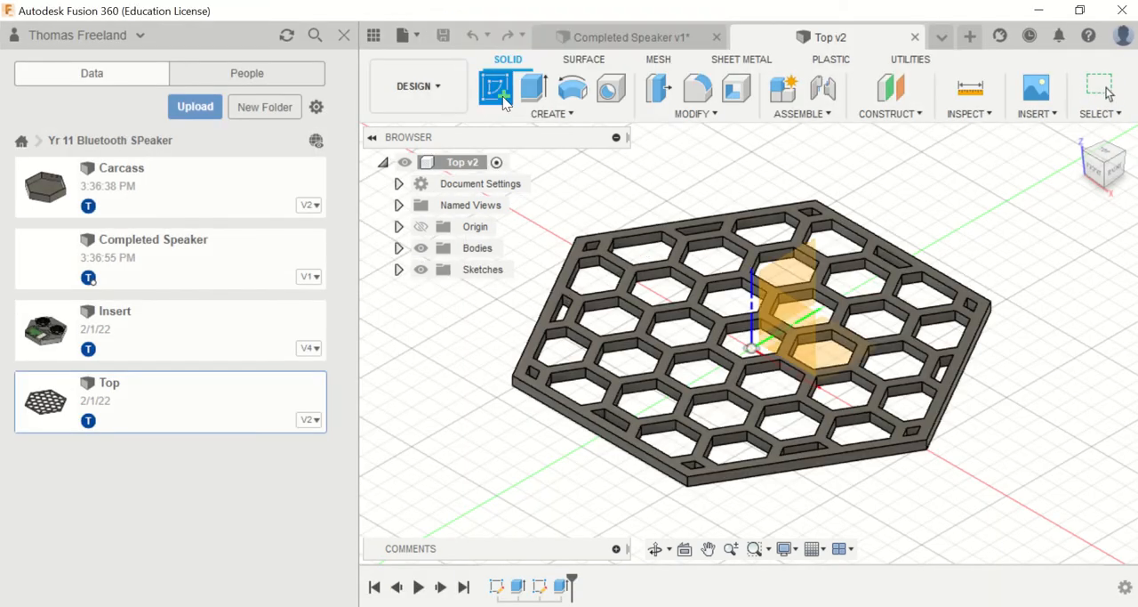
{"action": "left_click", "coordinate": [571, 281]}
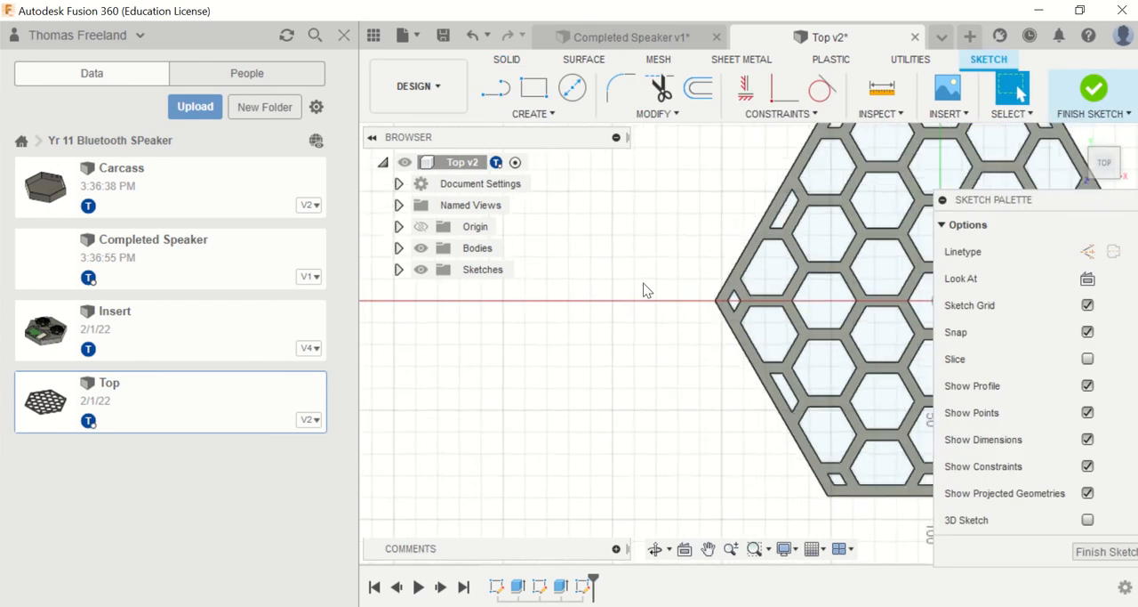
{"action": "scroll", "coordinate": [654, 287], "scroll_direction": "down", "scroll_amount": 5}
{"action": "scroll", "coordinate": [876, 249], "scroll_direction": "up", "scroll_amount": 3}
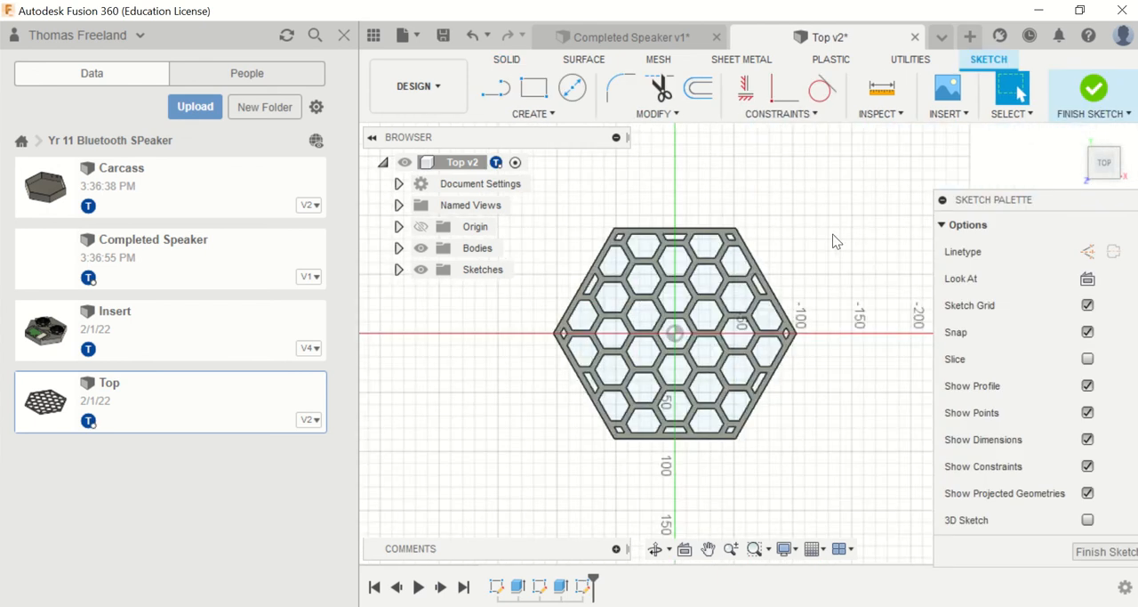
Step: Draw a hexagonal edge polygon between two adjacent outer corners so it traces the top's outer outline, and finish the sketch
{"action": "left_click", "coordinate": [532, 114]}
{"action": "mouse_move", "coordinate": [516, 211]}
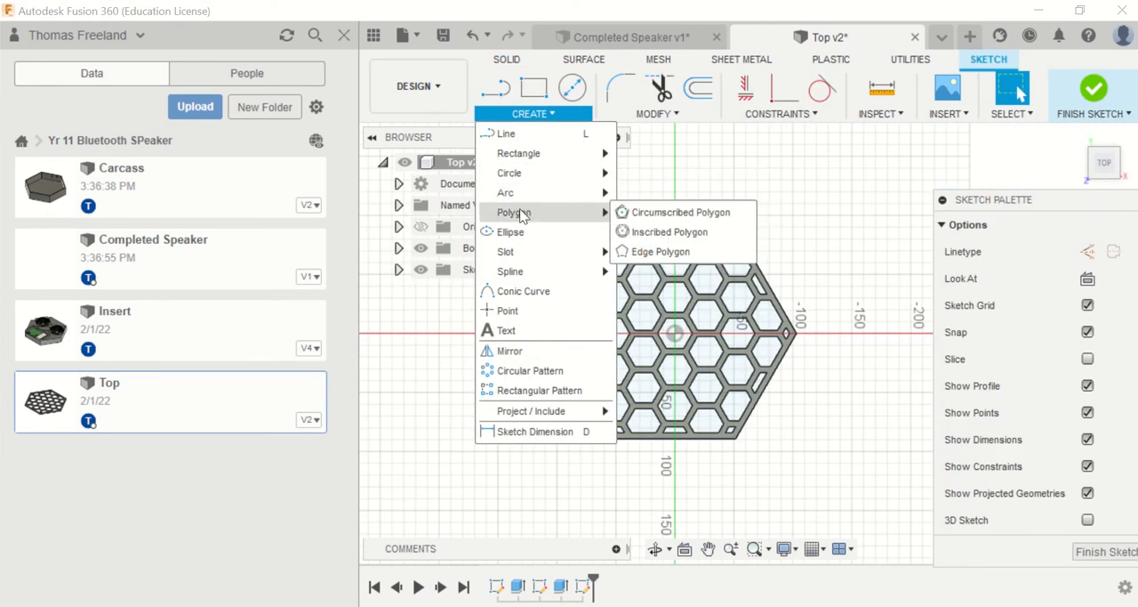
{"action": "left_click", "coordinate": [633, 251]}
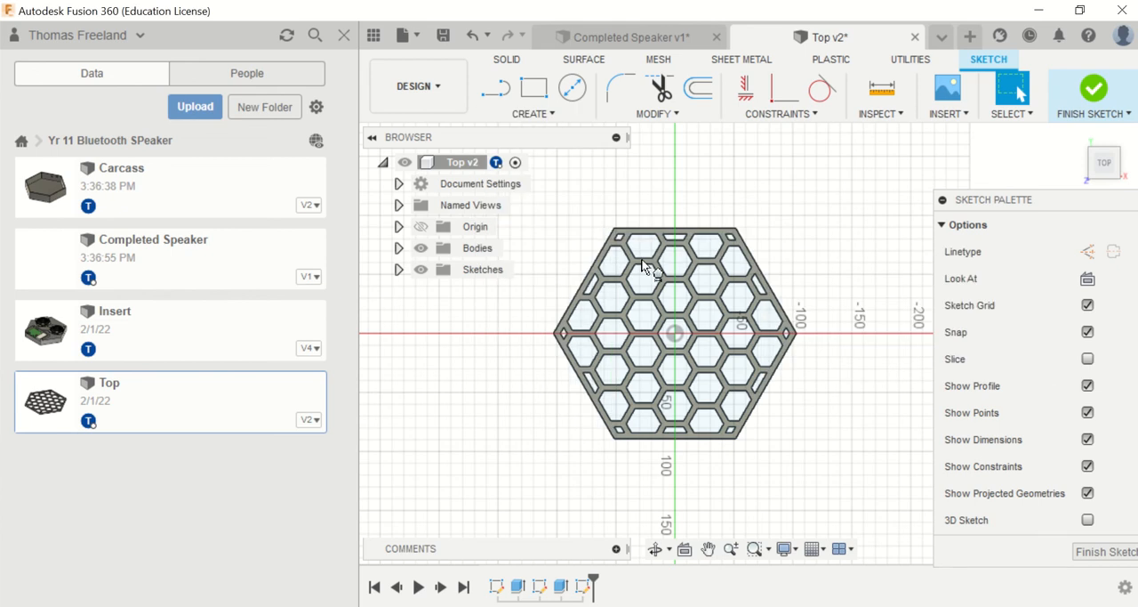
{"action": "scroll", "coordinate": [612, 445], "scroll_direction": "up", "scroll_amount": 3}
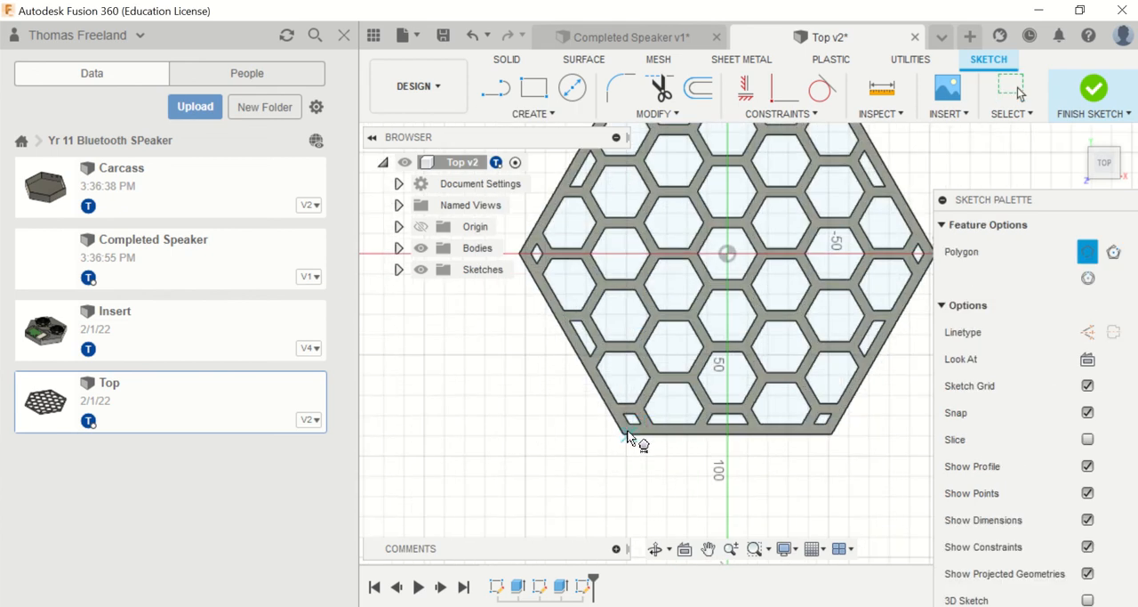
{"action": "scroll", "coordinate": [618, 440], "scroll_direction": "up", "scroll_amount": 2}
{"action": "left_click", "coordinate": [637, 437]}
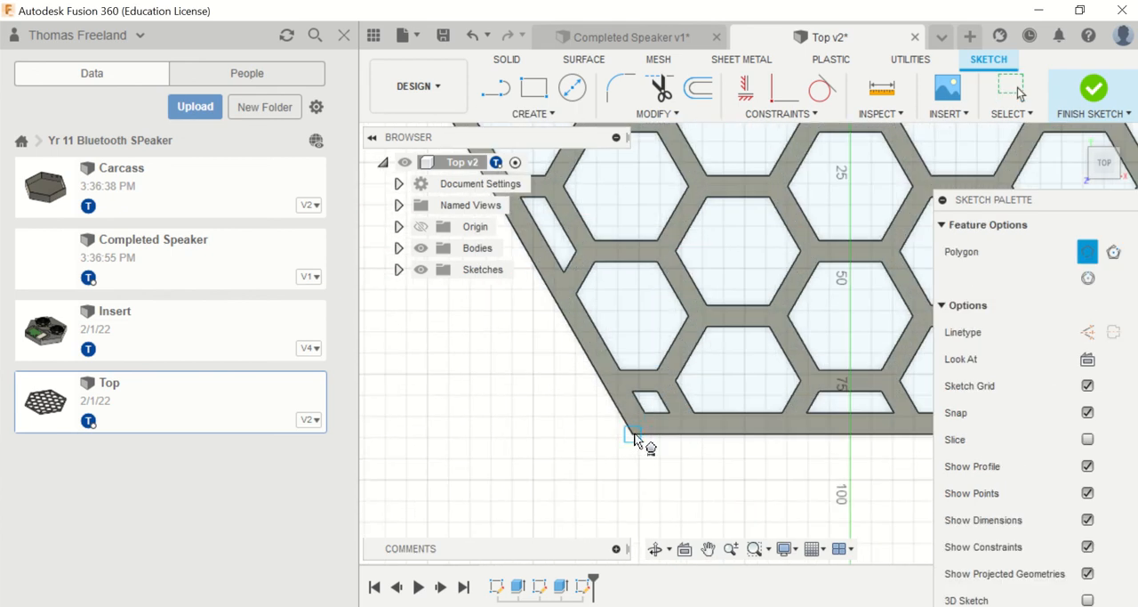
{"action": "scroll", "coordinate": [640, 441], "scroll_direction": "down", "scroll_amount": 3}
{"action": "left_click", "coordinate": [790, 435]}
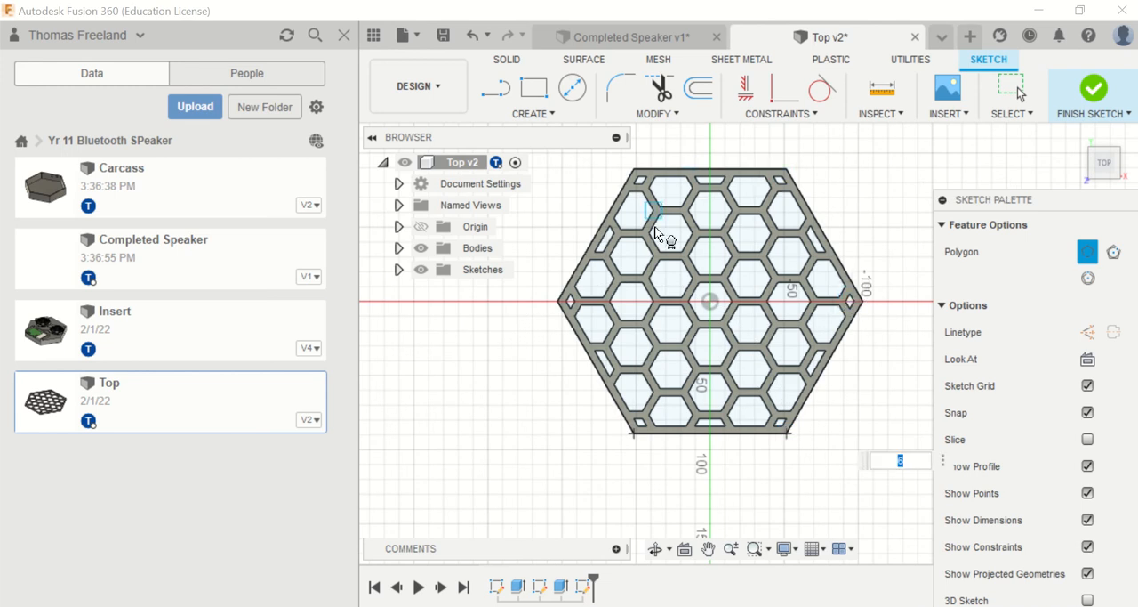
{"action": "left_click", "coordinate": [791, 176]}
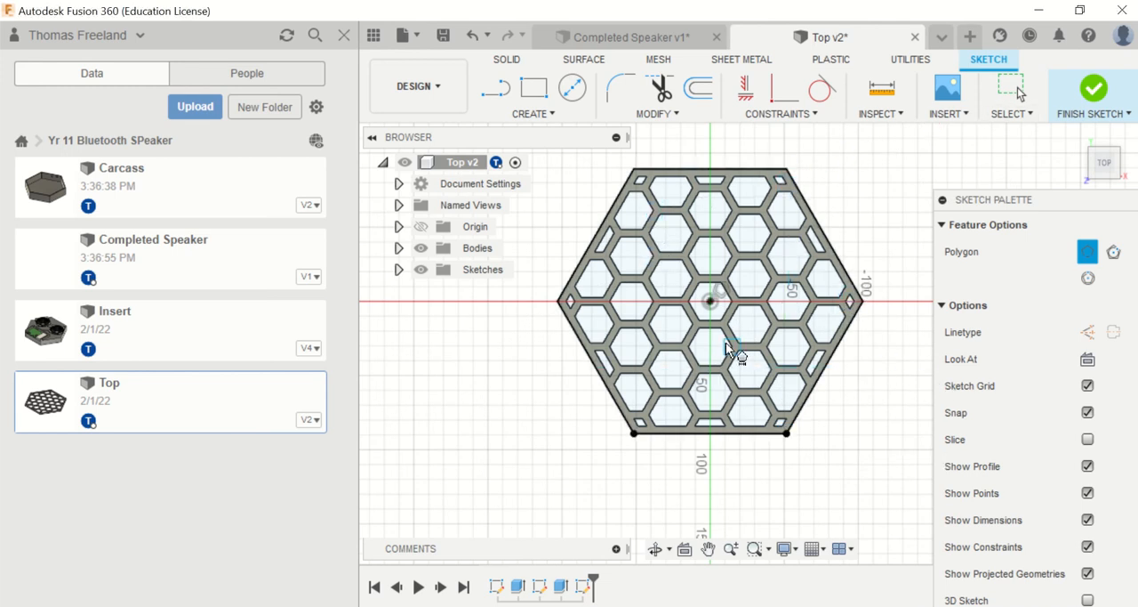
{"action": "left_click", "coordinate": [1094, 93]}
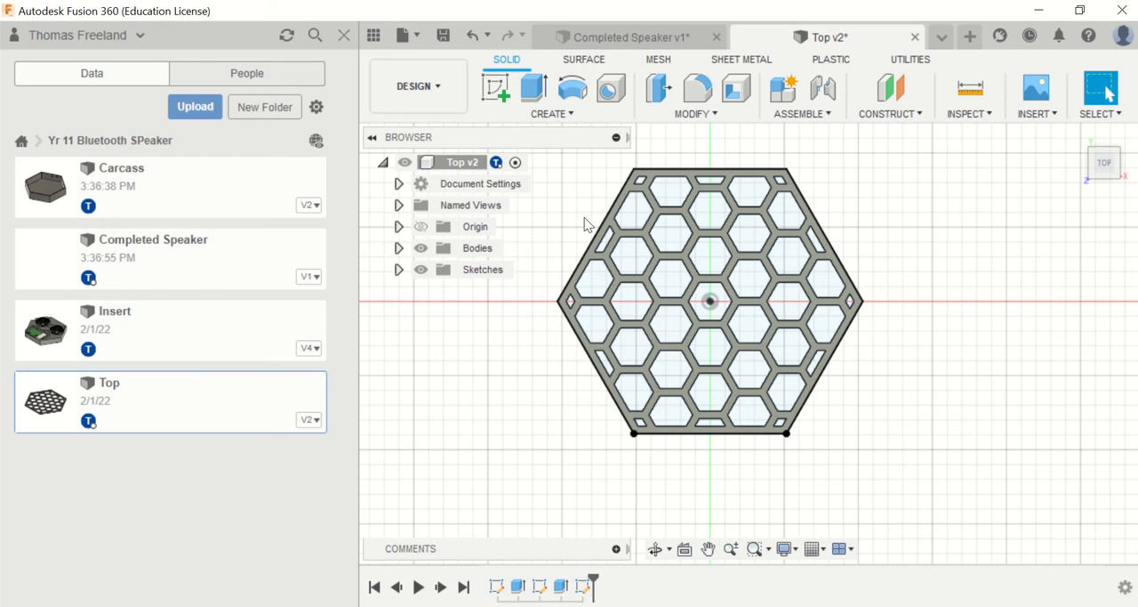
{"action": "left_click", "coordinate": [534, 89]}
{"action": "scroll", "coordinate": [700, 339], "scroll_direction": "up", "scroll_amount": 5}
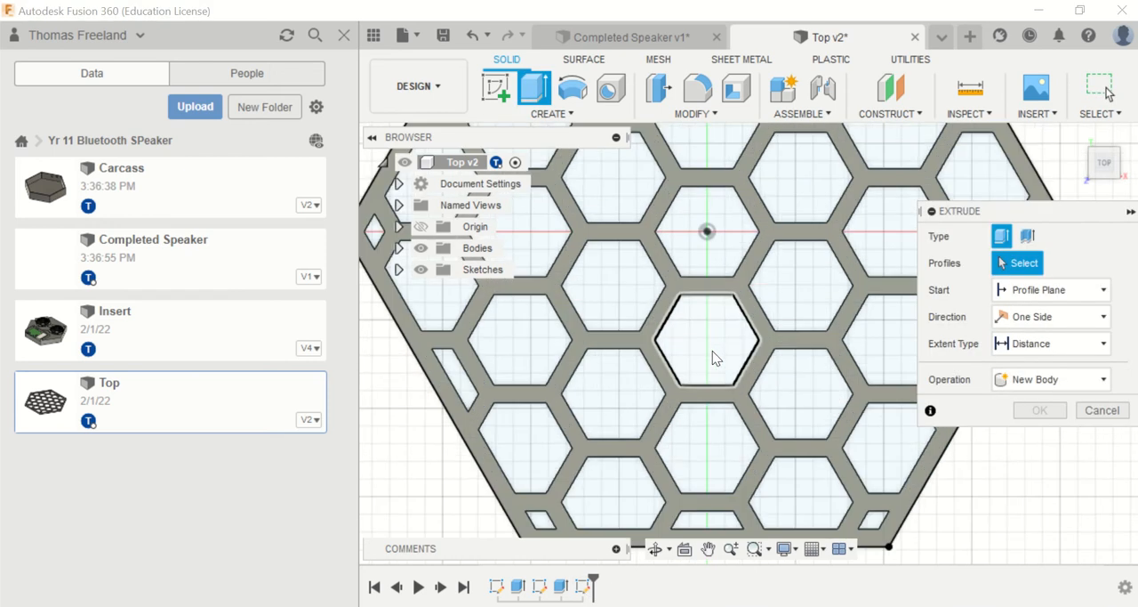
{"action": "scroll", "coordinate": [712, 351], "scroll_direction": "down", "scroll_amount": 4}
{"action": "left_click", "coordinate": [654, 548]}
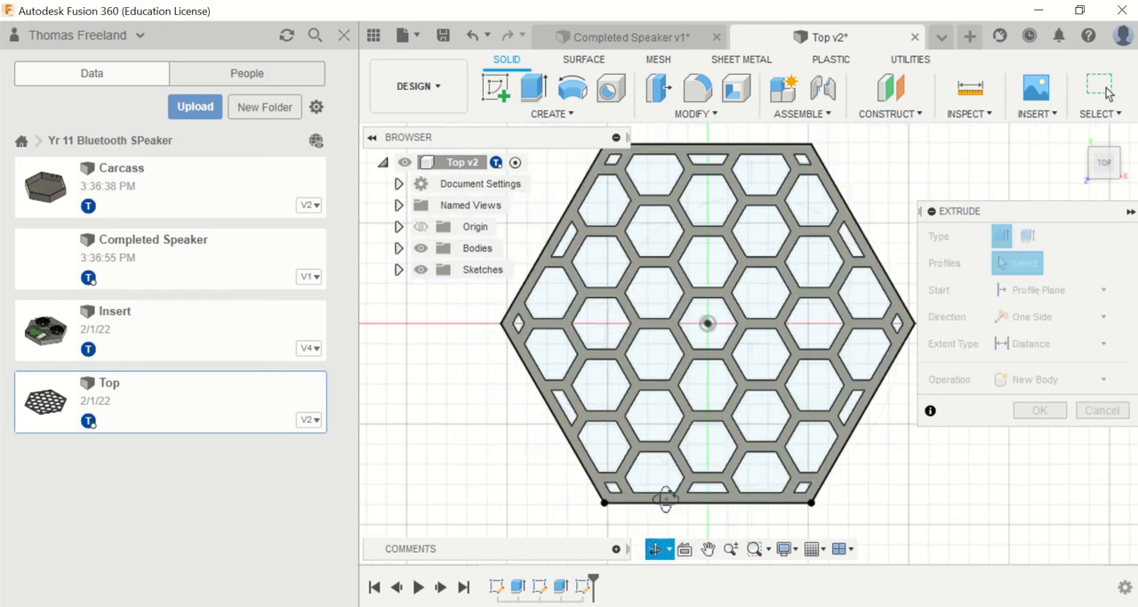
{"action": "left_click_drag", "start_coordinate": [666, 500], "coordinate": [667, 342]}
{"action": "middle_click_drag", "start_coordinate": [667, 341], "coordinate": [666, 347], "text": "shift"}
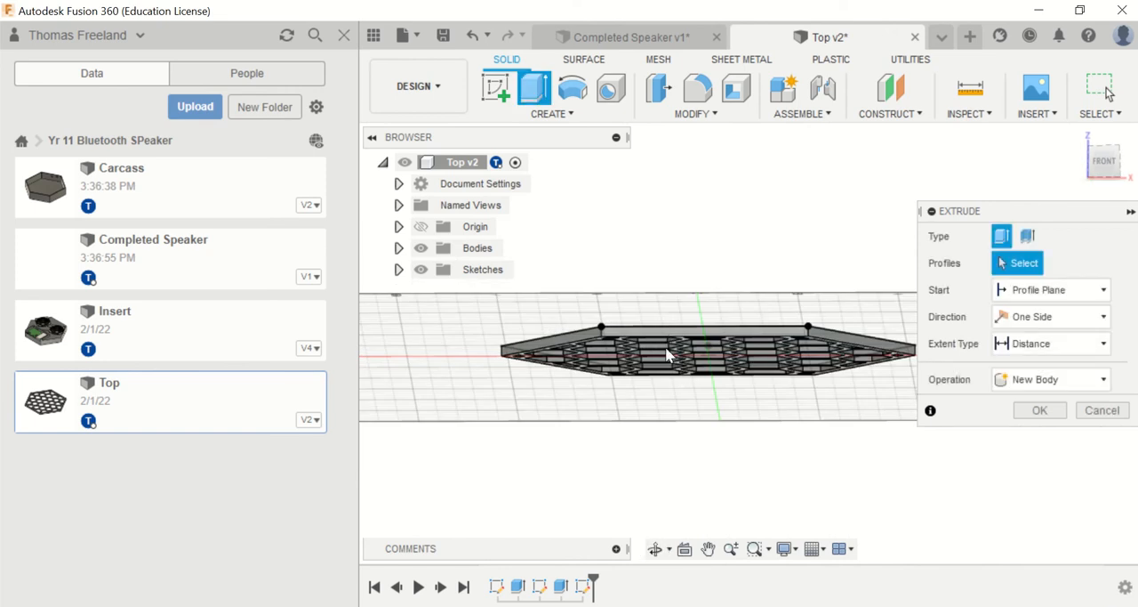
{"action": "left_click", "coordinate": [716, 365]}
{"action": "key", "text": "Escape"}
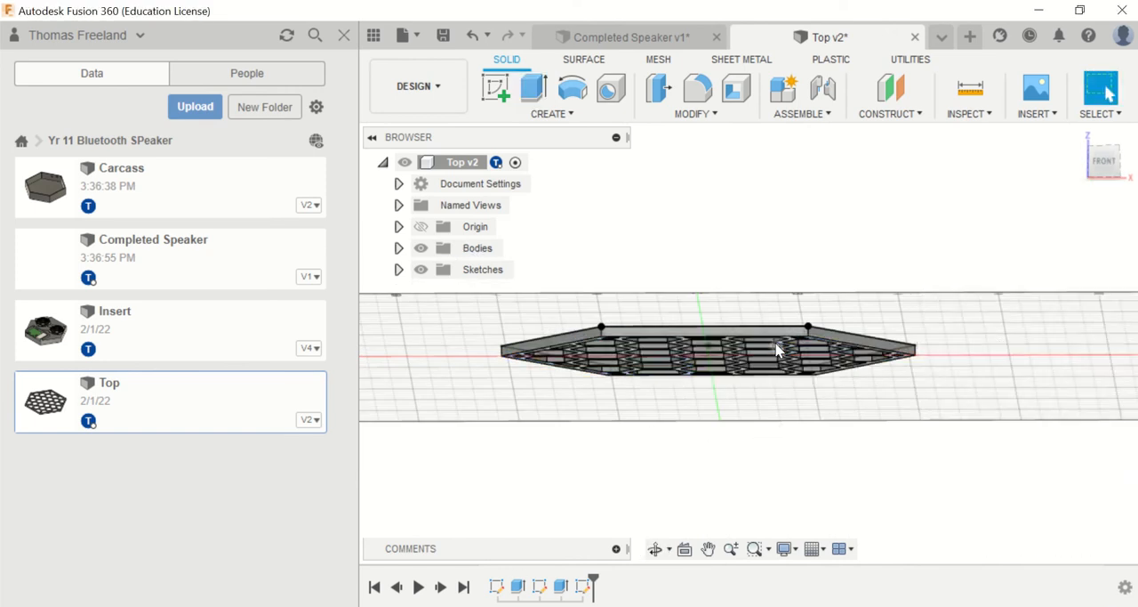
Step: Reopen the new hexagon sketch, check its outline and centre point, and finish the sketch
{"action": "scroll", "coordinate": [774, 354], "scroll_direction": "up", "scroll_amount": 3}
{"action": "right_click", "coordinate": [581, 590]}
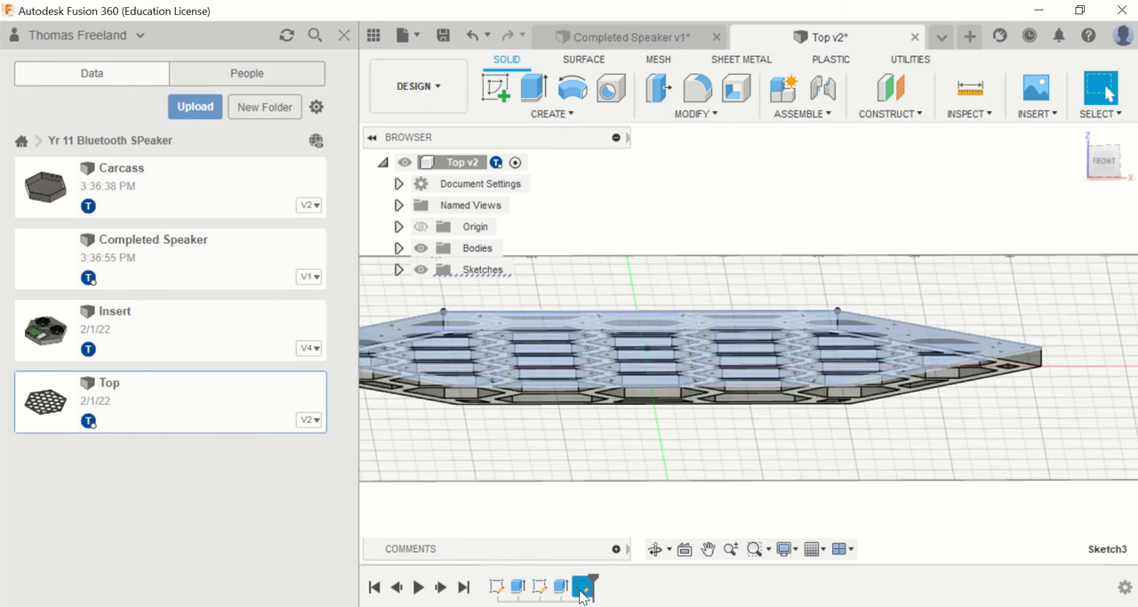
{"action": "left_click", "coordinate": [658, 417]}
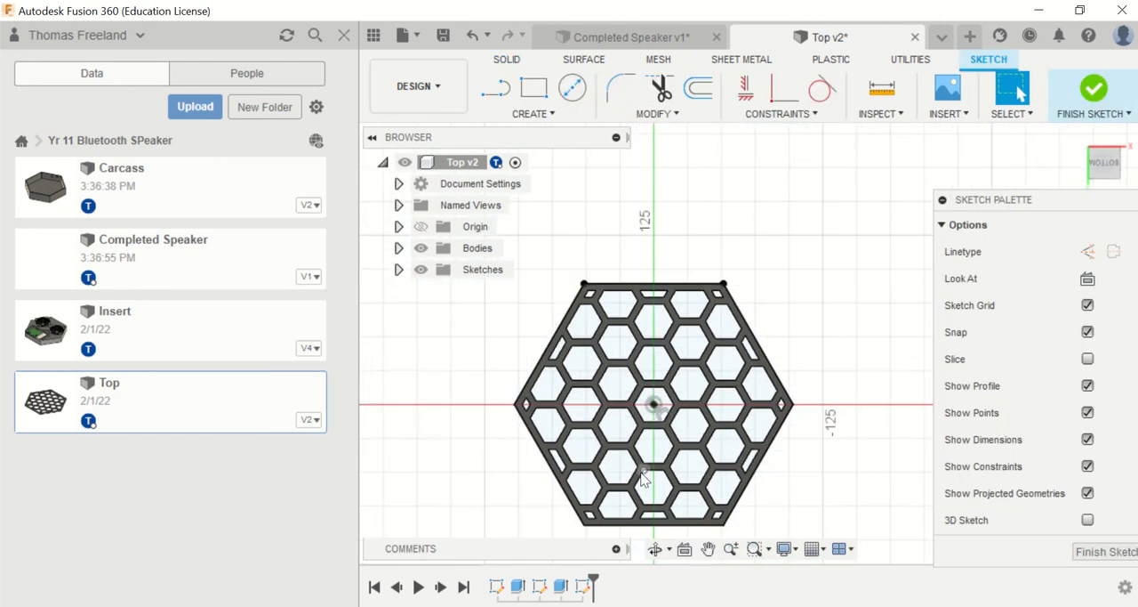
{"action": "left_click", "coordinate": [1094, 89]}
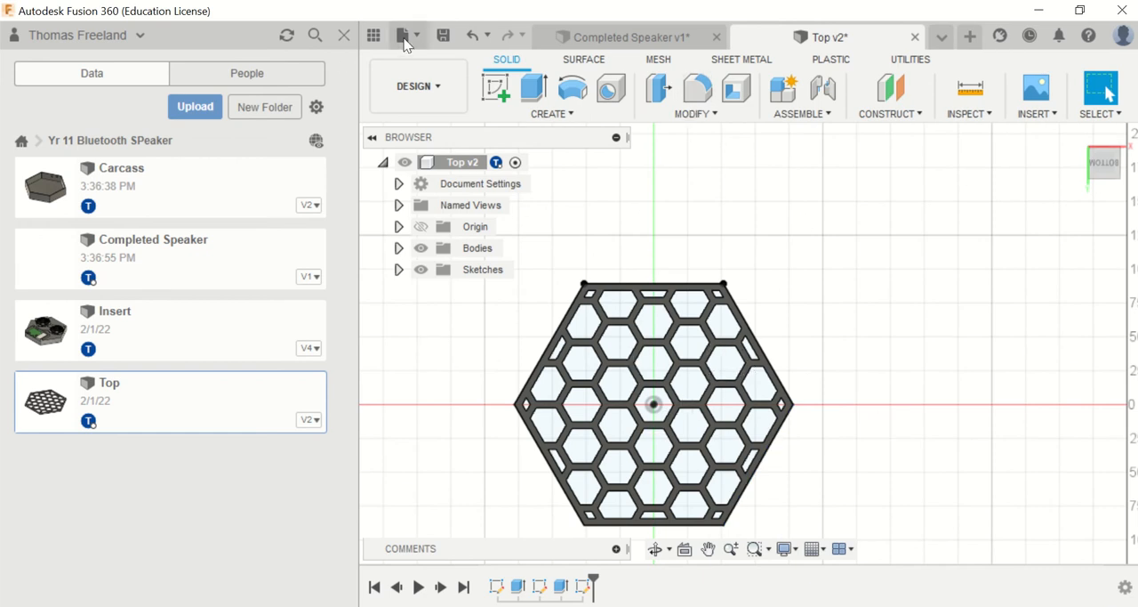
Step: Save the Top design as a new version and switch back to the Completed Speaker design
{"action": "left_click", "coordinate": [443, 34]}
{"action": "left_click", "coordinate": [569, 340]}
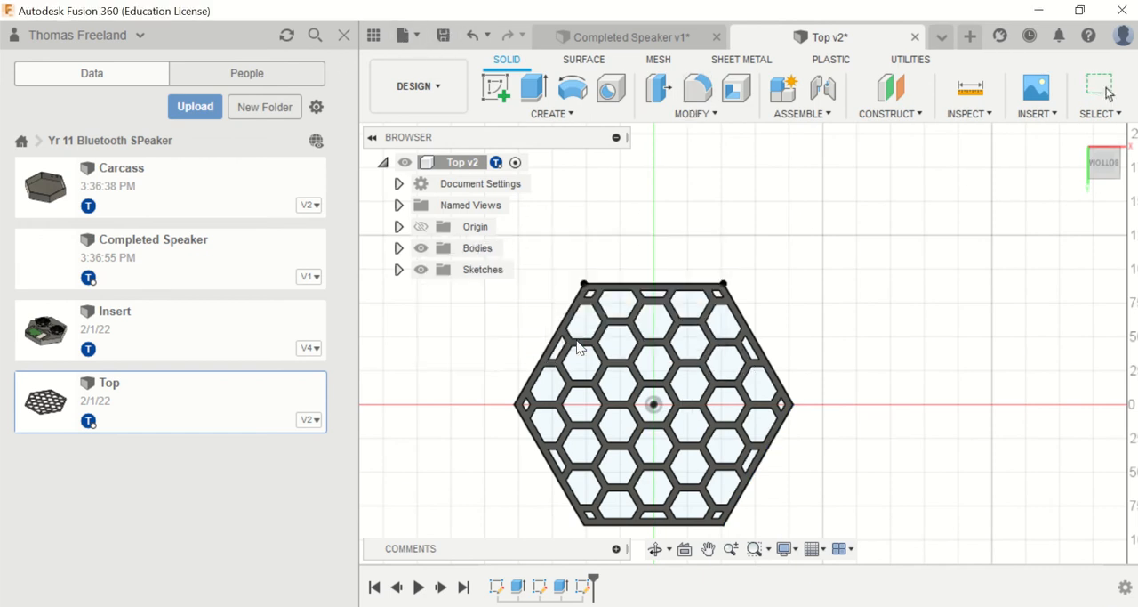
{"action": "left_click", "coordinate": [656, 41]}
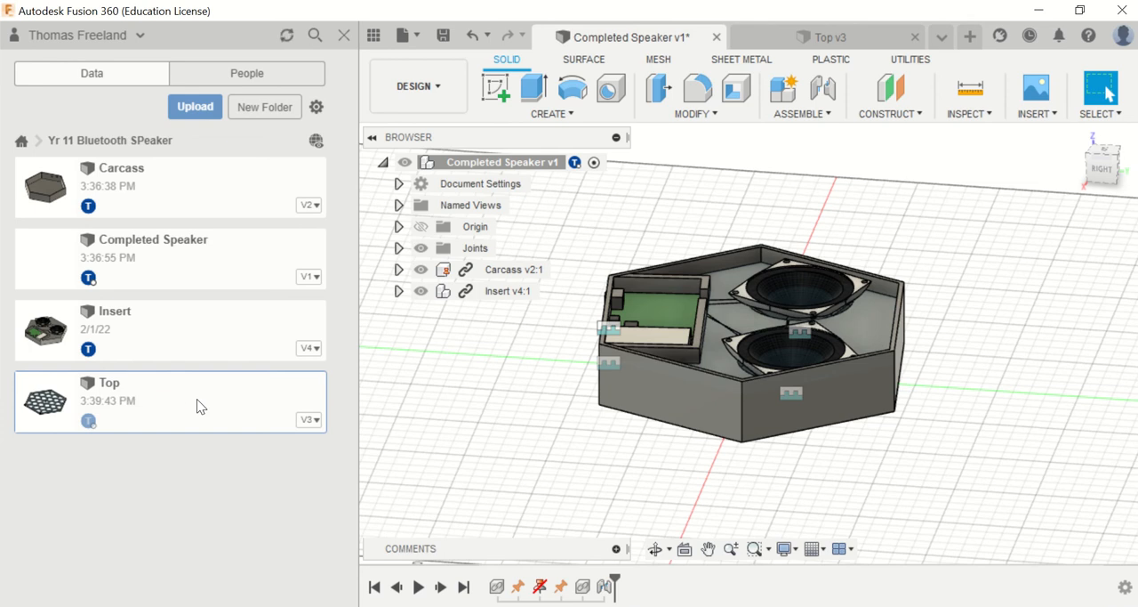
Step: Insert the Top design into the assembly and move it clear above the carcass
{"action": "right_click", "coordinate": [196, 398]}
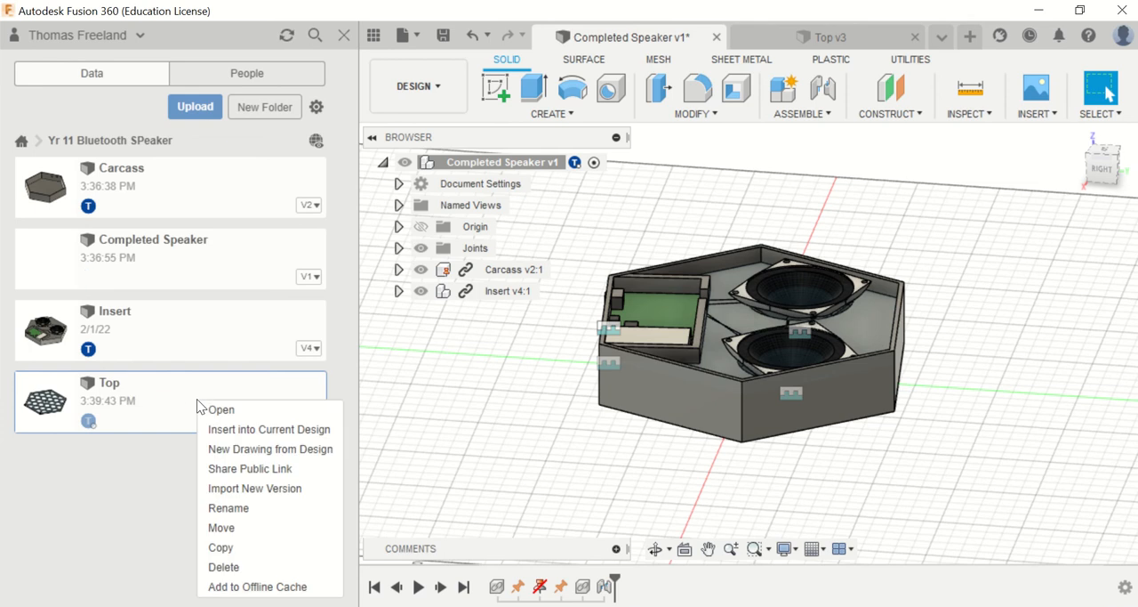
{"action": "left_click", "coordinate": [239, 430]}
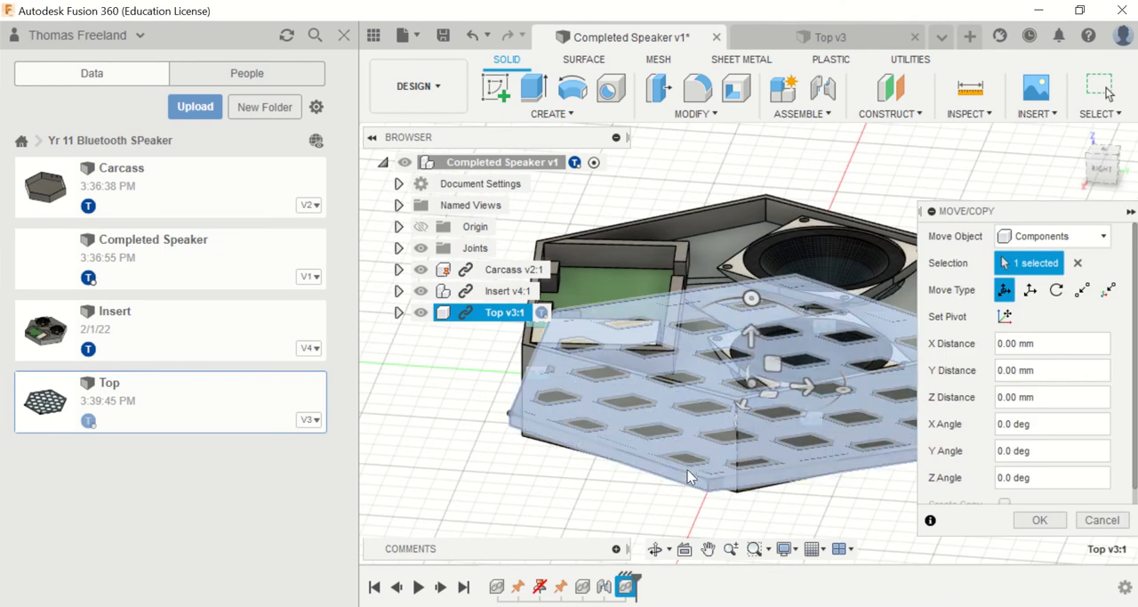
{"action": "left_click_drag", "start_coordinate": [671, 475], "coordinate": [776, 189]}
{"action": "key", "text": "Return"}
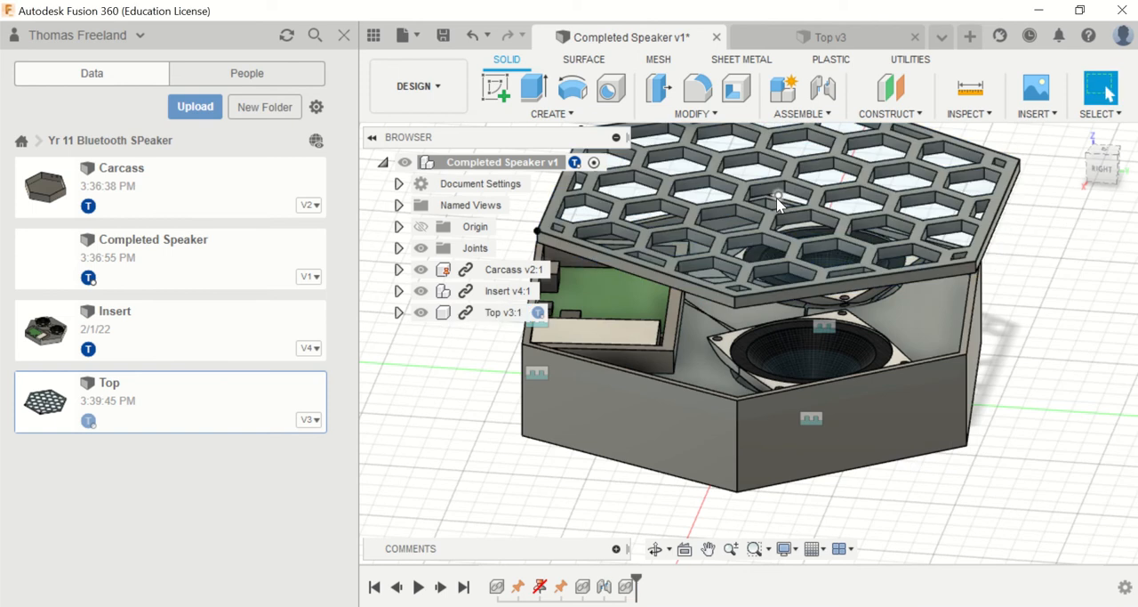
Step: Joint the top's lower outer edge to the carcass's matching upper outer edge beside the circuit board, at a 180 degree angle
{"action": "left_click", "coordinate": [699, 297]}
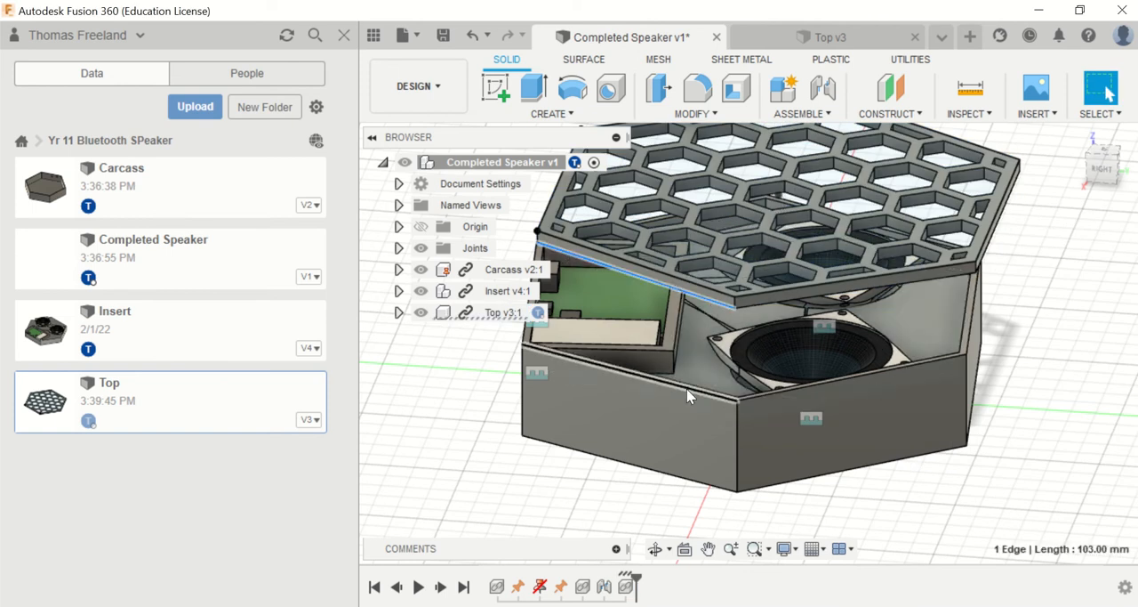
{"action": "left_click", "coordinate": [676, 384]}
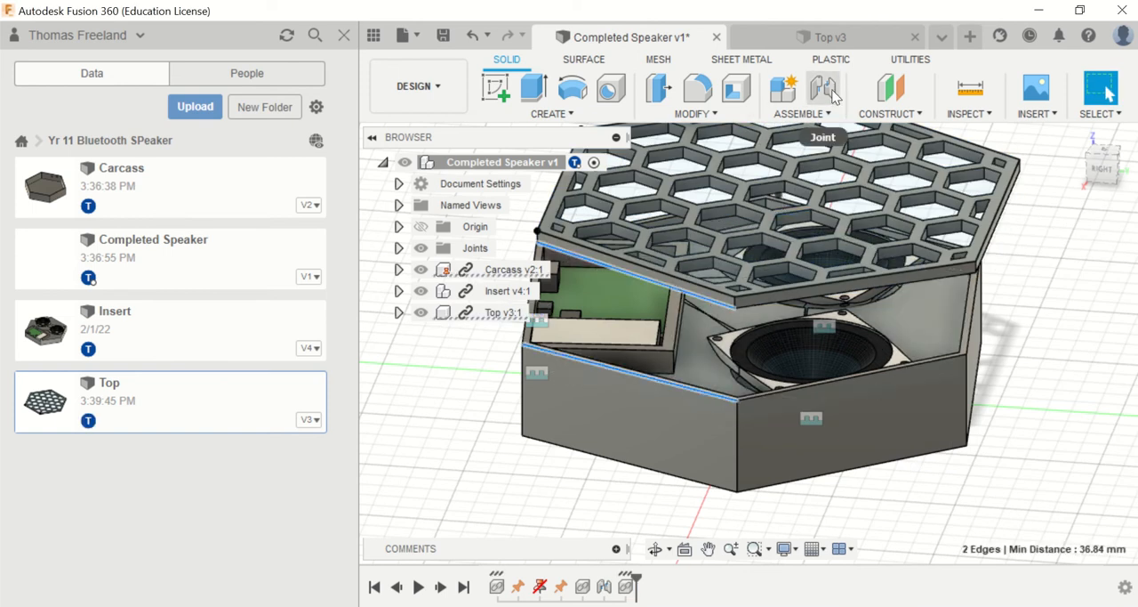
{"action": "left_click", "coordinate": [824, 89]}
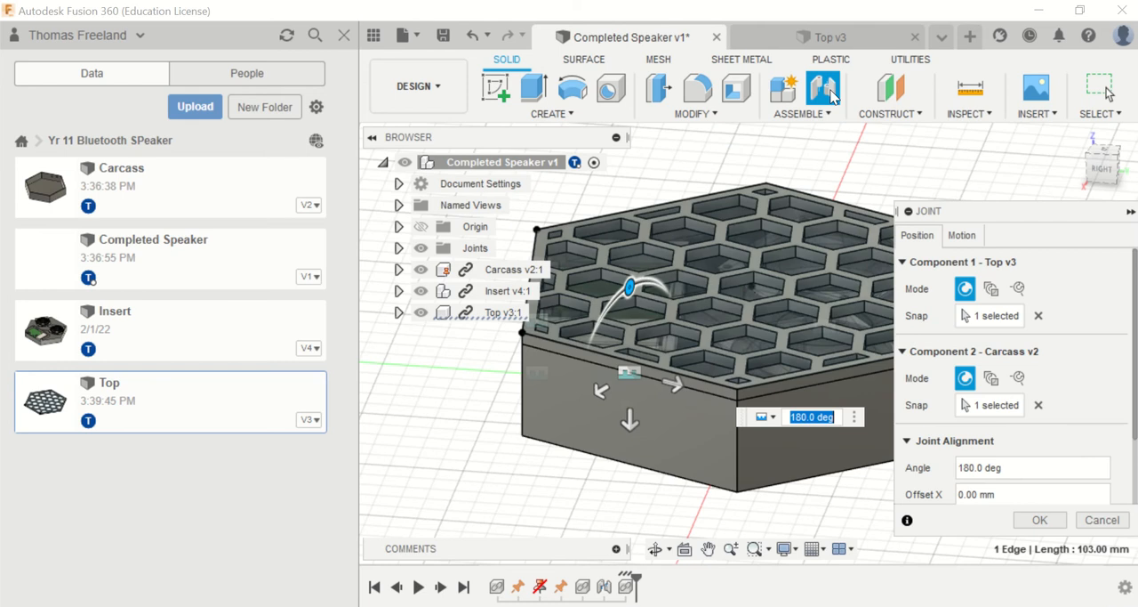
{"action": "key", "text": "Return"}
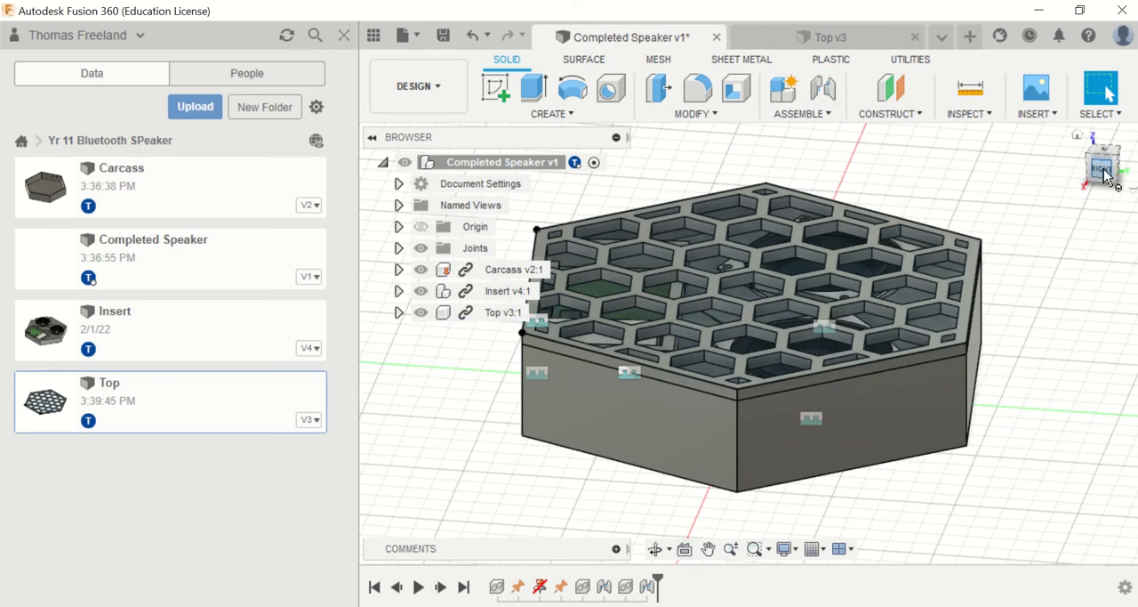
Step: Save the Completed Speaker design with the version description "User Saved"
{"action": "left_click", "coordinate": [1078, 135]}
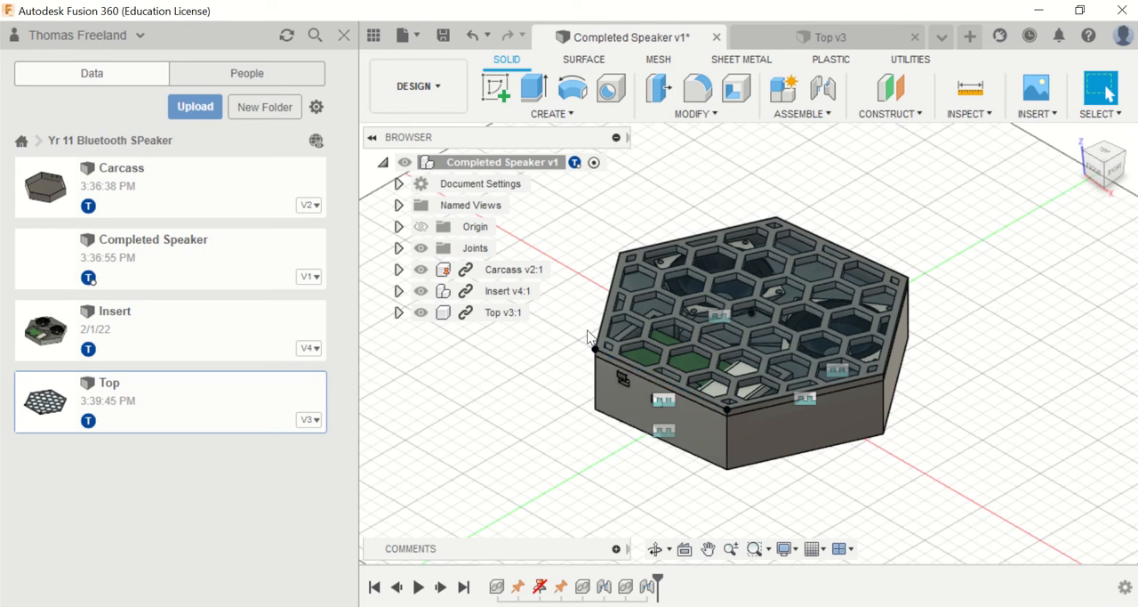
{"action": "scroll", "coordinate": [627, 328], "scroll_direction": "up", "scroll_amount": 4}
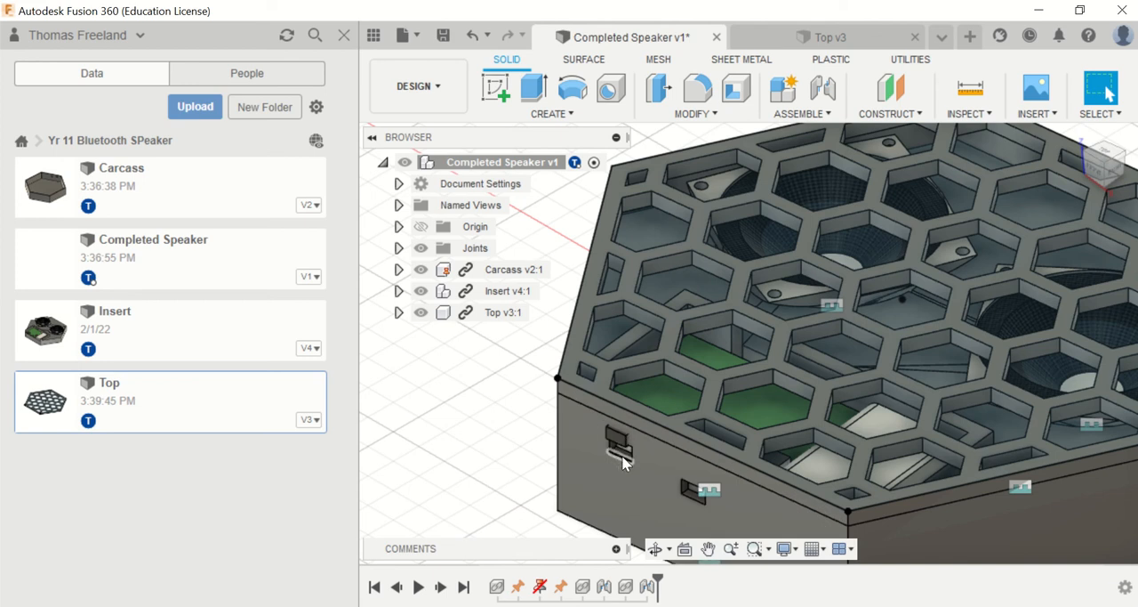
{"action": "scroll", "coordinate": [644, 471], "scroll_direction": "down", "scroll_amount": 3}
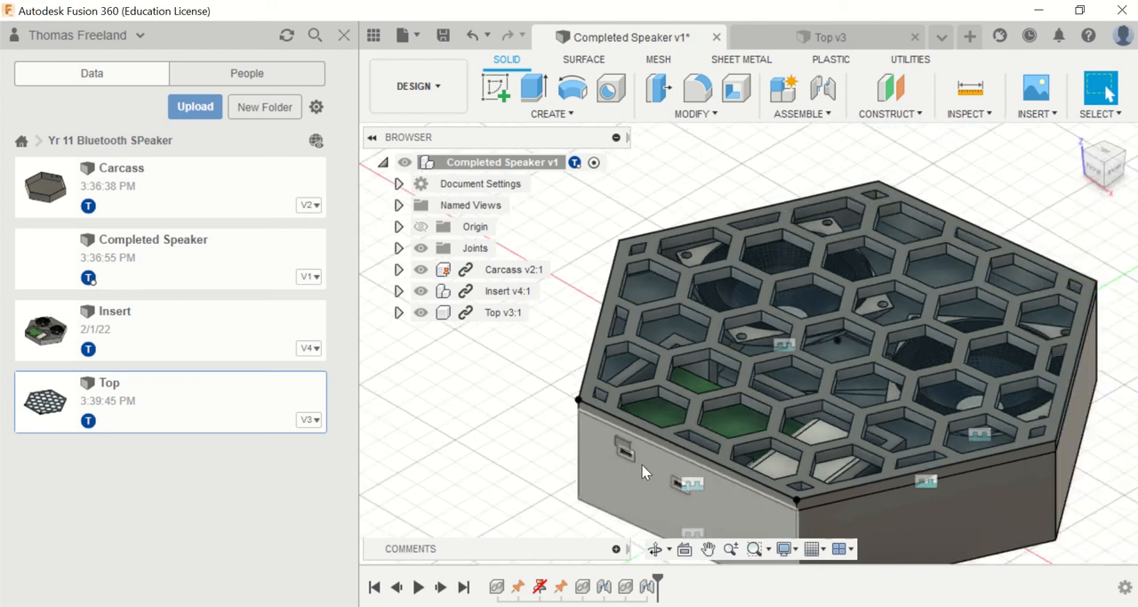
{"action": "scroll", "coordinate": [816, 511], "scroll_direction": "up", "scroll_amount": 5}
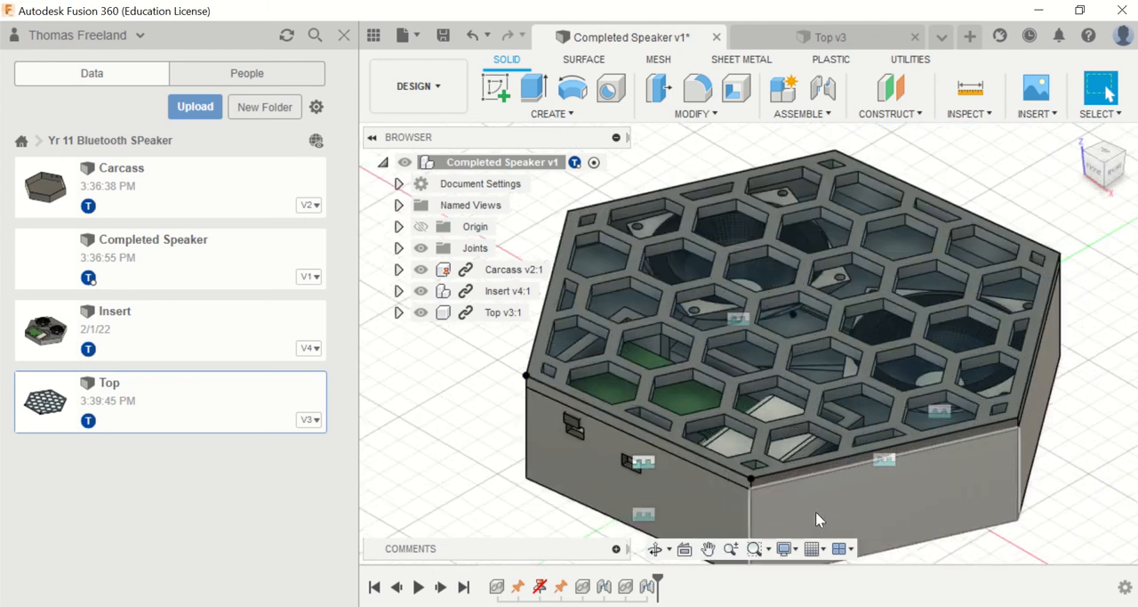
{"action": "scroll", "coordinate": [816, 511], "scroll_direction": "down", "scroll_amount": 6}
{"action": "scroll", "coordinate": [794, 531], "scroll_direction": "up", "scroll_amount": 3}
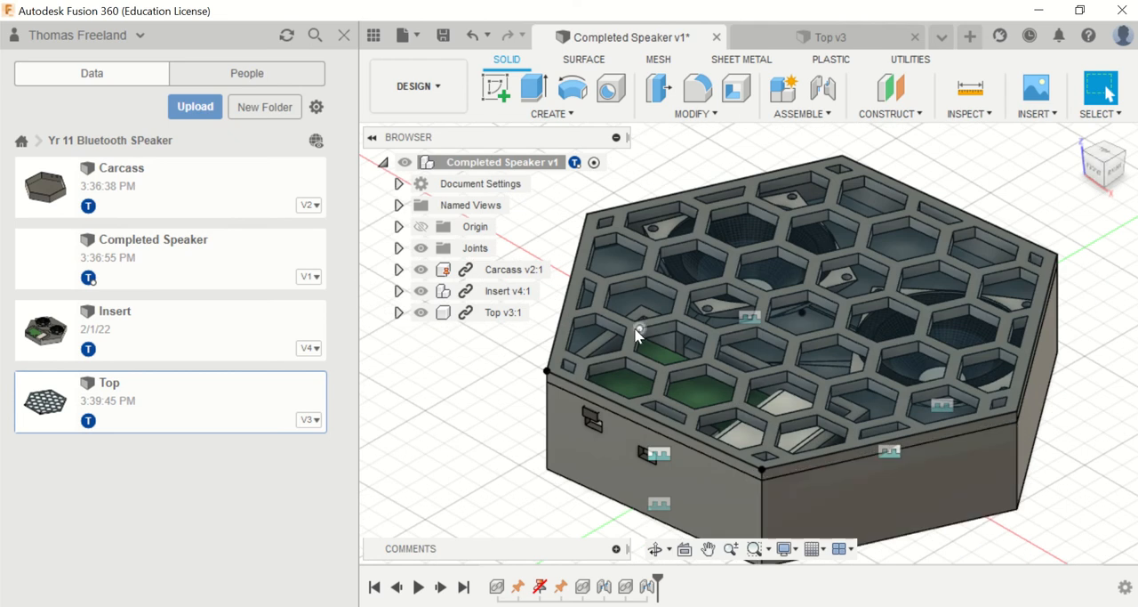
{"action": "left_click", "coordinate": [443, 37]}
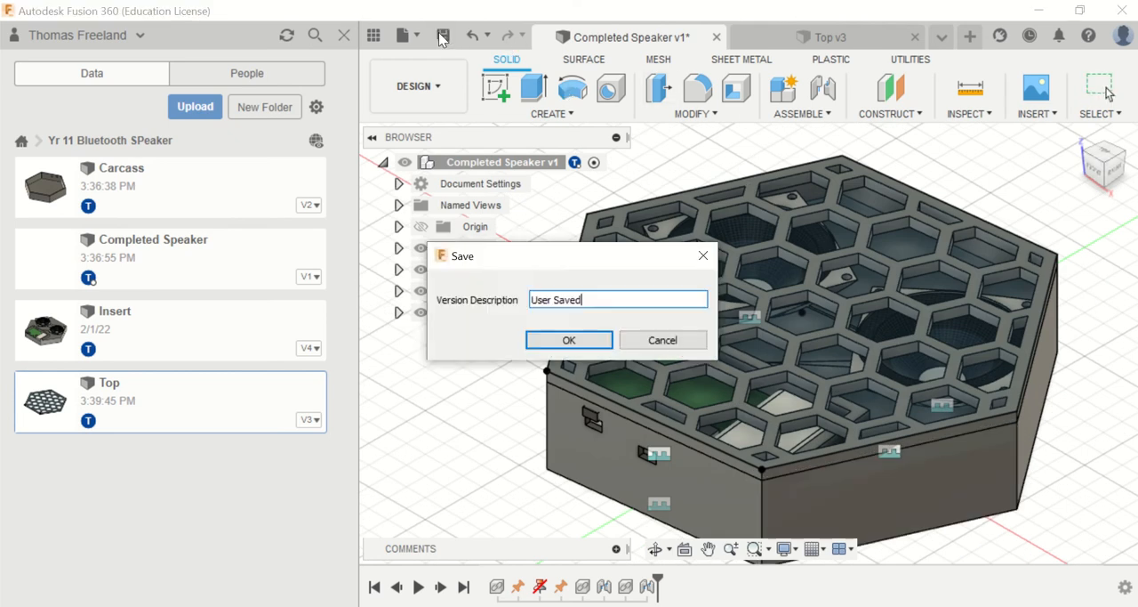
{"action": "left_click", "coordinate": [540, 340]}
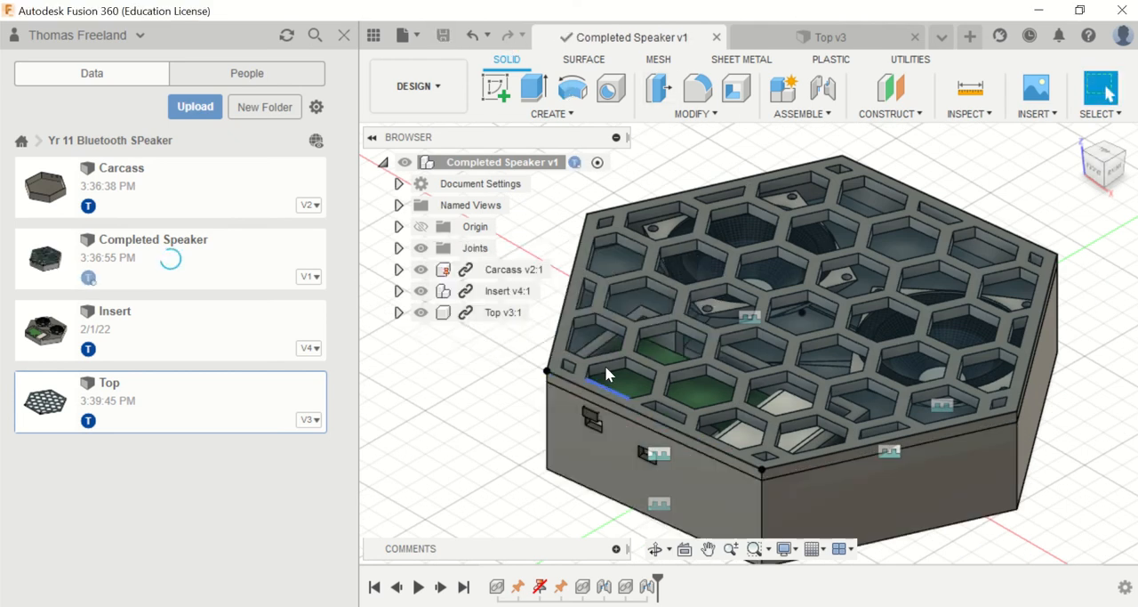
Step: Measure the distance from the top's lower outer edge to the upper corner of the insert's block protruding above the port opening
{"action": "key", "text": "i"}
{"action": "scroll", "coordinate": [640, 379], "scroll_direction": "up", "scroll_amount": 10}
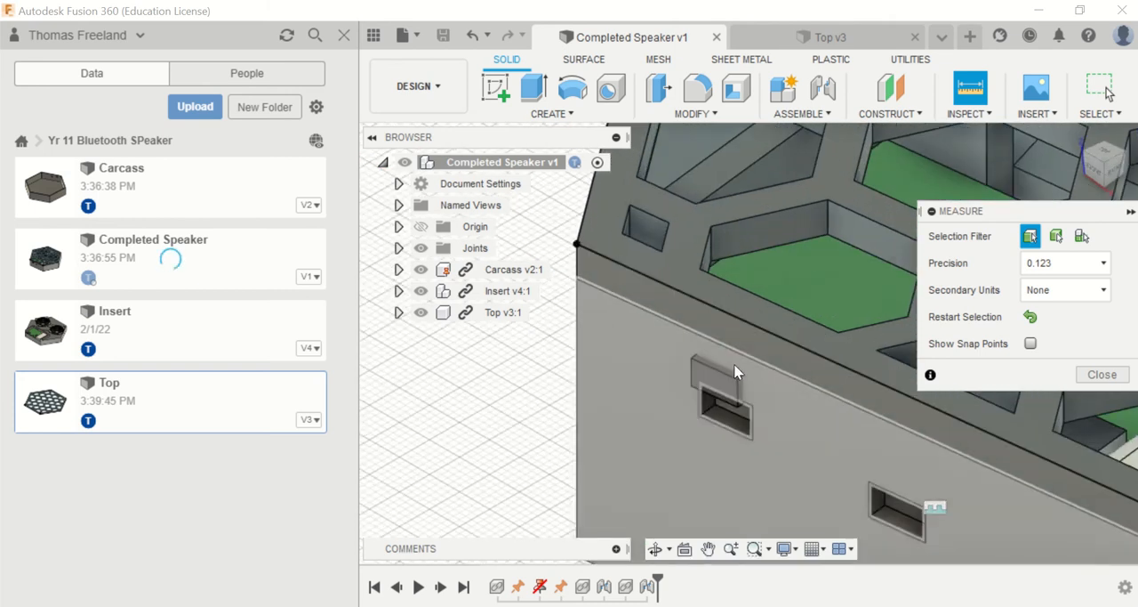
{"action": "left_click", "coordinate": [744, 354]}
{"action": "left_click", "coordinate": [738, 380]}
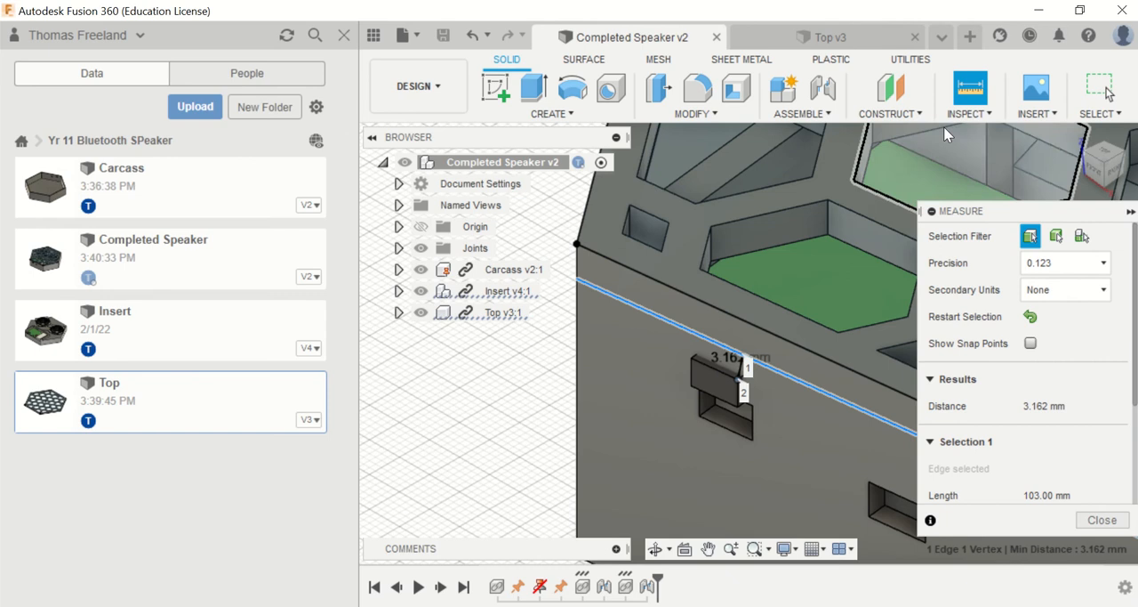
Step: Measure the distance from the protruding block's upper outer corner to the carcass's vertical corner edge
{"action": "left_click", "coordinate": [979, 96]}
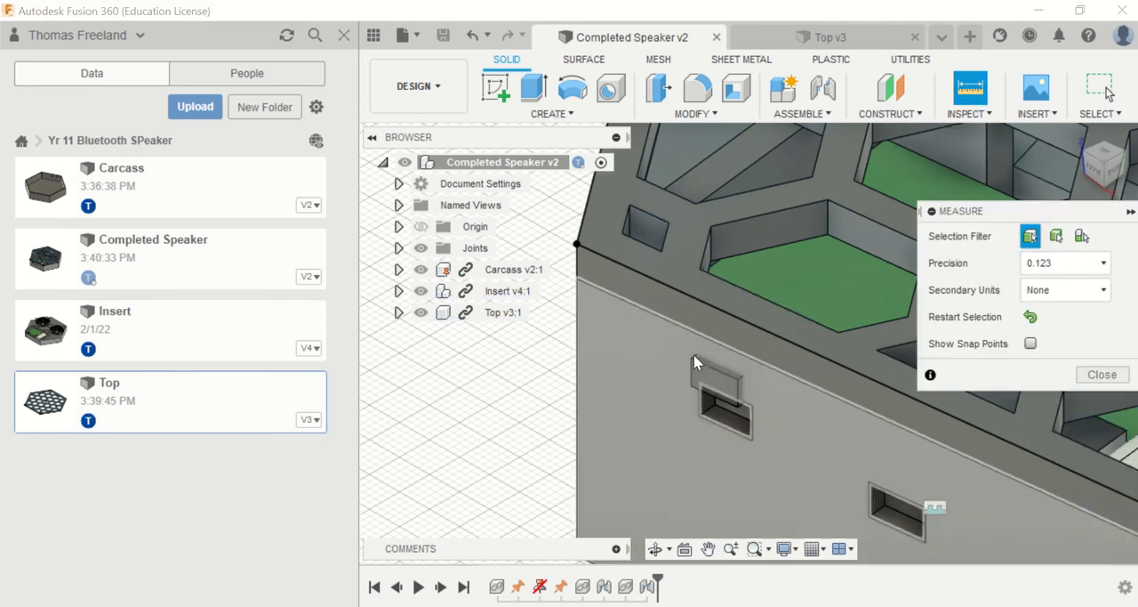
{"action": "left_click", "coordinate": [690, 358]}
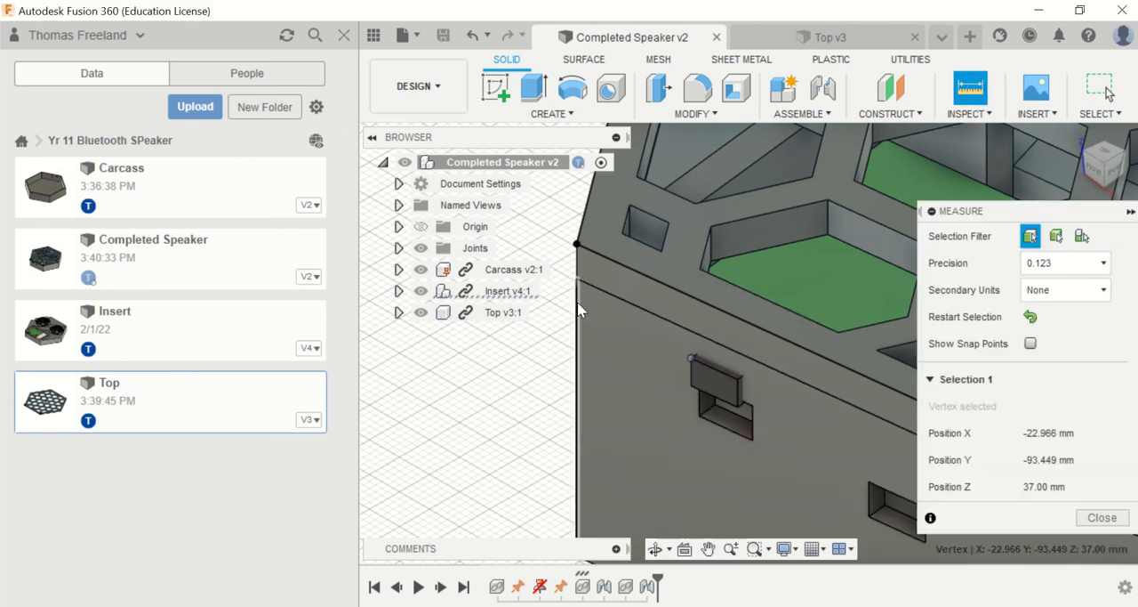
{"action": "left_click", "coordinate": [578, 306]}
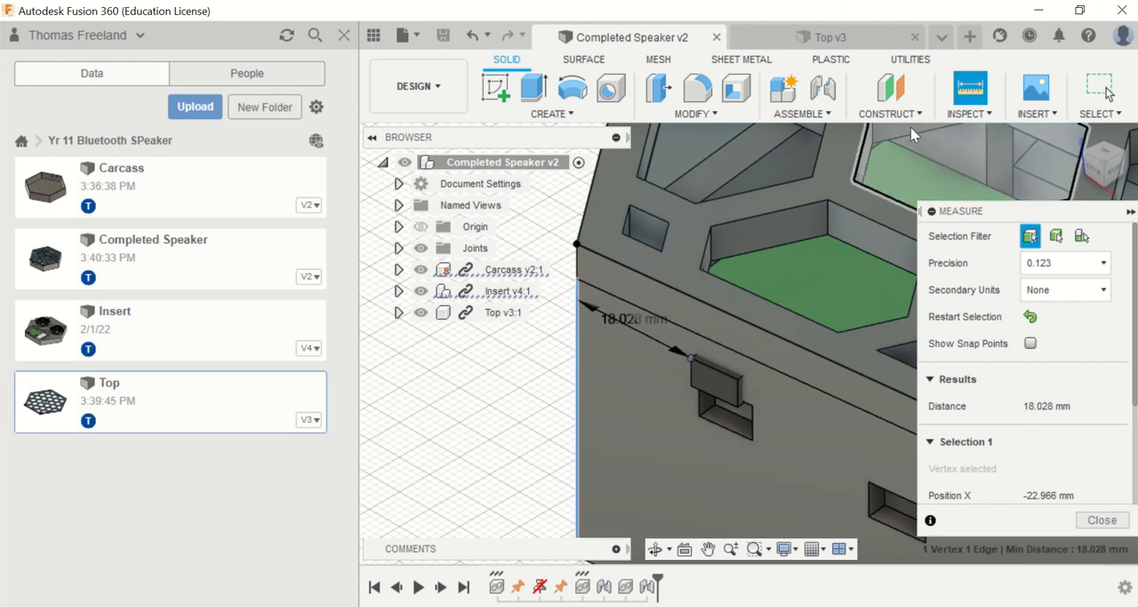
Step: Measure the protruding block's width along its upper edge and its height along the side nearest the second opening
{"action": "left_click", "coordinate": [970, 89]}
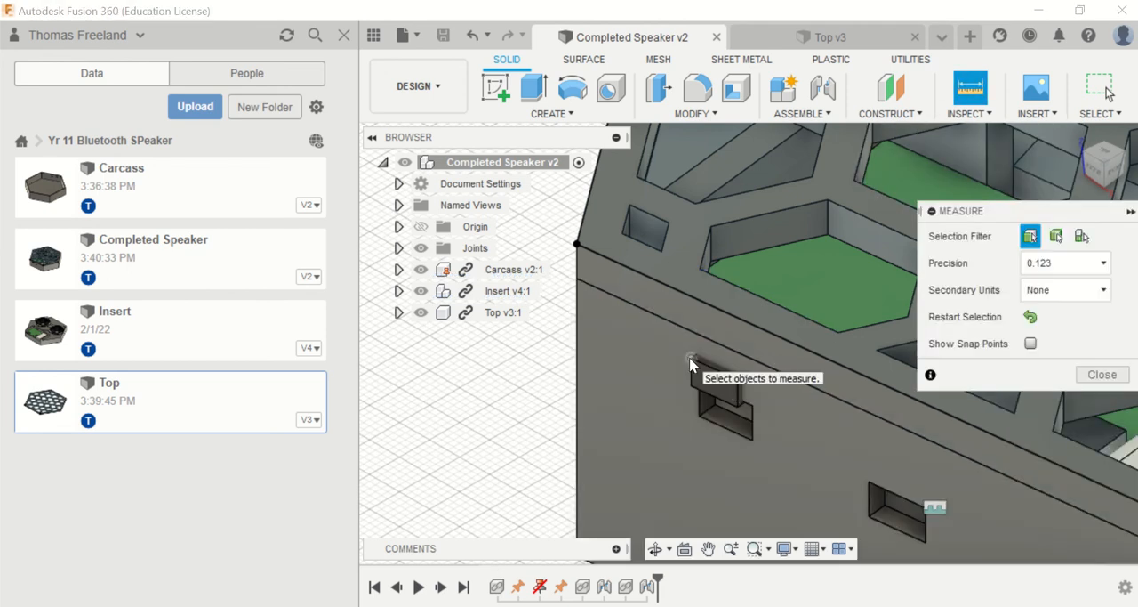
{"action": "left_click", "coordinate": [692, 359]}
{"action": "left_click", "coordinate": [739, 378]}
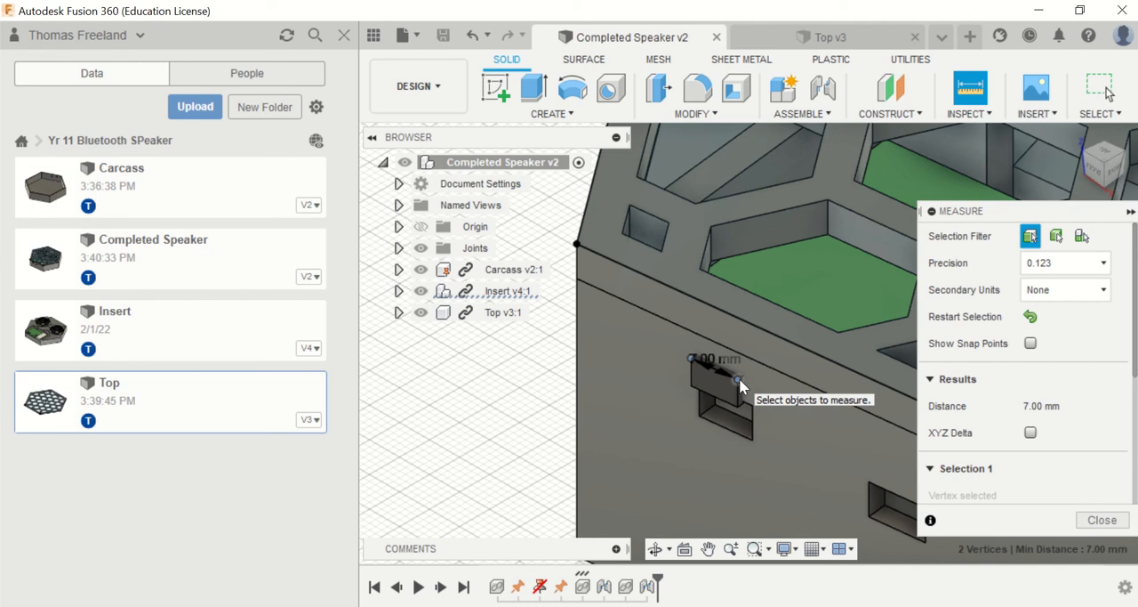
{"action": "left_click", "coordinate": [970, 90]}
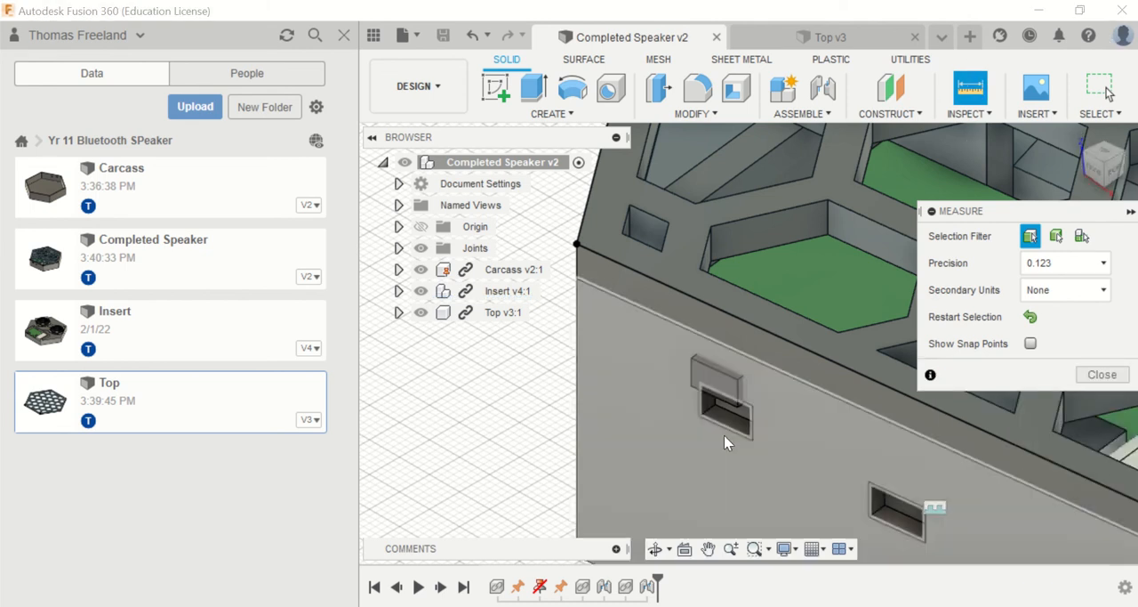
{"action": "left_click", "coordinate": [738, 382]}
{"action": "left_click", "coordinate": [740, 397]}
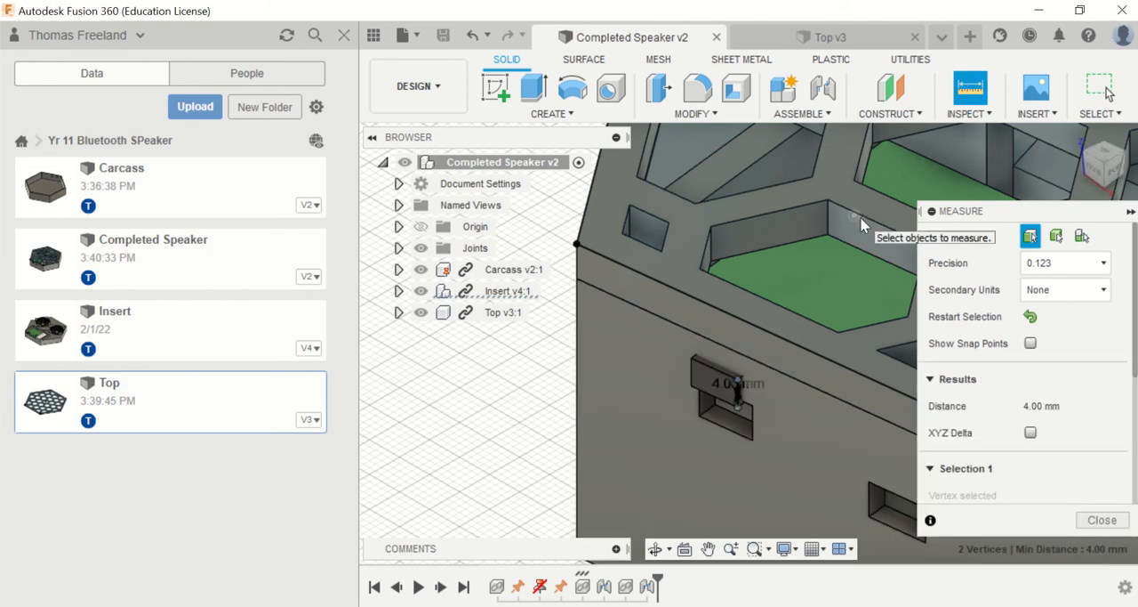
Step: Switch to the Carcass design and open Sketch3, which defines the misaligned port opening, for editing
{"action": "left_click", "coordinate": [942, 37]}
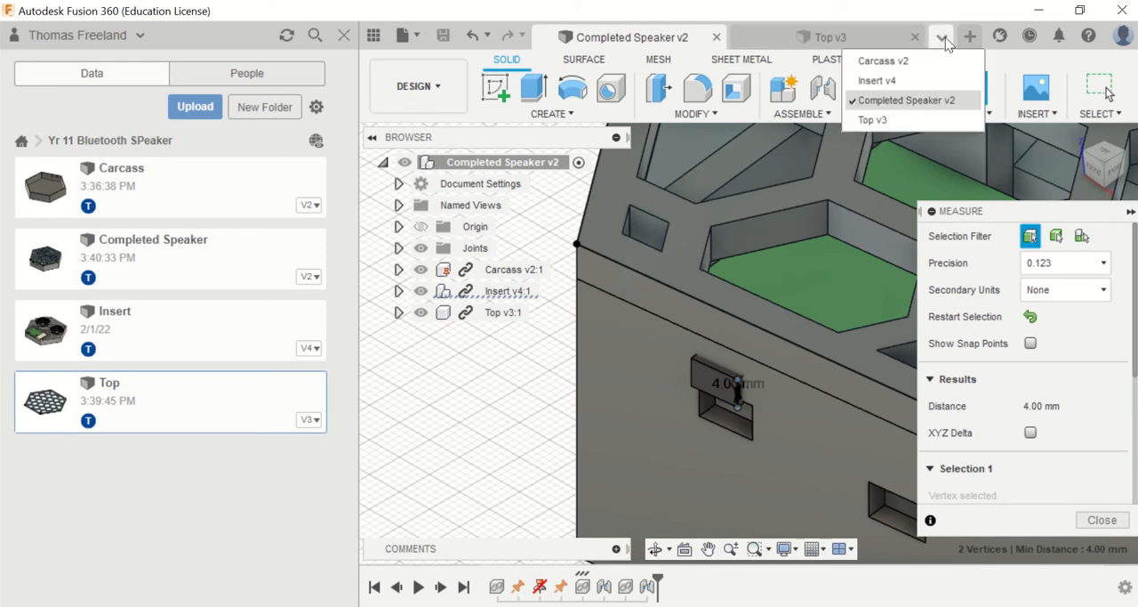
{"action": "left_click", "coordinate": [894, 62]}
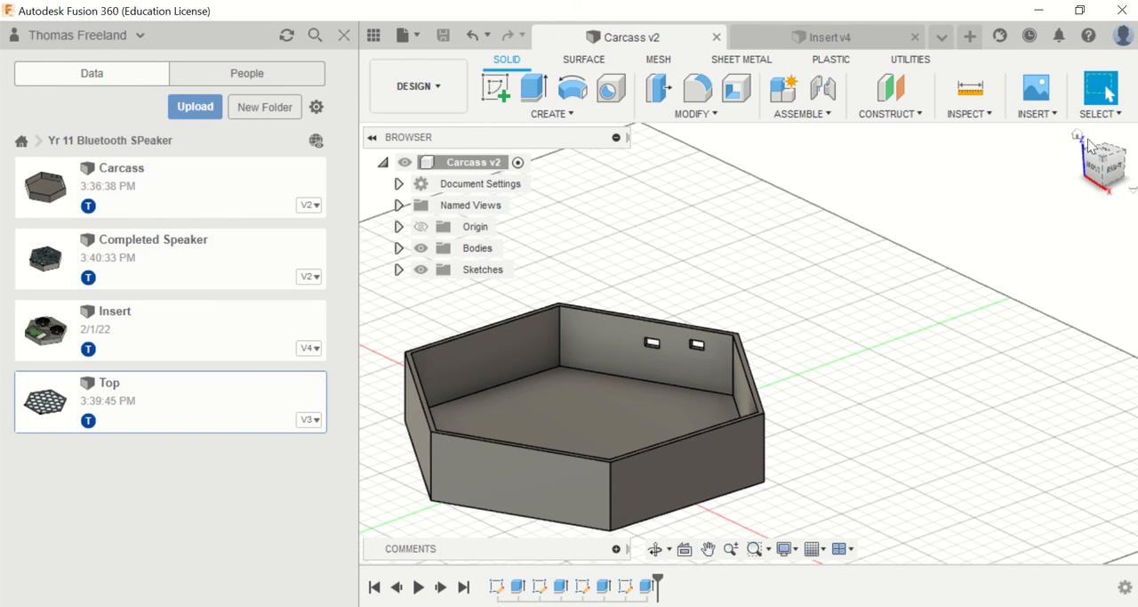
{"action": "left_click", "coordinate": [1078, 136]}
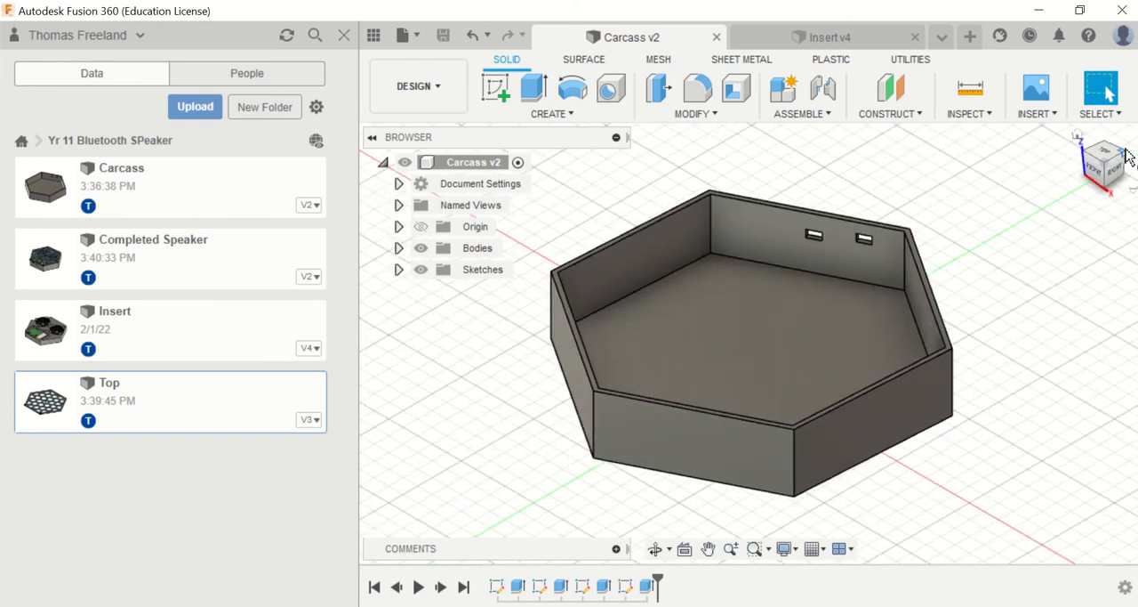
{"action": "left_click_drag", "start_coordinate": [1105, 158], "coordinate": [1036, 177]}
{"action": "middle_click_drag", "start_coordinate": [751, 344], "coordinate": [680, 311], "text": "shift"}
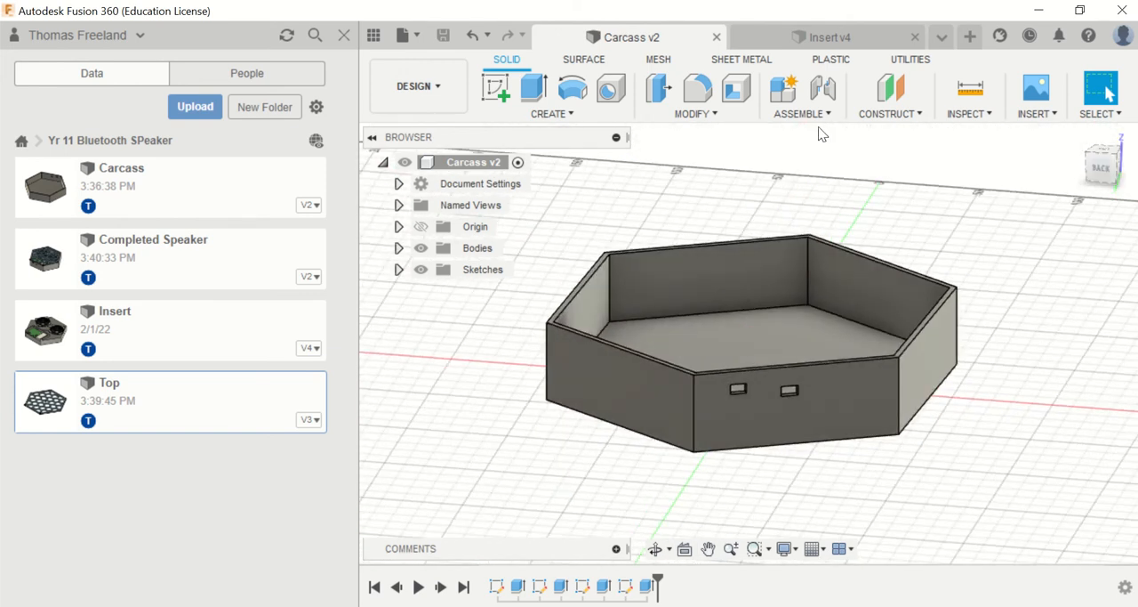
{"action": "right_click", "coordinate": [583, 587]}
{"action": "left_click", "coordinate": [659, 407]}
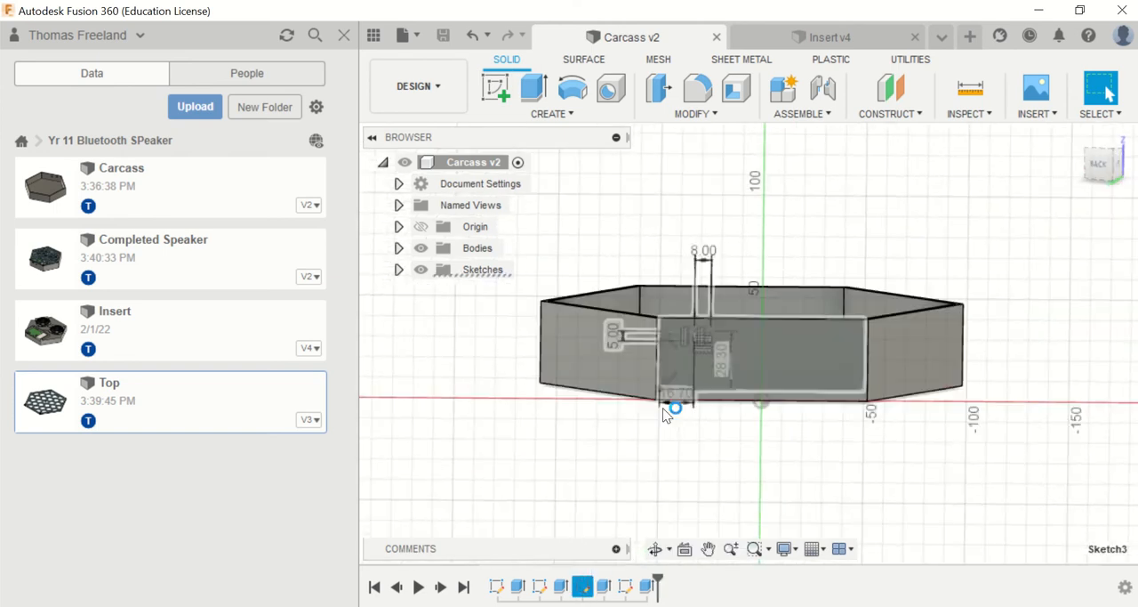
{"action": "scroll", "coordinate": [703, 312], "scroll_direction": "up", "scroll_amount": 3}
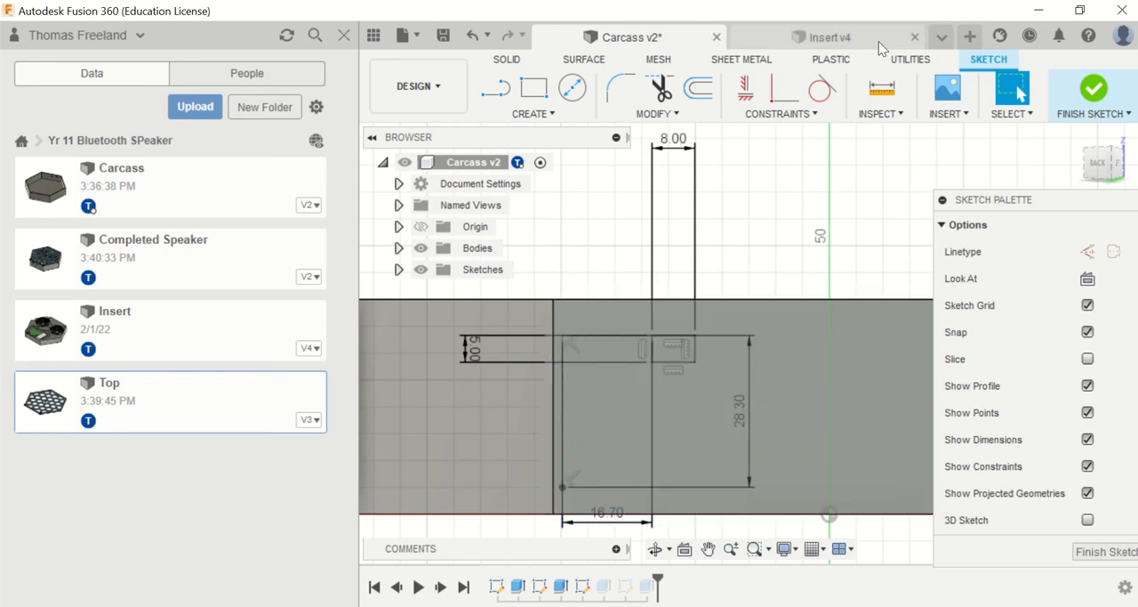
Step: Return to the Completed Speaker design and measure from the block's lower corner to the port opening's upper edge
{"action": "left_click", "coordinate": [941, 36]}
{"action": "left_click", "coordinate": [898, 96]}
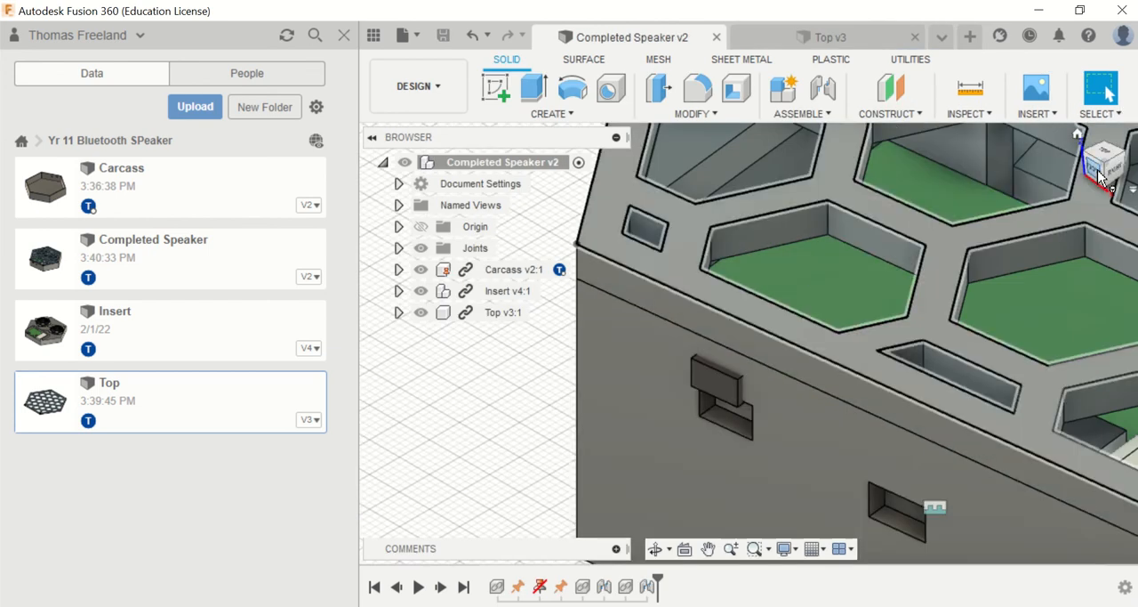
{"action": "mouse_move", "coordinate": [1104, 173]}
{"action": "left_mouse_down"}
{"action": "mouse_move", "coordinate": [1128, 165]}
{"action": "mouse_move", "coordinate": [1099, 169]}
{"action": "left_mouse_up"}
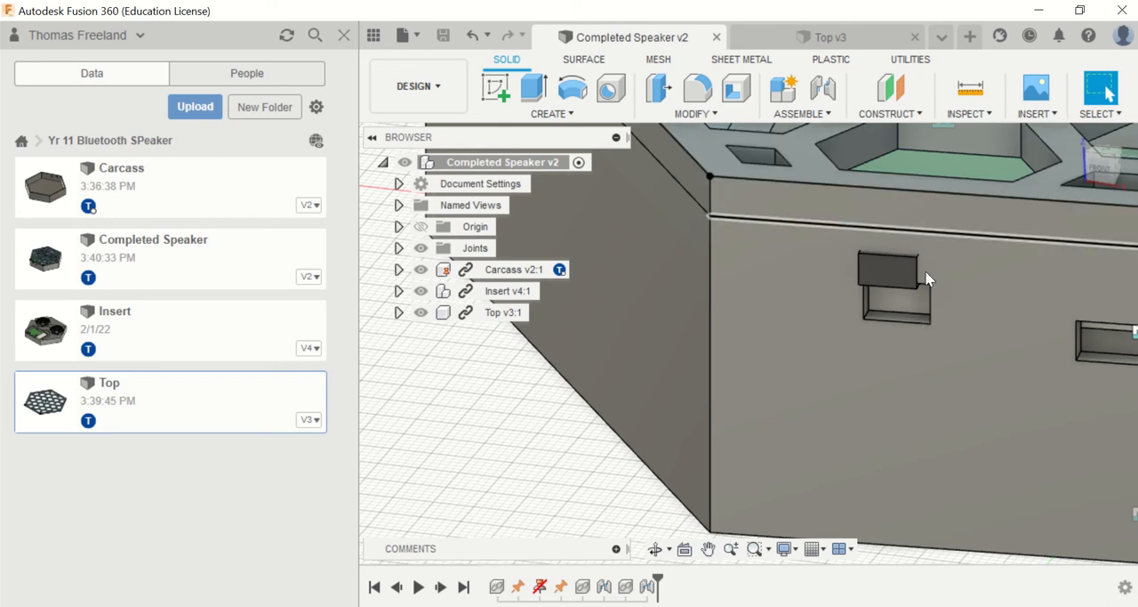
{"action": "left_click", "coordinate": [970, 89]}
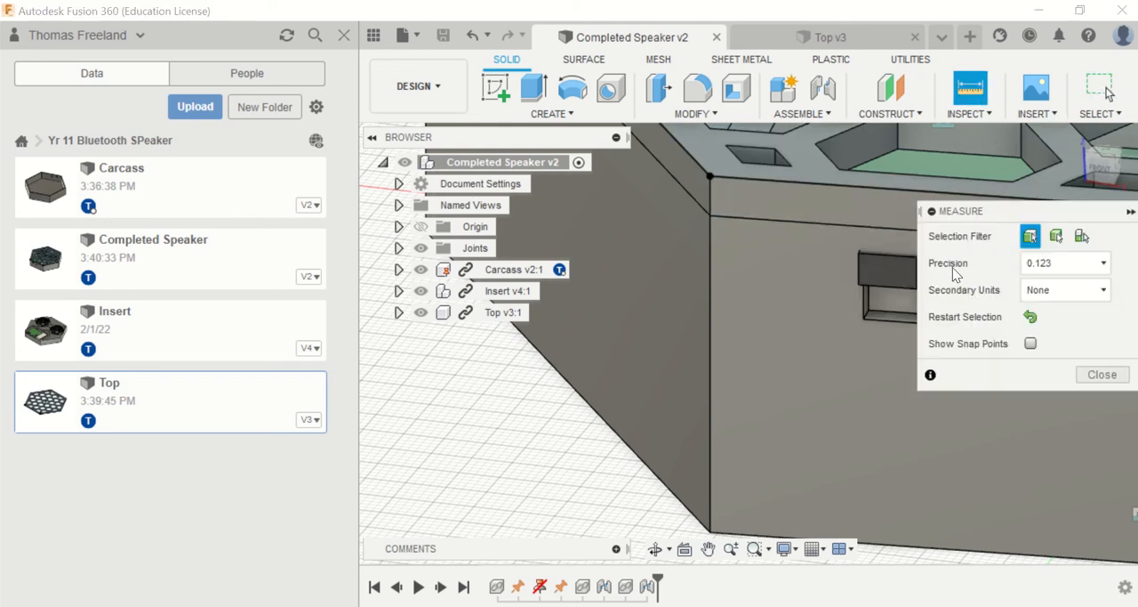
{"action": "left_click_drag", "start_coordinate": [986, 210], "coordinate": [509, 171]}
{"action": "scroll", "coordinate": [977, 300], "scroll_direction": "up", "scroll_amount": 5}
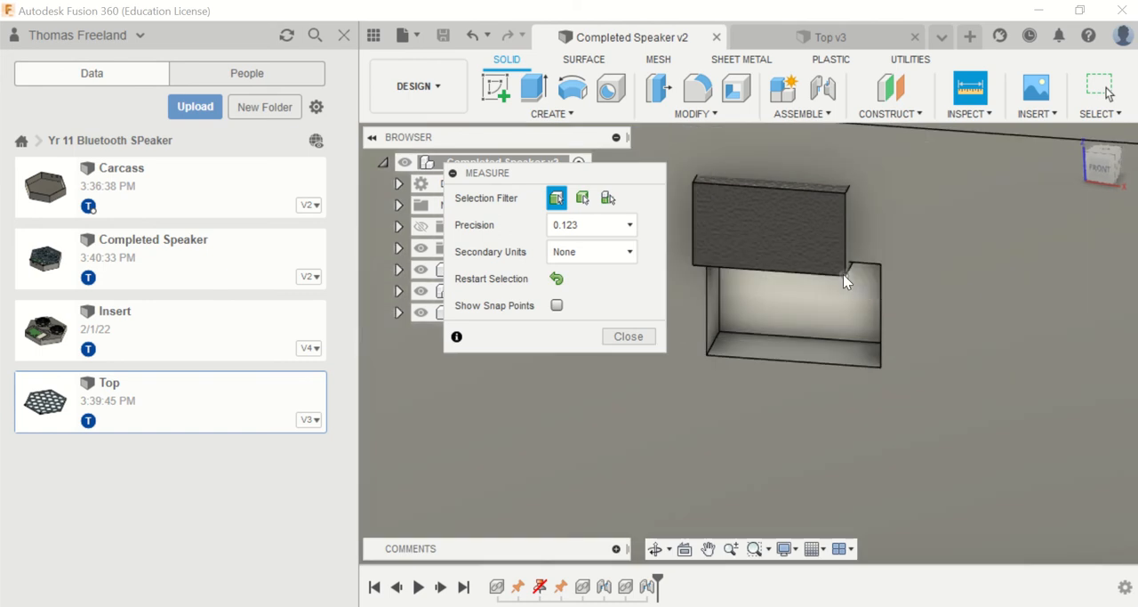
{"action": "left_click", "coordinate": [844, 274]}
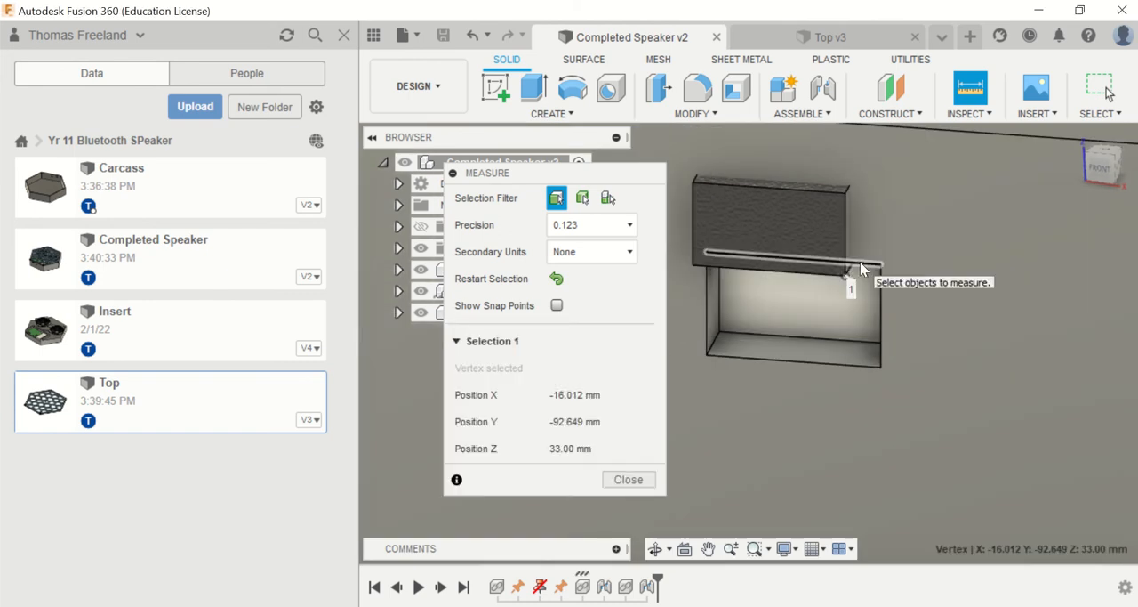
{"action": "left_click", "coordinate": [855, 258]}
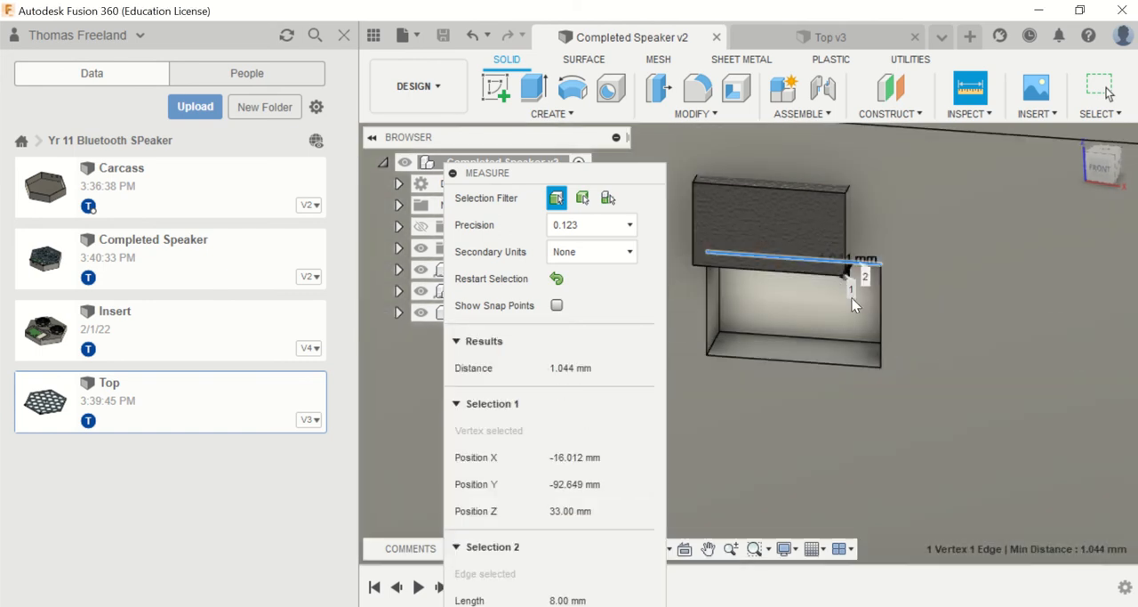
{"action": "key", "text": "Escape"}
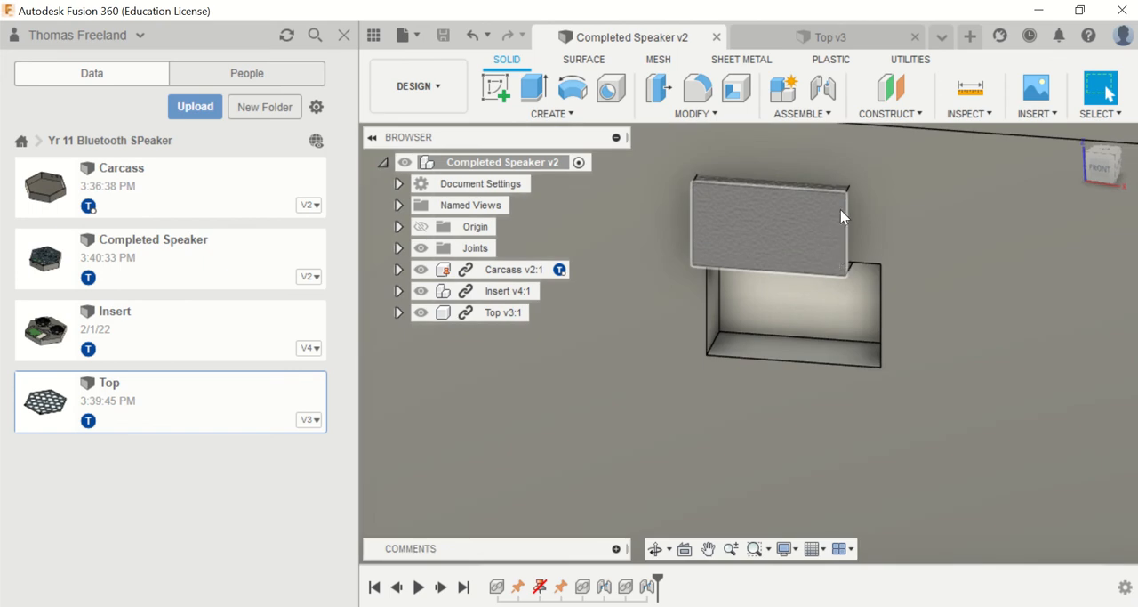
Step: Measure the port opening's height between its lower and upper corners
{"action": "left_click", "coordinate": [971, 93]}
{"action": "left_click", "coordinate": [882, 365]}
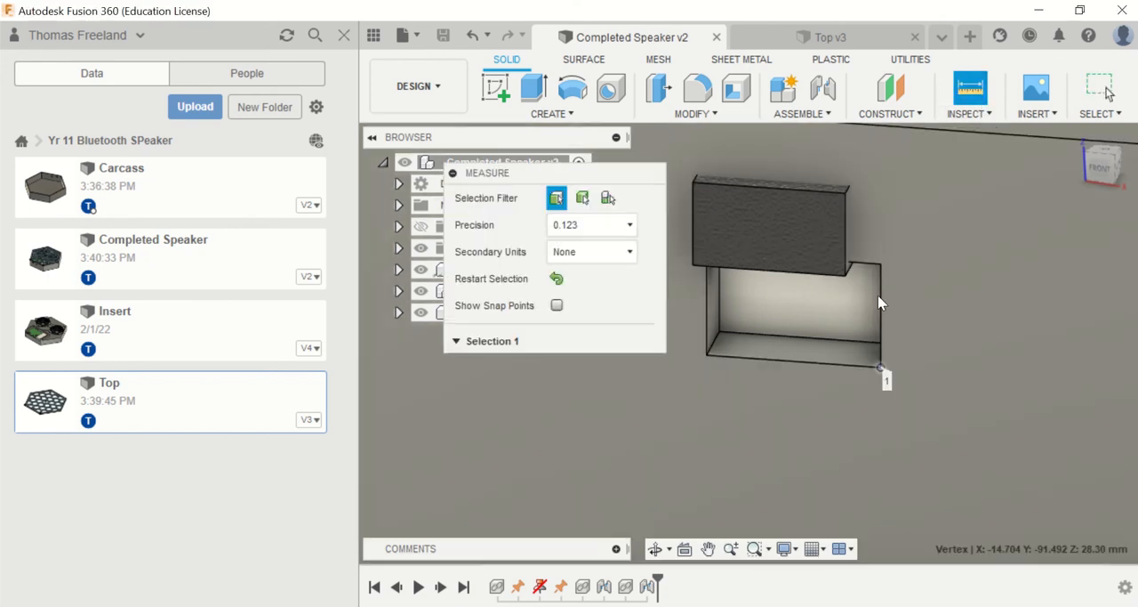
{"action": "left_click", "coordinate": [880, 265]}
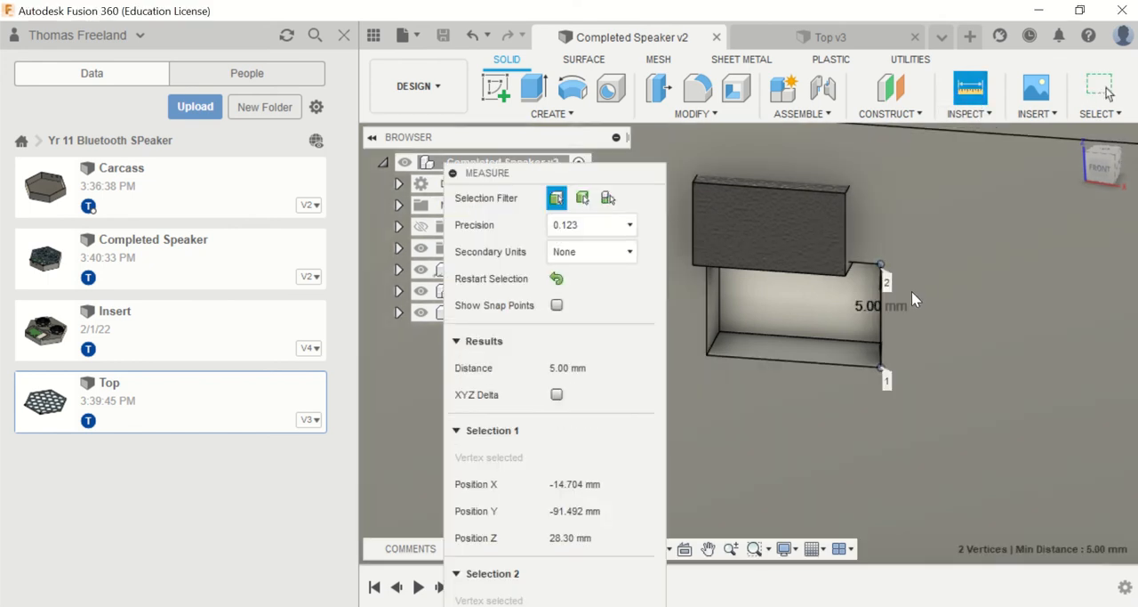
Step: In the Carcass design's open sketch, set the port opening's vertical position dimension to 33.2 mm
{"action": "left_click", "coordinate": [925, 42]}
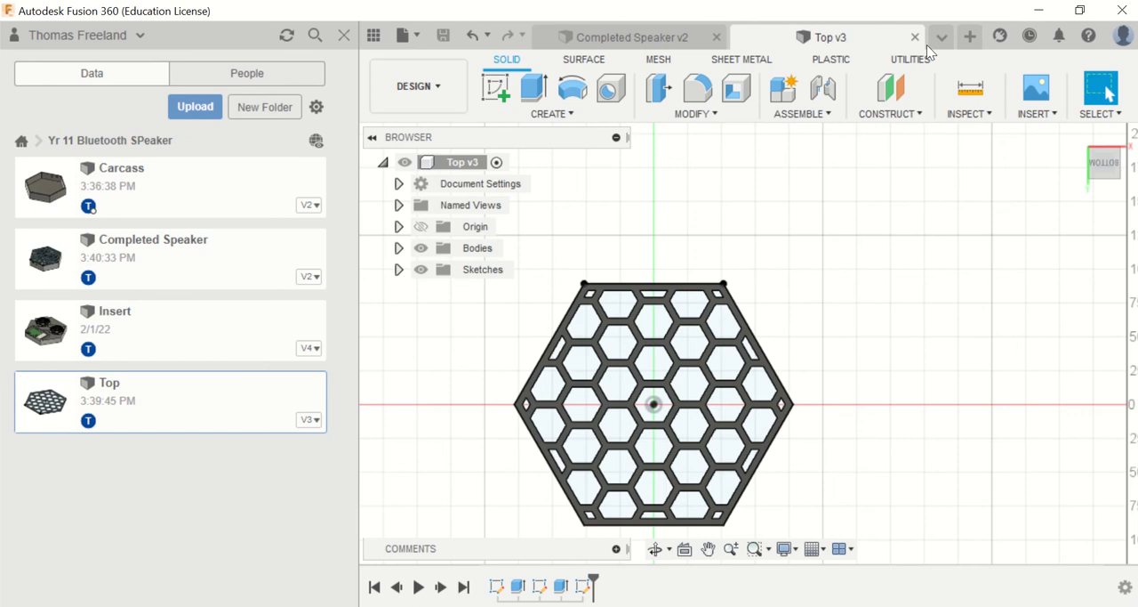
{"action": "left_click", "coordinate": [936, 40]}
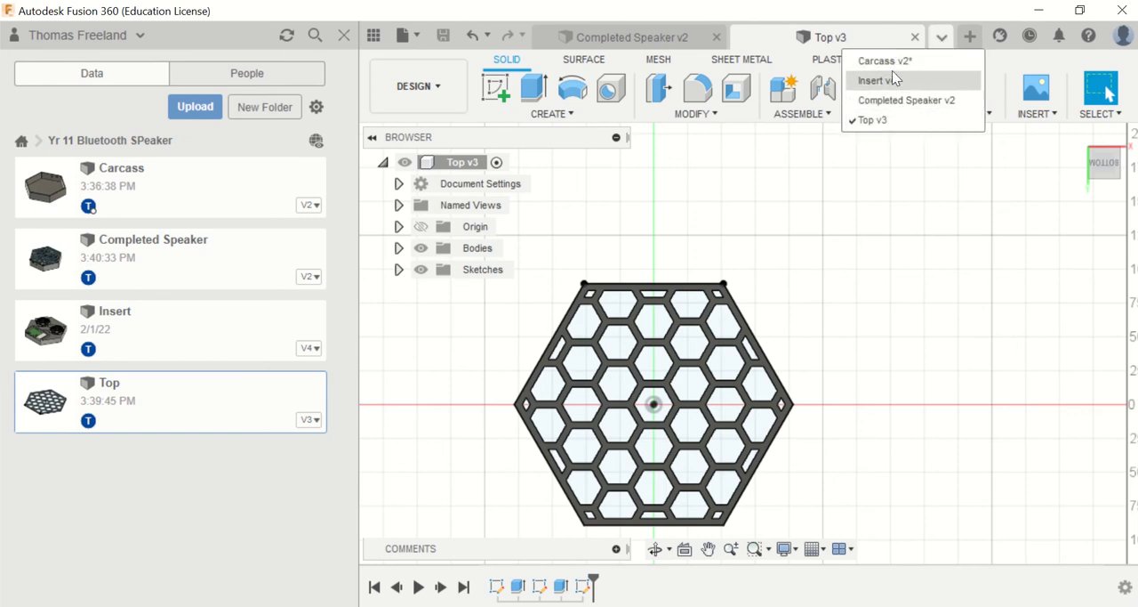
{"action": "left_click", "coordinate": [895, 80]}
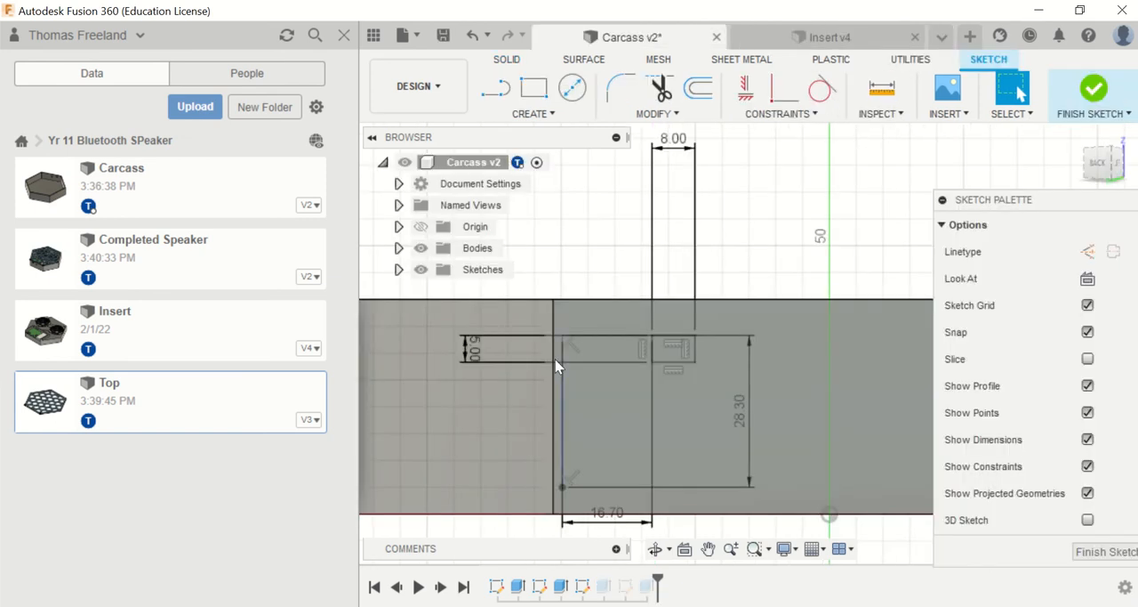
{"action": "double_click", "coordinate": [741, 409]}
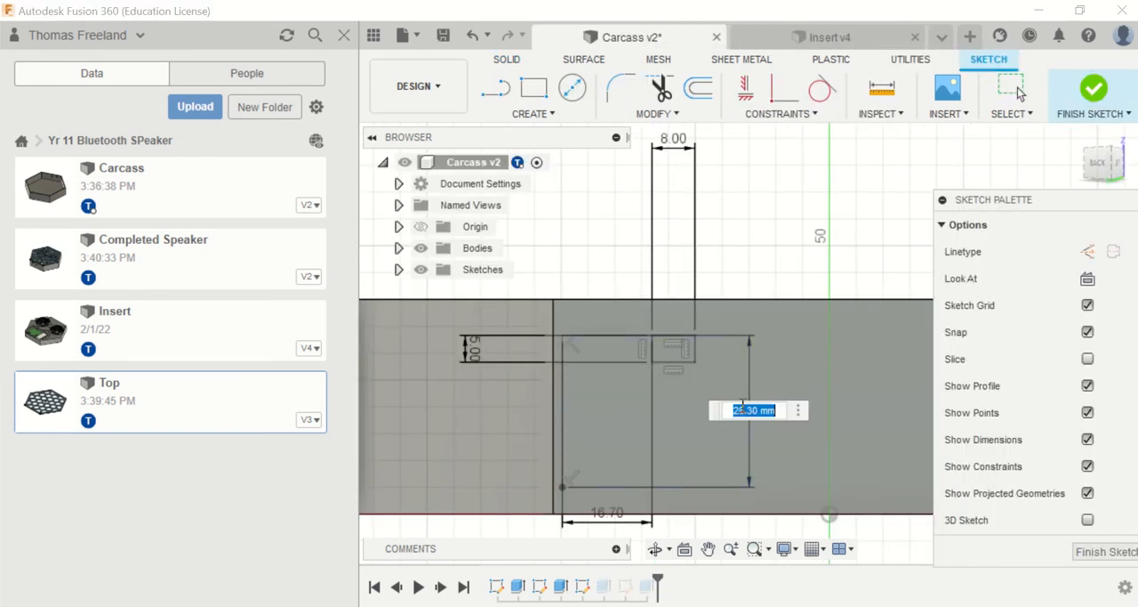
{"action": "type", "text": "33.20"}
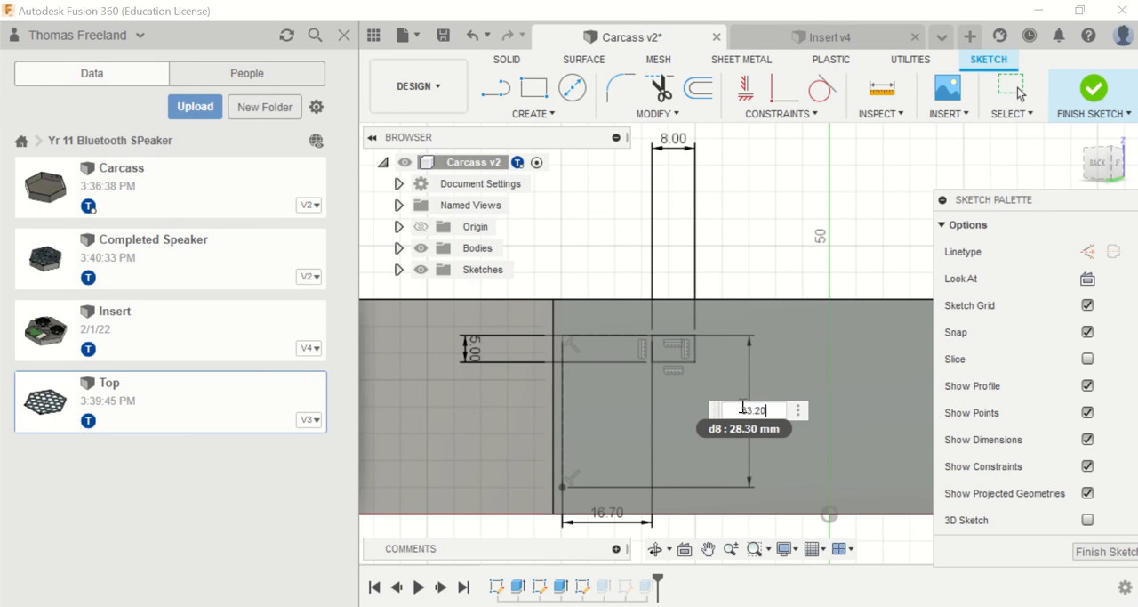
{"action": "key", "text": "Return"}
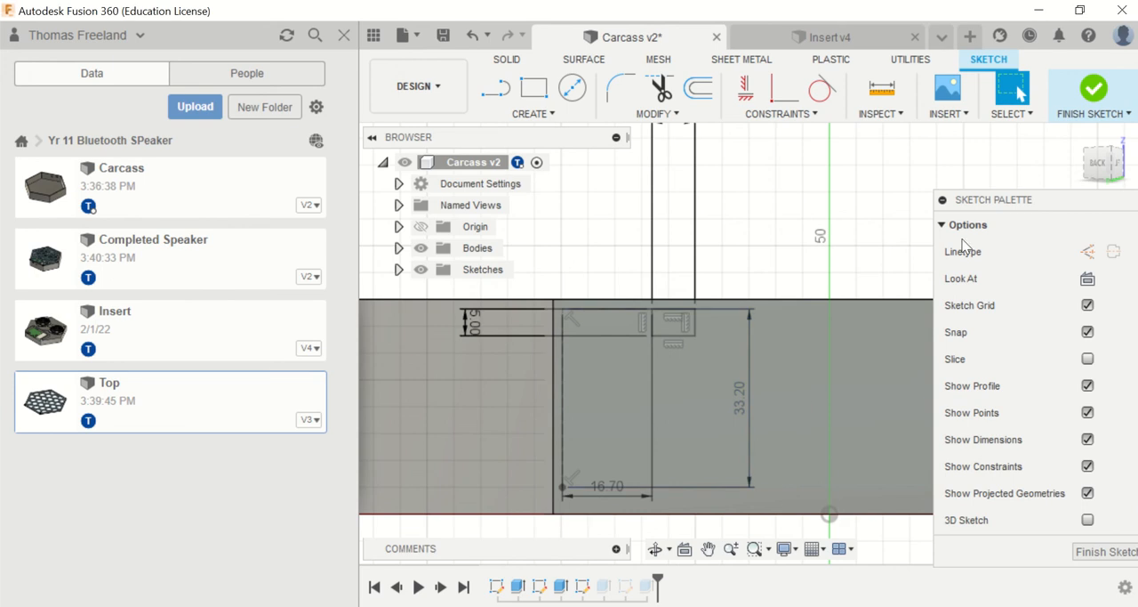
Step: Finish the port opening sketch and save the Carcass design as a new version
{"action": "left_click", "coordinate": [1093, 88]}
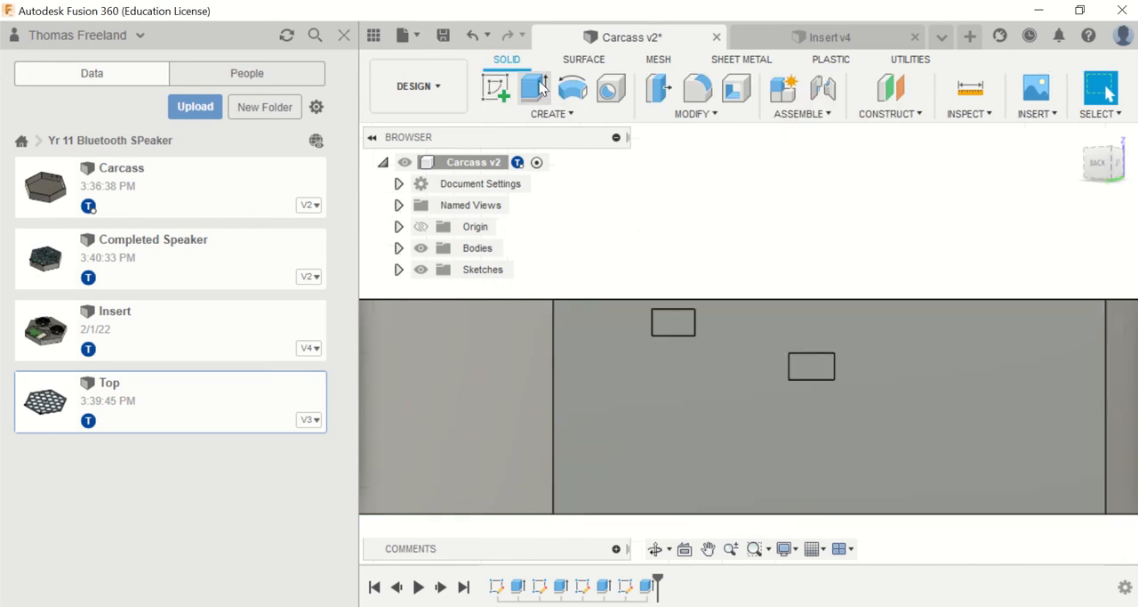
{"action": "left_click", "coordinate": [443, 34]}
{"action": "left_click", "coordinate": [538, 338]}
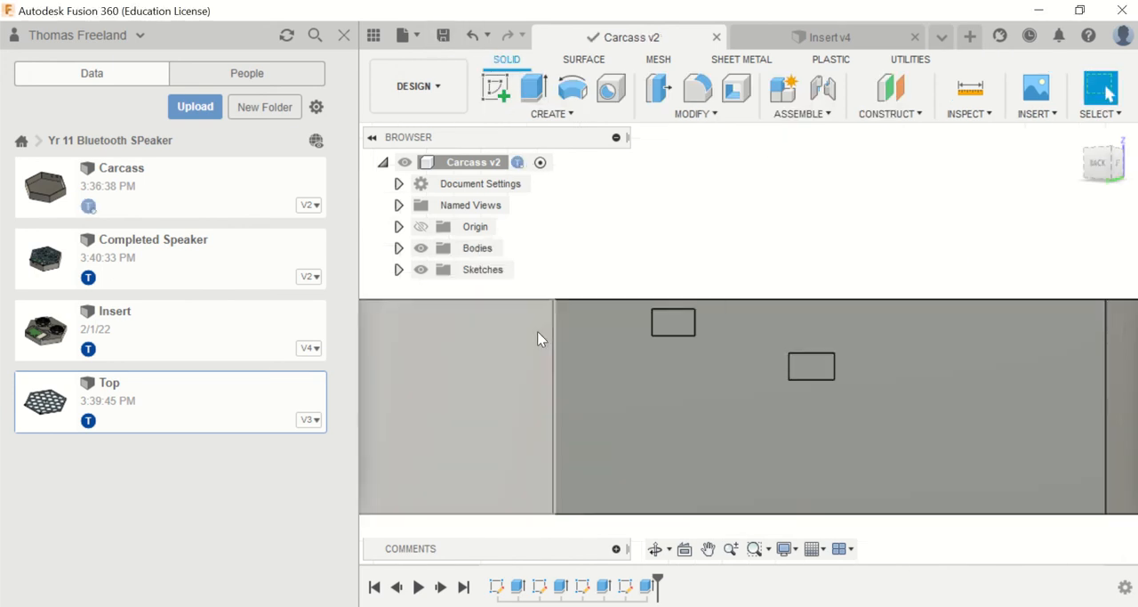
Step: Update the out-of-date Carcass reference in the Completed Speaker design and inspect the block's fit in the opening
{"action": "left_click", "coordinate": [951, 44]}
{"action": "left_click", "coordinate": [922, 98]}
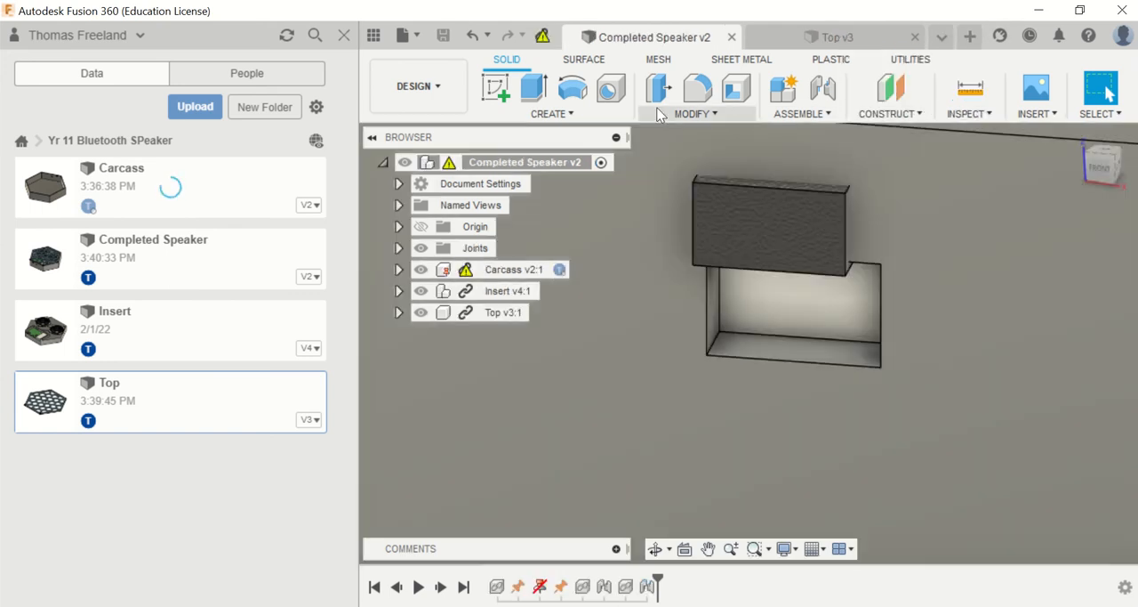
{"action": "left_click", "coordinate": [539, 36]}
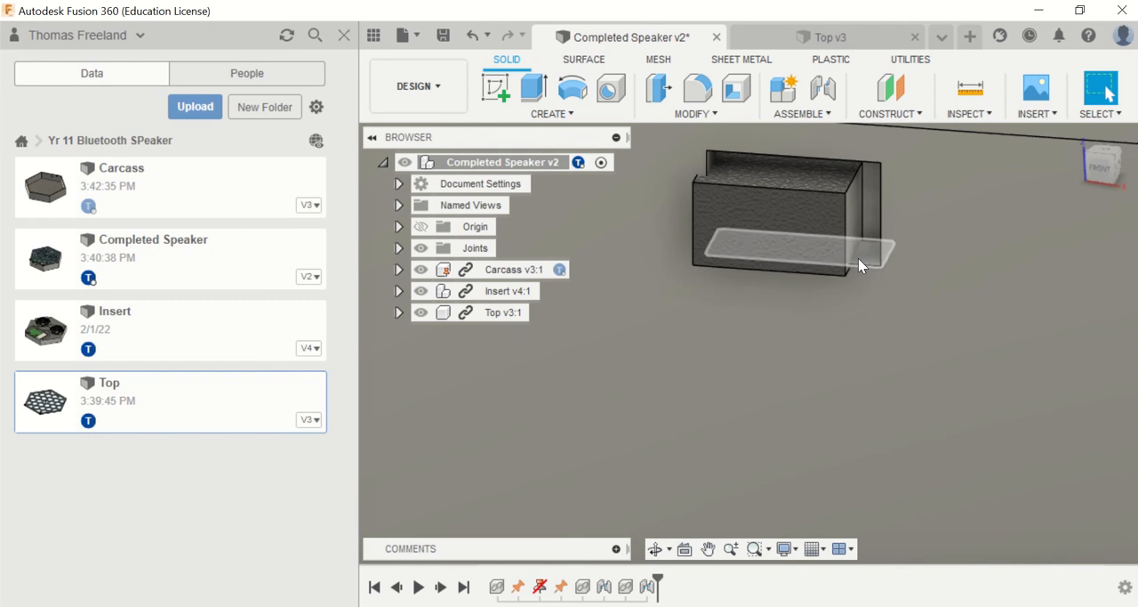
{"action": "scroll", "coordinate": [845, 291], "scroll_direction": "up", "scroll_amount": 2}
{"action": "scroll", "coordinate": [846, 291], "scroll_direction": "down", "scroll_amount": 4}
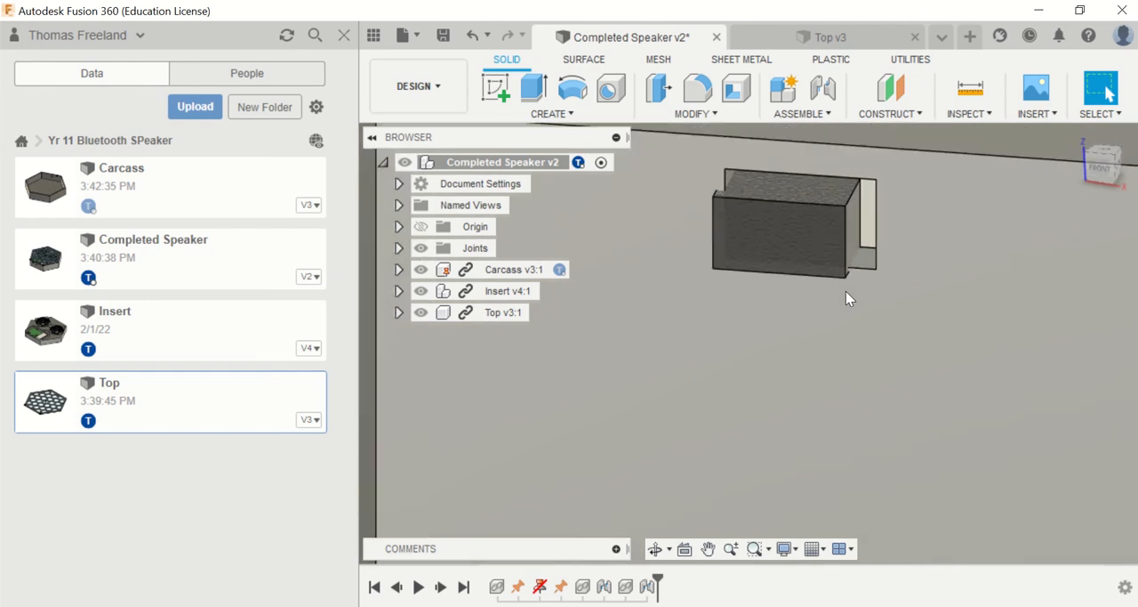
{"action": "scroll", "coordinate": [852, 272], "scroll_direction": "up", "scroll_amount": 1}
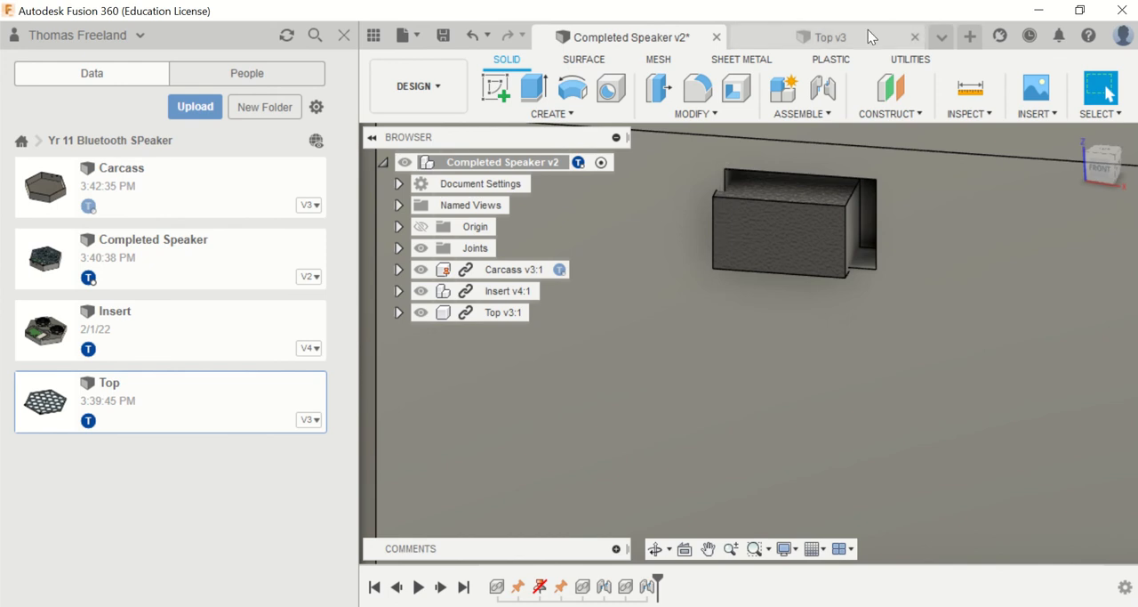
Step: Switch to the Carcass design and open the upper port opening's sketch for editing
{"action": "left_click", "coordinate": [868, 32]}
{"action": "left_click", "coordinate": [944, 37]}
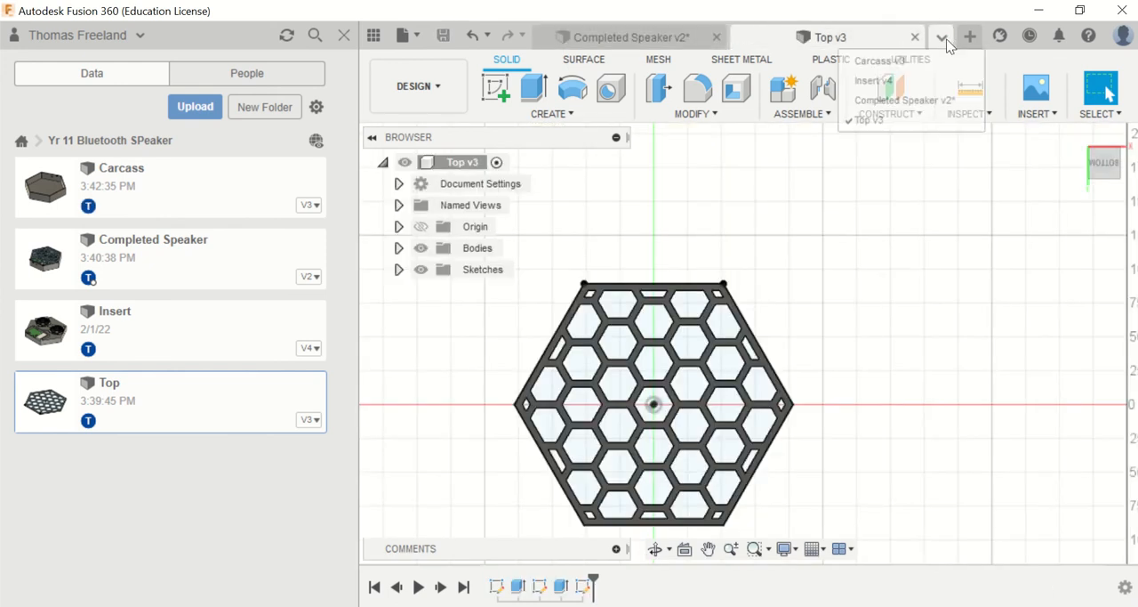
{"action": "left_click", "coordinate": [883, 62]}
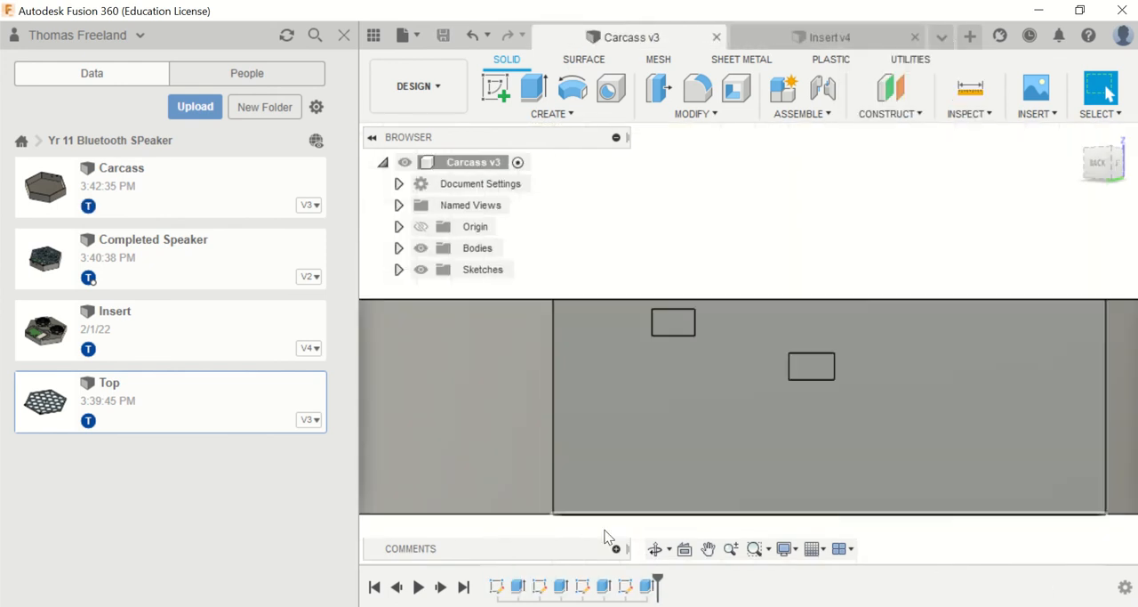
{"action": "right_click", "coordinate": [583, 586]}
{"action": "left_click", "coordinate": [643, 406]}
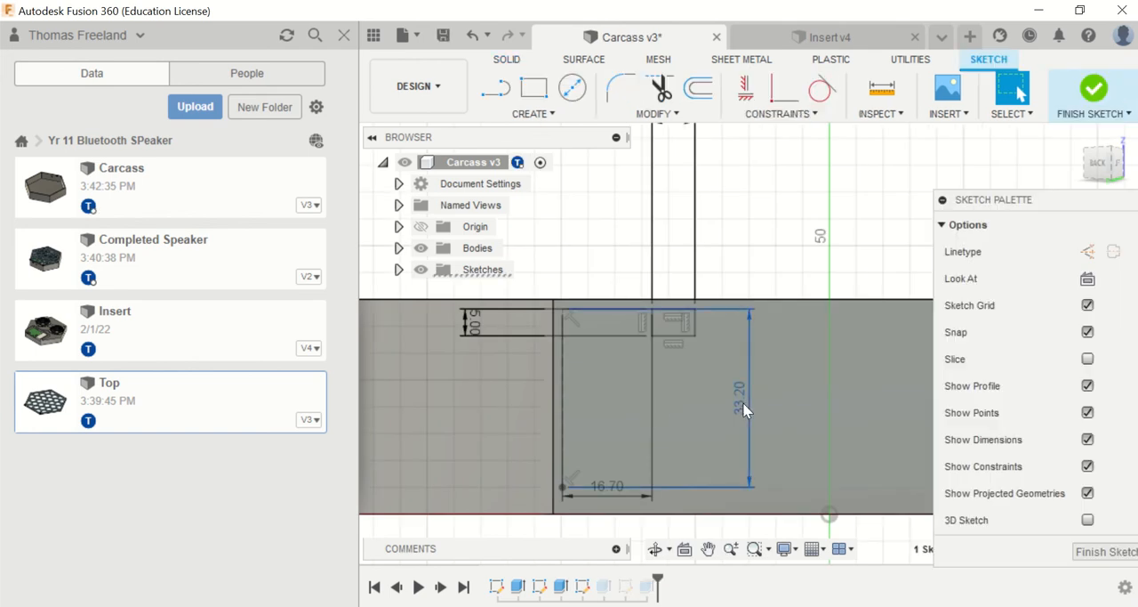
{"action": "double_click", "coordinate": [745, 410]}
{"action": "left_click", "coordinate": [751, 400]}
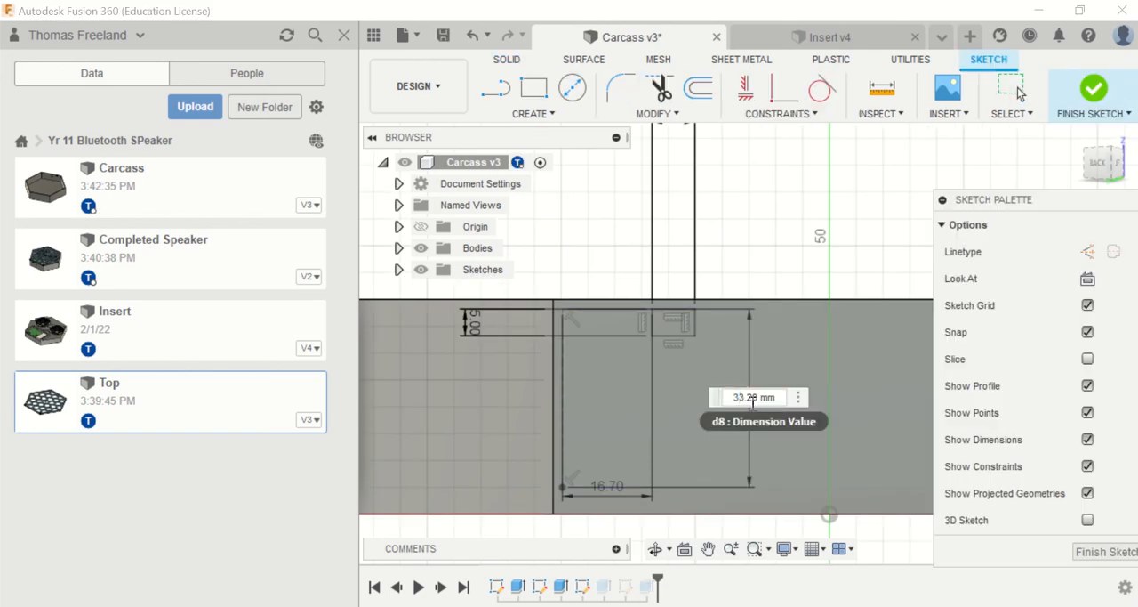
{"action": "left_click", "coordinate": [621, 487]}
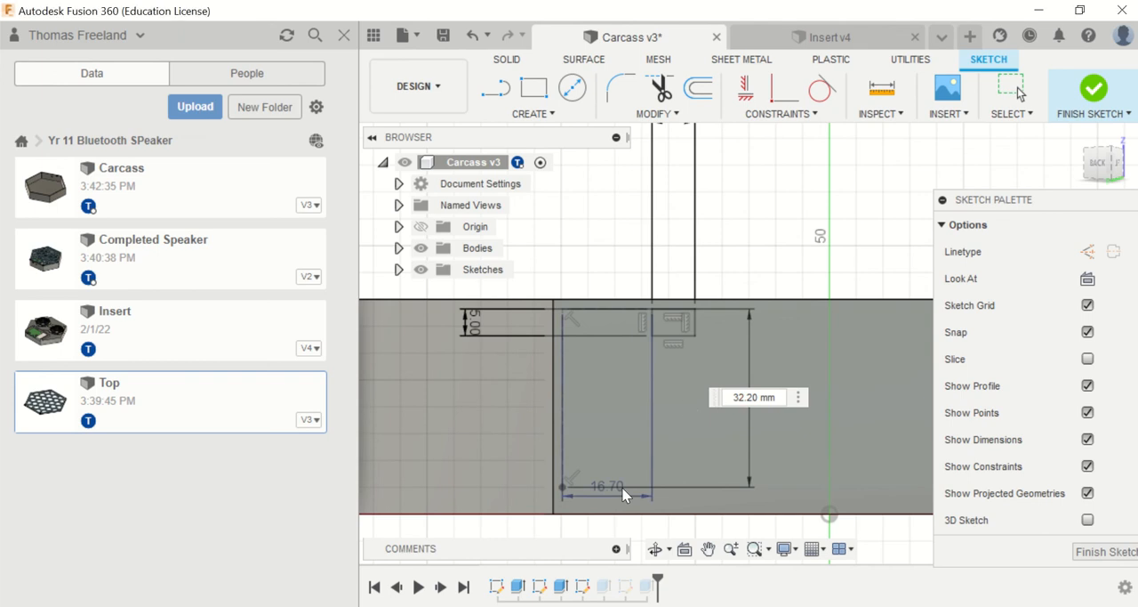
{"action": "double_click", "coordinate": [606, 487]}
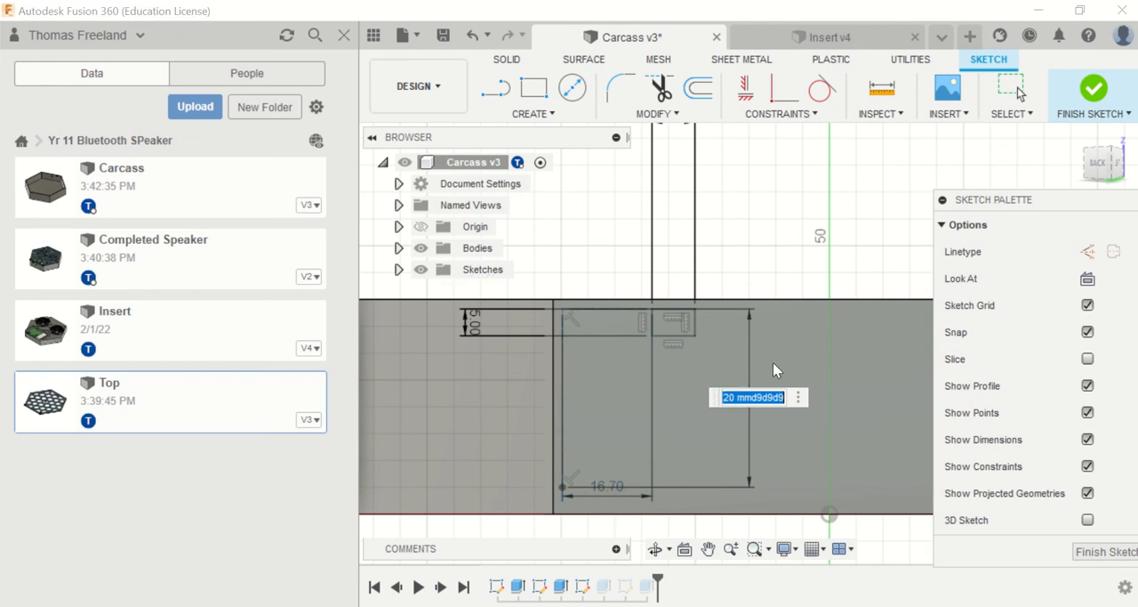
{"action": "key", "text": "Escape"}
Step: Set the port opening's vertical position dimension to 32.2 mm and its horizontal position dimension to 15.7 mm
{"action": "double_click", "coordinate": [746, 411]}
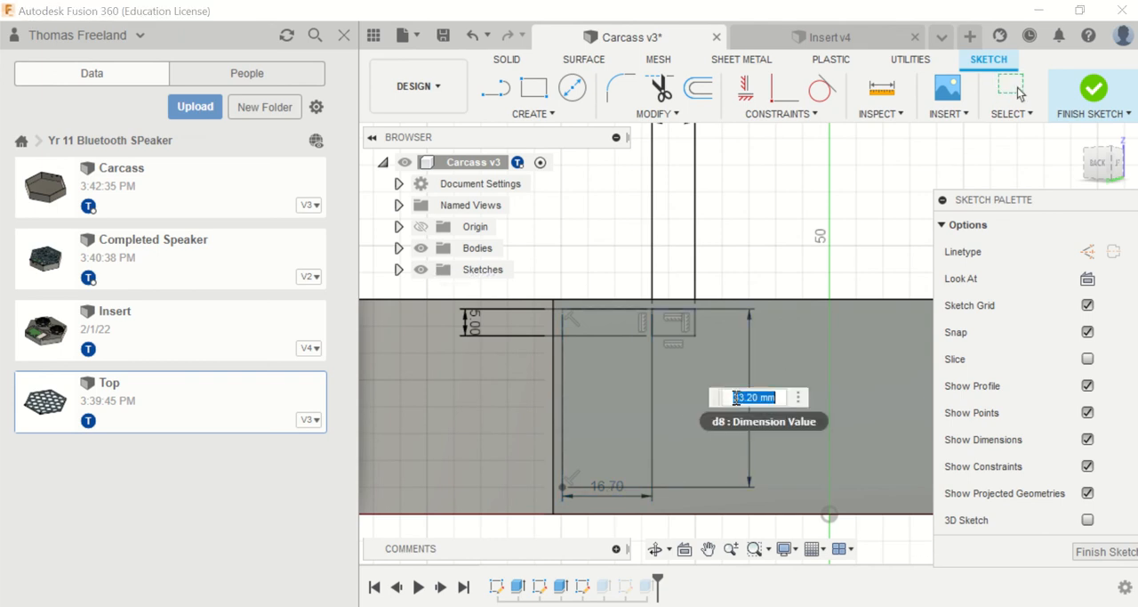
{"action": "left_click", "coordinate": [745, 397]}
{"action": "key", "text": "Return"}
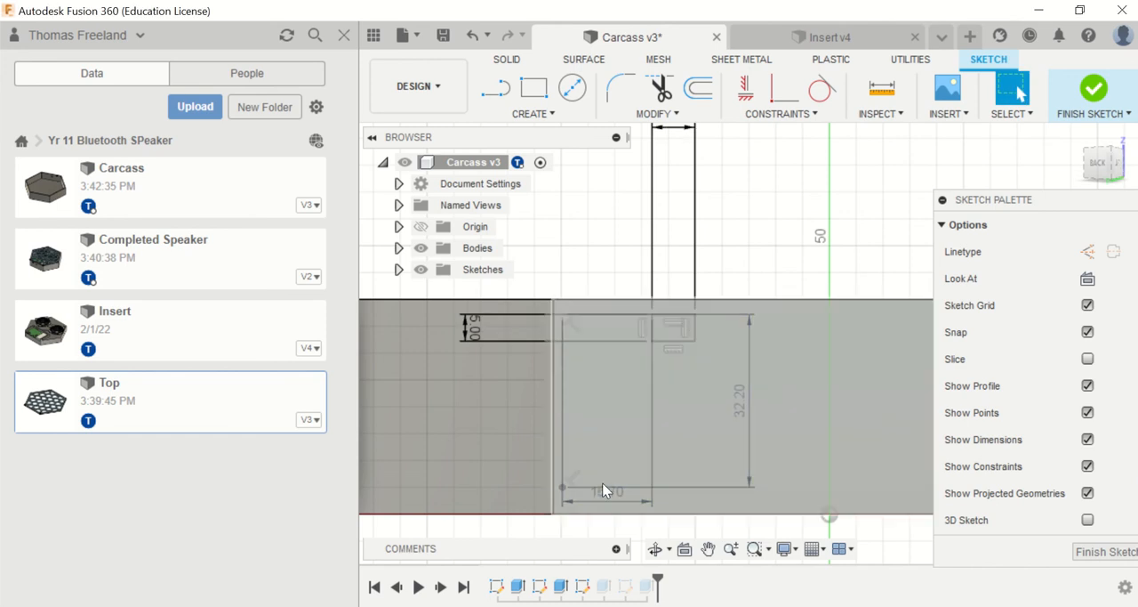
{"action": "double_click", "coordinate": [608, 492]}
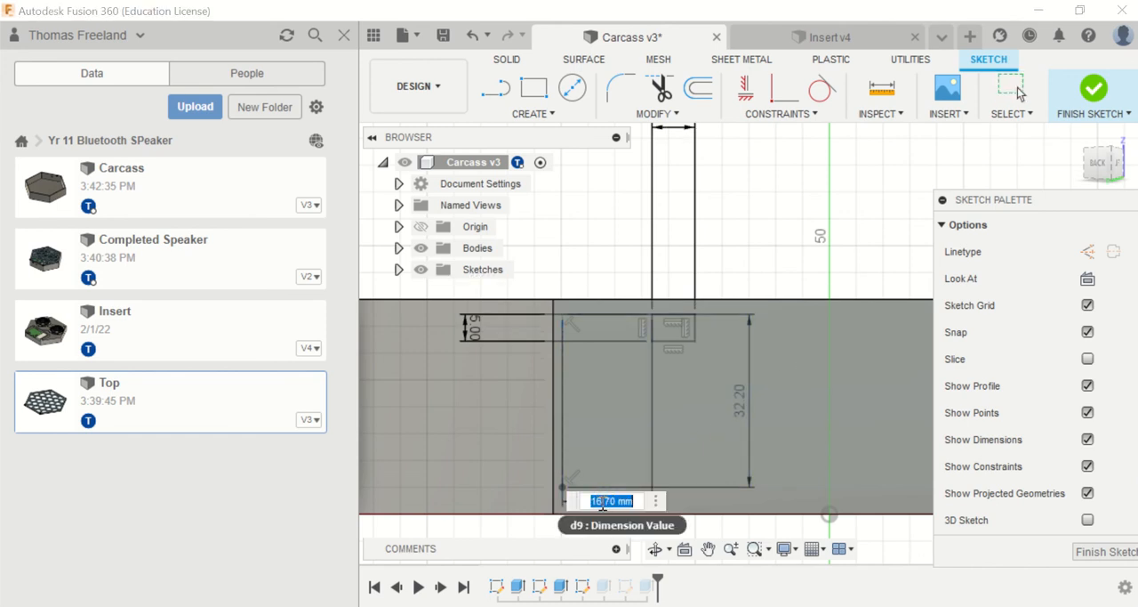
{"action": "left_click", "coordinate": [618, 501]}
Step: Finish the port opening sketch and save Carcass as a new version with the default description
{"action": "left_click", "coordinate": [1093, 91]}
{"action": "left_click", "coordinate": [443, 35]}
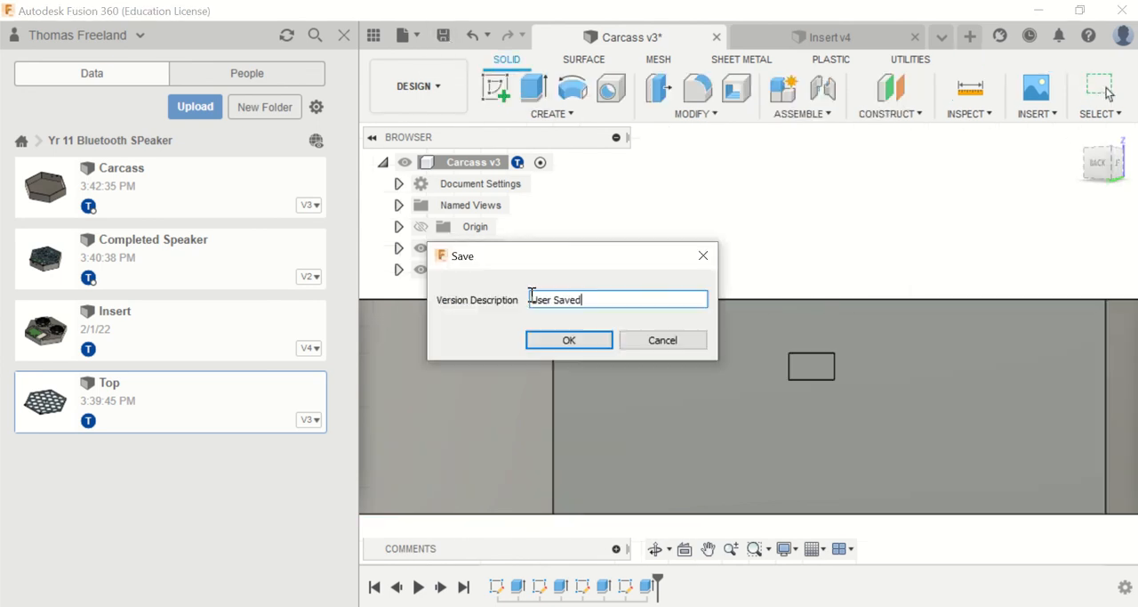
{"action": "left_click", "coordinate": [562, 348]}
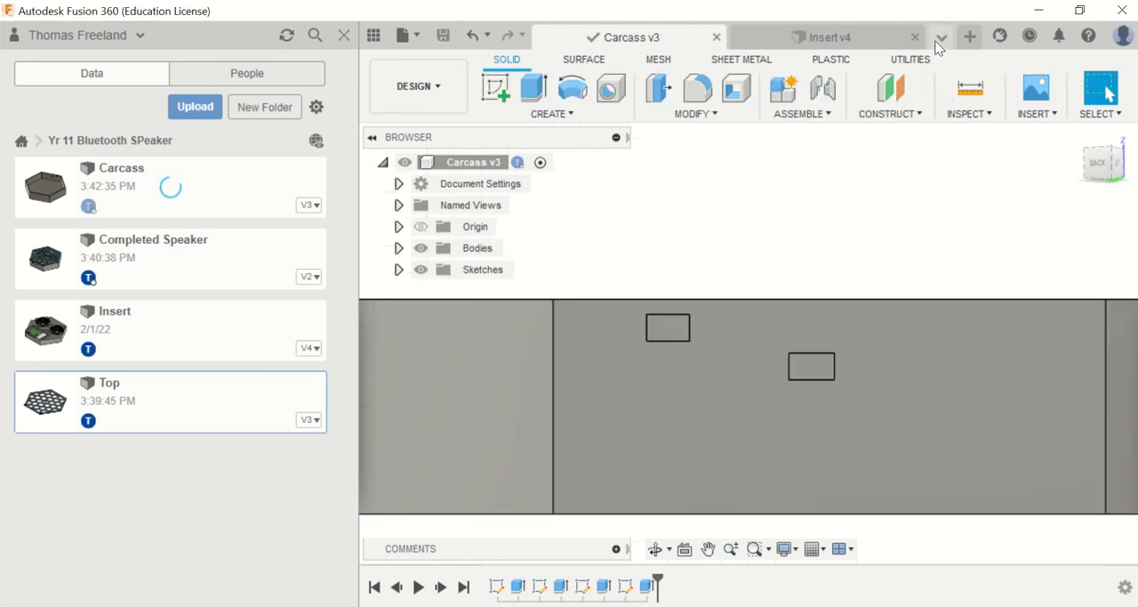
Step: Return to the Completed Speaker design, update its Carcass reference and save the assembly as a new version
{"action": "left_click", "coordinate": [944, 38]}
{"action": "left_click", "coordinate": [918, 94]}
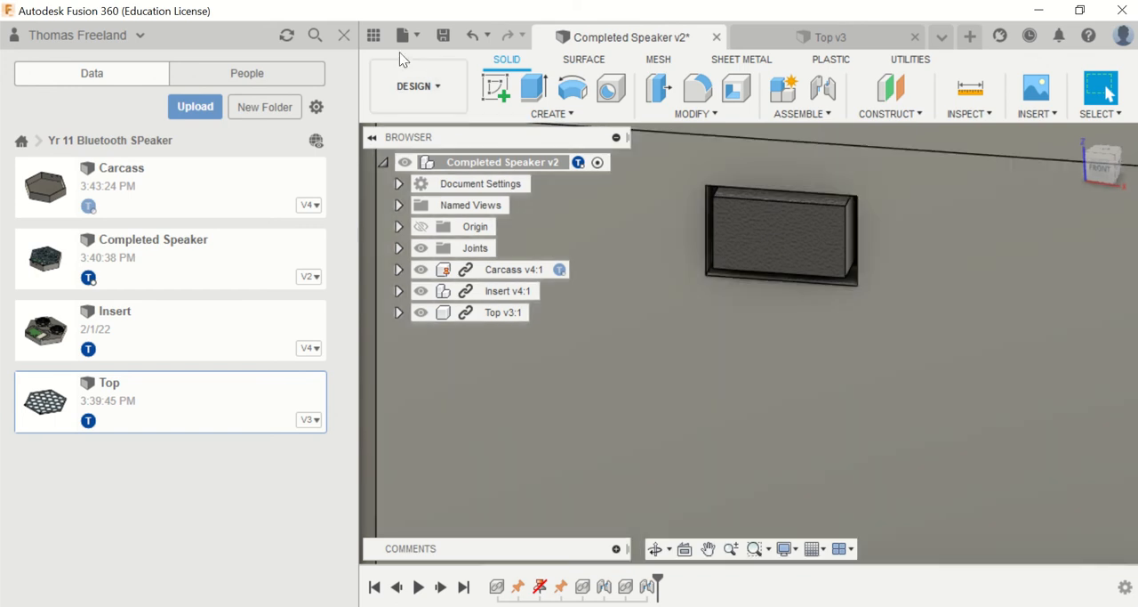
{"action": "left_click", "coordinate": [440, 38]}
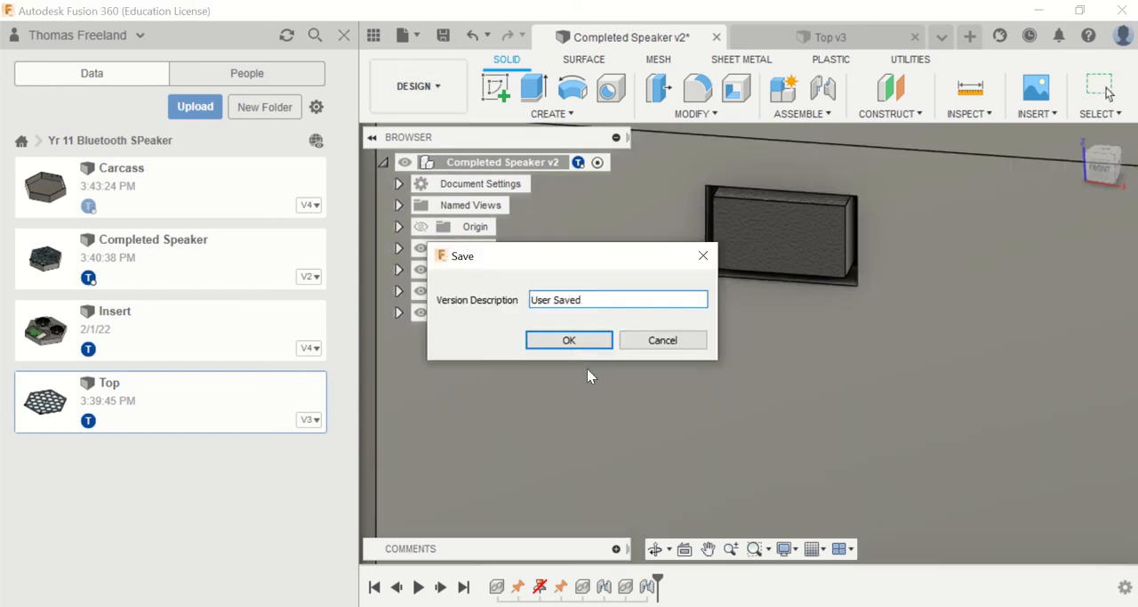
{"action": "left_click", "coordinate": [591, 342]}
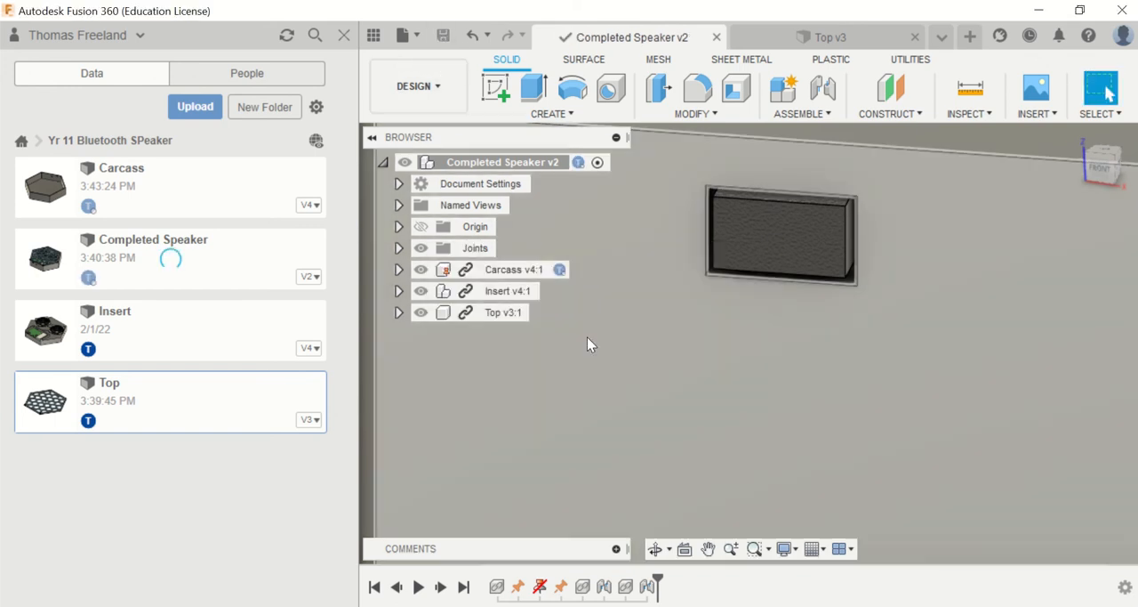
Step: Inspect the whole speaker in the Render workspace, including its honeycomb top and port openings, and return to the Design workspace
{"action": "scroll", "coordinate": [574, 347], "scroll_direction": "down", "scroll_amount": 5}
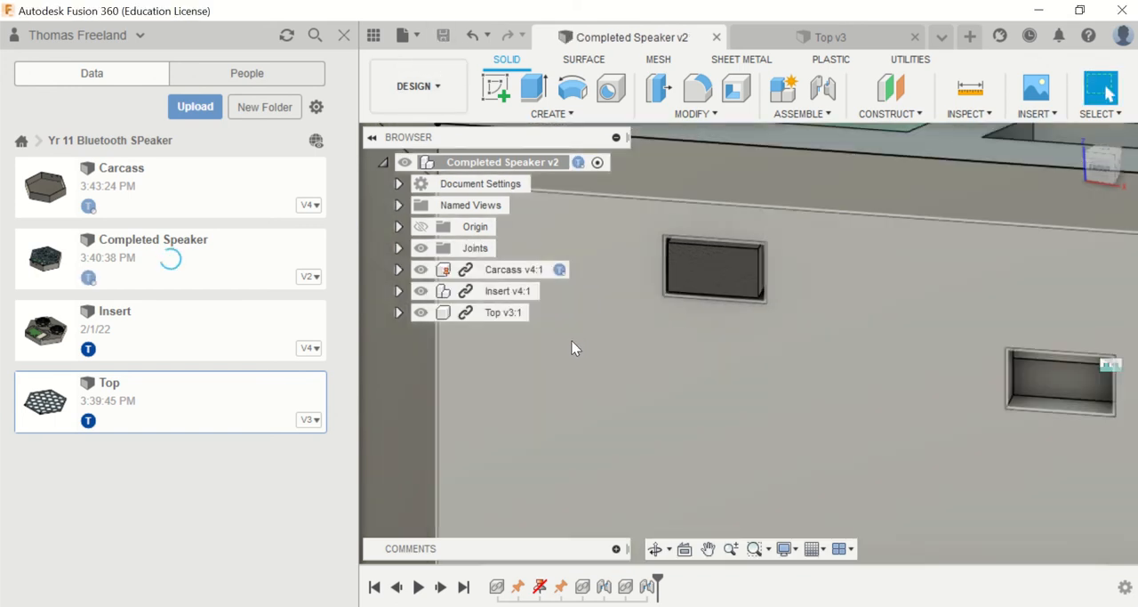
{"action": "scroll", "coordinate": [563, 345], "scroll_direction": "down", "scroll_amount": 5}
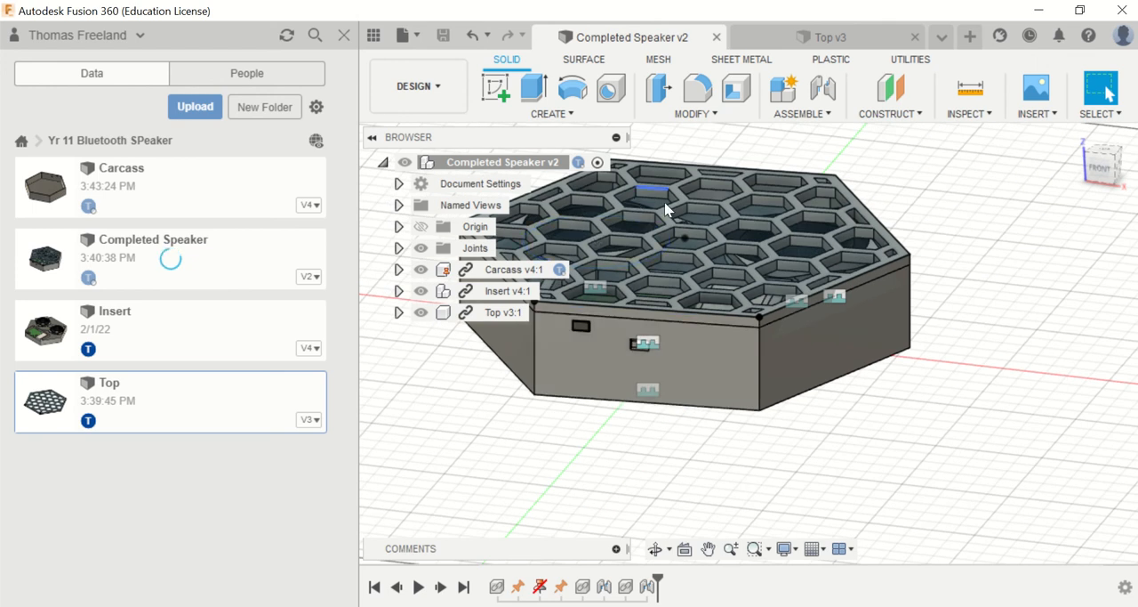
{"action": "scroll", "coordinate": [630, 233], "scroll_direction": "down", "scroll_amount": 2}
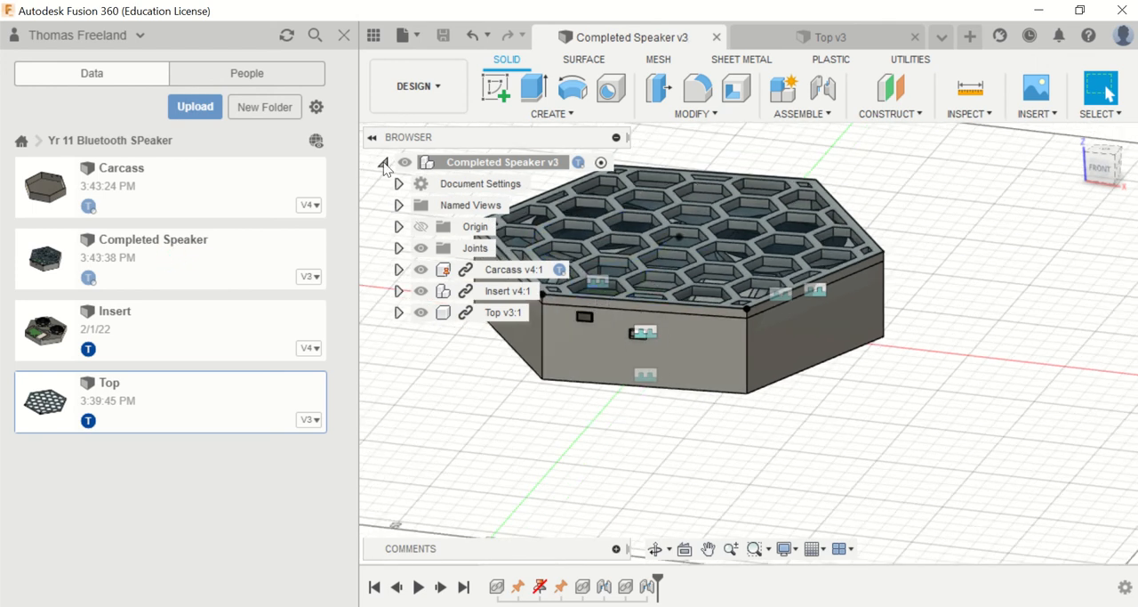
{"action": "left_click", "coordinate": [428, 91]}
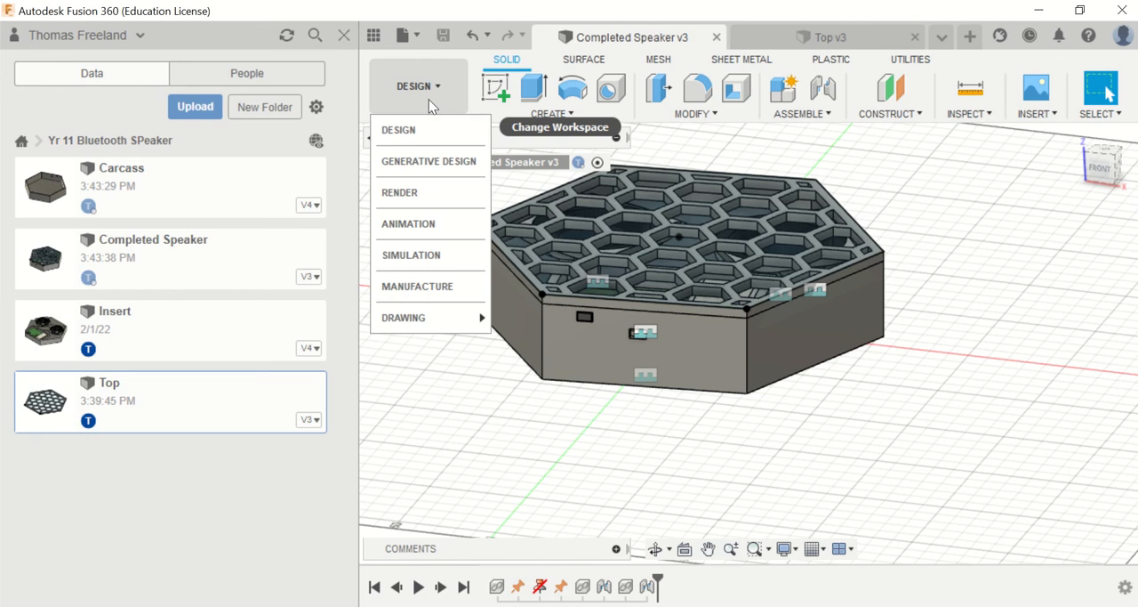
{"action": "left_click", "coordinate": [405, 194]}
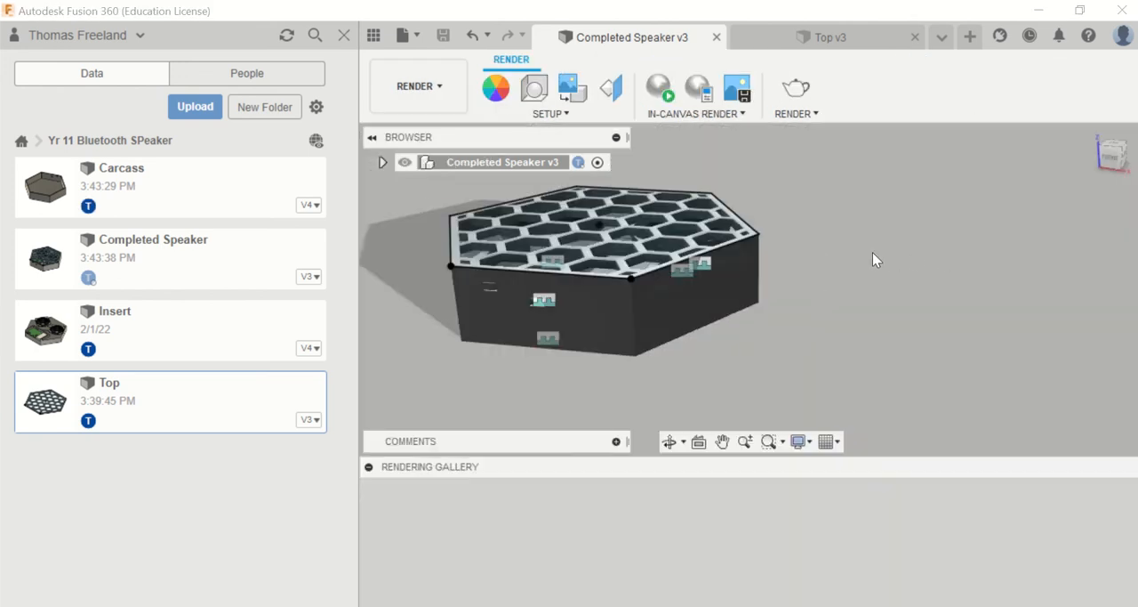
{"action": "scroll", "coordinate": [476, 246], "scroll_direction": "up", "scroll_amount": 5}
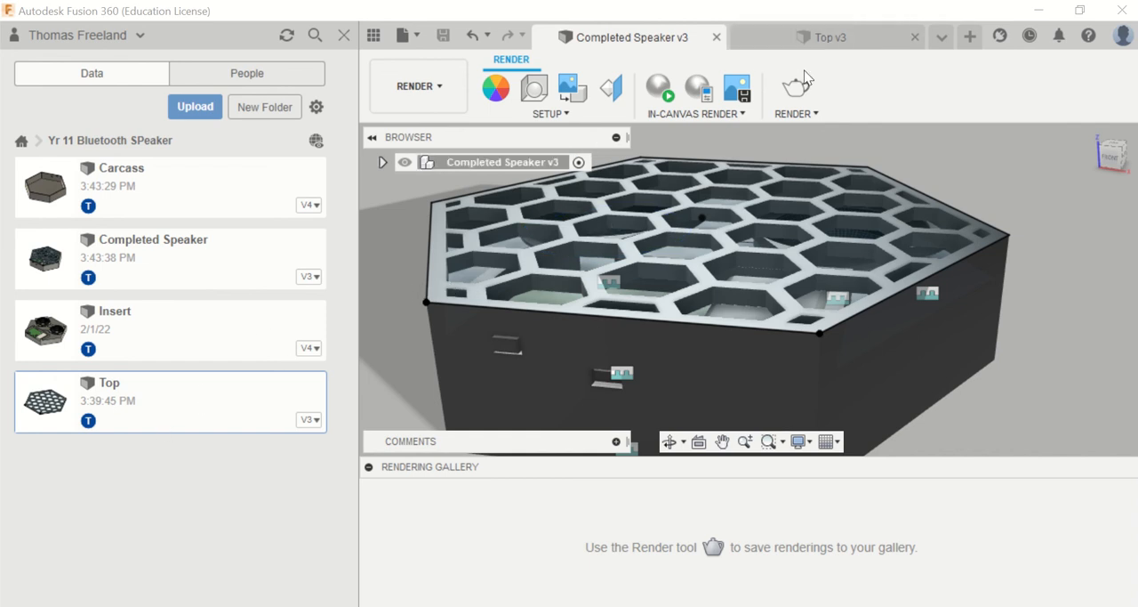
{"action": "left_click", "coordinate": [441, 99]}
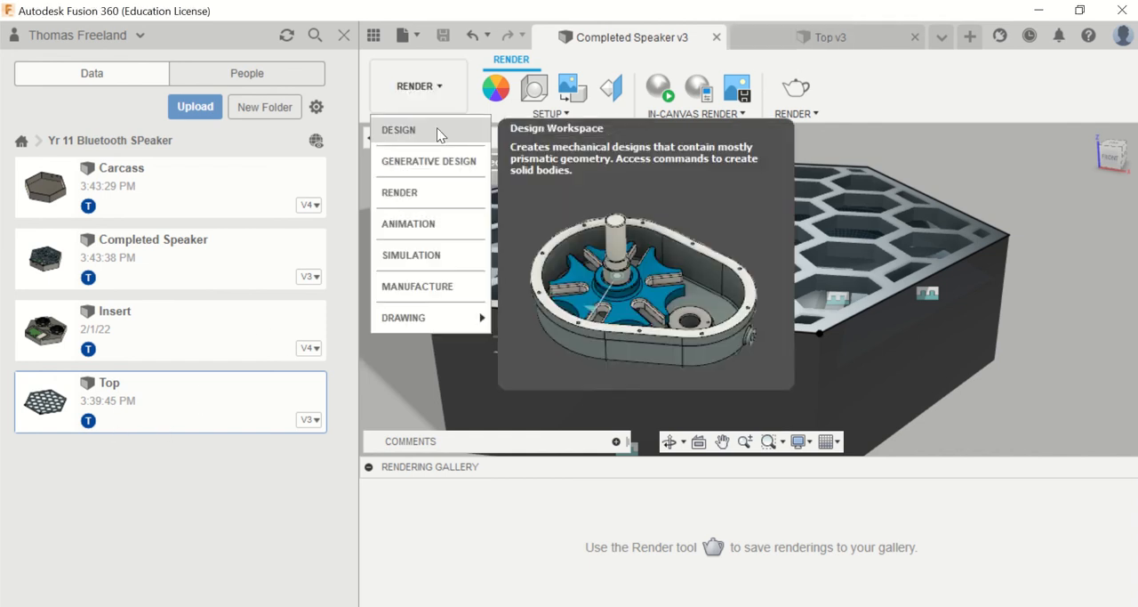
{"action": "left_click", "coordinate": [436, 127]}
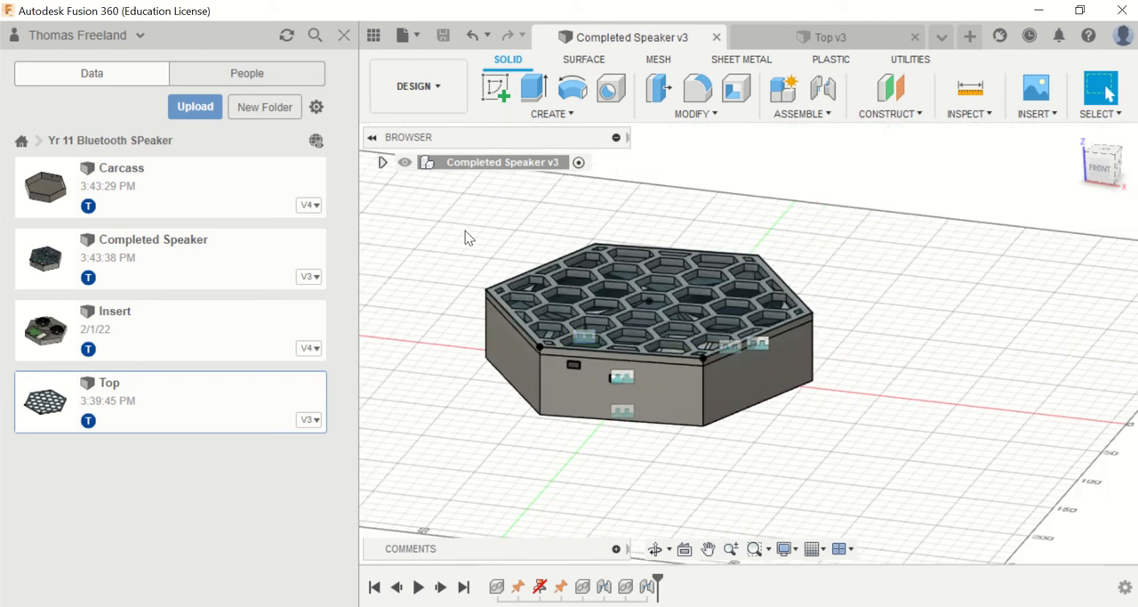
Step: Edit the Top component in place and try to open its last sketch for editing
{"action": "left_click", "coordinate": [383, 163]}
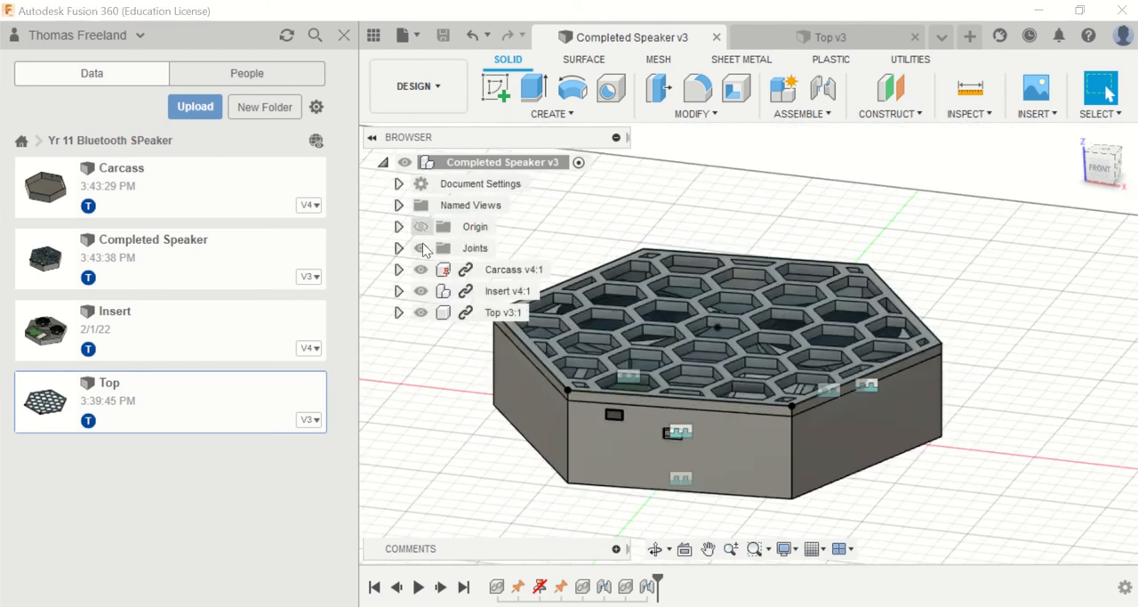
{"action": "left_click", "coordinate": [500, 313]}
{"action": "right_click", "coordinate": [500, 312]}
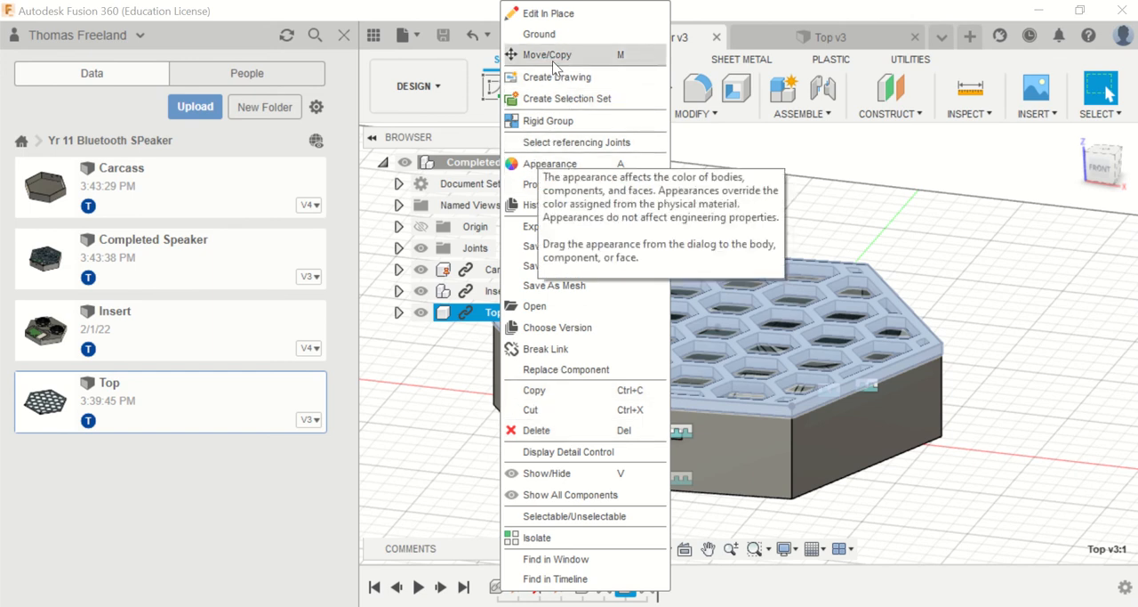
{"action": "left_click", "coordinate": [909, 496]}
{"action": "right_click", "coordinate": [627, 587]}
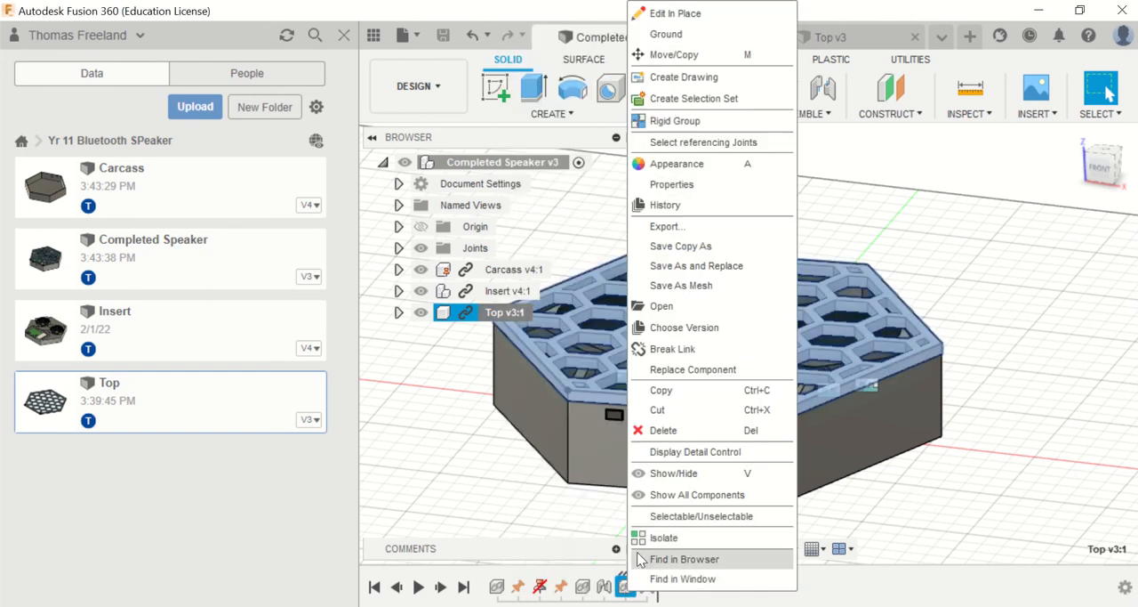
{"action": "left_click", "coordinate": [724, 22]}
{"action": "left_click", "coordinate": [761, 385]}
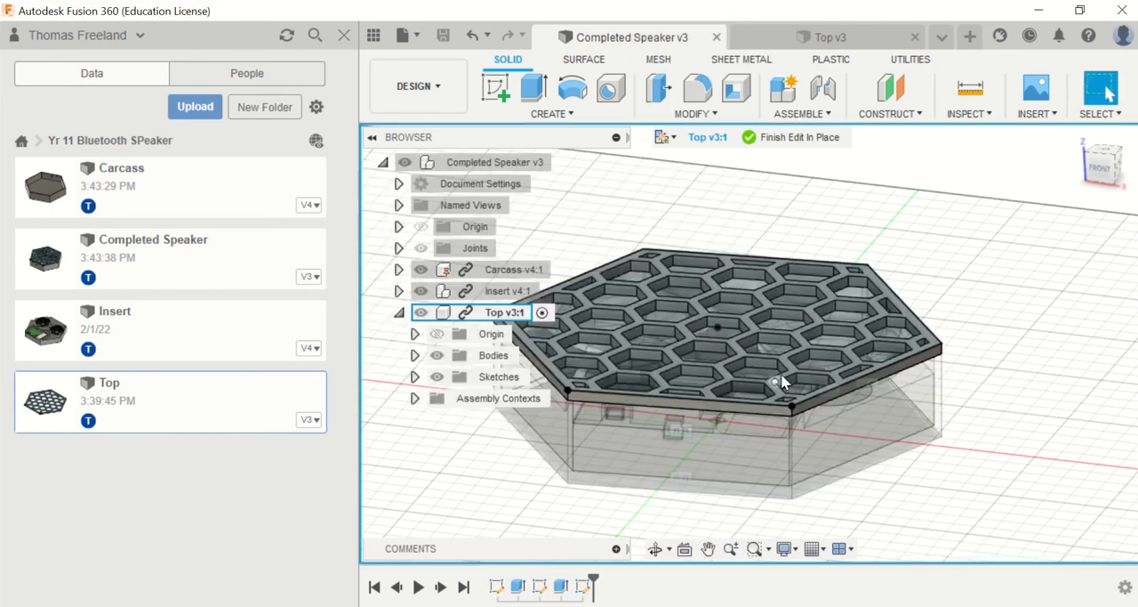
{"action": "right_click", "coordinate": [583, 593]}
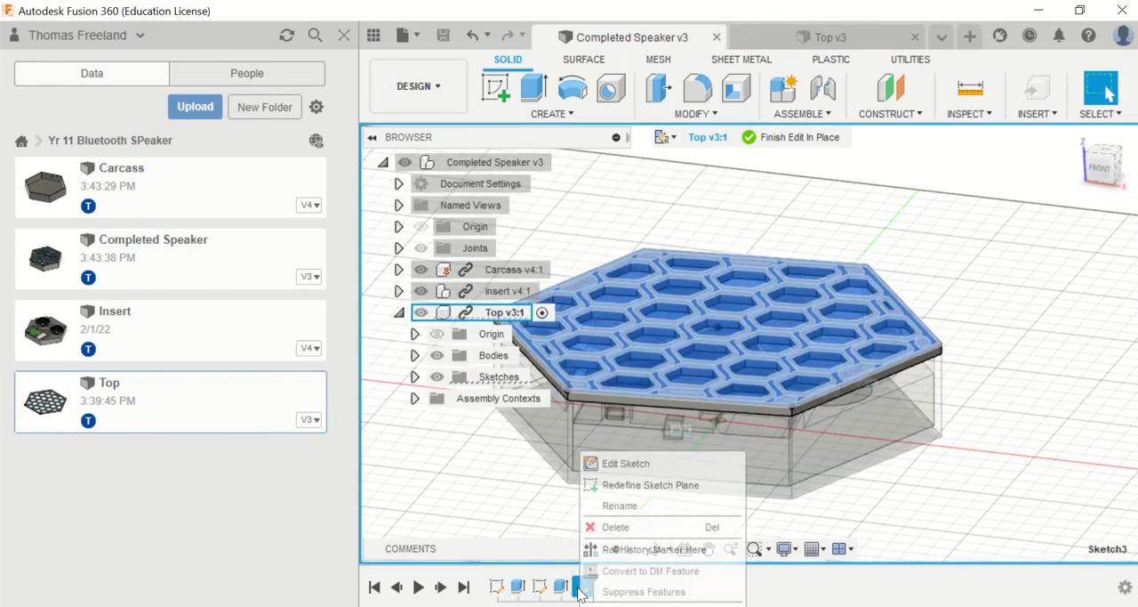
{"action": "left_click", "coordinate": [660, 456]}
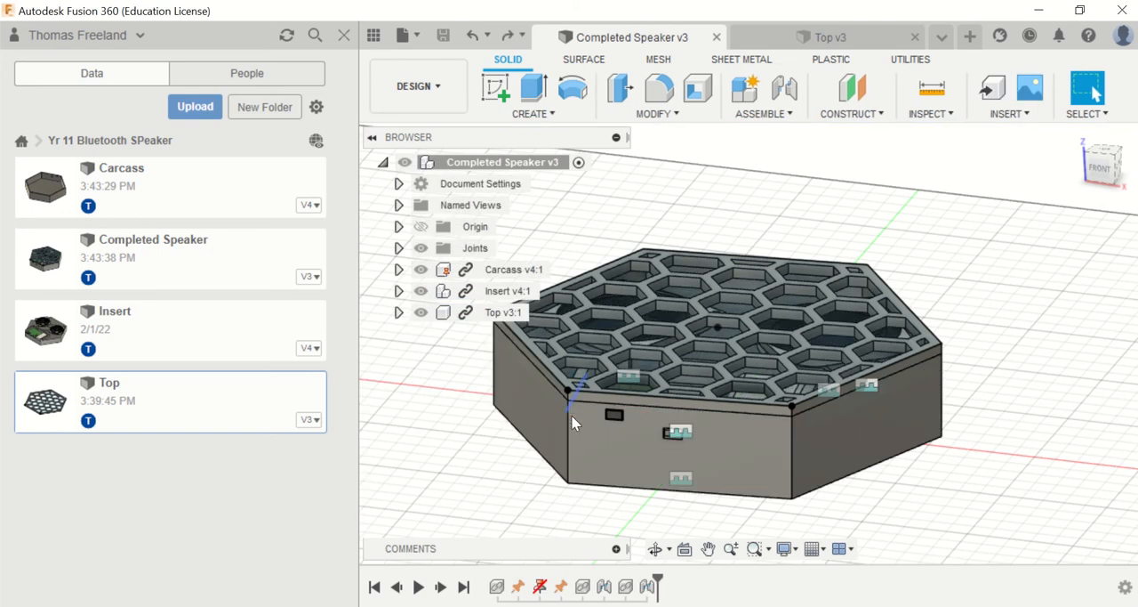
Step: Delete the Top component's insert feature from the assembly timeline despite its dependent features
{"action": "right_click", "coordinate": [633, 588]}
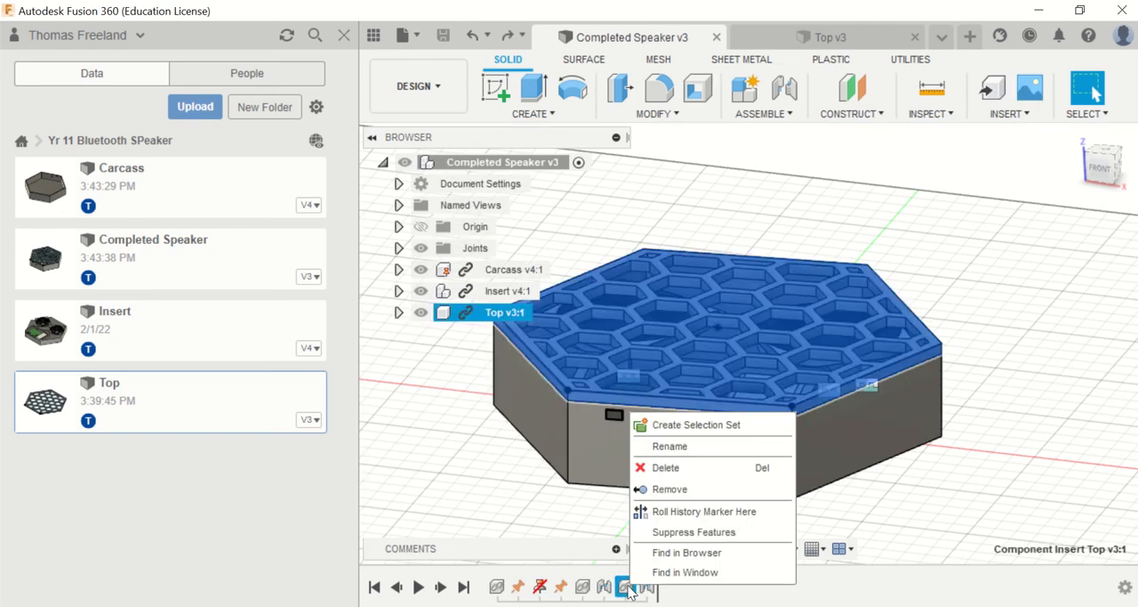
{"action": "left_click", "coordinate": [679, 489]}
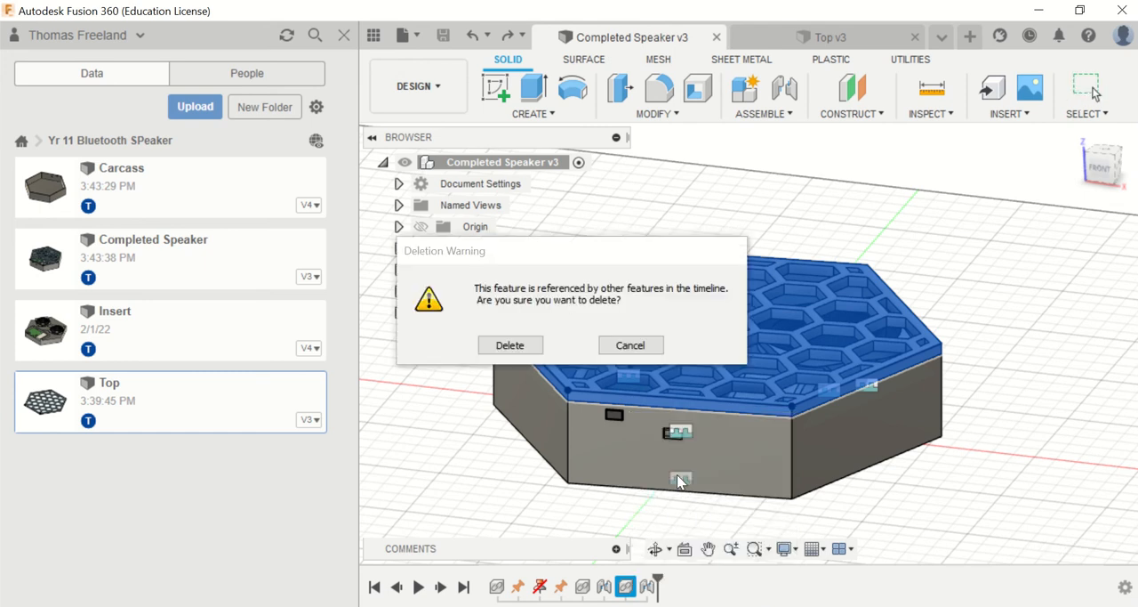
{"action": "left_click", "coordinate": [509, 344]}
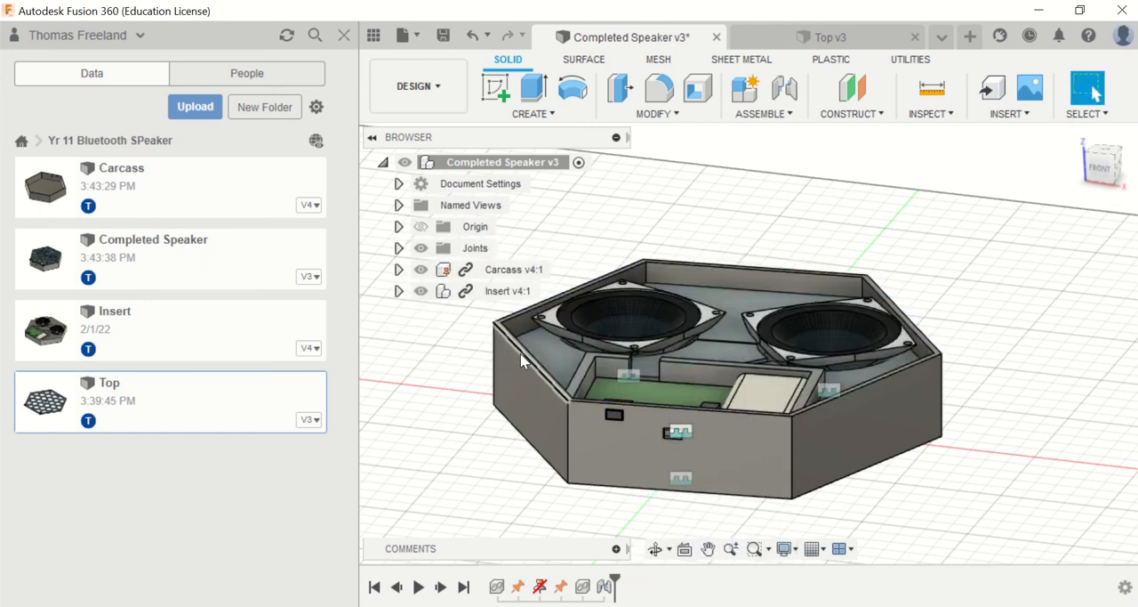
Step: Insert the Top design into the assembly again, flipping it about 175 degrees around the X axis
{"action": "right_click", "coordinate": [154, 387]}
{"action": "left_click", "coordinate": [223, 419]}
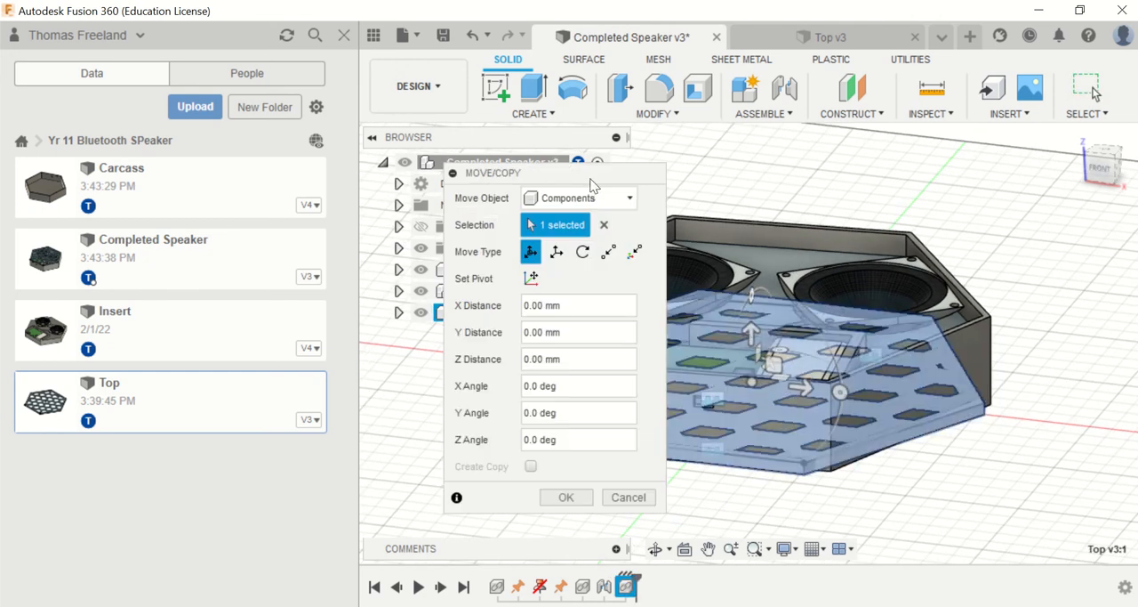
{"action": "left_click_drag", "start_coordinate": [590, 174], "coordinate": [32, 130]}
{"action": "left_click_drag", "start_coordinate": [752, 298], "coordinate": [734, 499]}
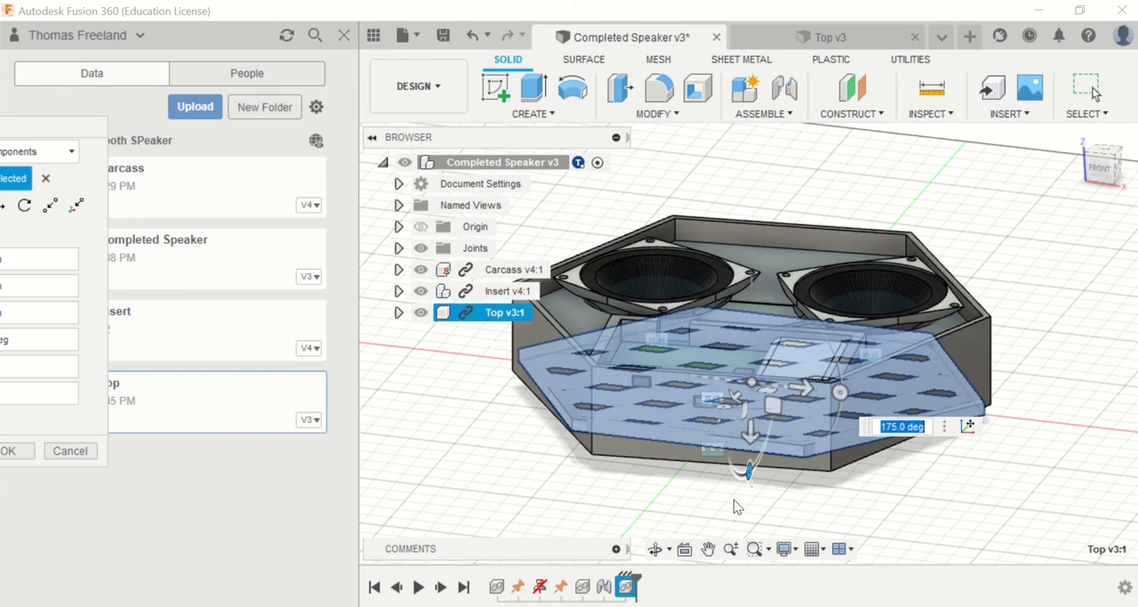
{"action": "key", "text": "Return"}
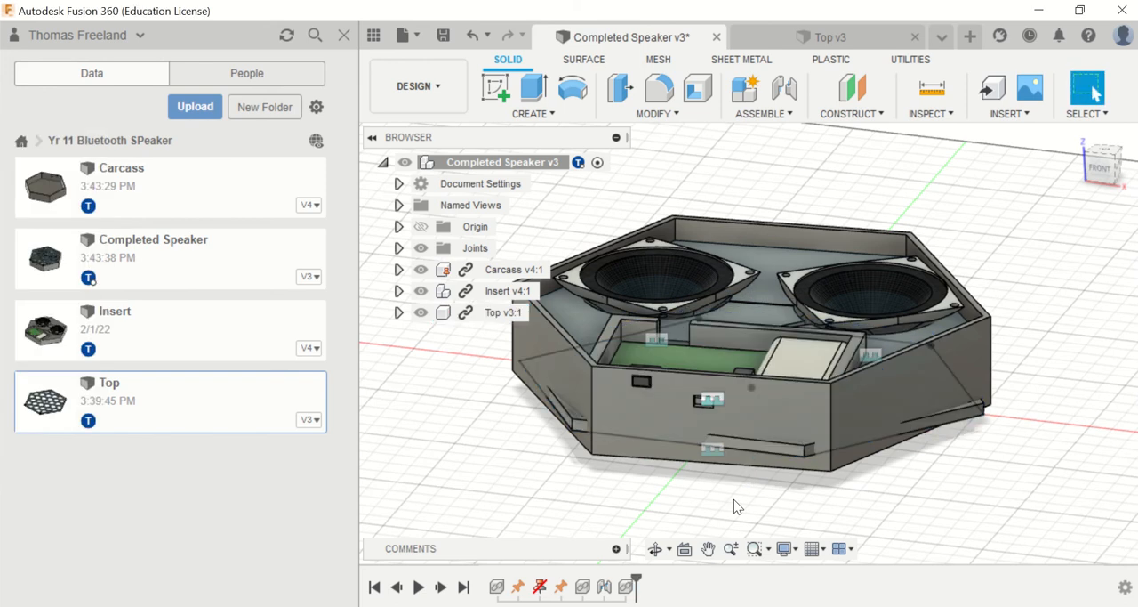
{"action": "left_click", "coordinate": [969, 416]}
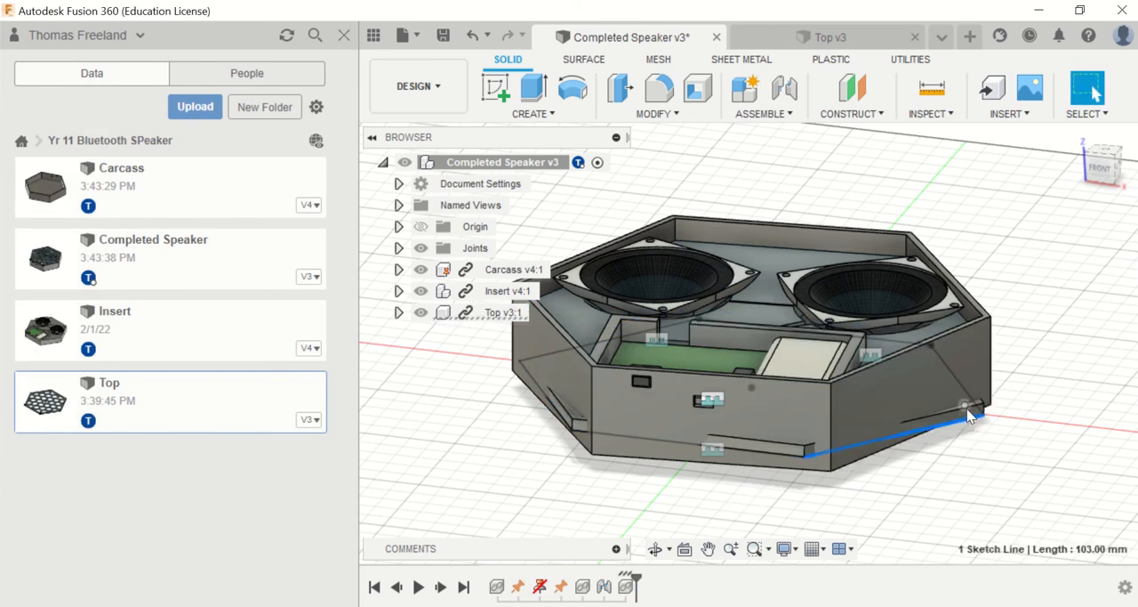
Step: Join the Top's front lower sketch line to the Carcass's front upper edge with a joint, keeping the 90 deg alignment angle
{"action": "left_click", "coordinate": [949, 410]}
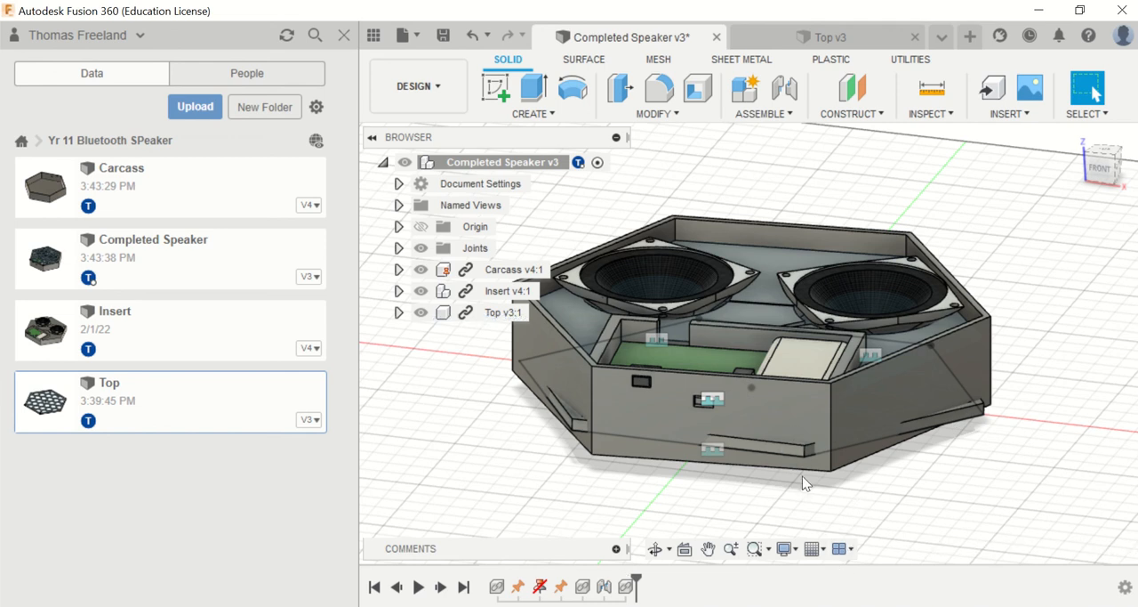
{"action": "scroll", "coordinate": [790, 458], "scroll_direction": "up", "scroll_amount": 5}
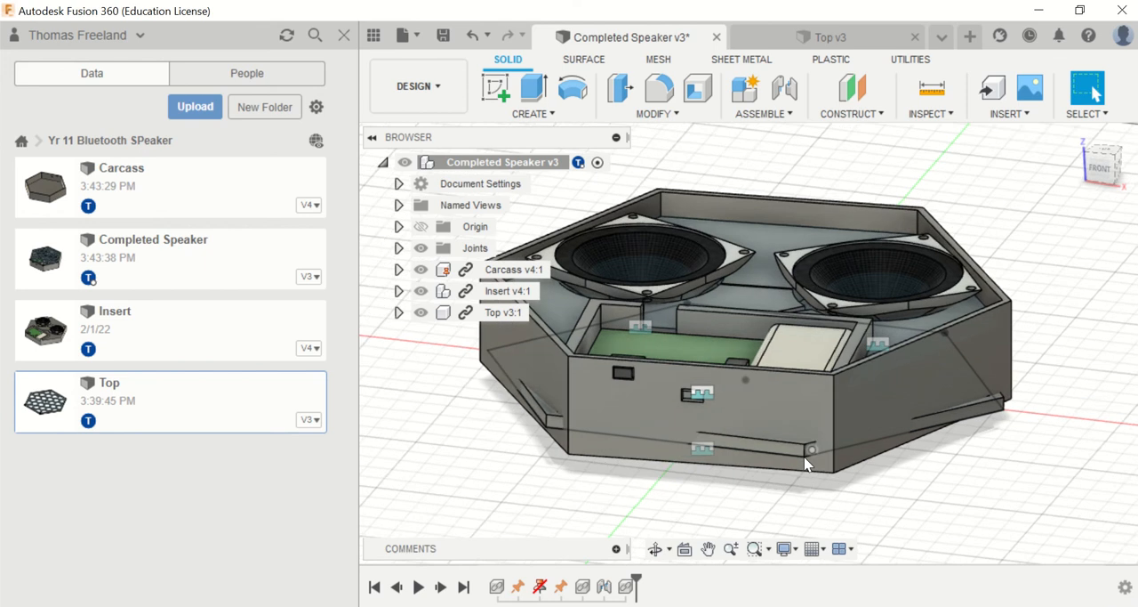
{"action": "left_click", "coordinate": [786, 453]}
{"action": "scroll", "coordinate": [786, 456], "scroll_direction": "down", "scroll_amount": 5}
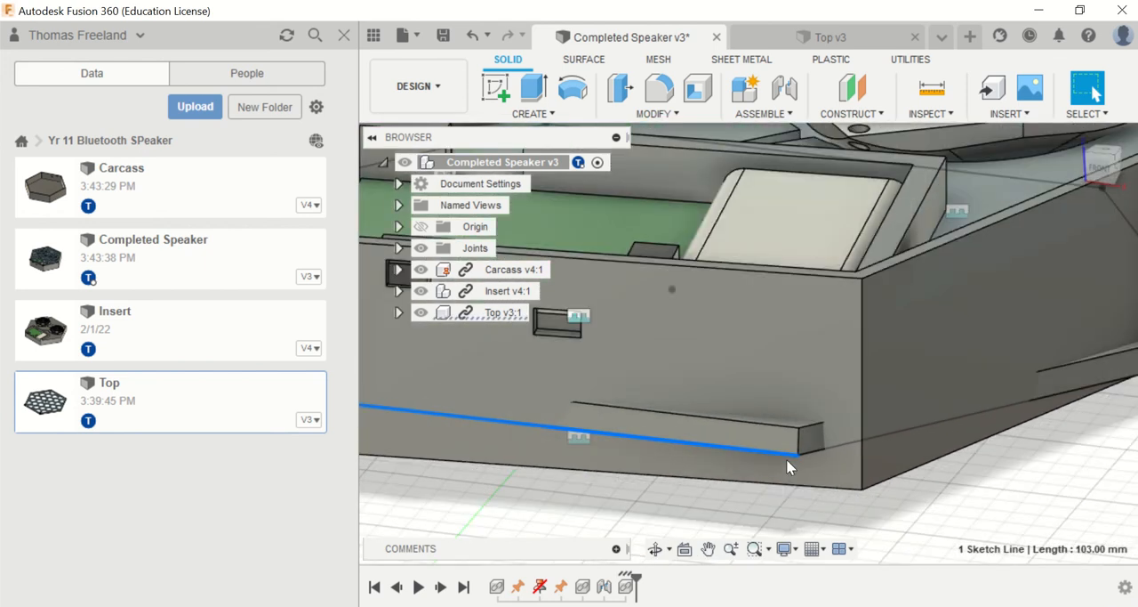
{"action": "left_click", "coordinate": [811, 361], "text": "ctrl"}
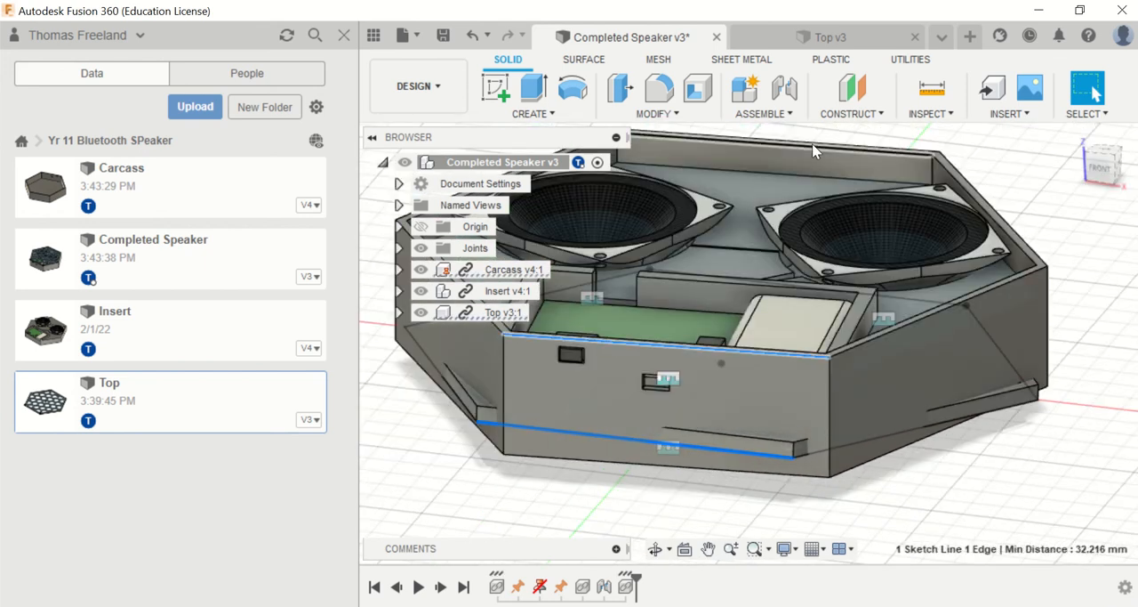
{"action": "left_click", "coordinate": [784, 87]}
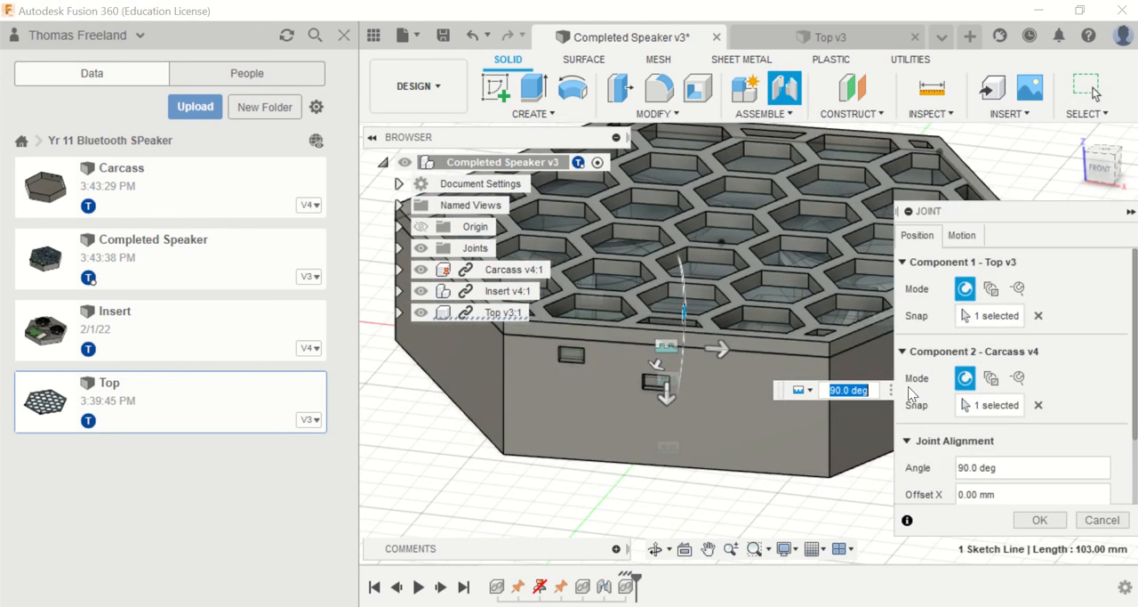
{"action": "key", "text": "Return"}
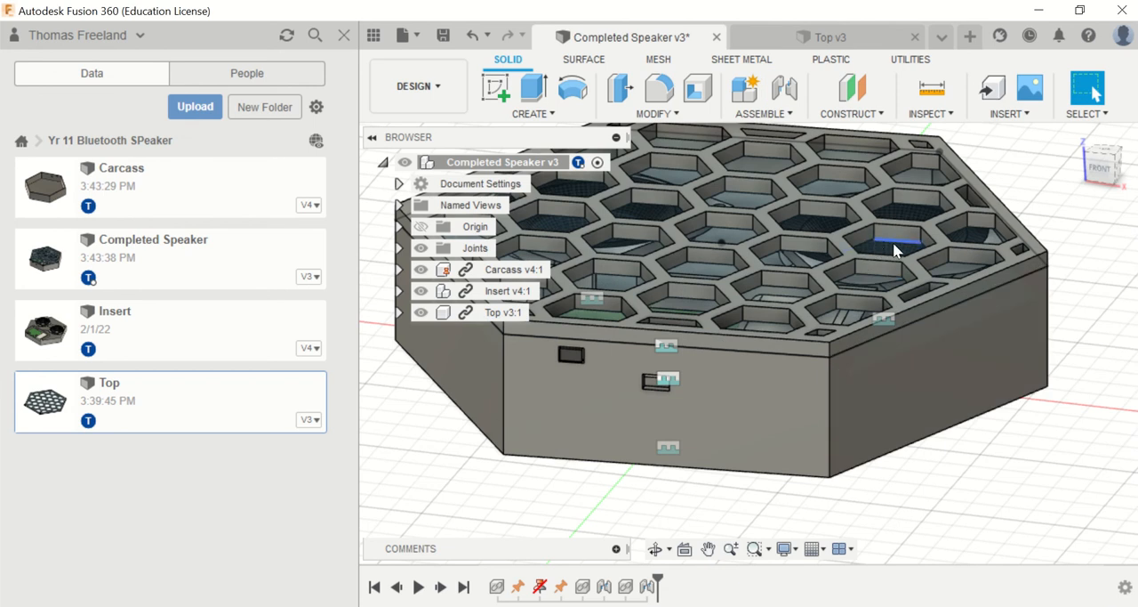
Step: Save a new version of the Completed Speaker design and switch to the Render workspace
{"action": "left_click", "coordinate": [443, 34]}
{"action": "left_click", "coordinate": [587, 340]}
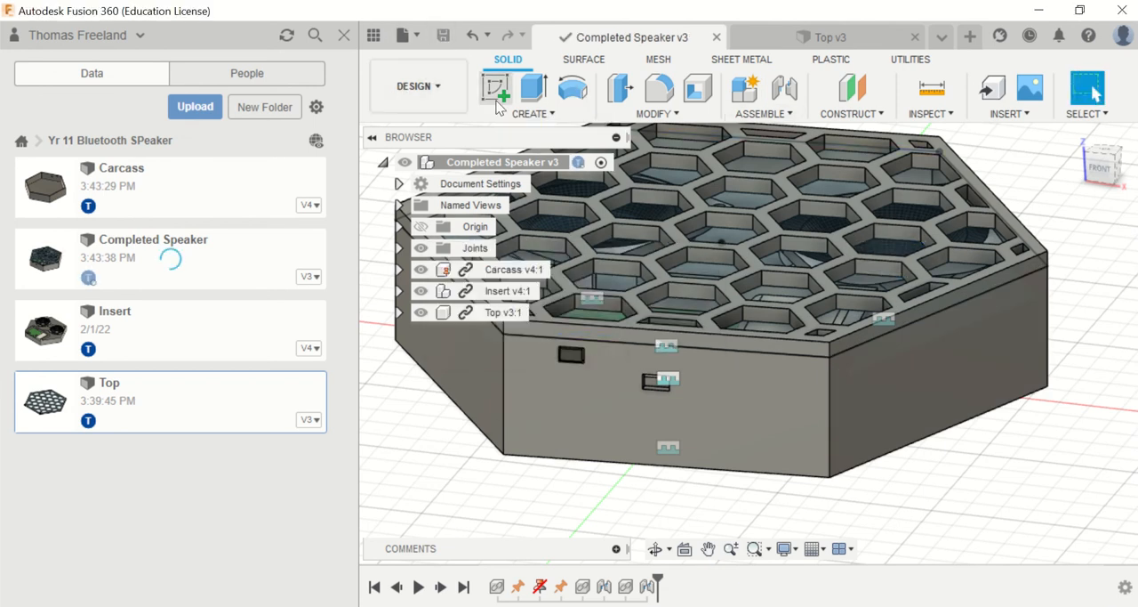
{"action": "left_click", "coordinate": [425, 90]}
{"action": "left_click", "coordinate": [399, 188]}
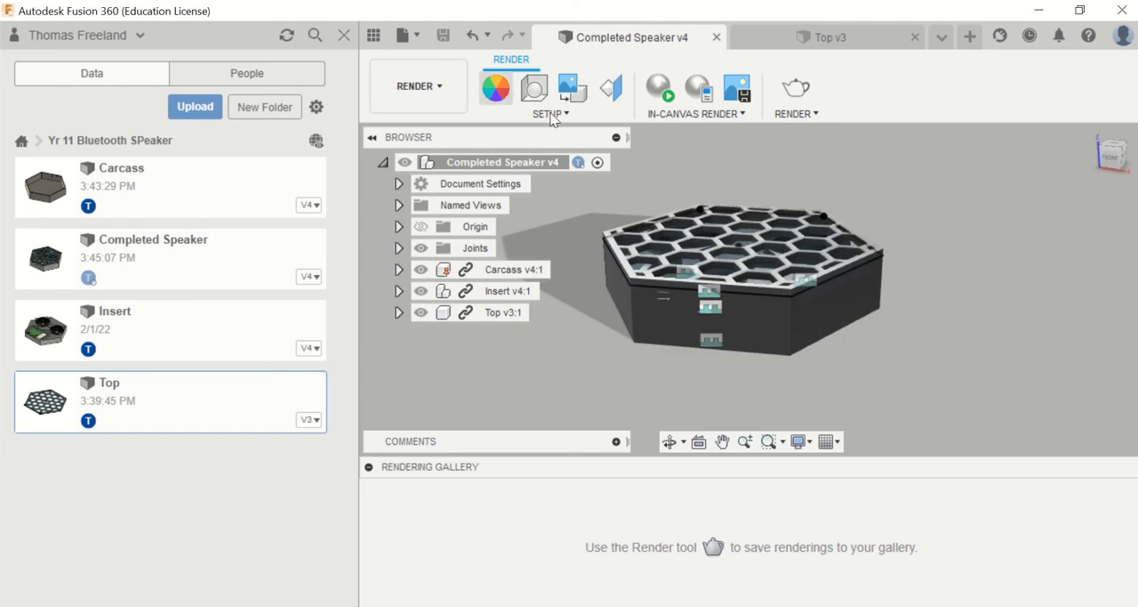
Step: Open the appearance settings, set to apply to faces, and hide the data panel to free up room
{"action": "key", "text": "a"}
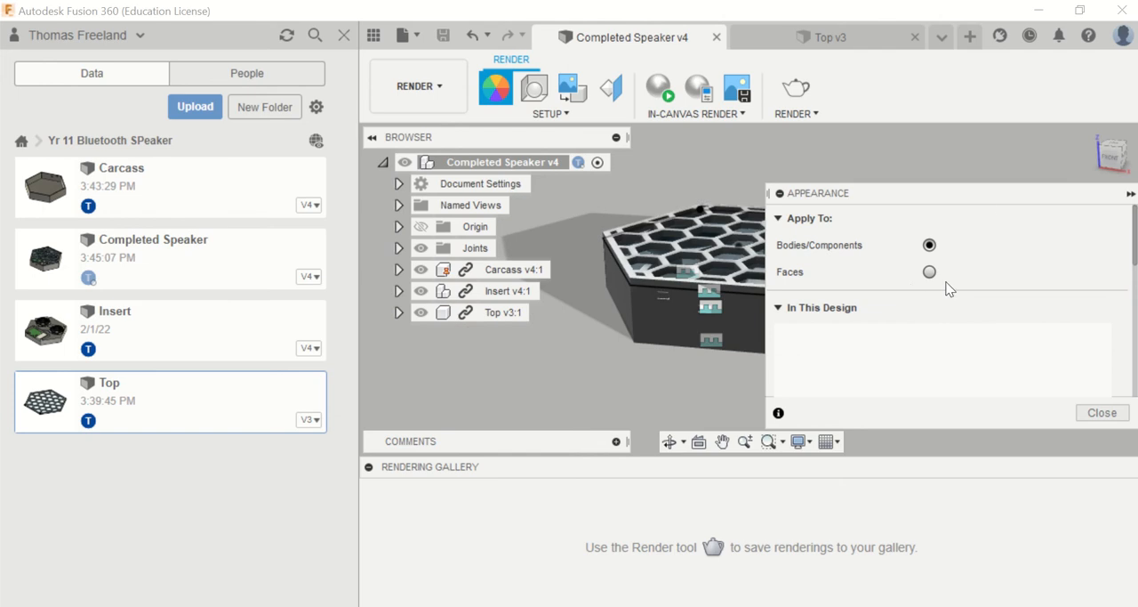
{"action": "left_click_drag", "start_coordinate": [983, 205], "coordinate": [209, 188]}
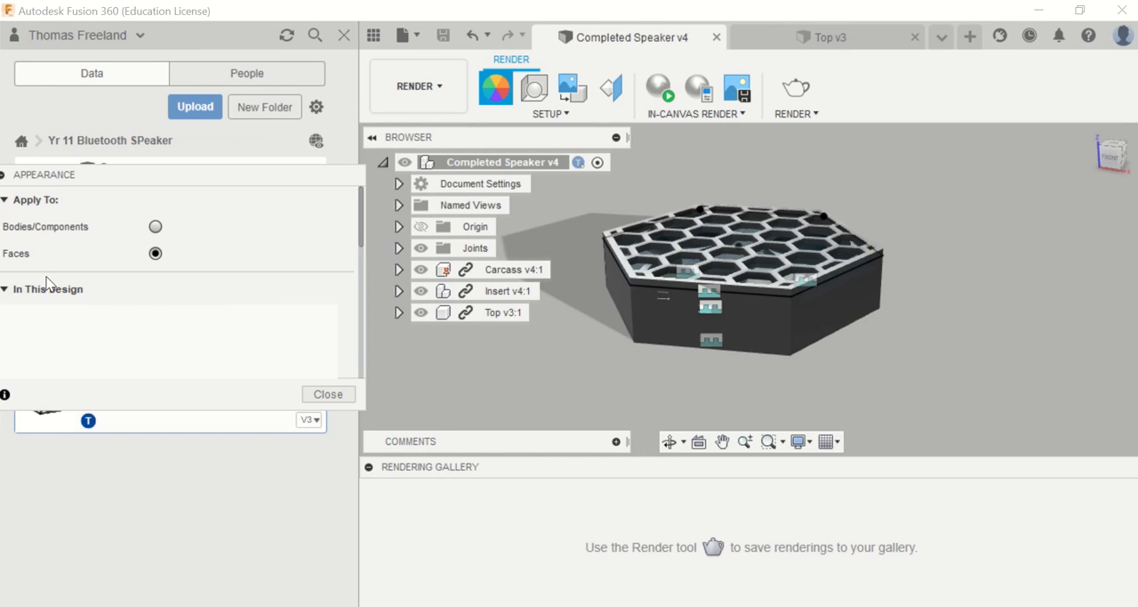
{"action": "left_click", "coordinate": [3, 289]}
{"action": "left_click", "coordinate": [344, 35]}
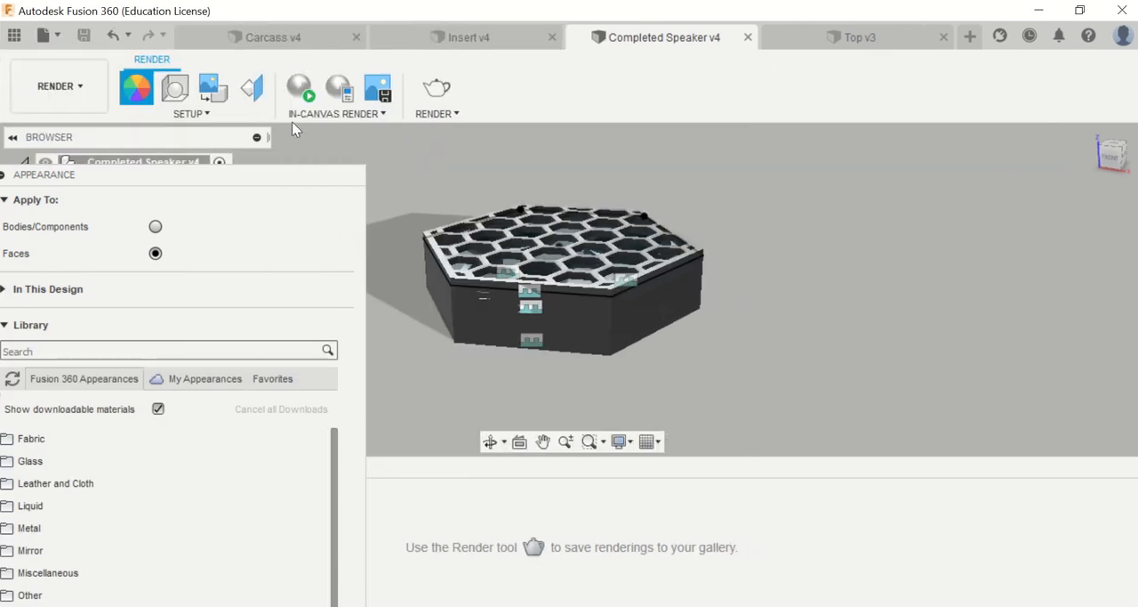
{"action": "left_click_drag", "start_coordinate": [283, 175], "coordinate": [1044, 62]}
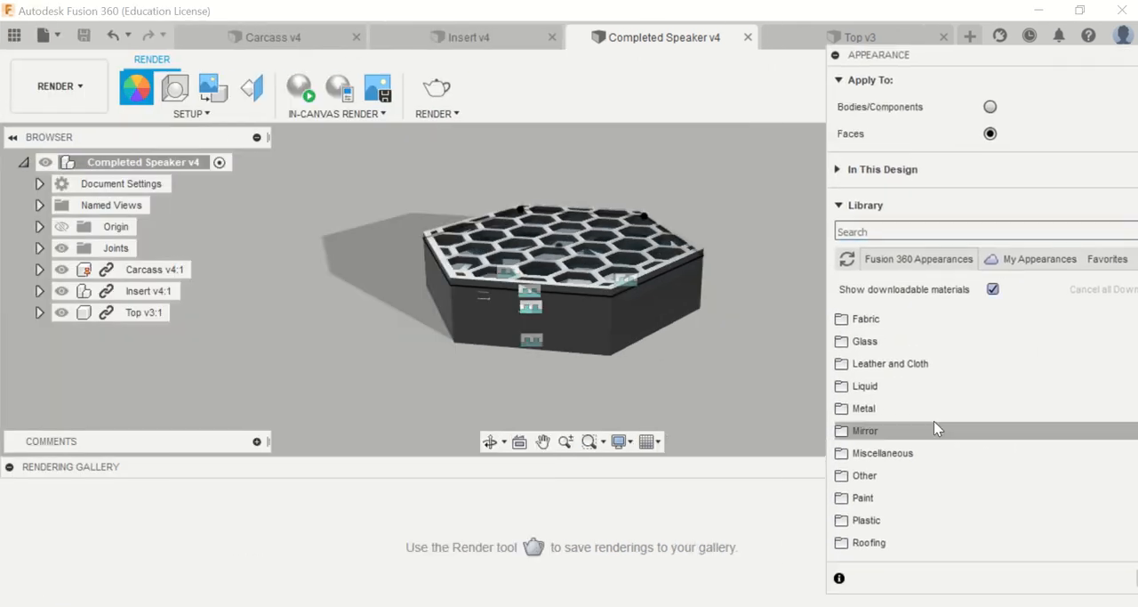
Step: Expand the Wood category of the appearance library and find the Oak appearance
{"action": "scroll", "coordinate": [925, 408], "scroll_direction": "down", "scroll_amount": 2}
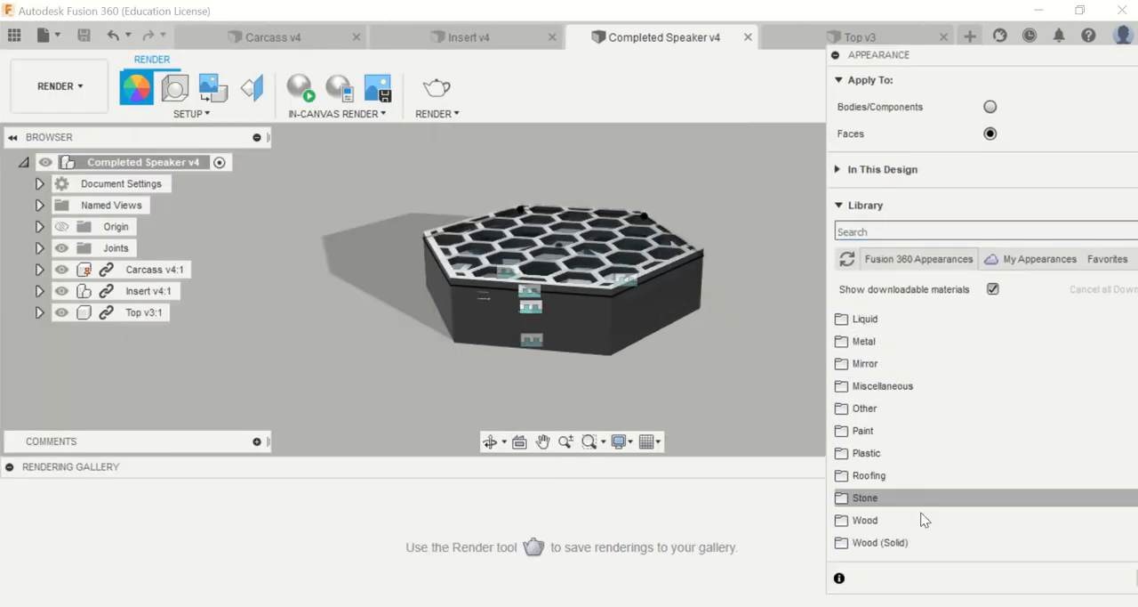
{"action": "left_click", "coordinate": [912, 520]}
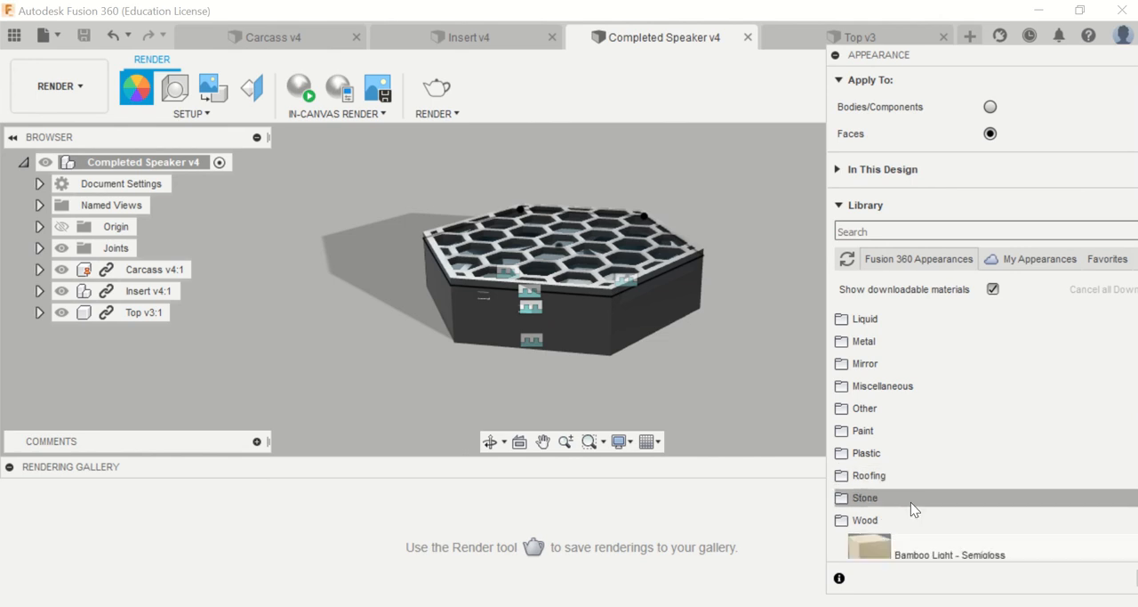
{"action": "scroll", "coordinate": [910, 502], "scroll_direction": "down", "scroll_amount": 4}
{"action": "scroll", "coordinate": [983, 426], "scroll_direction": "down", "scroll_amount": 3}
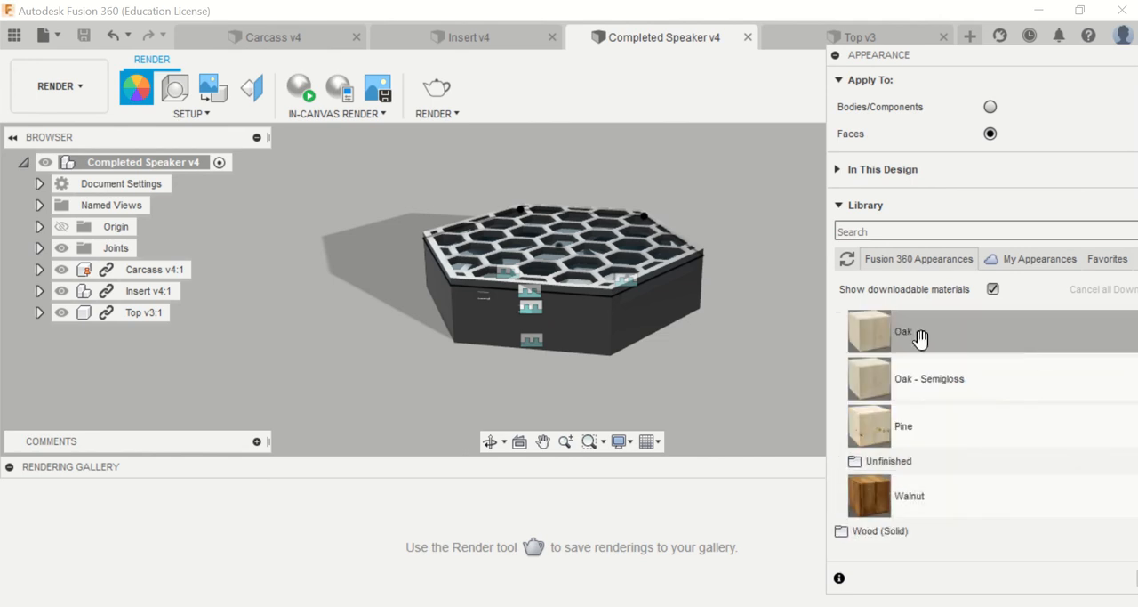
Step: Try to apply the Oak appearance to the individual faces of the Top
{"action": "left_click_drag", "start_coordinate": [869, 341], "coordinate": [631, 286]}
{"action": "left_click_drag", "start_coordinate": [1008, 58], "coordinate": [940, 46]}
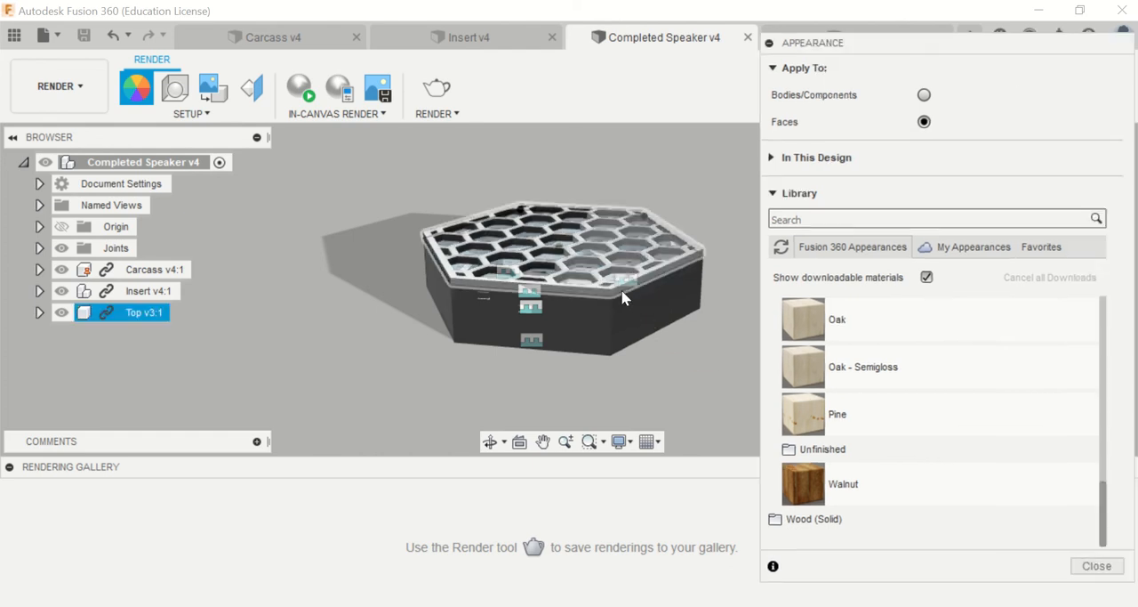
{"action": "scroll", "coordinate": [406, 306], "scroll_direction": "up", "scroll_amount": 5}
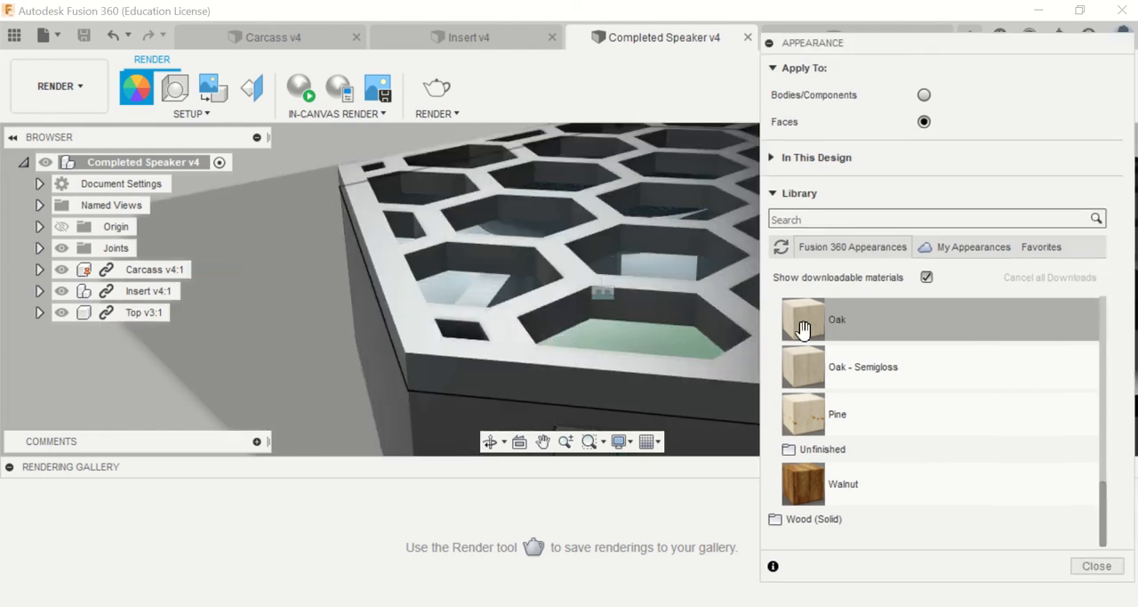
{"action": "left_click_drag", "start_coordinate": [803, 322], "coordinate": [418, 322]}
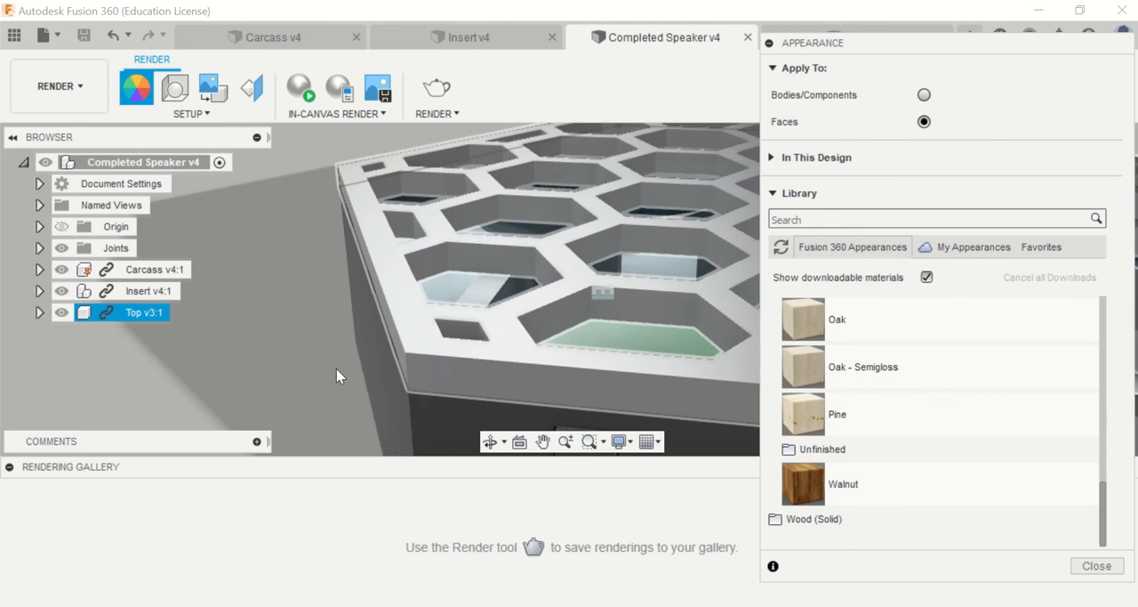
Step: Switch the appearance target to bodies/components and apply Oak to the whole Top component
{"action": "left_click", "coordinate": [924, 94]}
{"action": "left_click_drag", "start_coordinate": [804, 319], "coordinate": [417, 311]}
{"action": "scroll", "coordinate": [613, 367], "scroll_direction": "down", "scroll_amount": 5}
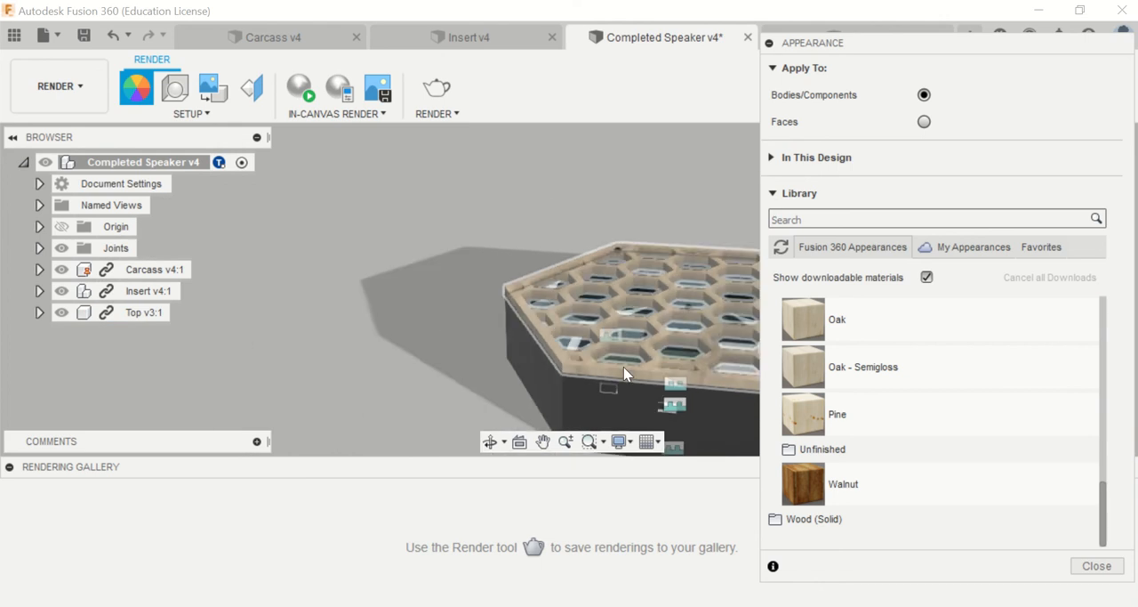
Step: Apply the glossy paint appearance Paint - Enamel Glossy (Yellow) to the Carcass component
{"action": "scroll", "coordinate": [889, 356], "scroll_direction": "up", "scroll_amount": 10}
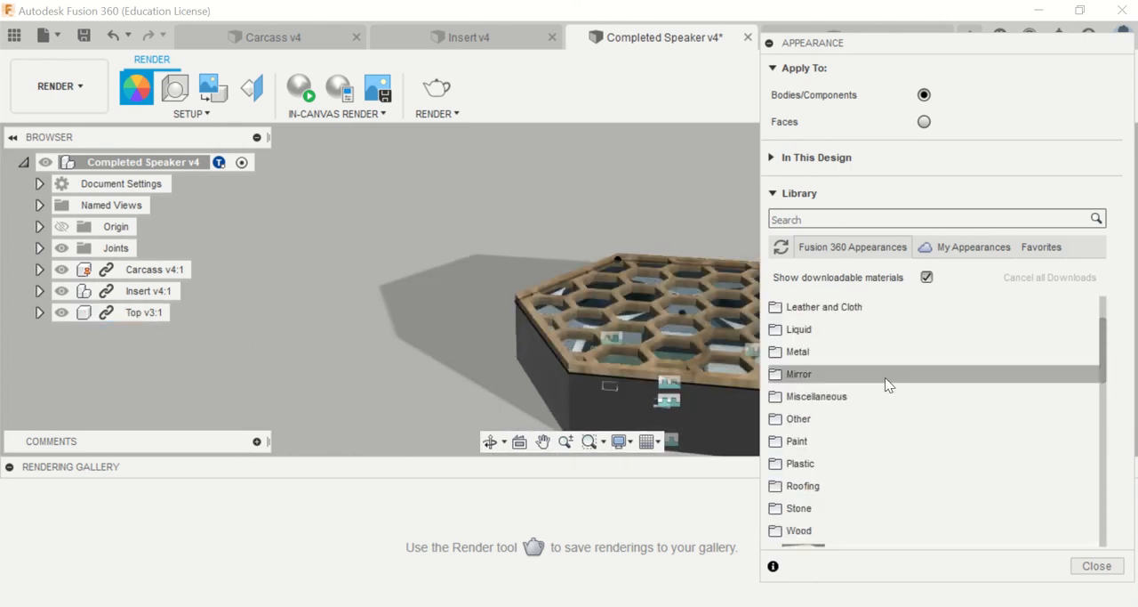
{"action": "left_click", "coordinate": [834, 443]}
{"action": "scroll", "coordinate": [836, 421], "scroll_direction": "down", "scroll_amount": 1}
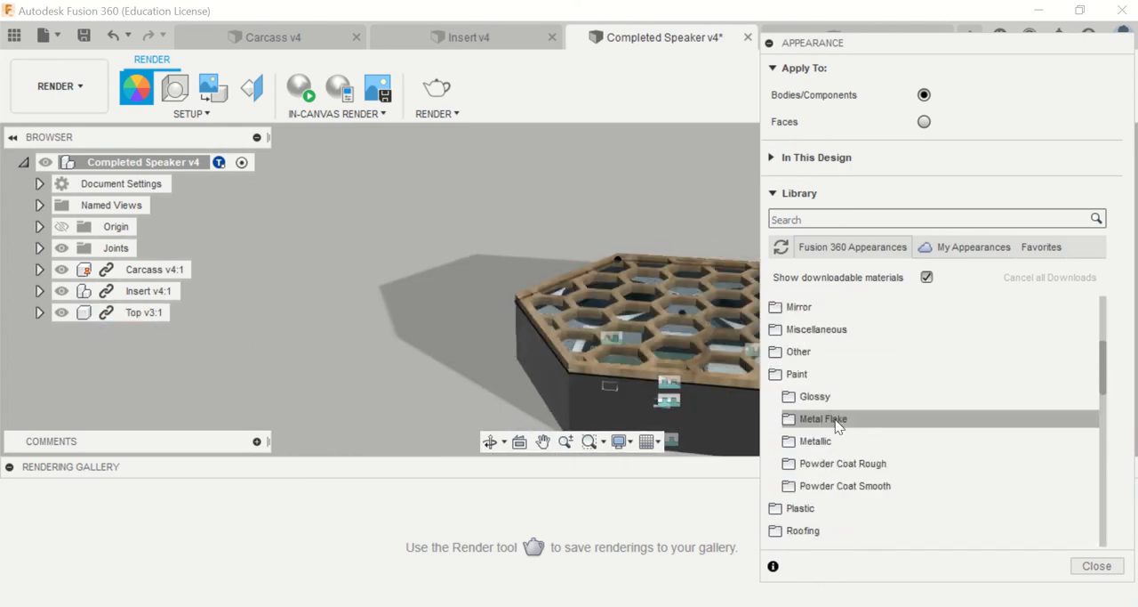
{"action": "left_click", "coordinate": [836, 421]}
{"action": "left_click", "coordinate": [814, 397]}
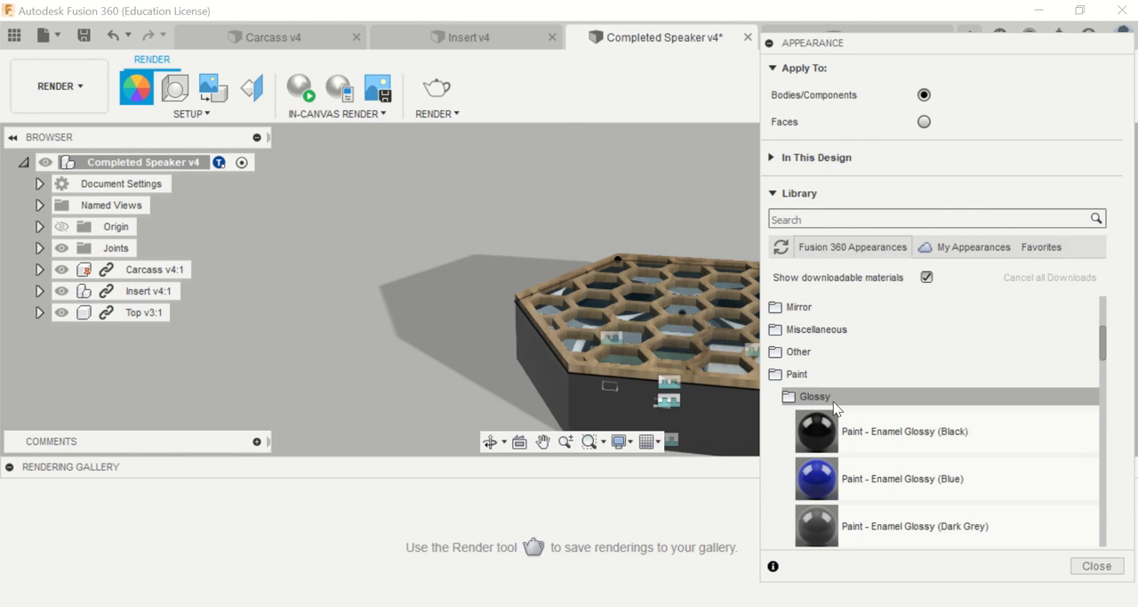
{"action": "scroll", "coordinate": [842, 418], "scroll_direction": "down", "scroll_amount": 5}
{"action": "scroll", "coordinate": [842, 418], "scroll_direction": "up", "scroll_amount": 3}
{"action": "left_click_drag", "start_coordinate": [872, 460], "coordinate": [545, 402]}
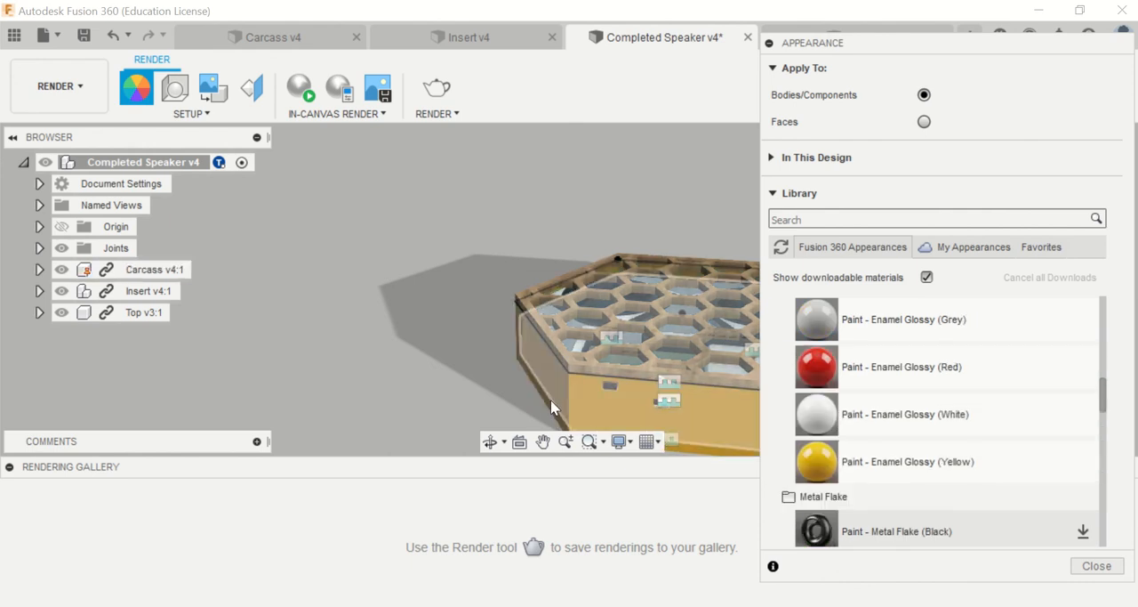
{"action": "left_click_drag", "start_coordinate": [1014, 482], "coordinate": [637, 372]}
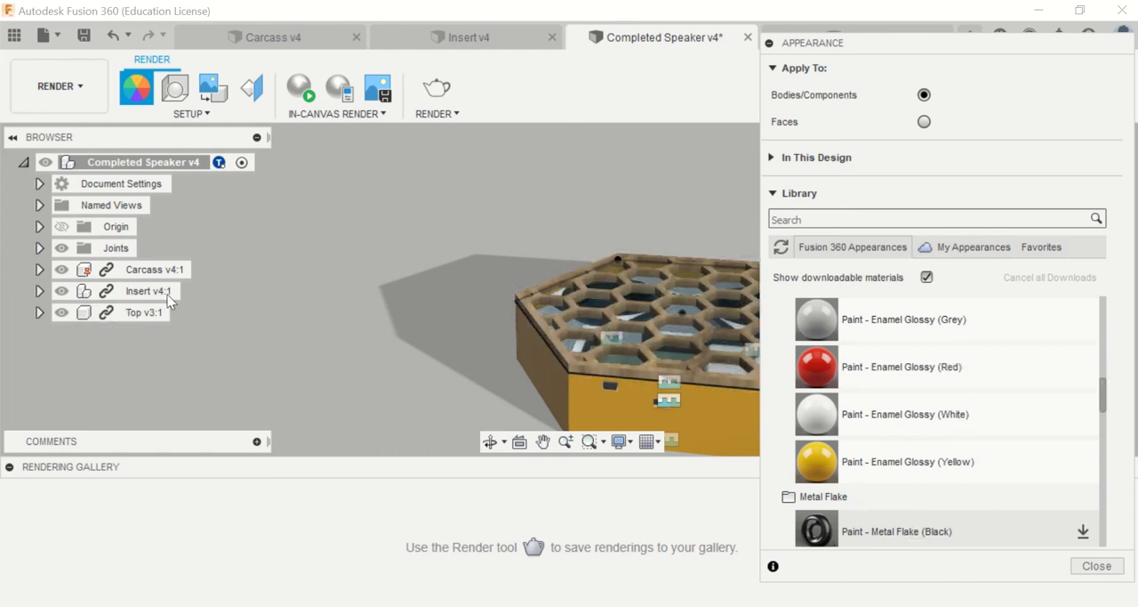
Step: Hide the Top and Carcass components to expose the Insert
{"action": "left_click", "coordinate": [61, 313]}
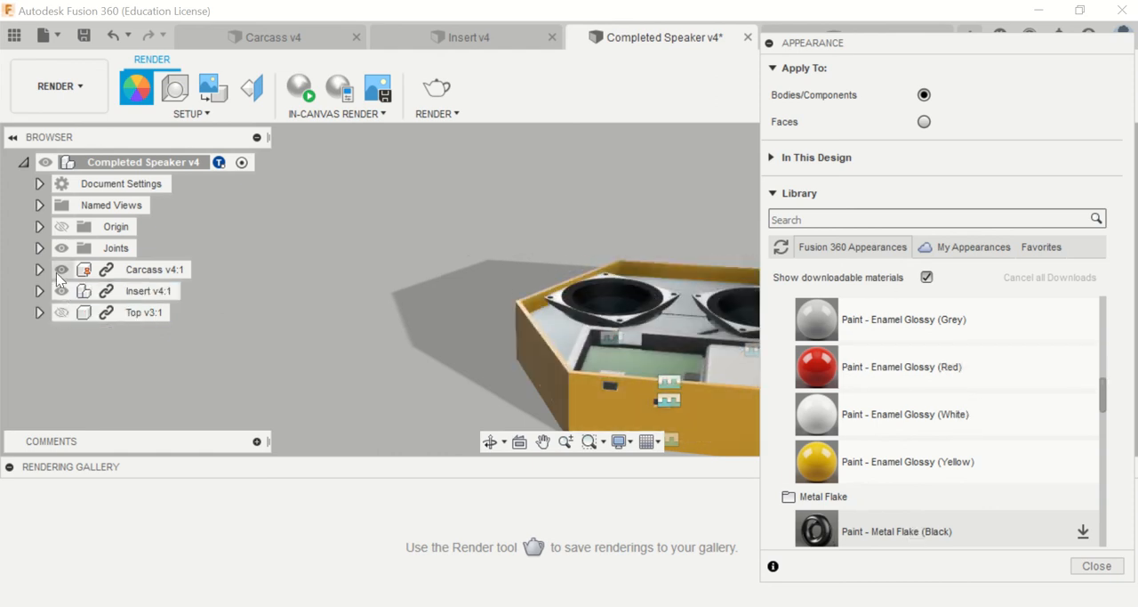
{"action": "left_click", "coordinate": [61, 269]}
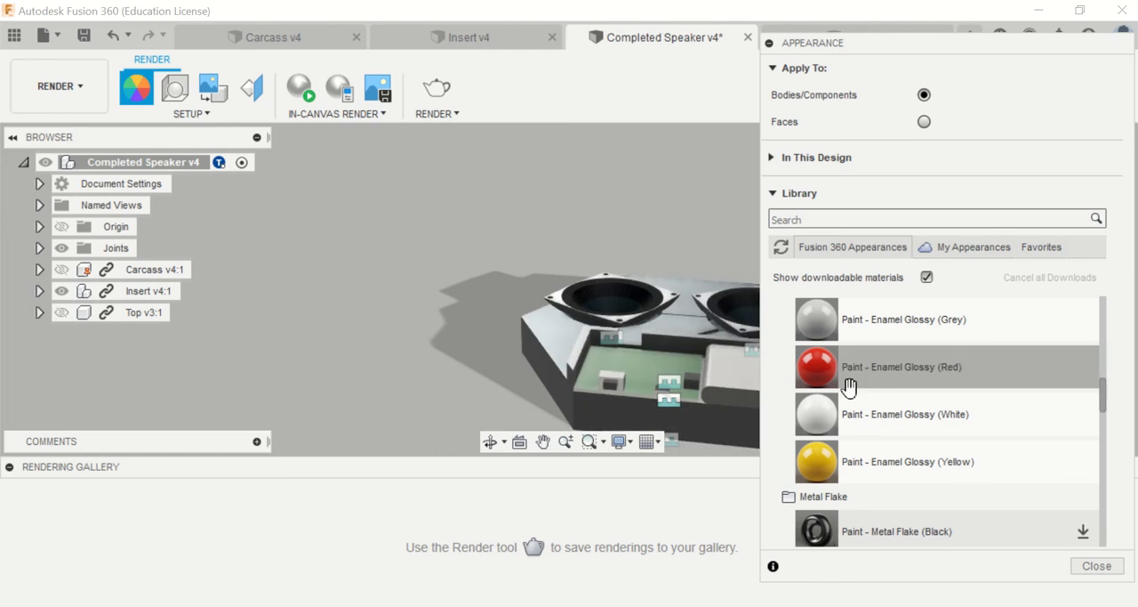
Step: Apply the Walnut wood appearance to the Insert component
{"action": "scroll", "coordinate": [884, 400], "scroll_direction": "up", "scroll_amount": 3}
{"action": "scroll", "coordinate": [883, 400], "scroll_direction": "down", "scroll_amount": 10}
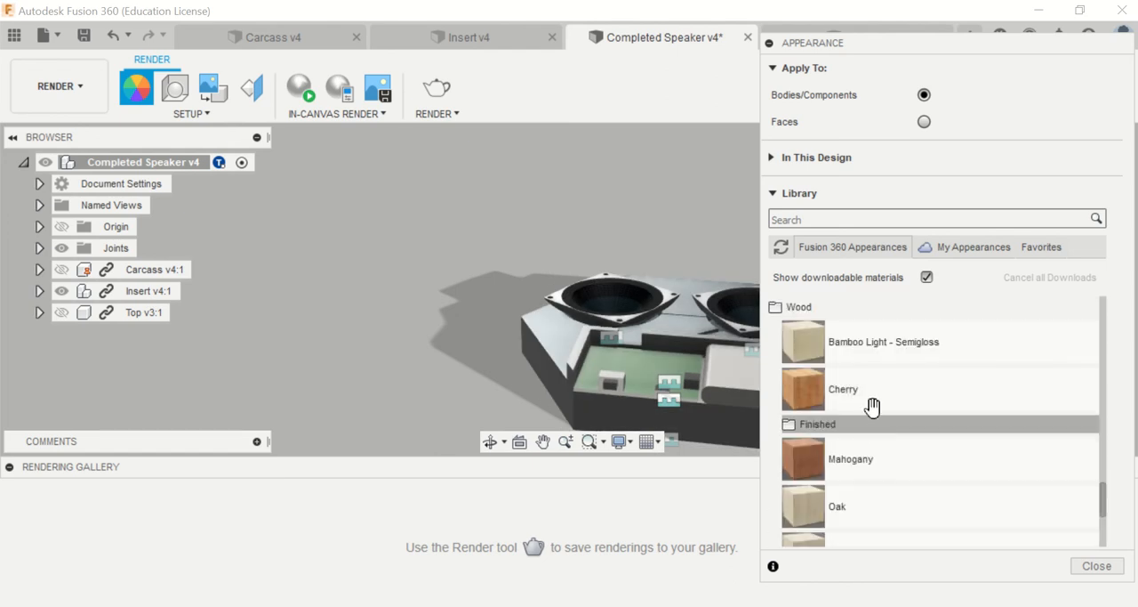
{"action": "scroll", "coordinate": [872, 450], "scroll_direction": "down", "scroll_amount": 3}
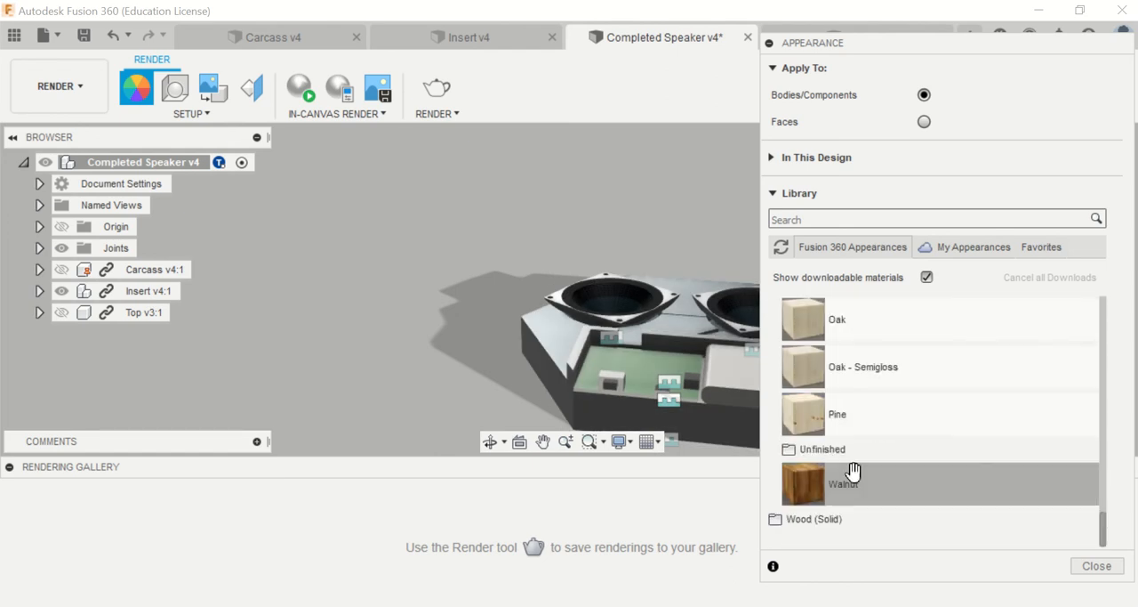
{"action": "left_click_drag", "start_coordinate": [853, 471], "coordinate": [532, 333]}
{"action": "left_click_drag", "start_coordinate": [853, 472], "coordinate": [571, 345]}
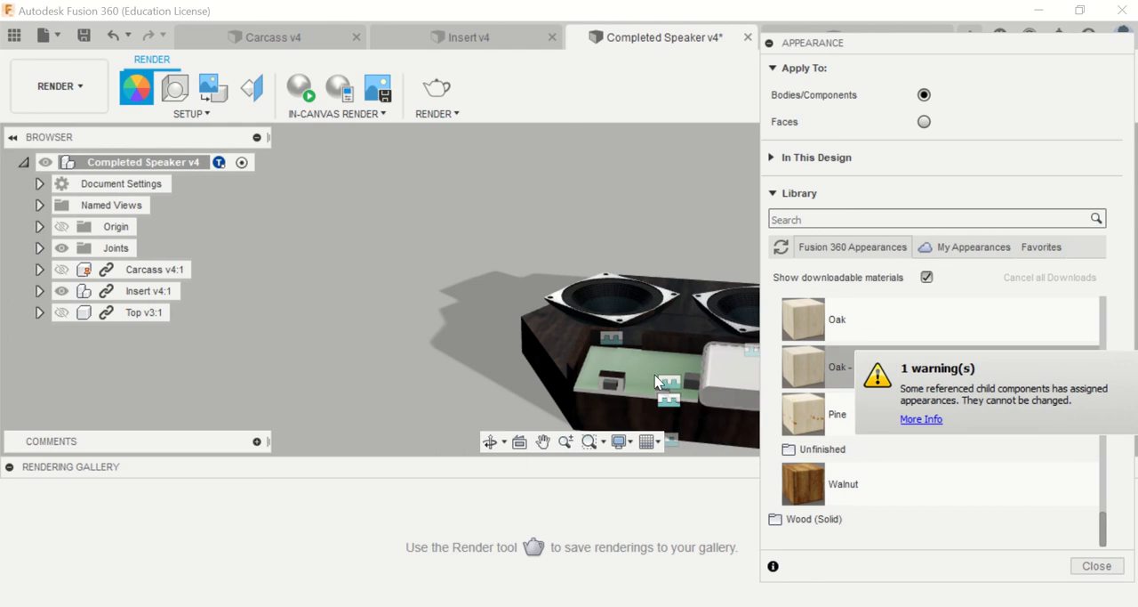
Step: Apply the finished solid wood appearance 3D Pine - Glossy to the Insert and close the appearance settings
{"action": "left_click", "coordinate": [825, 523]}
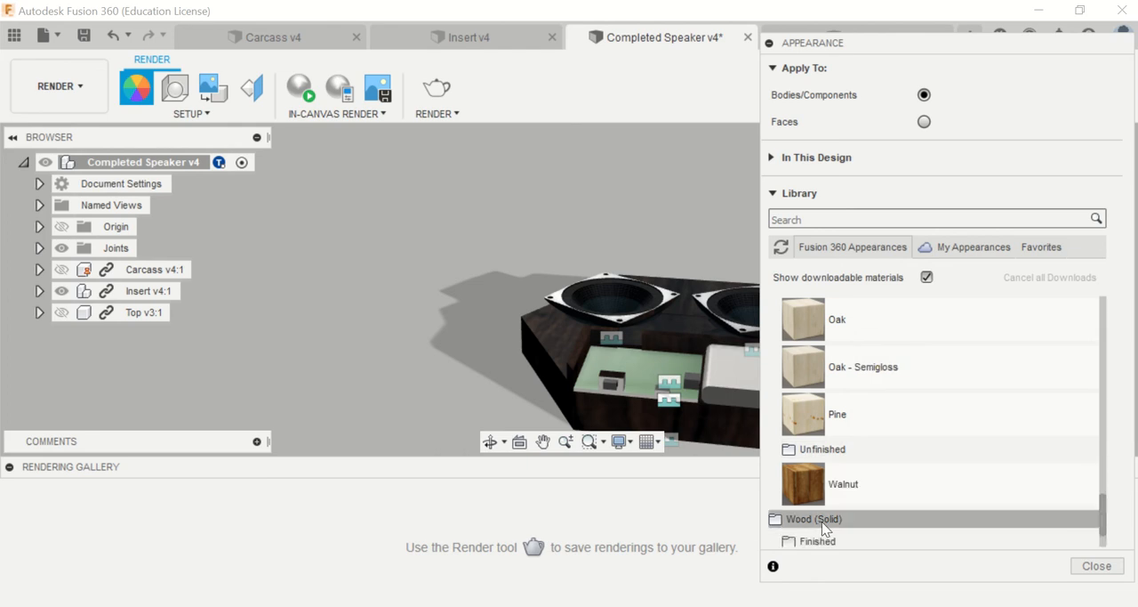
{"action": "left_click", "coordinate": [846, 446]}
{"action": "scroll", "coordinate": [889, 425], "scroll_direction": "down", "scroll_amount": 2}
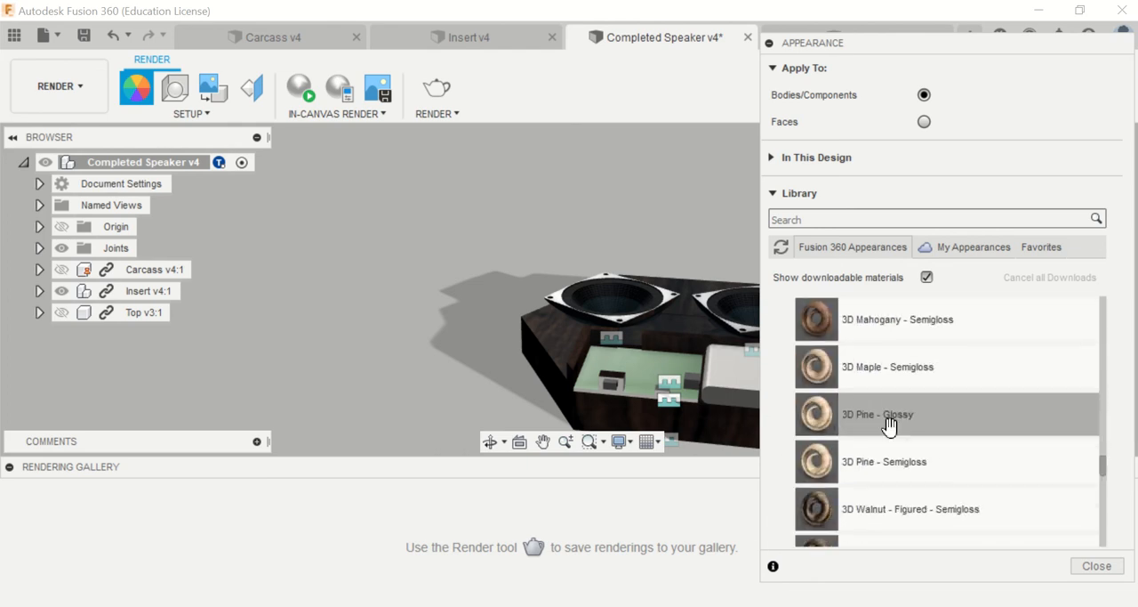
{"action": "left_click_drag", "start_coordinate": [943, 418], "coordinate": [522, 348]}
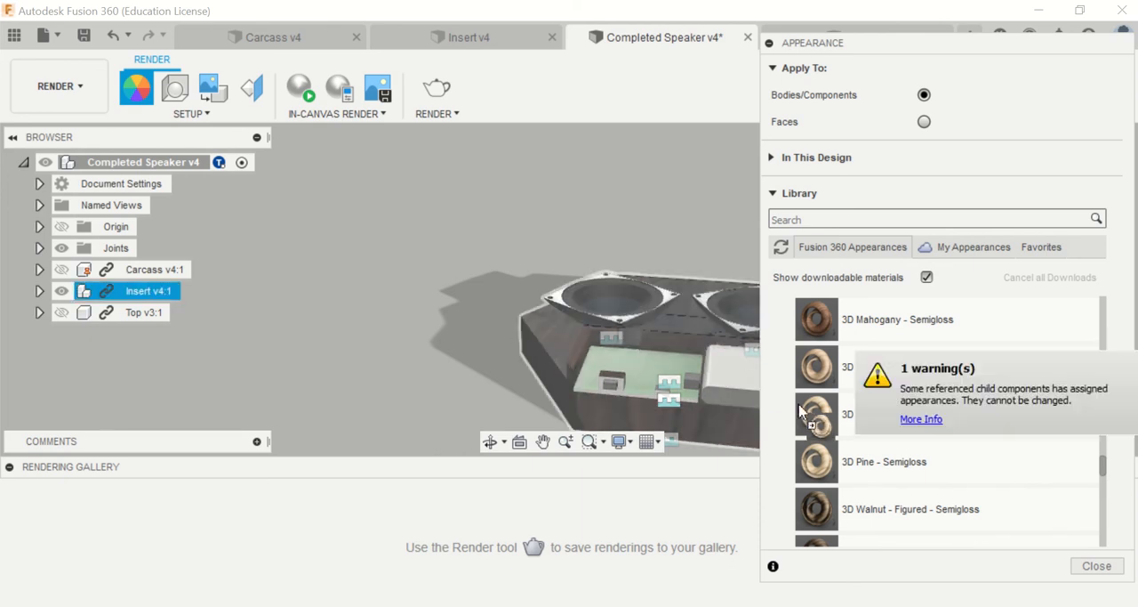
{"action": "left_click_drag", "start_coordinate": [800, 410], "coordinate": [551, 333]}
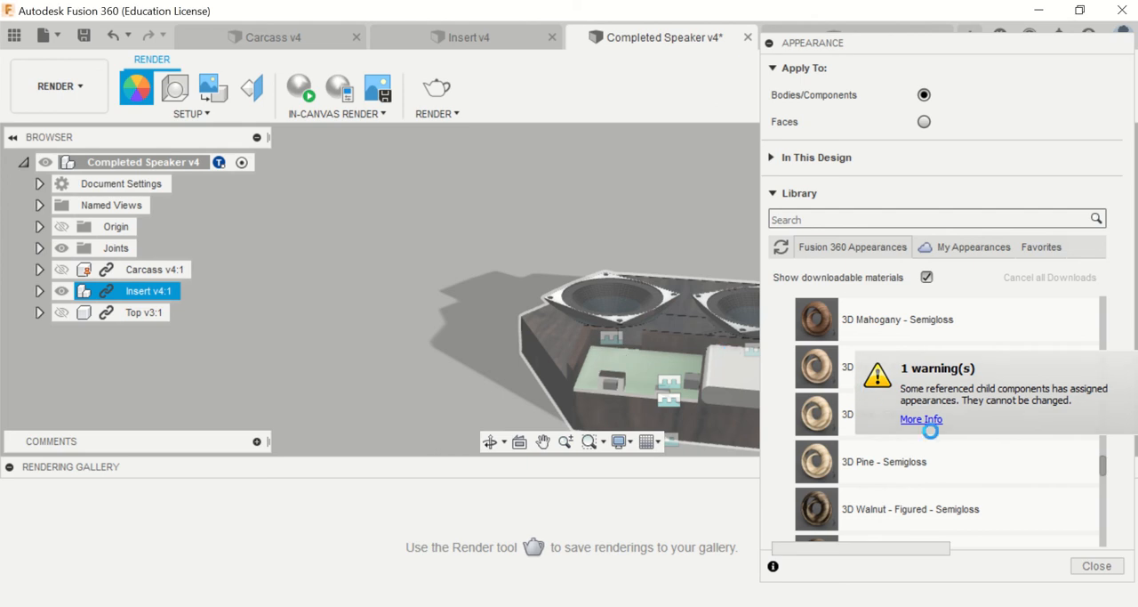
{"action": "key", "text": "Escape"}
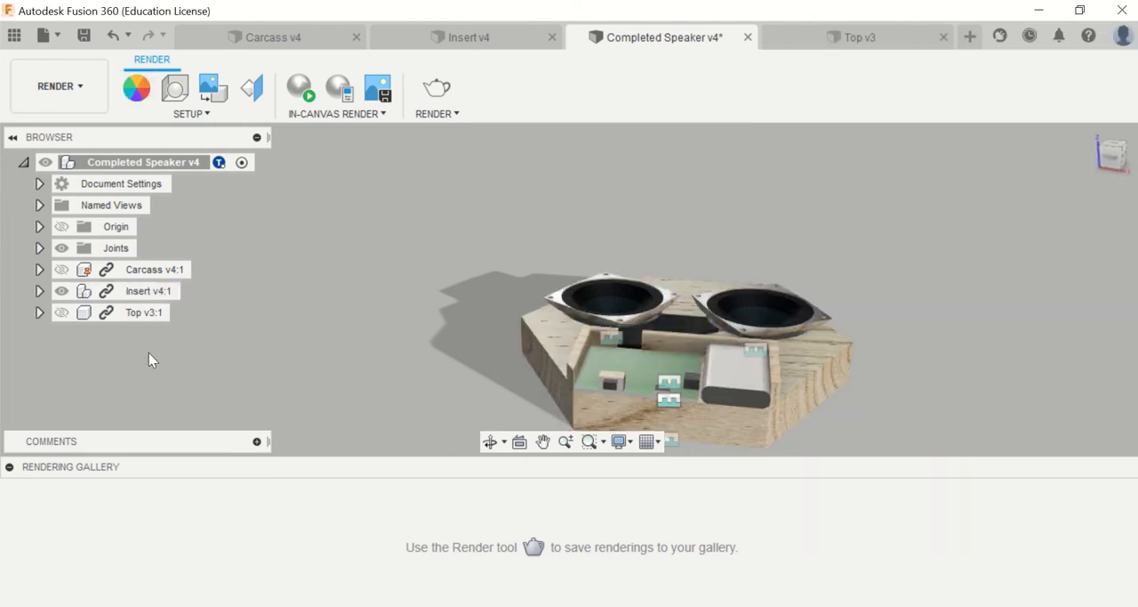
Step: Make the Top component visible and hide the Carcass and Insert components to isolate the honeycomb grille
{"action": "left_click", "coordinate": [61, 269]}
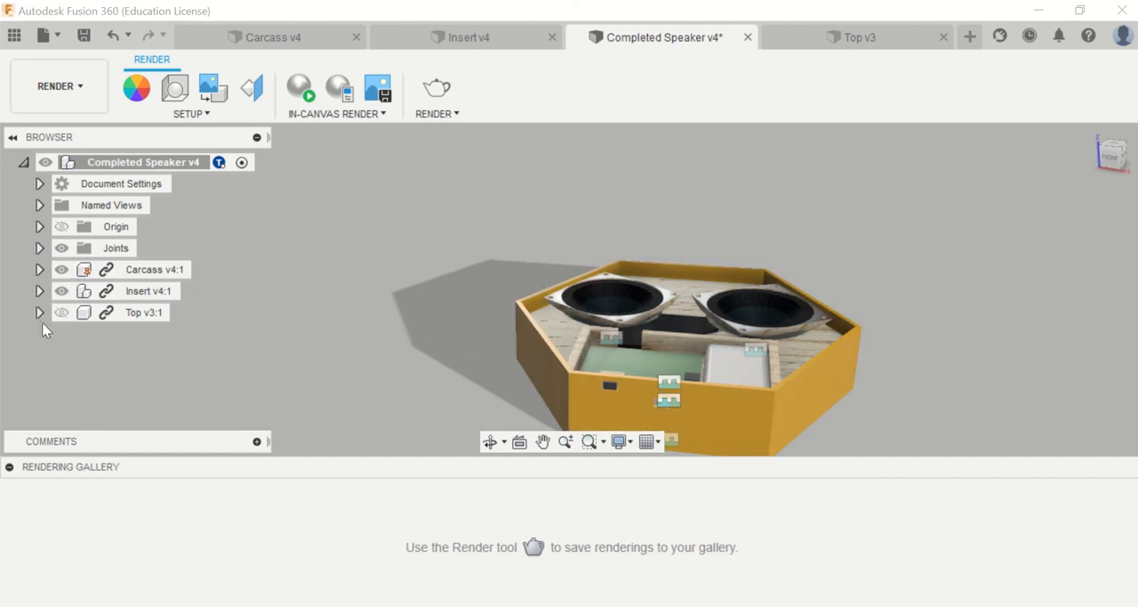
{"action": "left_click", "coordinate": [61, 312]}
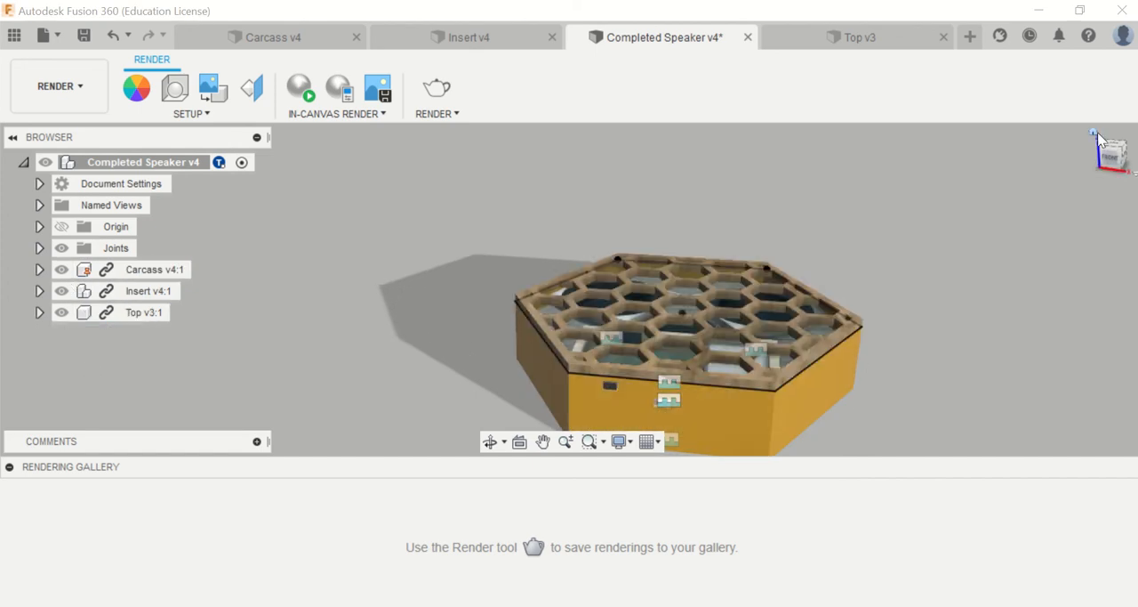
{"action": "left_click", "coordinate": [61, 270]}
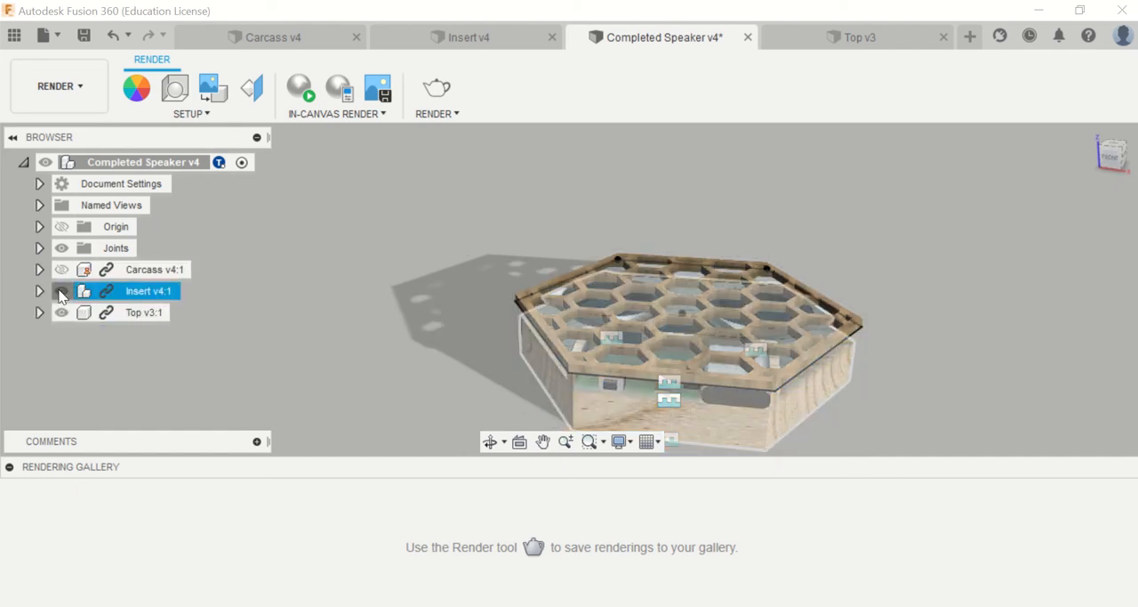
{"action": "left_click", "coordinate": [62, 291]}
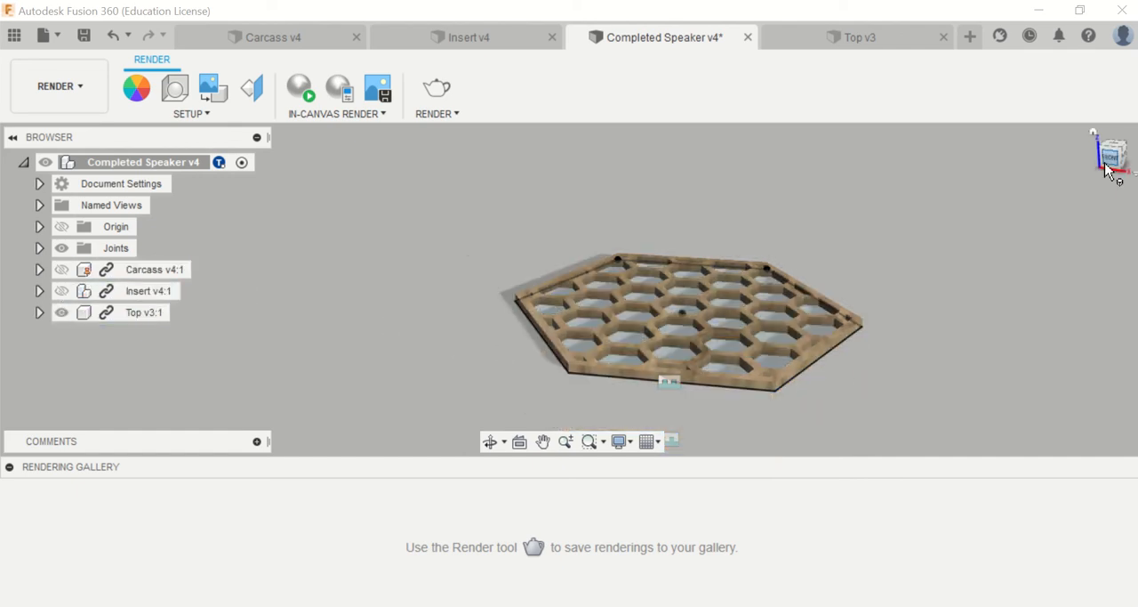
{"action": "left_click_drag", "start_coordinate": [1109, 172], "coordinate": [1124, 142]}
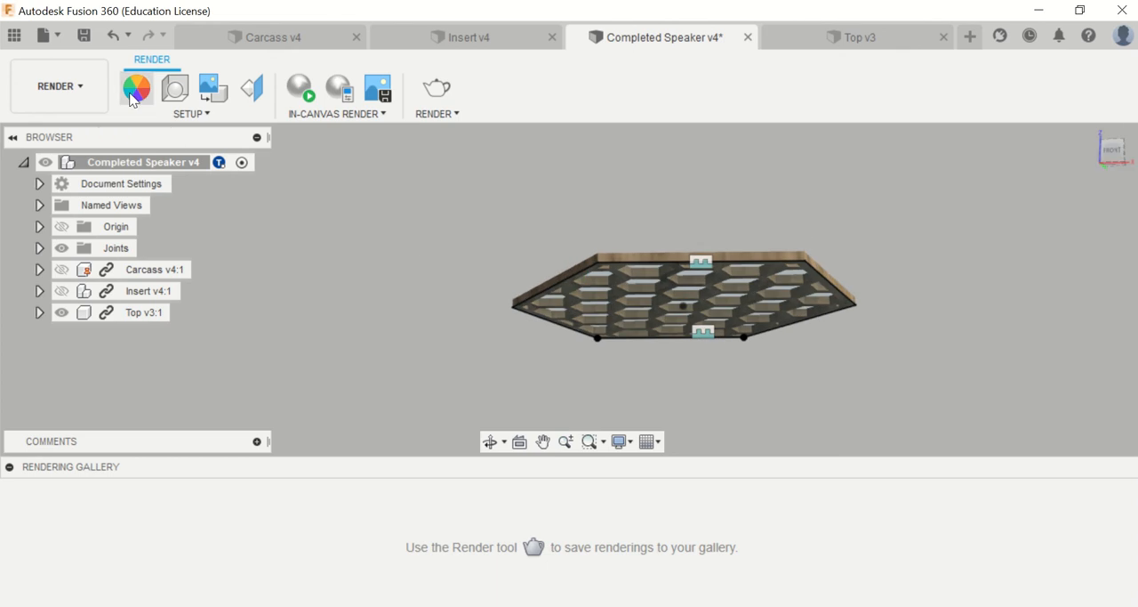
Step: Download the paint appearance Powder Coat - Rough (Black) and apply it to the Top component
{"action": "scroll", "coordinate": [845, 434], "scroll_direction": "up", "scroll_amount": 20}
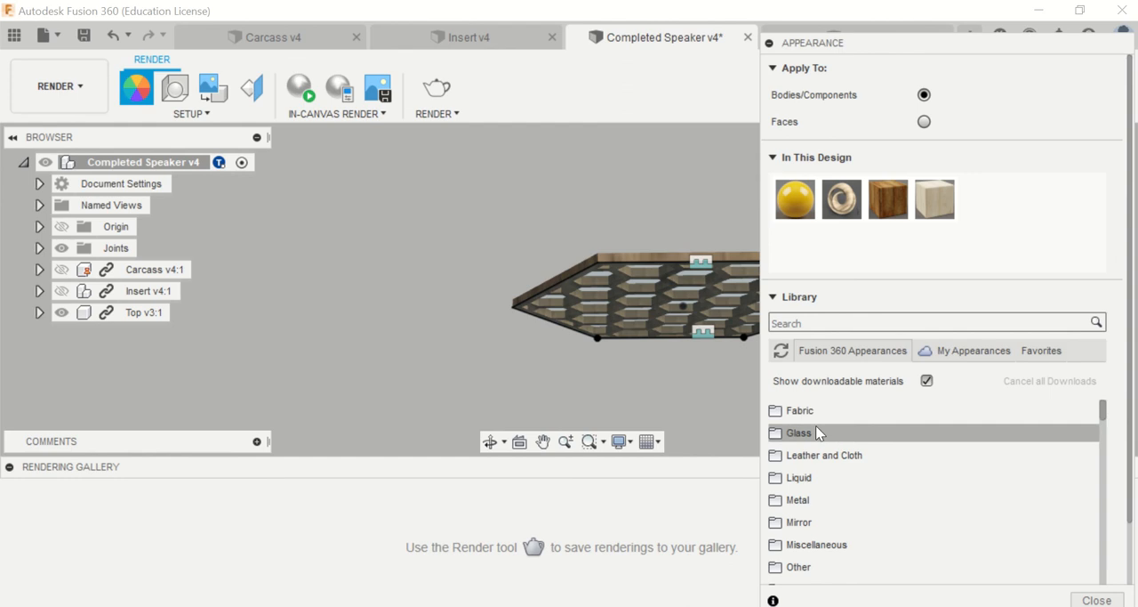
{"action": "left_click", "coordinate": [806, 417]}
{"action": "scroll", "coordinate": [849, 445], "scroll_direction": "down", "scroll_amount": 3}
{"action": "scroll", "coordinate": [845, 449], "scroll_direction": "up", "scroll_amount": 3}
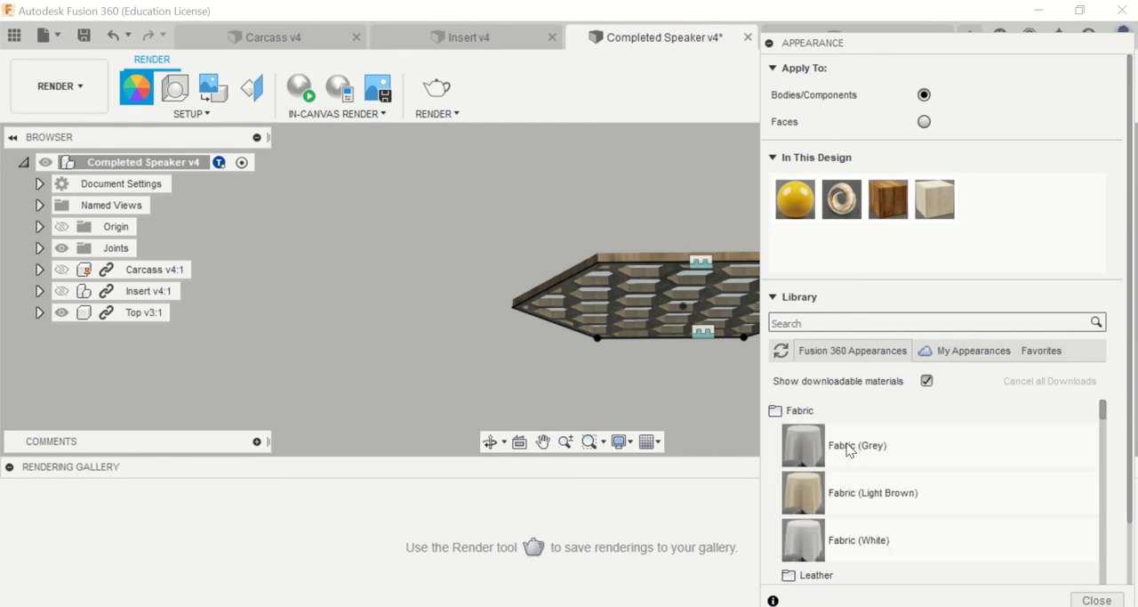
{"action": "scroll", "coordinate": [846, 439], "scroll_direction": "down", "scroll_amount": 2}
{"action": "scroll", "coordinate": [846, 439], "scroll_direction": "up", "scroll_amount": 2}
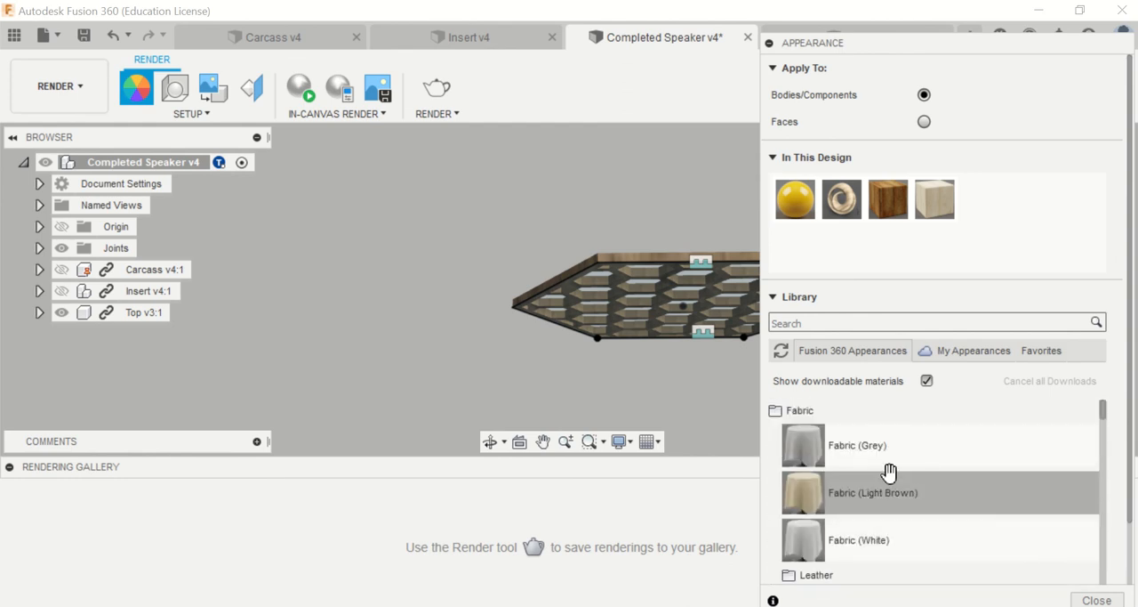
{"action": "scroll", "coordinate": [890, 471], "scroll_direction": "down", "scroll_amount": 2}
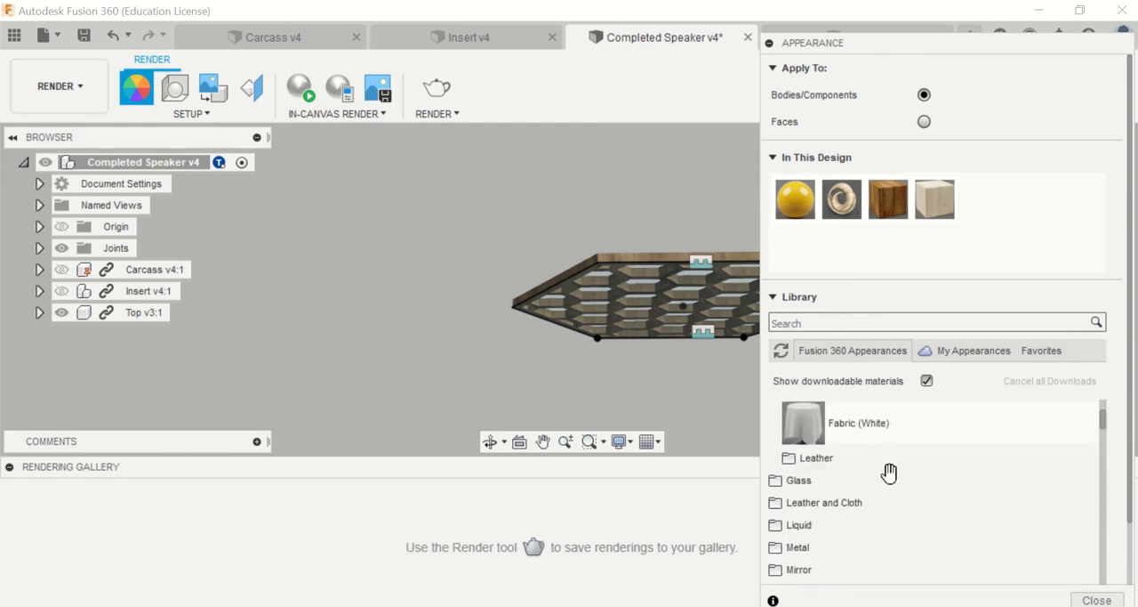
{"action": "scroll", "coordinate": [836, 521], "scroll_direction": "down", "scroll_amount": 3}
{"action": "left_click", "coordinate": [843, 504]}
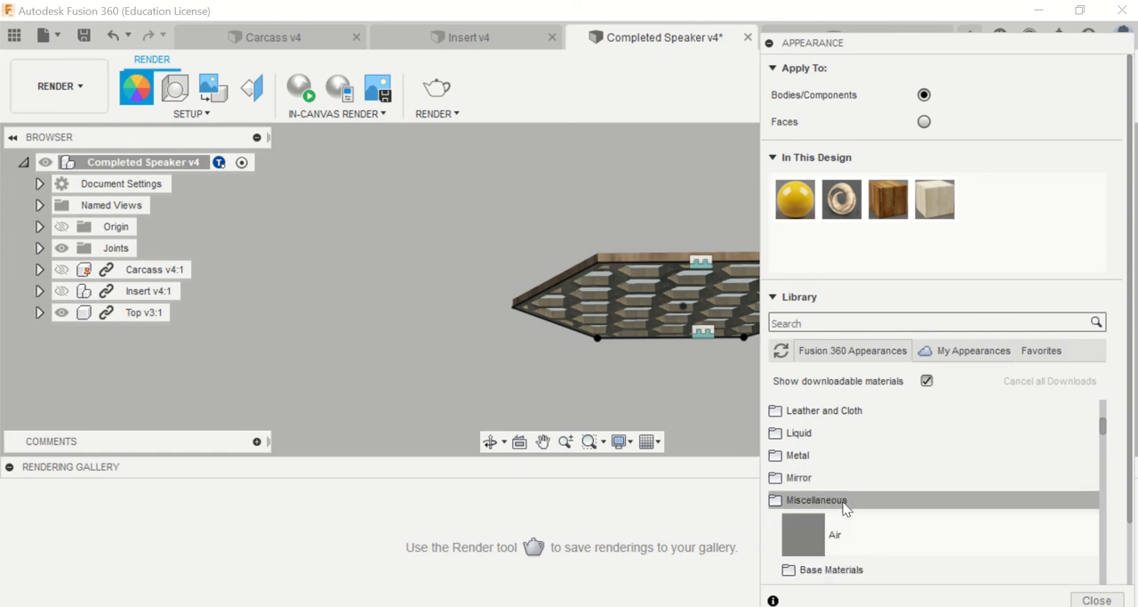
{"action": "scroll", "coordinate": [846, 505], "scroll_direction": "down", "scroll_amount": 3}
{"action": "scroll", "coordinate": [844, 504], "scroll_direction": "down", "scroll_amount": 3}
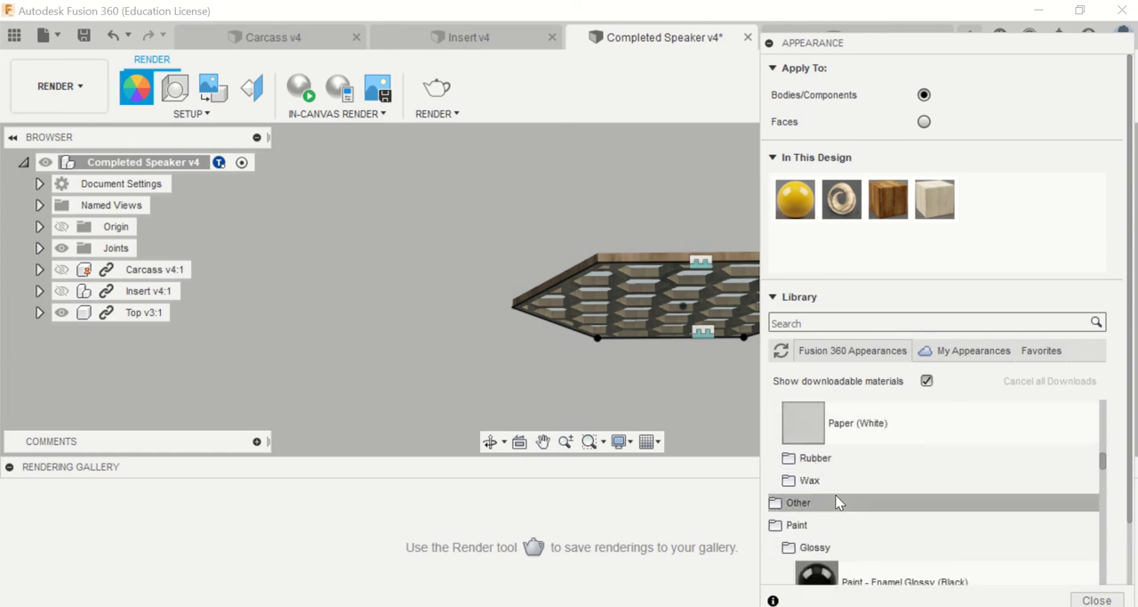
{"action": "scroll", "coordinate": [850, 499], "scroll_direction": "down", "scroll_amount": 2}
{"action": "scroll", "coordinate": [891, 489], "scroll_direction": "down", "scroll_amount": 5}
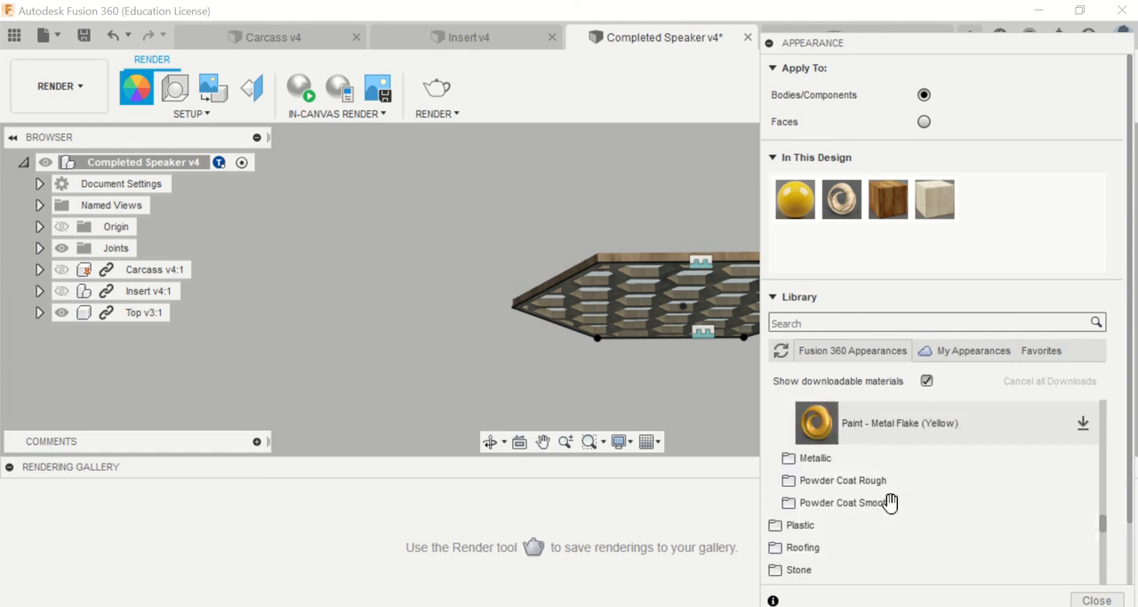
{"action": "left_click", "coordinate": [852, 479]}
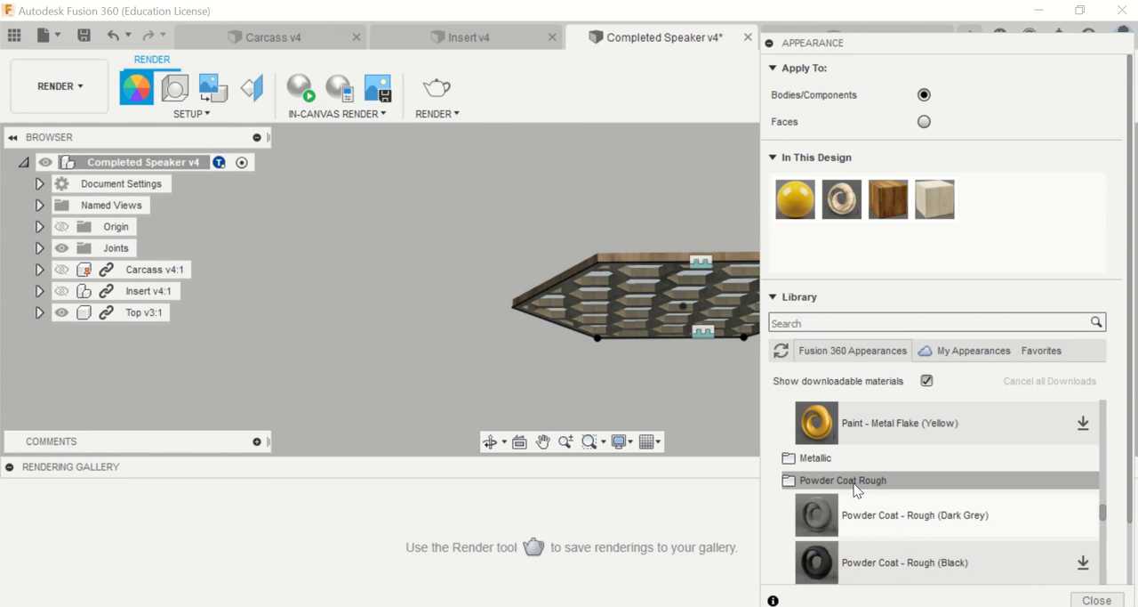
{"action": "left_click", "coordinate": [1080, 565]}
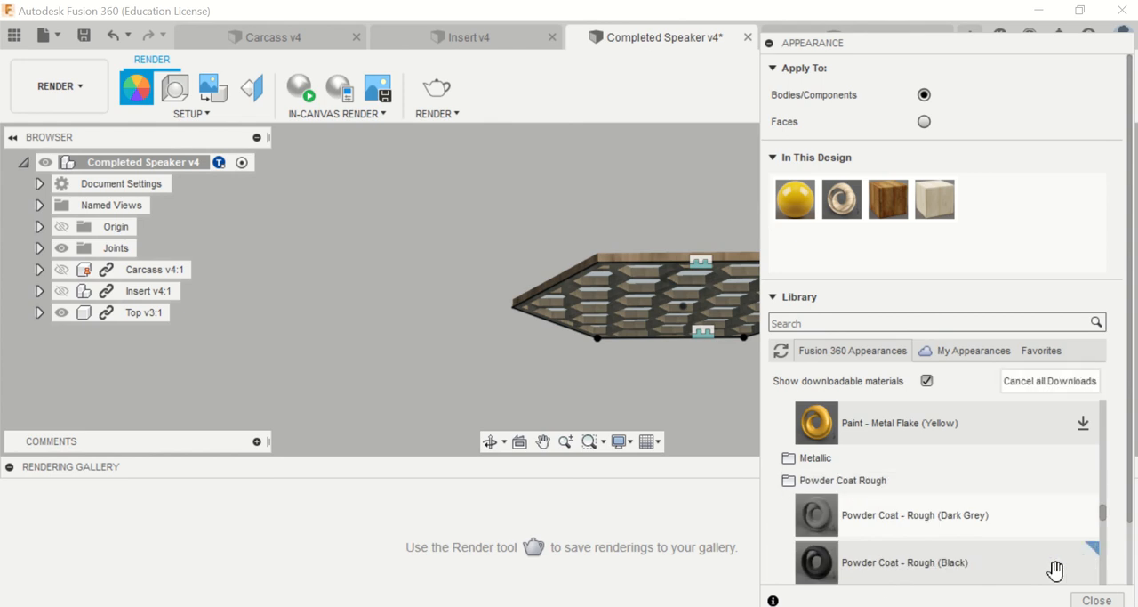
{"action": "left_click_drag", "start_coordinate": [947, 569], "coordinate": [620, 308]}
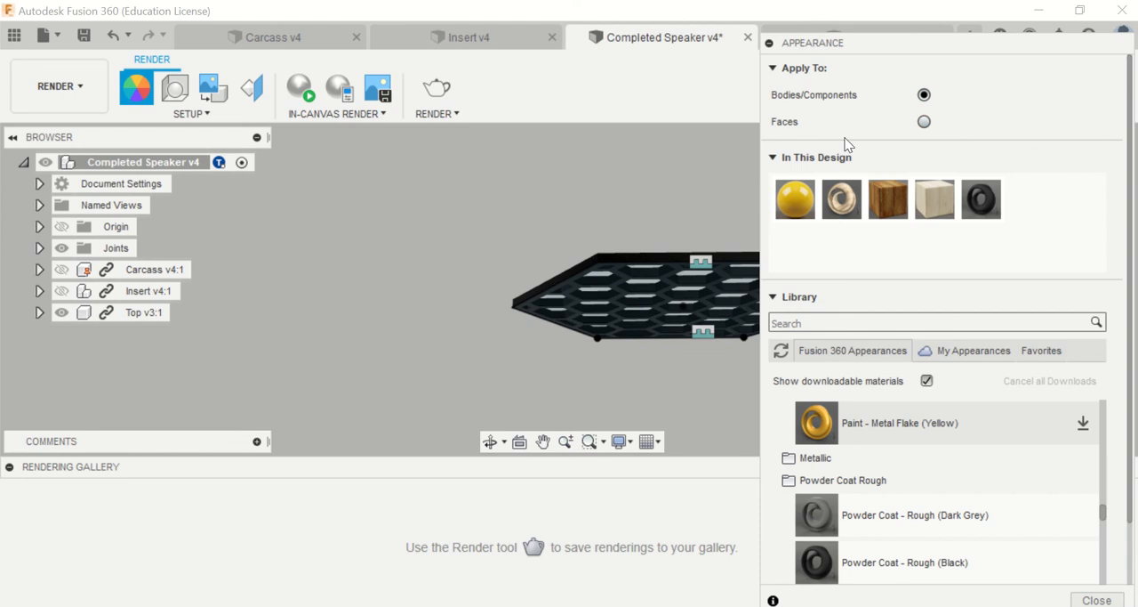
Step: Try to apply the Oak and 3D Pine - Glossy appearances to individual faces of the Top component
{"action": "left_click", "coordinate": [923, 124]}
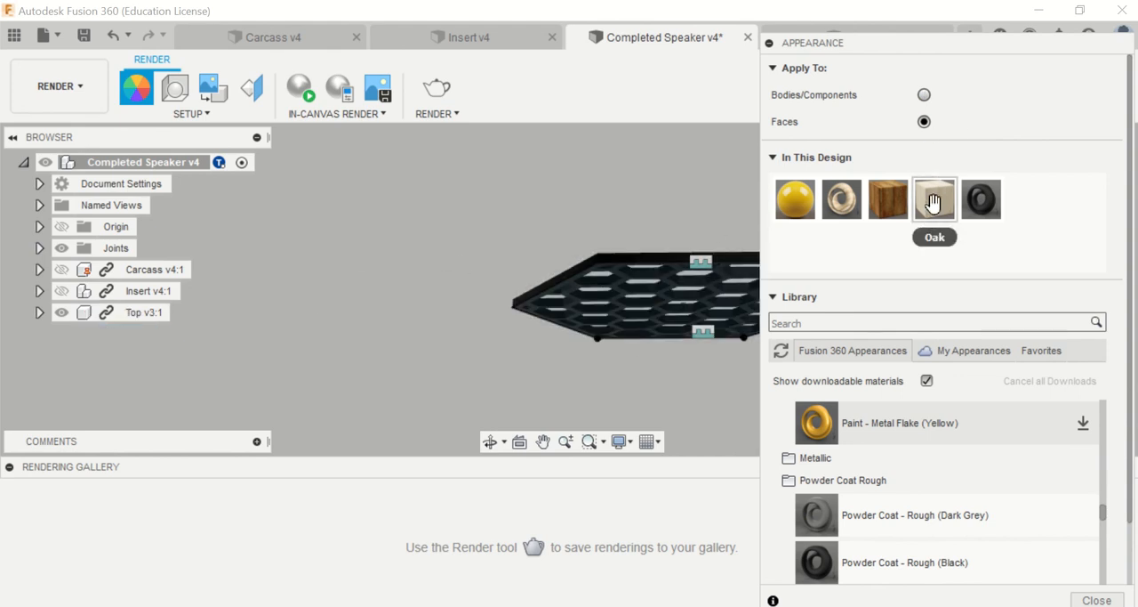
{"action": "left_click_drag", "start_coordinate": [933, 203], "coordinate": [663, 267]}
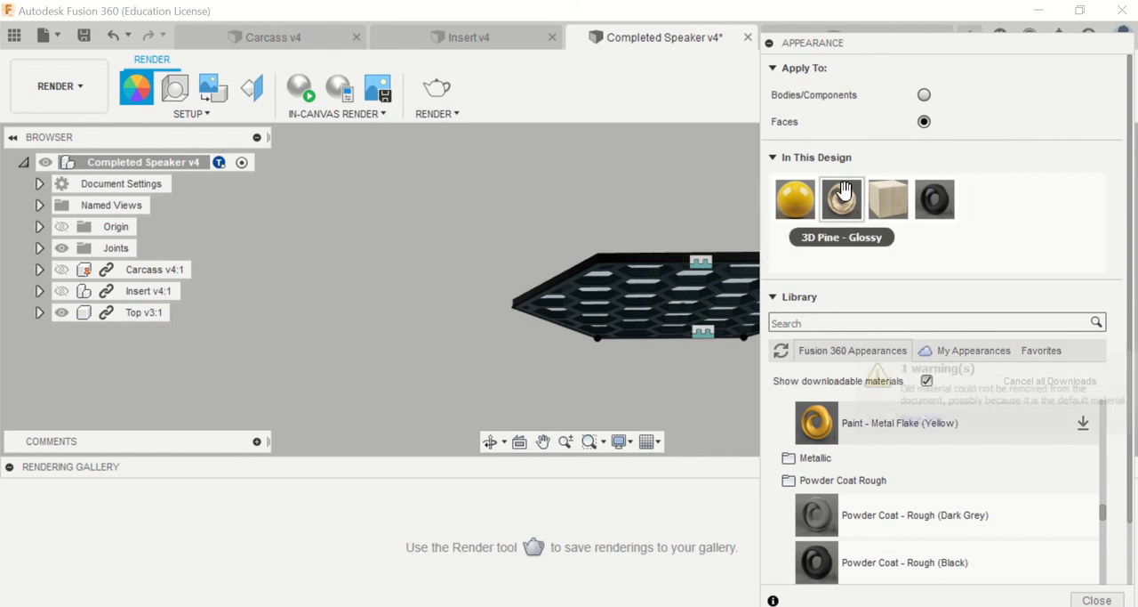
{"action": "left_click_drag", "start_coordinate": [842, 195], "coordinate": [613, 266]}
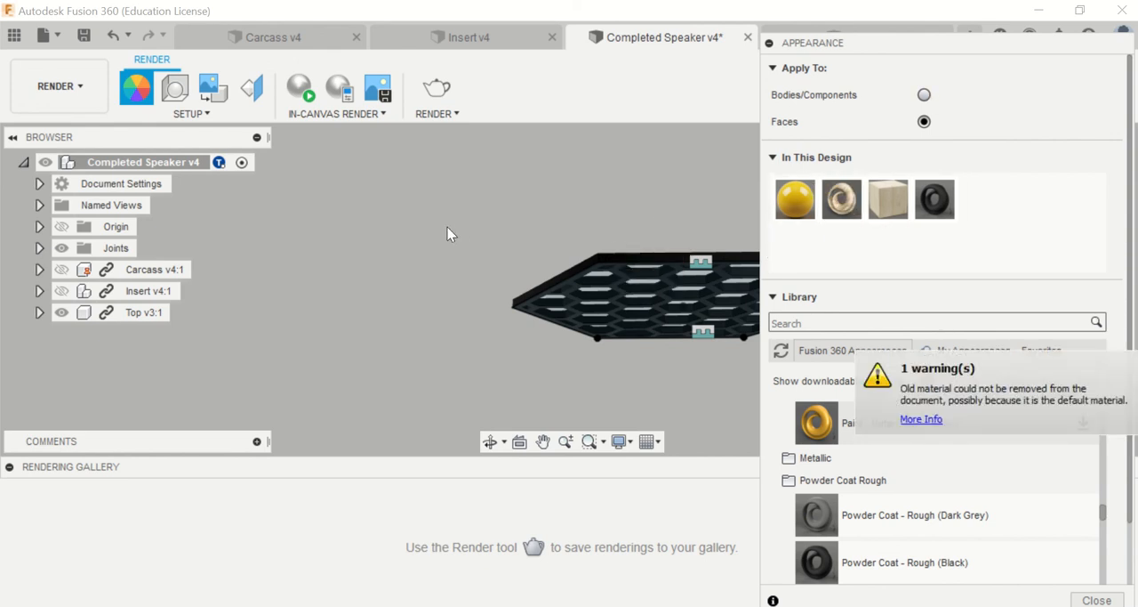
{"action": "key", "text": "Escape"}
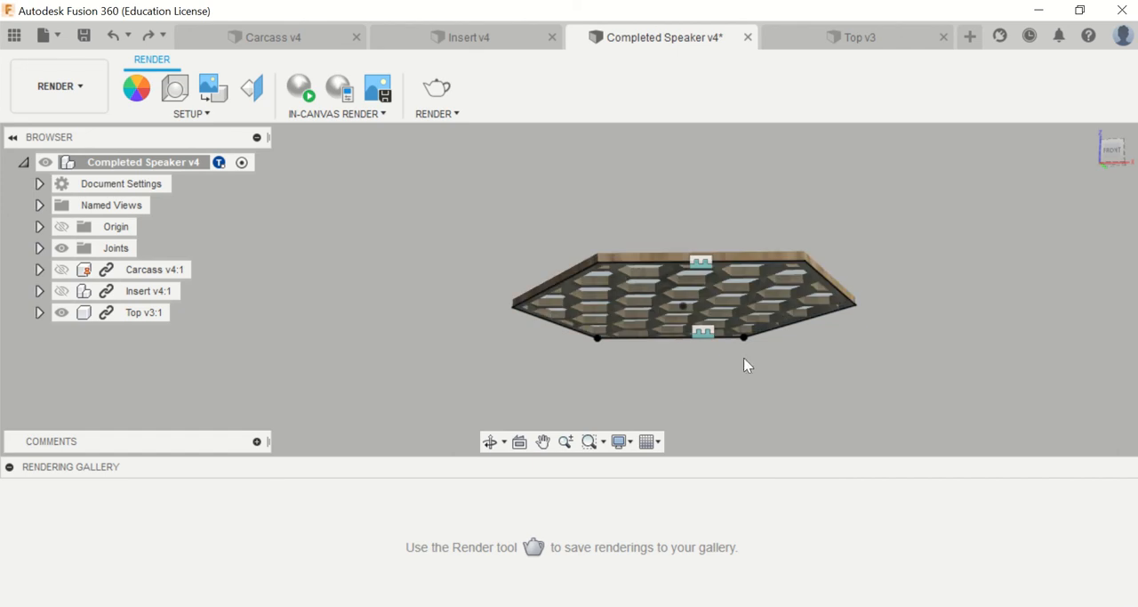
Step: Show the Insert and Carcass components again to display the complete speaker
{"action": "left_click", "coordinate": [61, 291]}
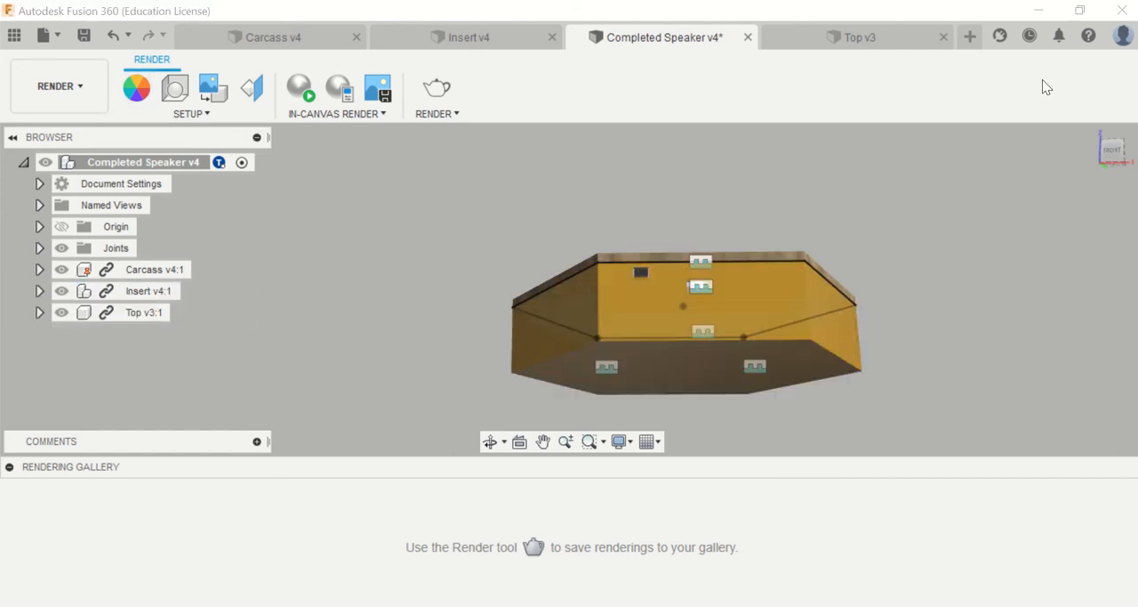
{"action": "left_click", "coordinate": [1093, 133]}
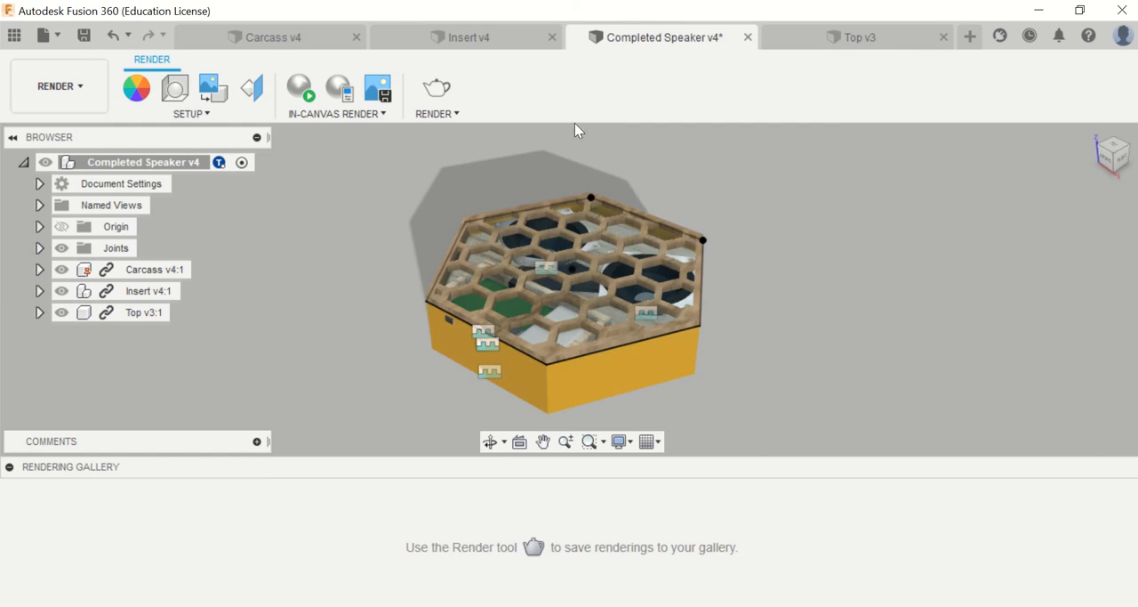
{"action": "scroll", "coordinate": [724, 303], "scroll_direction": "up", "scroll_amount": 5}
{"action": "scroll", "coordinate": [614, 323], "scroll_direction": "down", "scroll_amount": 5}
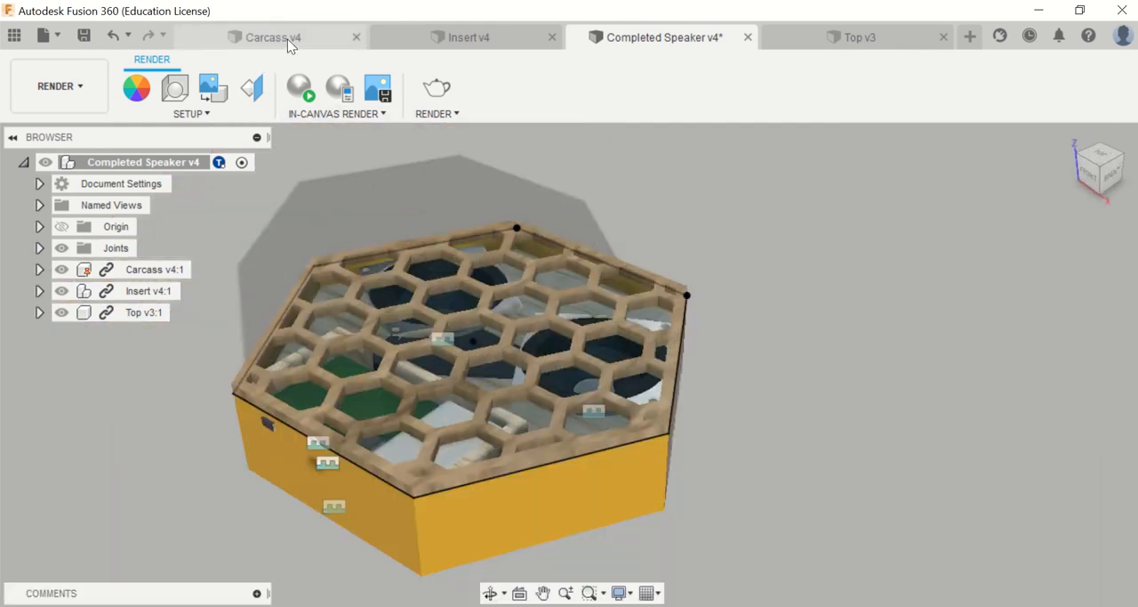
Step: Extrude the honeycomb sketch profile 1 mm as a new body in the Top design
{"action": "left_click", "coordinate": [287, 38]}
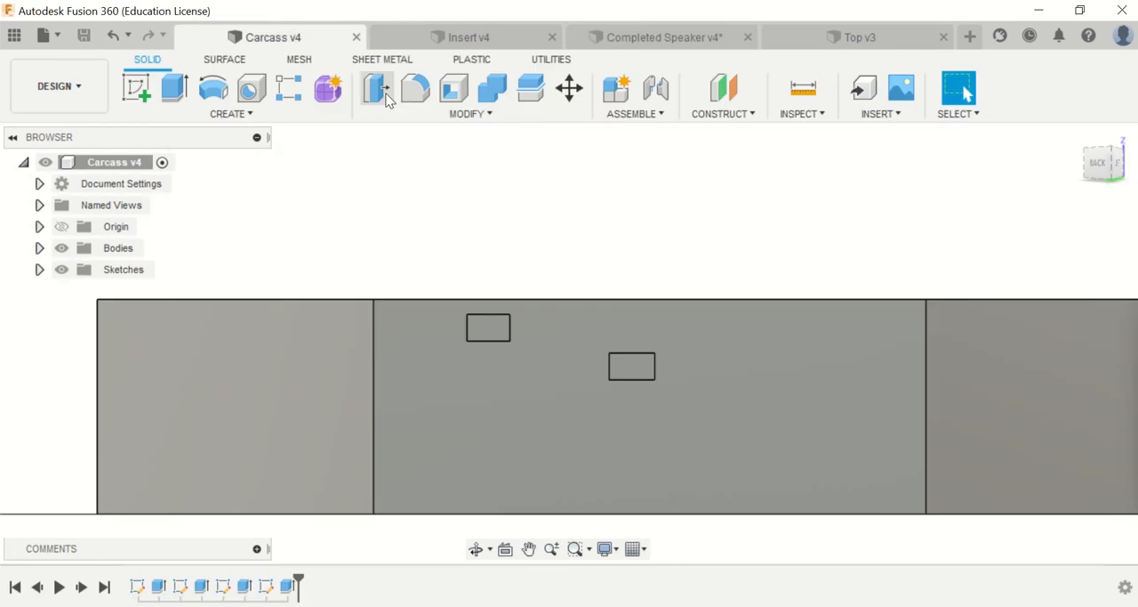
{"action": "left_click", "coordinate": [862, 39]}
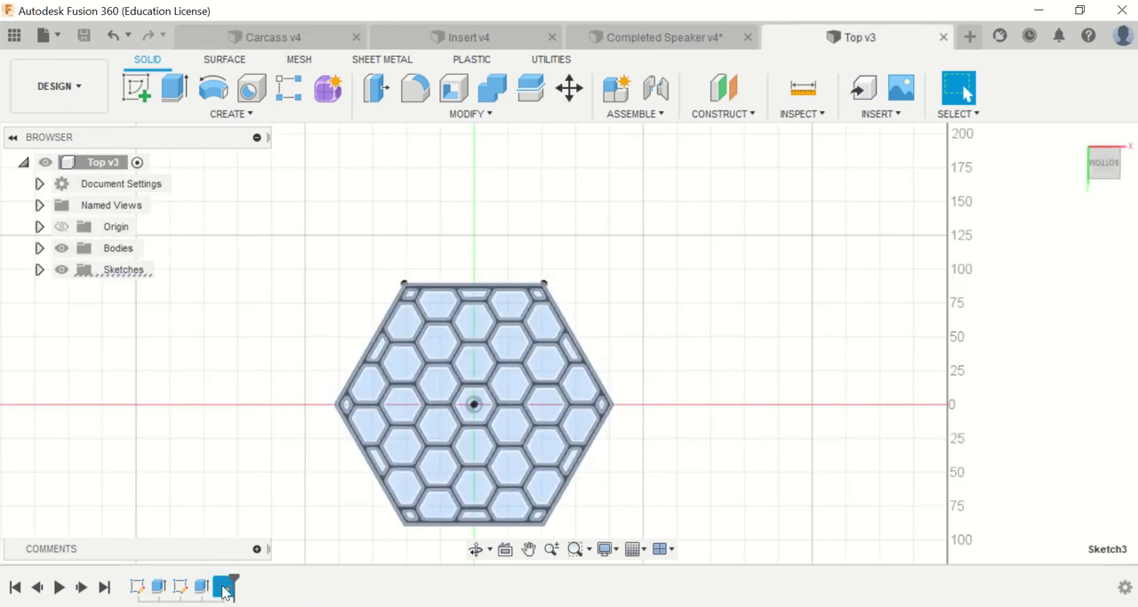
{"action": "key", "text": "e"}
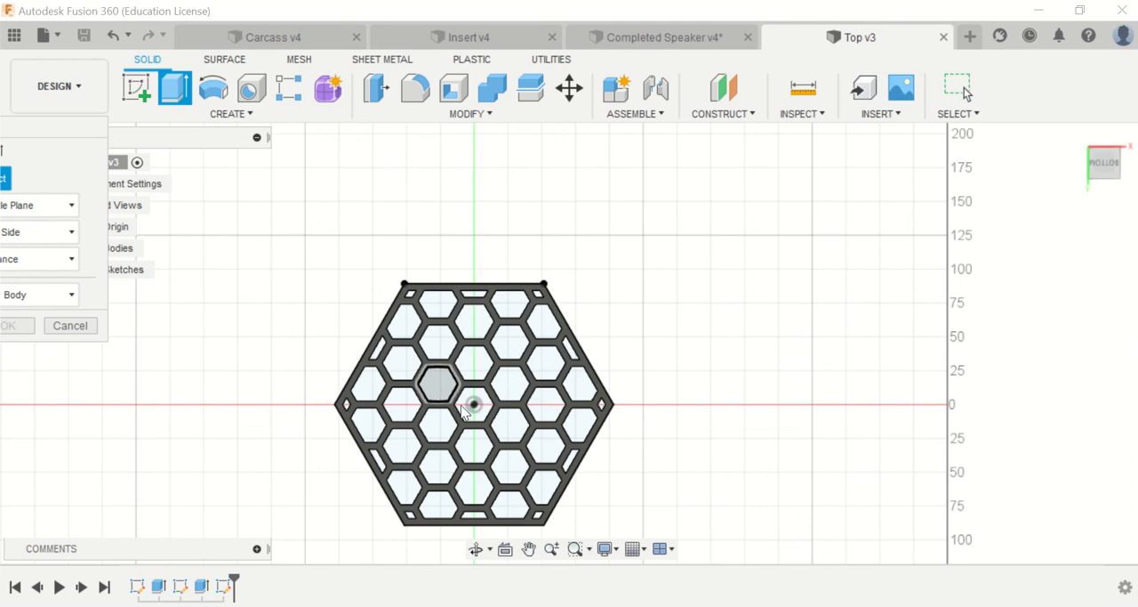
{"action": "left_click", "coordinate": [446, 331]}
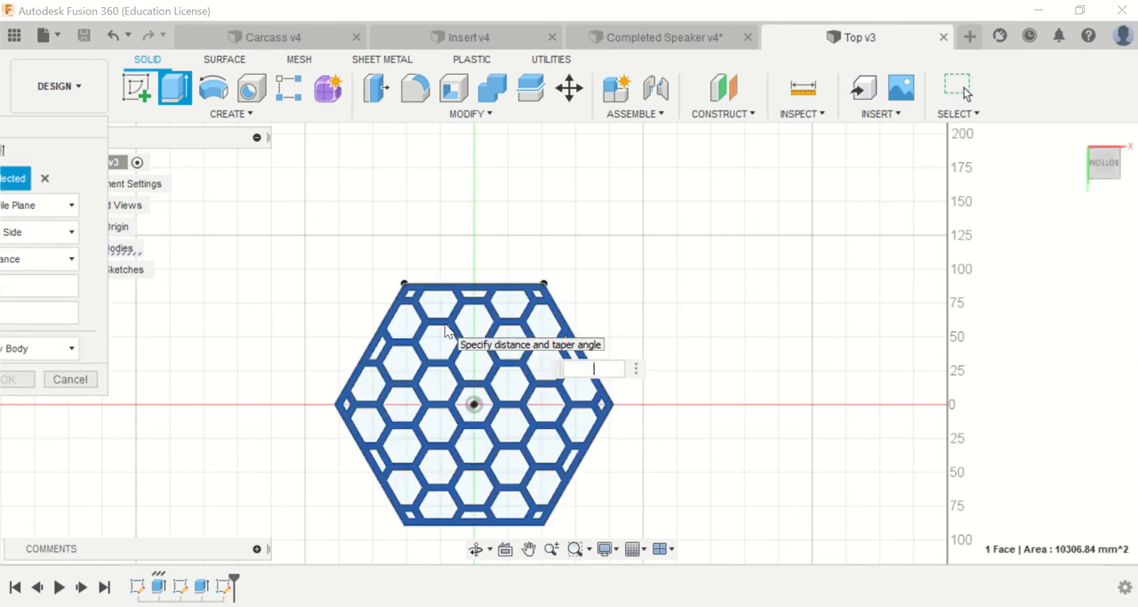
{"action": "type", "text": "1"}
{"action": "key", "text": "Return"}
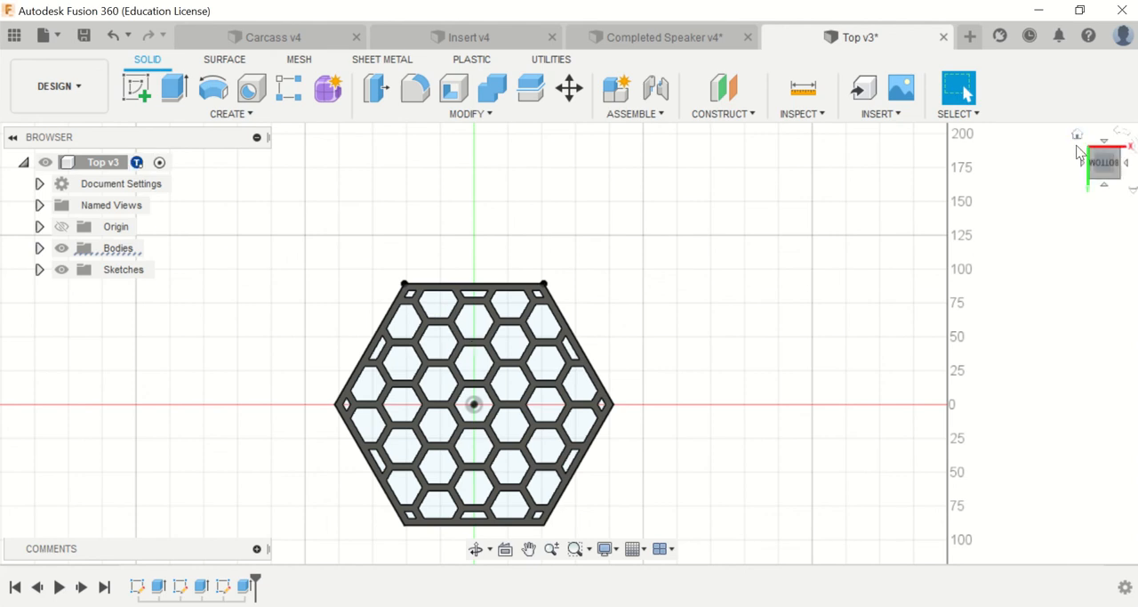
{"action": "left_click", "coordinate": [1078, 137]}
{"action": "scroll", "coordinate": [467, 392], "scroll_direction": "up", "scroll_amount": 2}
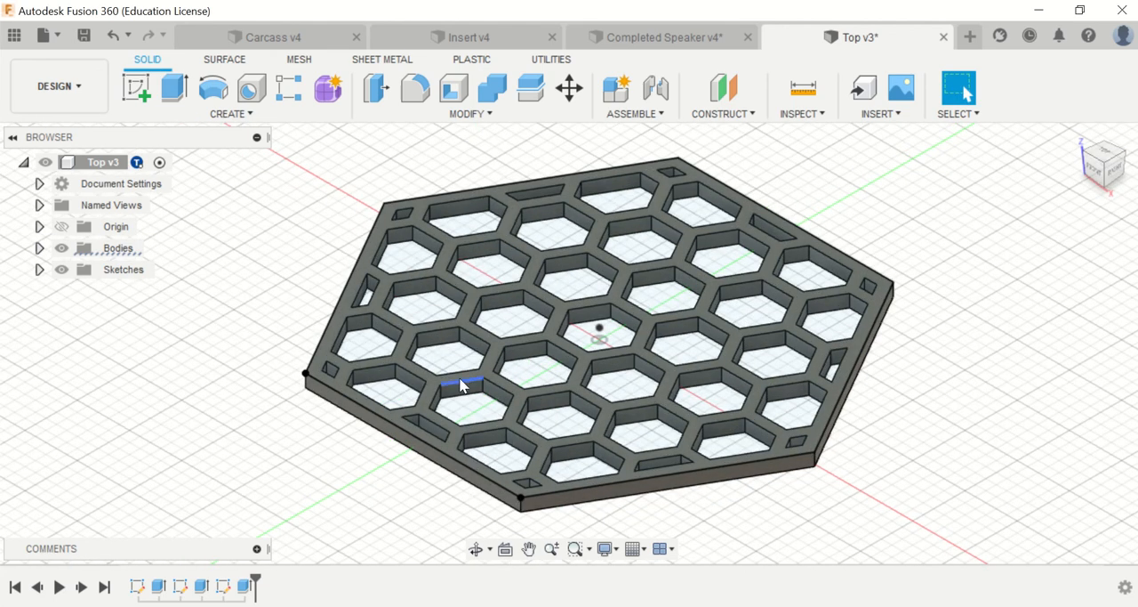
Step: Undo the honeycomb extrusion in the Top design and return to the Completed Speaker design
{"action": "key", "text": "ctrl+z"}
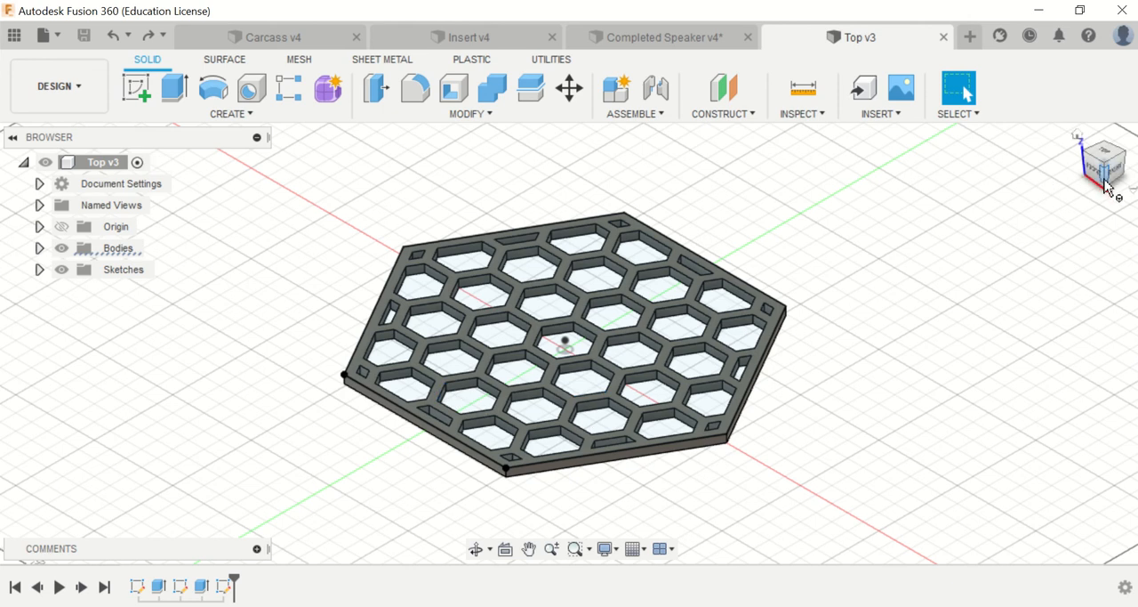
{"action": "left_click_drag", "start_coordinate": [1105, 187], "coordinate": [1015, 77]}
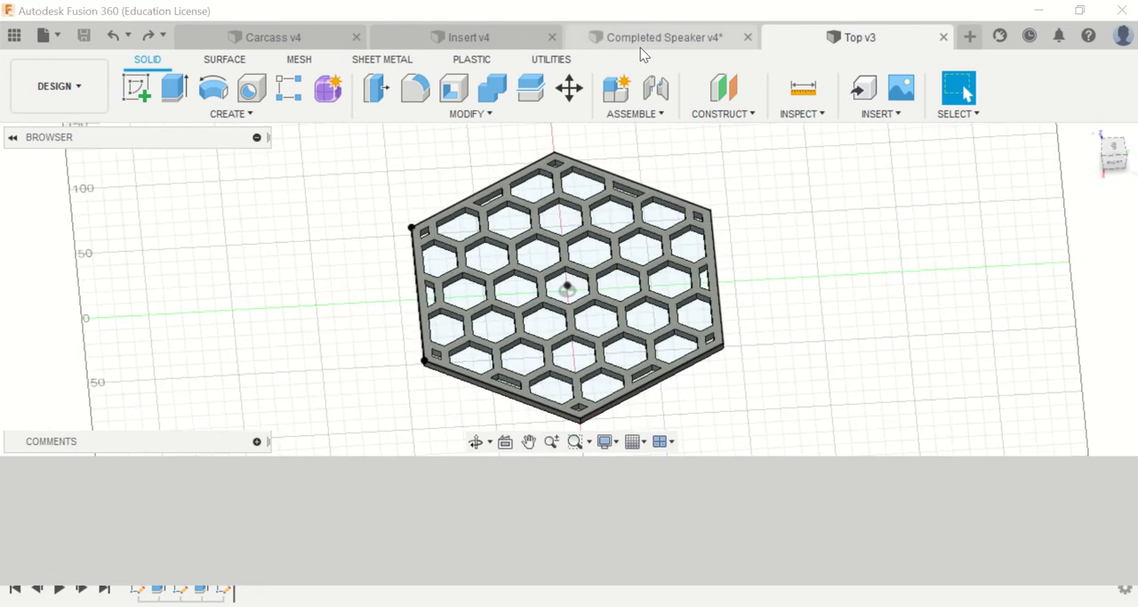
{"action": "left_click", "coordinate": [640, 43]}
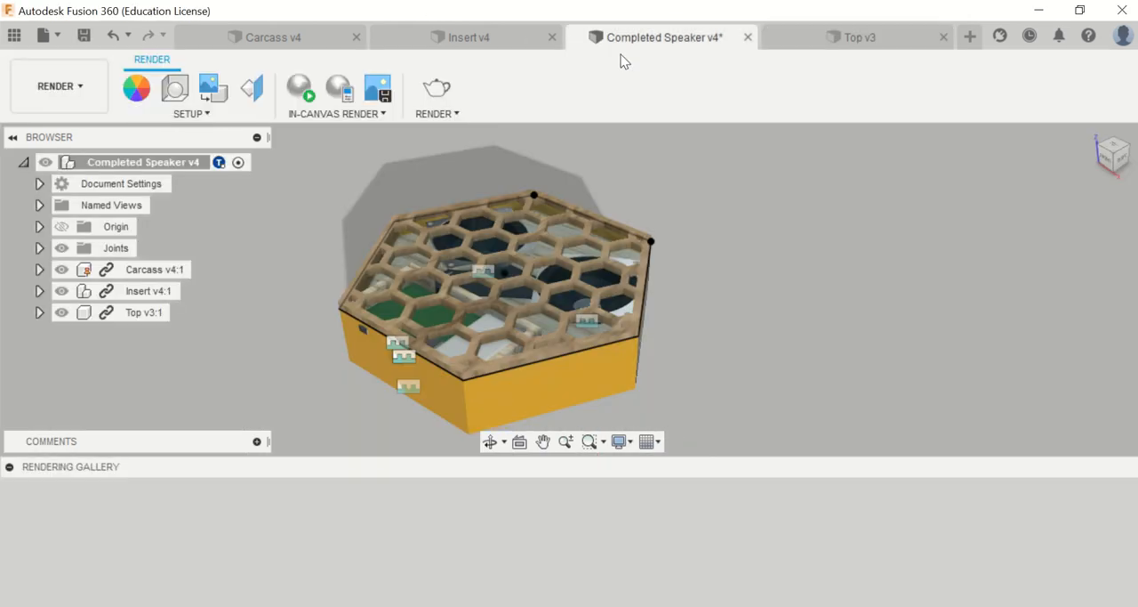